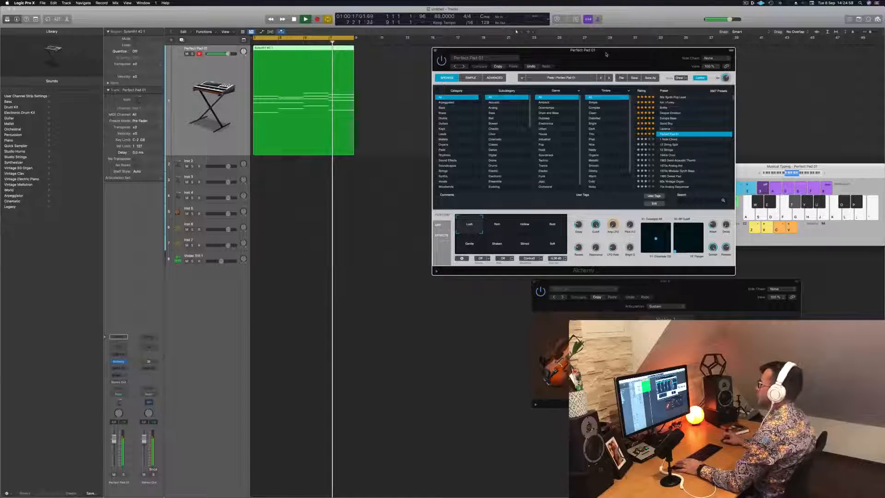
# Stop playback and move the Alchemy window farther away from the pad region
pyautogui.press('space')
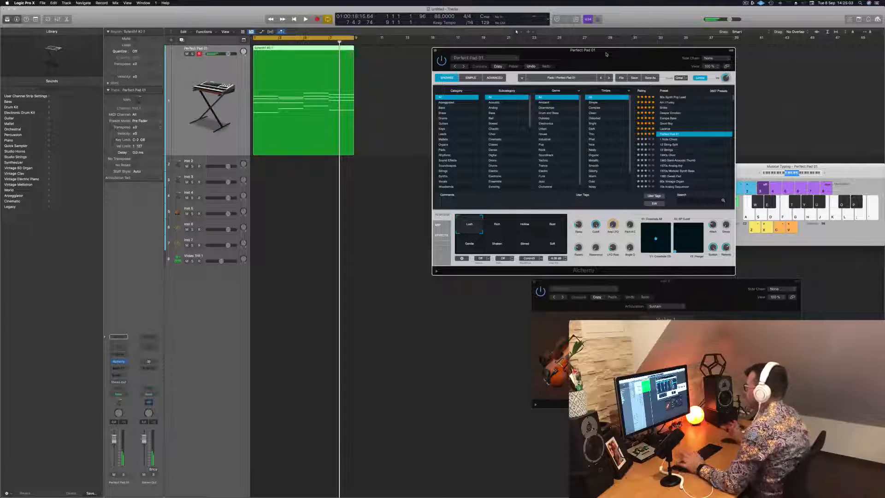
pyautogui.moveTo(607, 54)
pyautogui.mouseDown()
pyautogui.moveTo(599, 54)
pyautogui.moveTo(619, 59)
pyautogui.mouseUp()
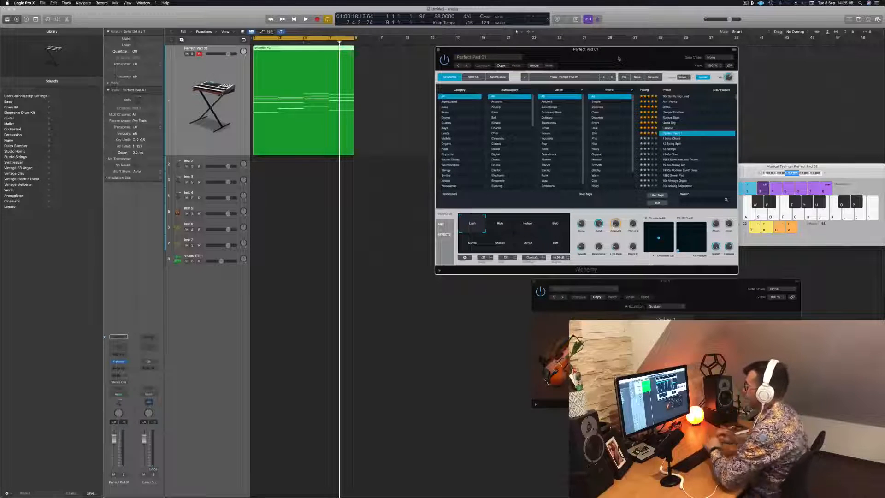
pyautogui.moveTo(622, 47); pyautogui.dragTo(670, 48)
pyautogui.click(424, 86)
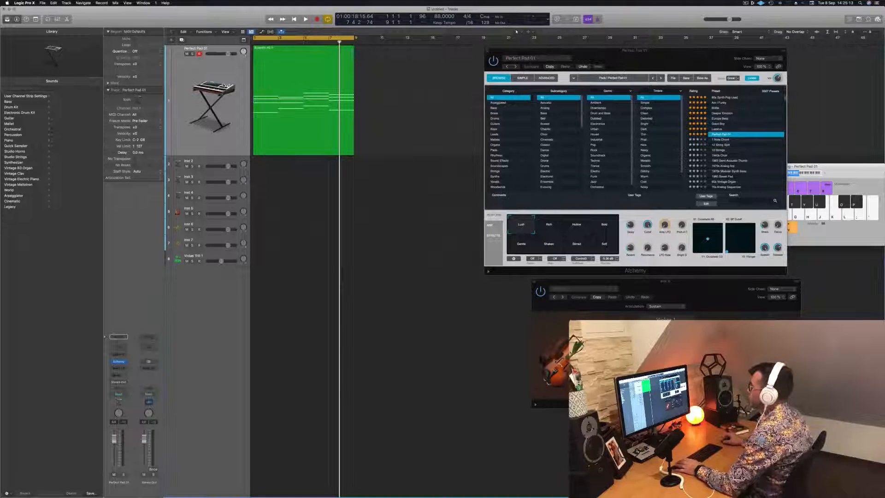
# Place a copy of the pad region at bar 11 on the same Perfect Pad 01 track
pyautogui.click(215, 76)
pyautogui.press('space')
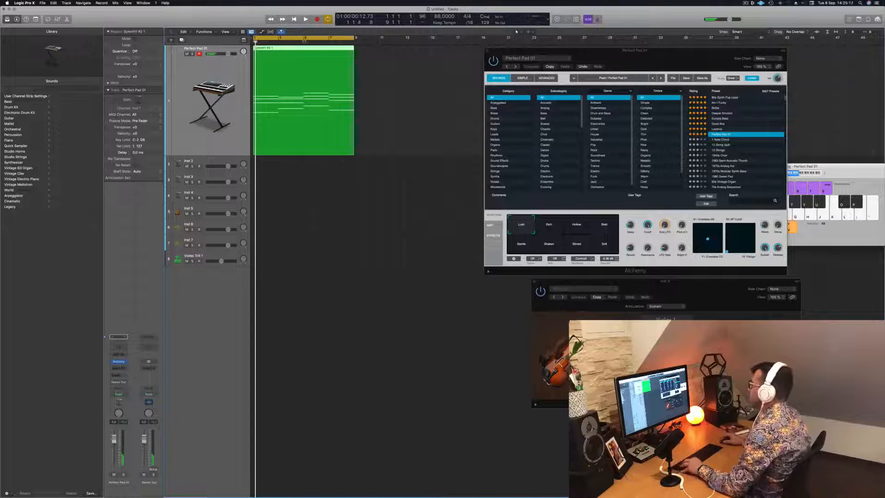
pyautogui.moveTo(302, 49); pyautogui.dragTo(431, 51)
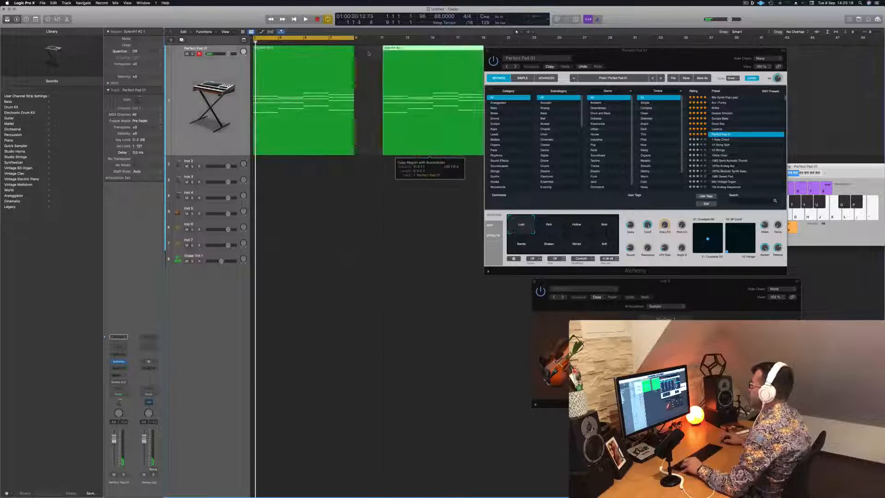
# Open the first pad region in the Piano Roll and transpose all its notes down one octave
pyautogui.doubleClick(323, 50)
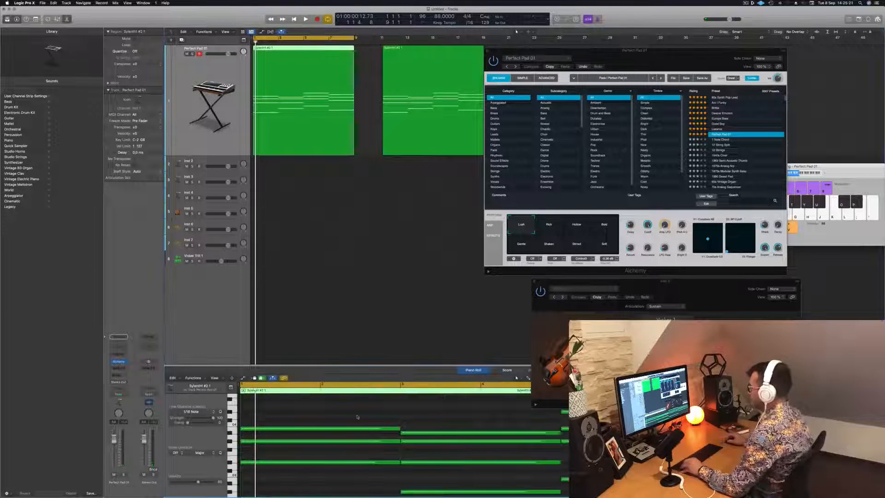
pyautogui.press('super+a')
pyautogui.hotkey('alt', 'shift', 'Down')
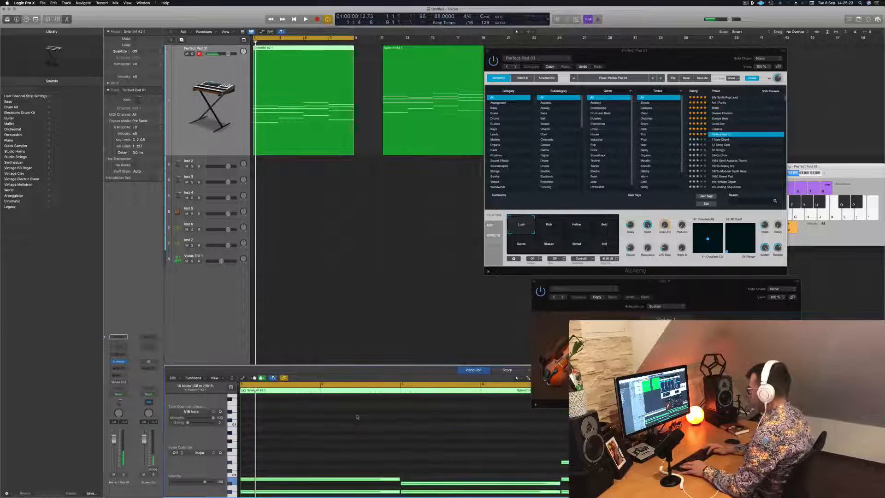
# Listen to the lowered pad region with all its chords and the copied region unobstructed, and stop playback
pyautogui.press('space')
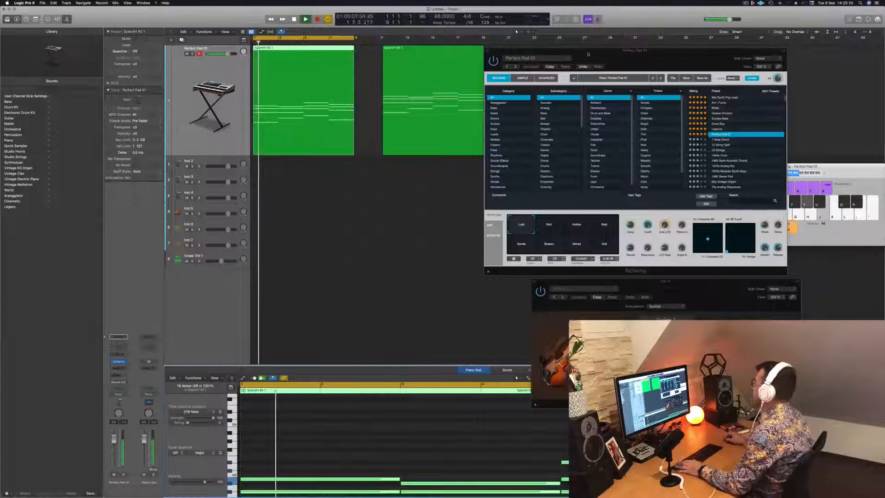
pyautogui.moveTo(584, 54); pyautogui.dragTo(693, 66)
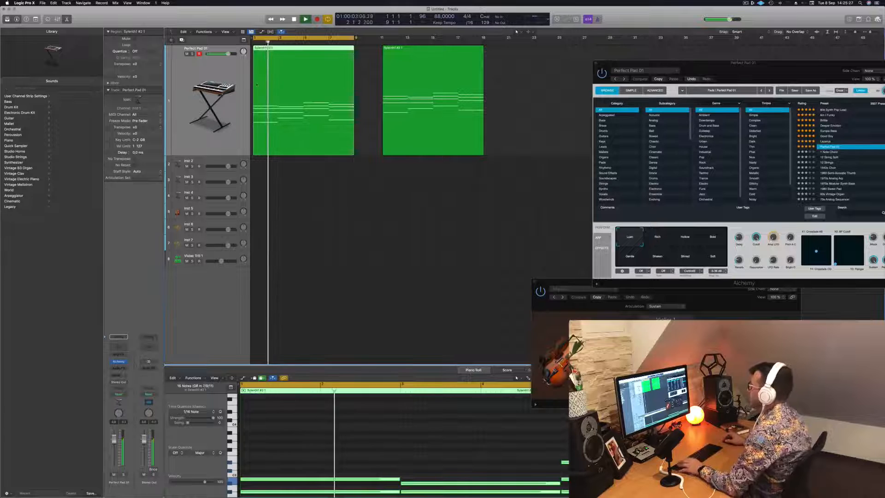
pyautogui.press('super+Left')
pyautogui.press('super+Left')
pyautogui.press('super+Left')
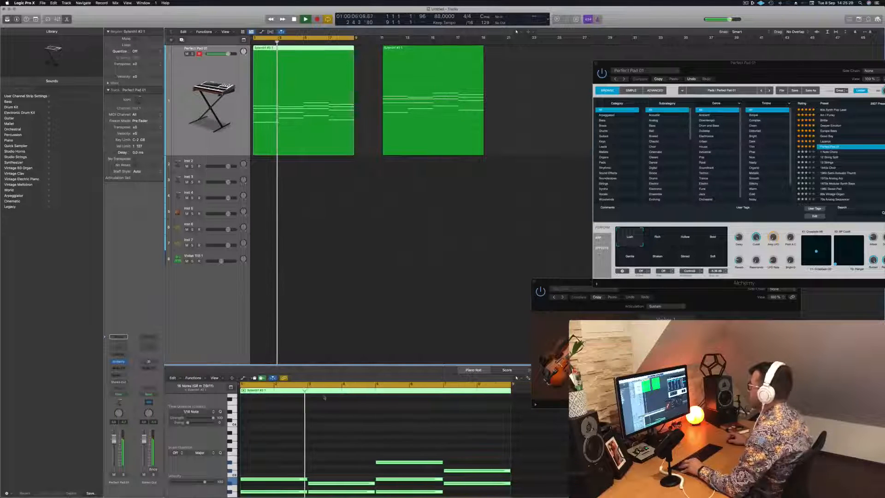
pyautogui.scroll(-3, 308, 109)
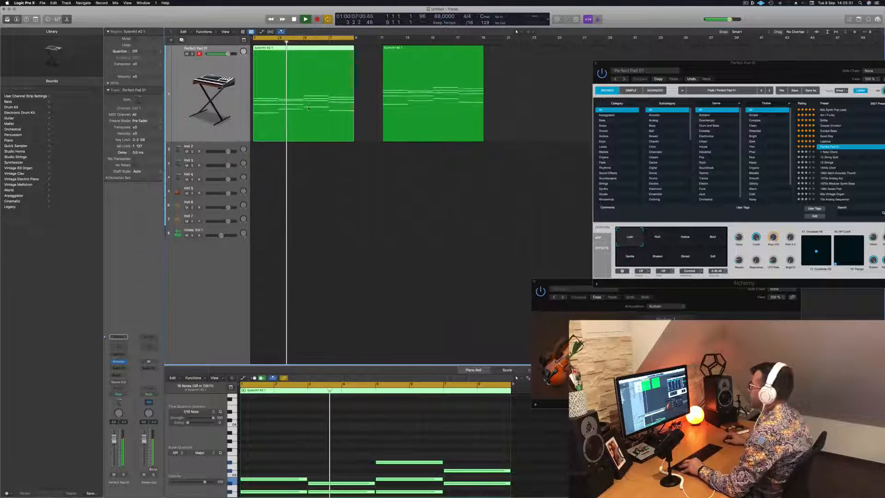
pyautogui.scroll(-2, 307, 108)
pyautogui.scroll(-3, 361, 449)
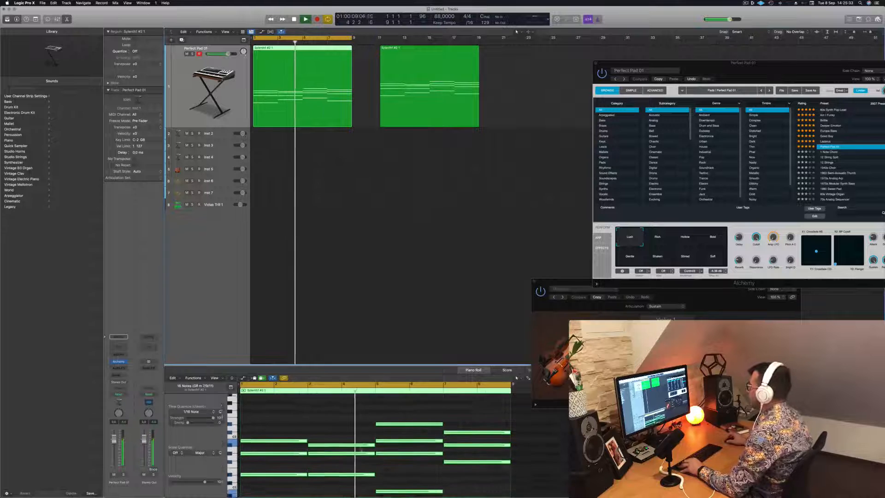
pyautogui.scroll(-2, 360, 449)
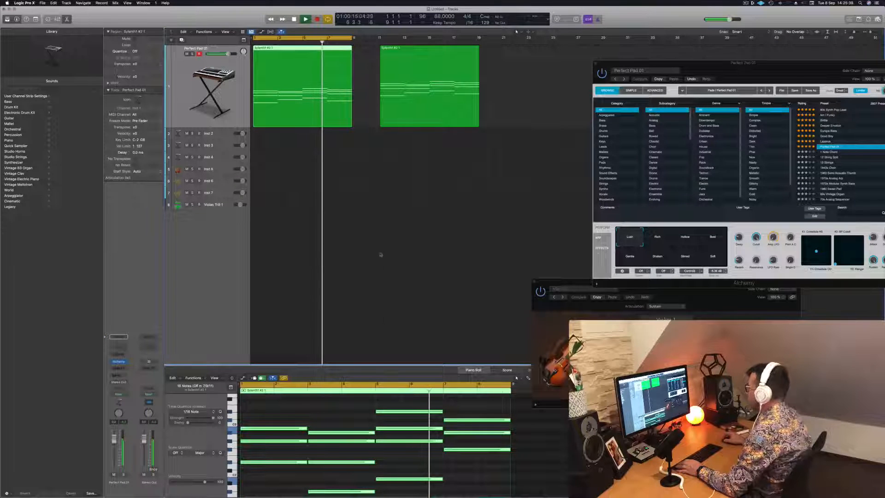
pyautogui.press('super+Left')
pyautogui.press('super+Left')
pyautogui.press('super+Left')
pyautogui.press('super+Right')
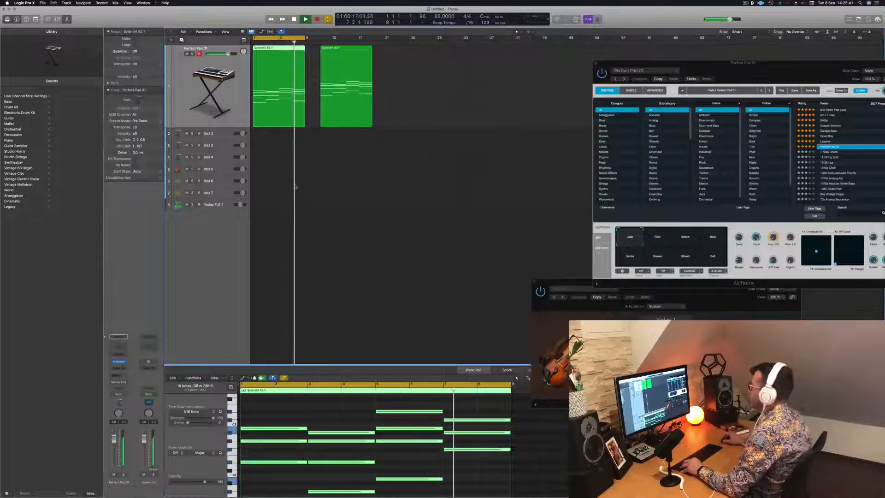
pyautogui.press('space')
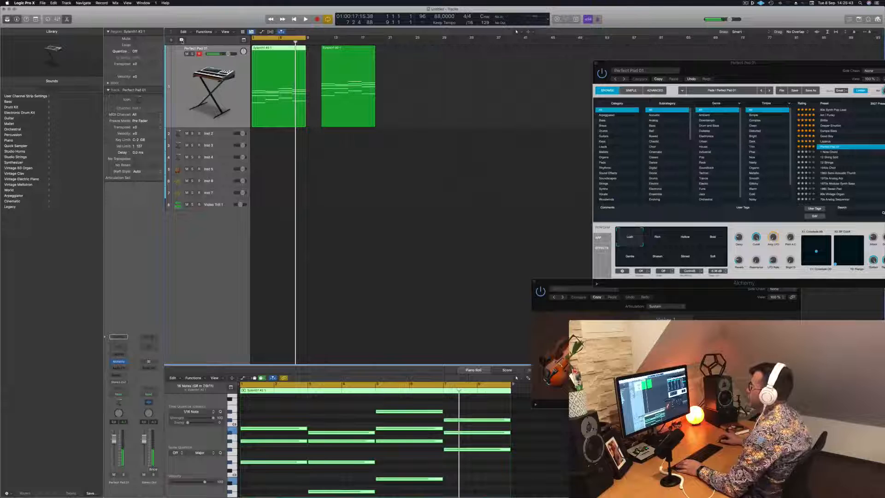
# Duplicate the Perfect Pad 01 track and copy the lowered region onto the new track at the same start
pyautogui.press('super+d')
pyautogui.moveTo(276, 75); pyautogui.dragTo(272, 142)
# Transpose all notes of the first region on the upper pad track up one octave and start playback
pyautogui.click(275, 48)
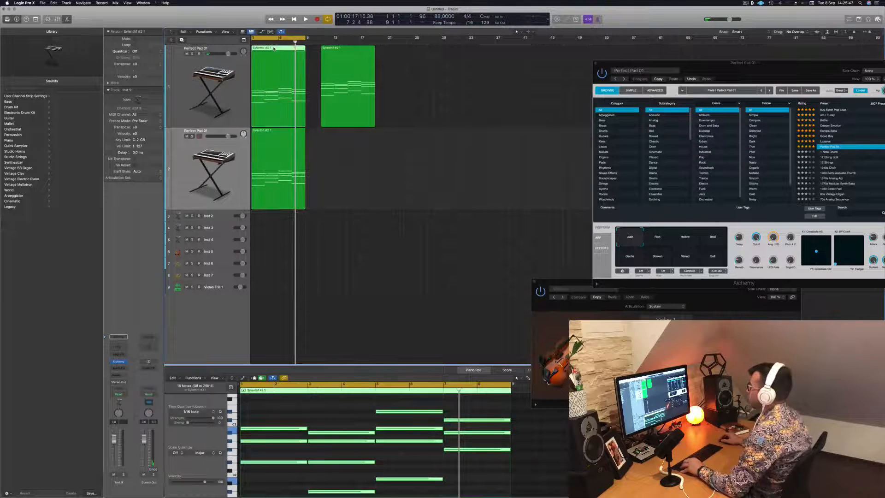
pyautogui.click(321, 413)
pyautogui.press('super+a')
pyautogui.hotkey('alt', 'shift', 'Up')
pyautogui.press('space')
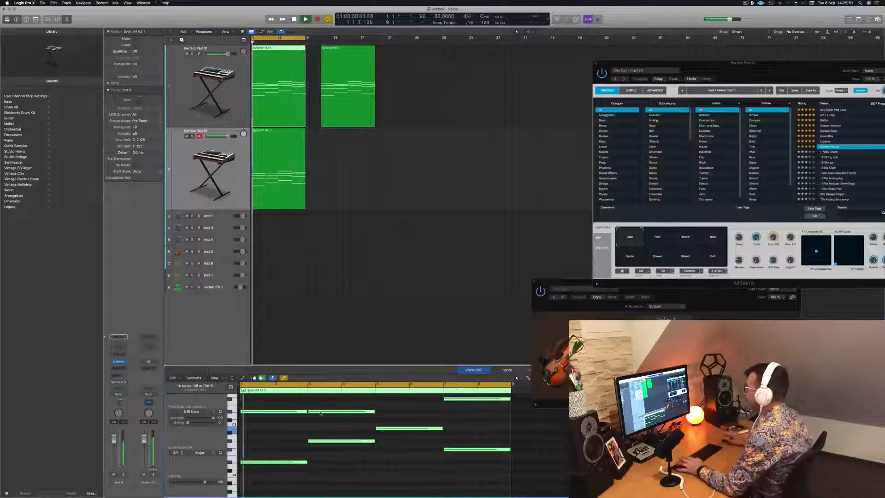
# Lower the volumes of both pad tracks and play the upper layer's region
pyautogui.click(277, 152)
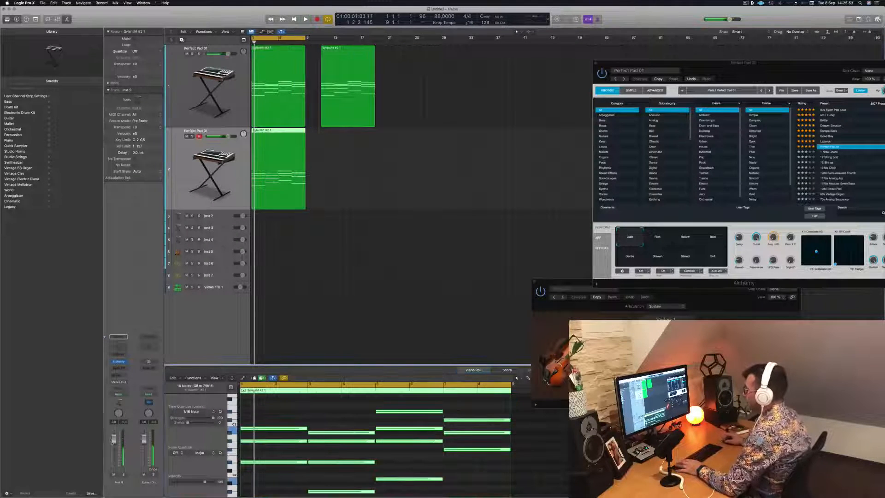
pyautogui.click(278, 101)
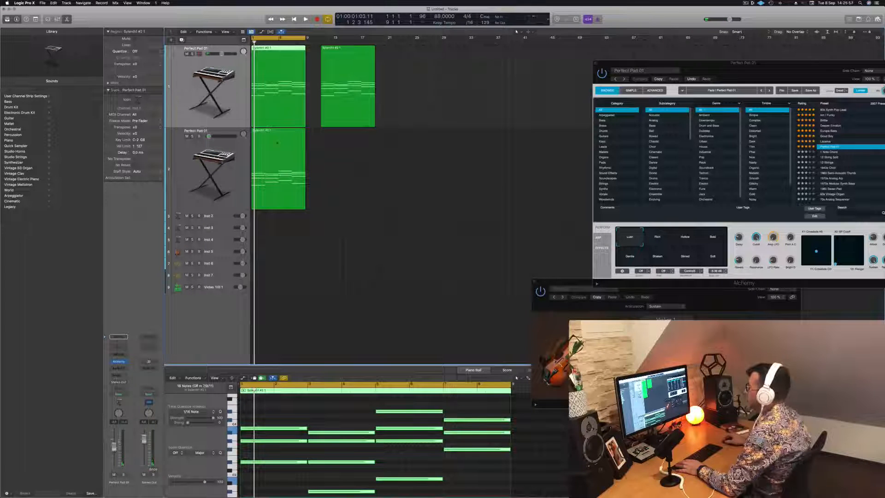
pyautogui.press('space')
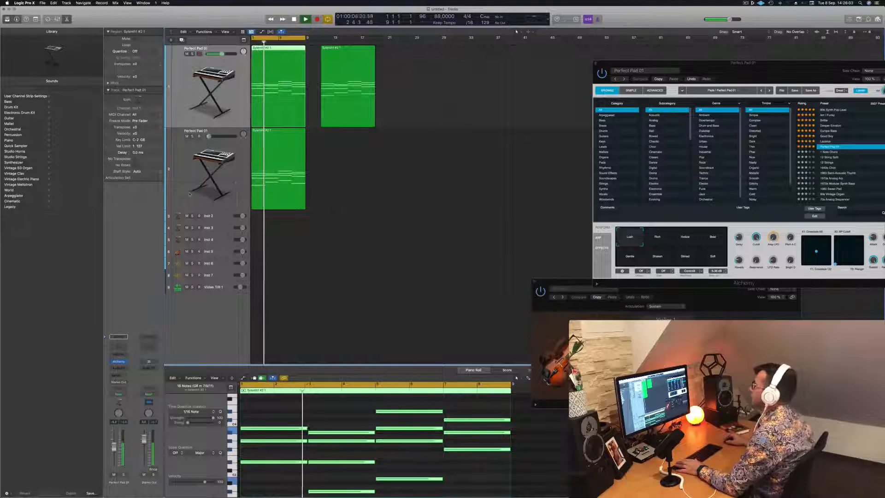
# Bring up the lower-octave pad track's volume and compare the mix by muting and unmuting that track during playback
pyautogui.click(171, 151)
pyautogui.press('Return')
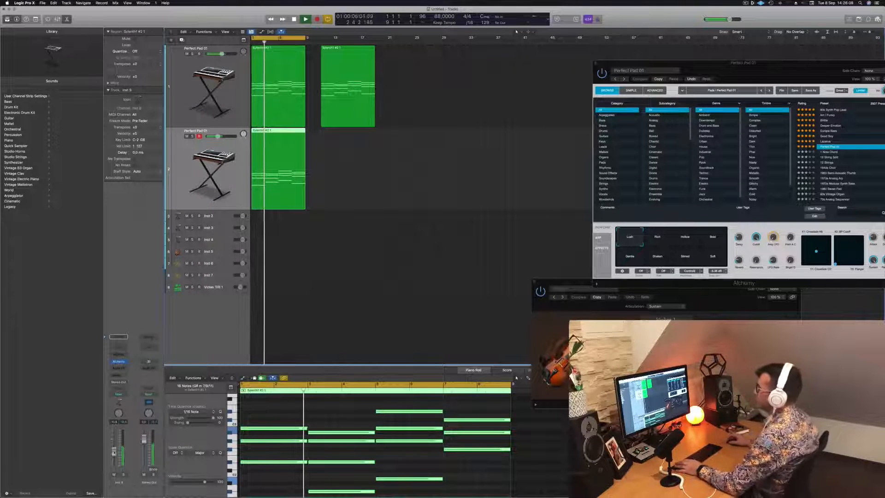
pyautogui.click(114, 474)
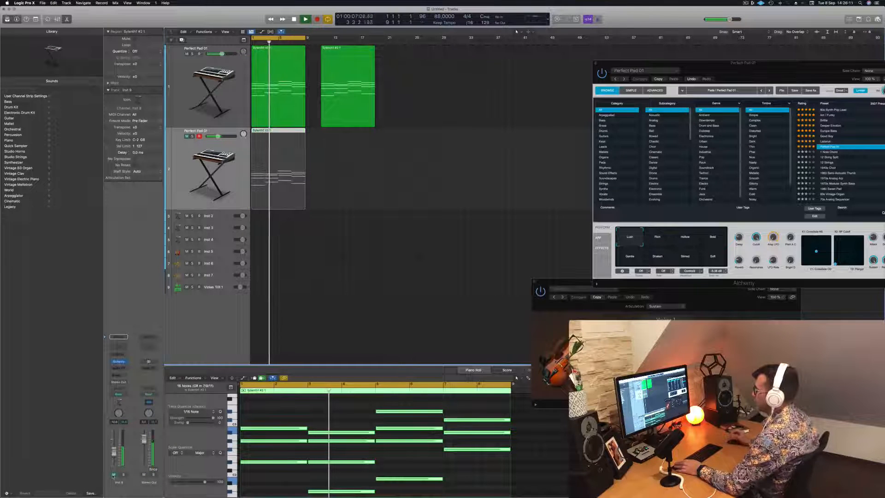
pyautogui.click(114, 474)
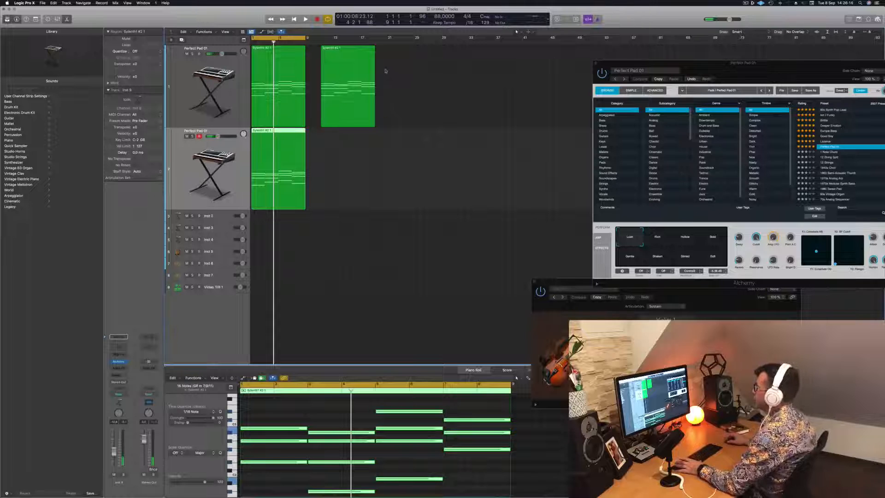
# Move the spare pad region on the first track to about bar 23 and play both pad layers together
pyautogui.click(342, 51)
pyautogui.moveTo(343, 51); pyautogui.dragTo(421, 51)
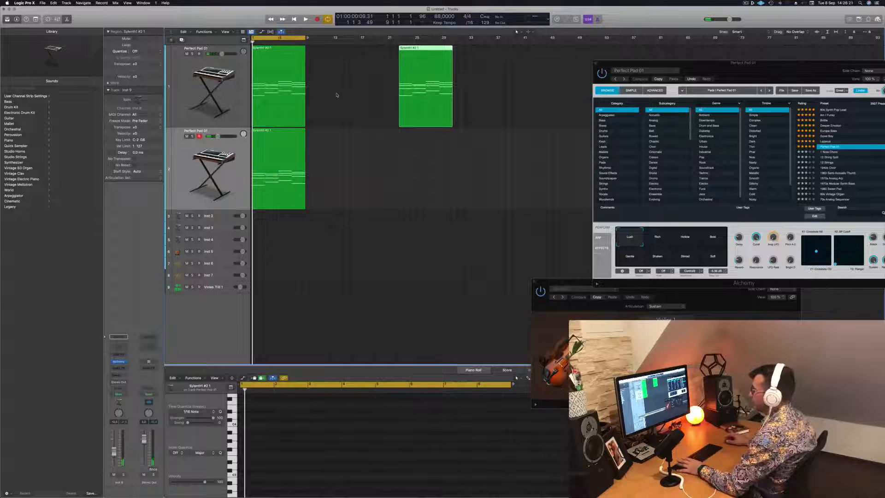
pyautogui.click(360, 97)
pyautogui.press('space')
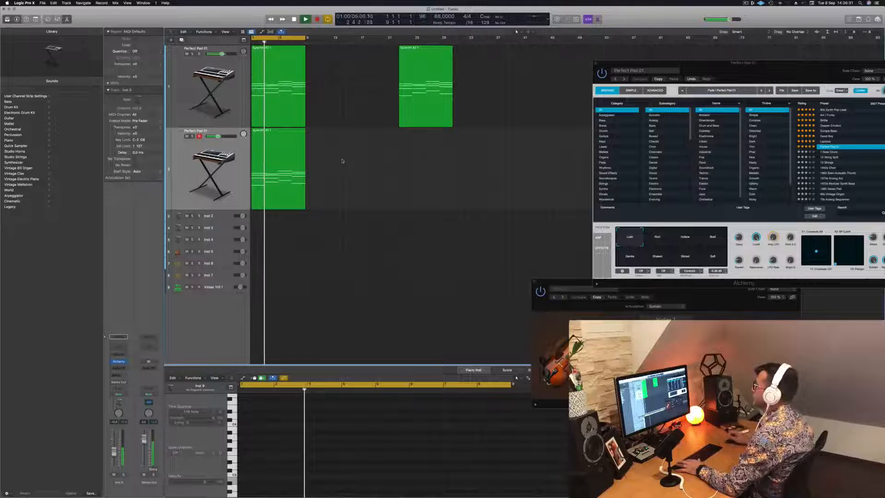
pyautogui.press('space')
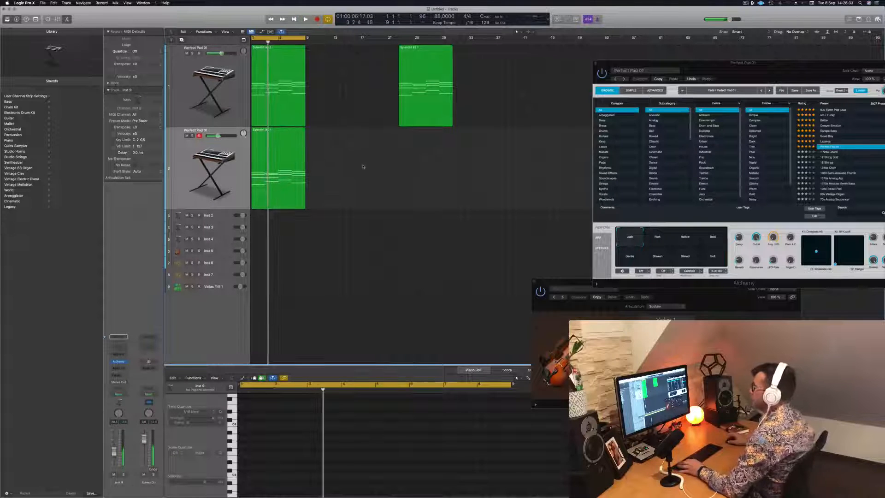
# Copy the spare pad region from about bar 23 to the start of the Inst 5 track
pyautogui.scroll(-4, 363, 166)
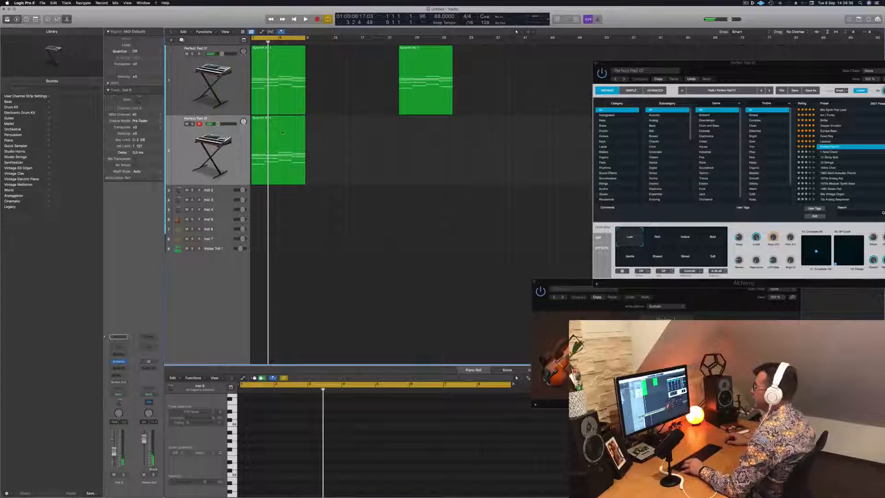
pyautogui.click(282, 134)
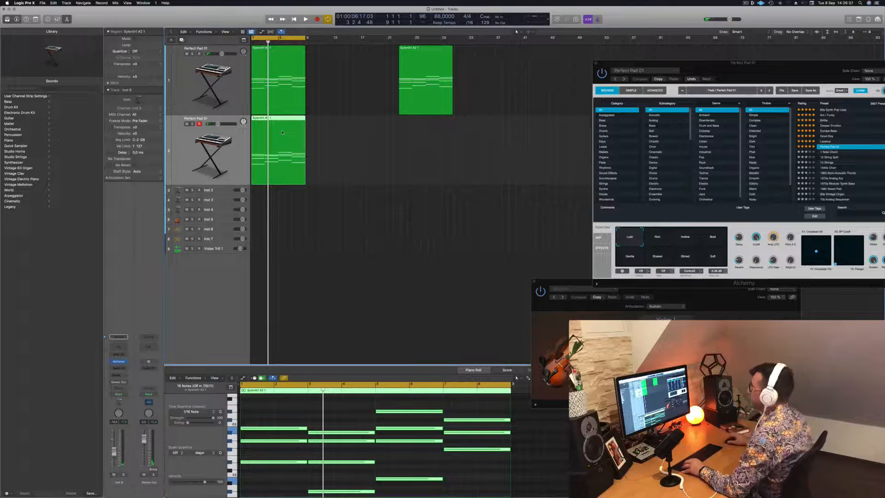
pyautogui.click(424, 53)
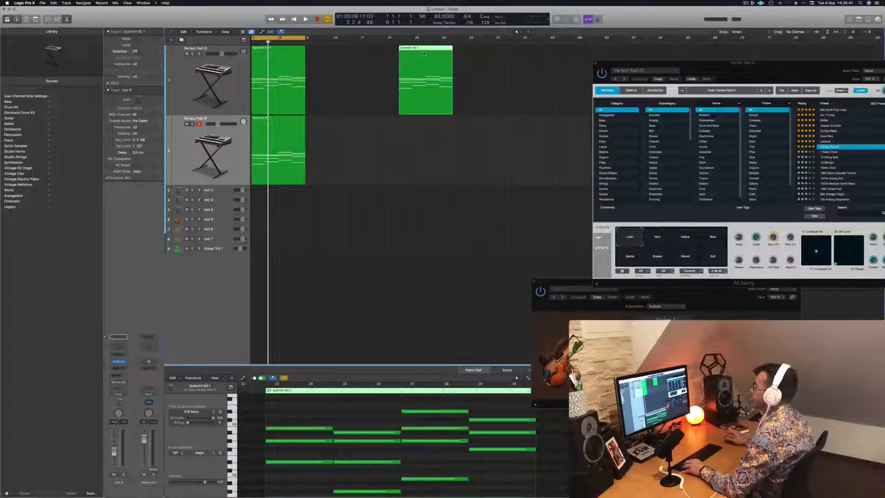
pyautogui.moveTo(424, 54); pyautogui.dragTo(269, 223)
# Open the Studio Strings instrument of the Inst 5 track and move its window over the empty track area
pyautogui.click(217, 220)
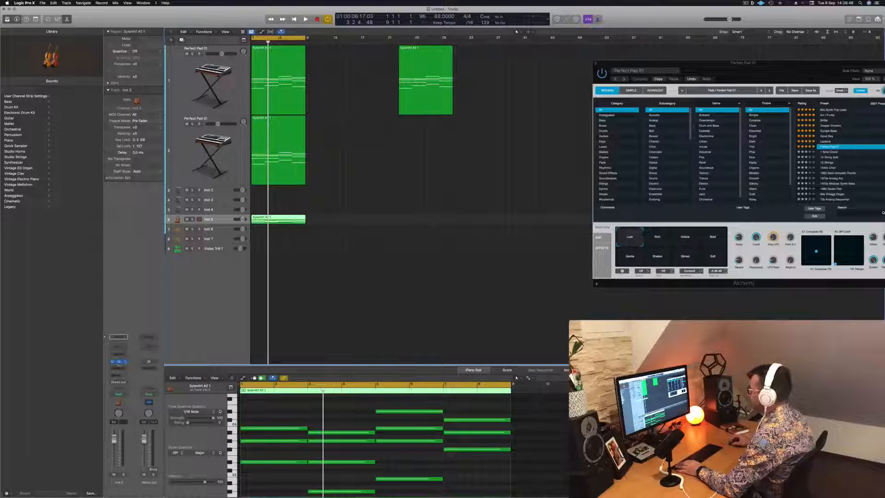
pyautogui.click(119, 362)
pyautogui.moveTo(694, 287); pyautogui.dragTo(529, 149)
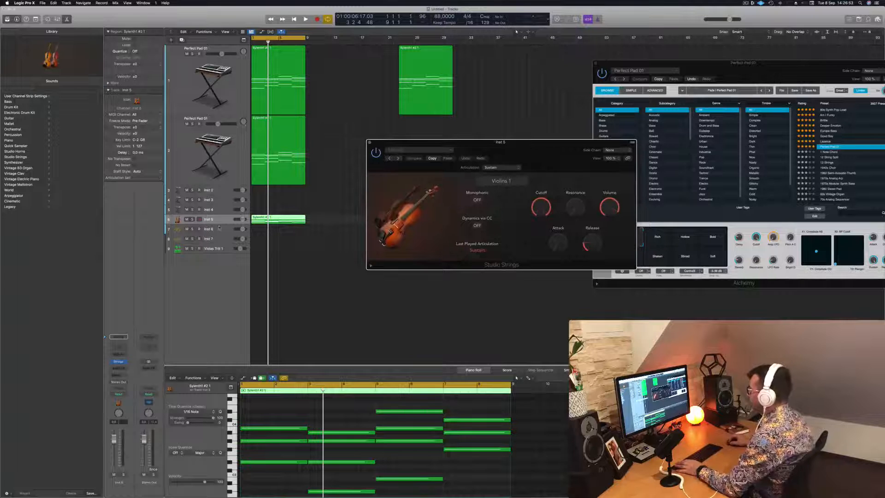
# Select the Inst 5 violin track, lower its volume and audition it with the pad layers
pyautogui.click(223, 219)
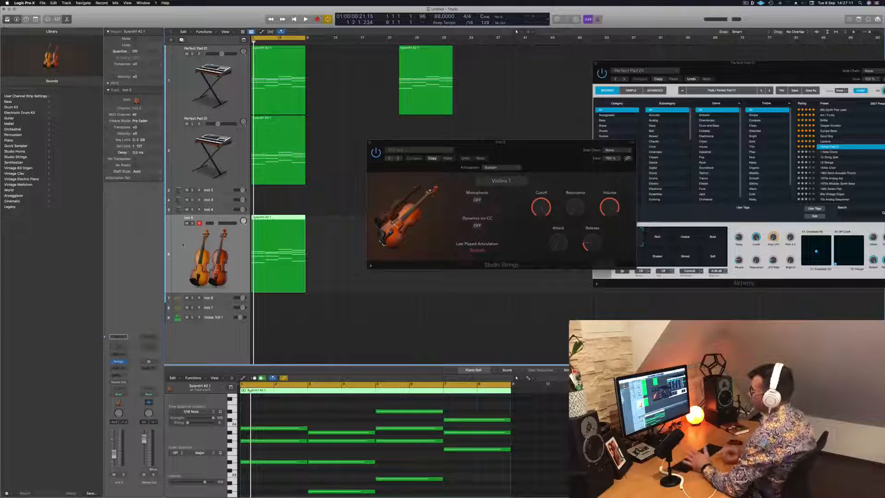
pyautogui.hscroll(-1, 183, 245)
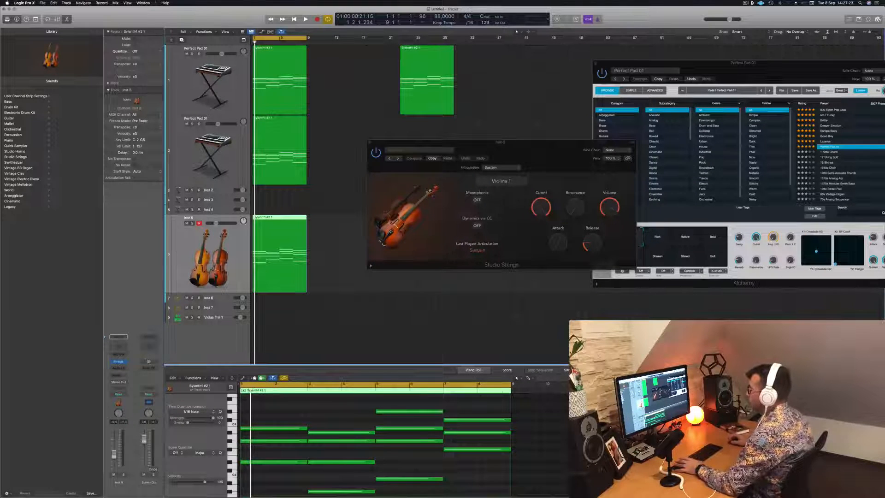
pyautogui.press('space')
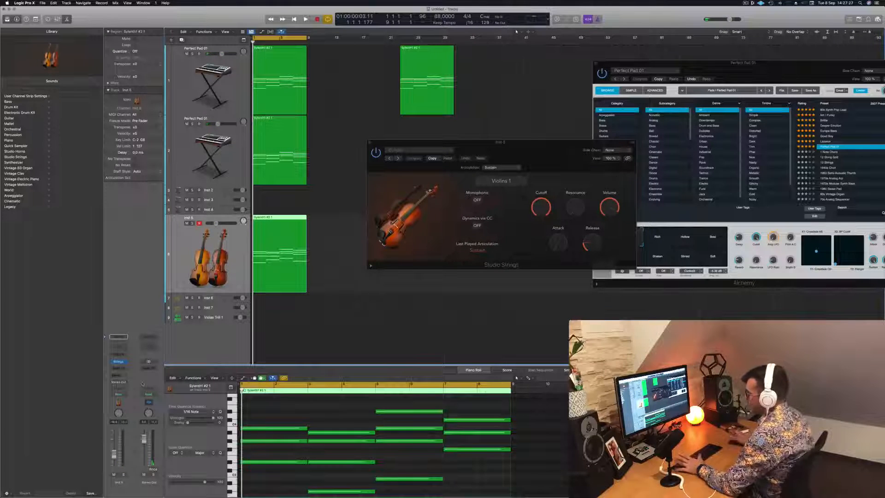
# Add a Bus 1 send to the Inst 5 violin track
pyautogui.click(118, 374)
pyautogui.moveTo(124, 382)
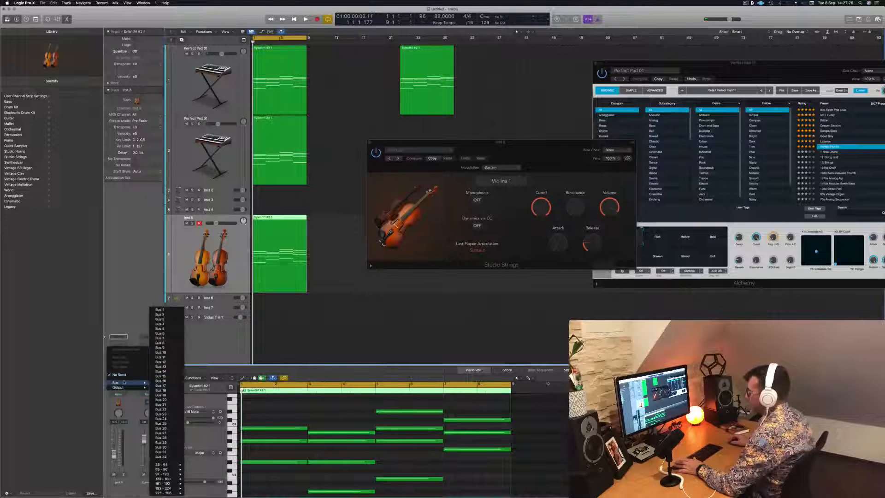
pyautogui.click(159, 310)
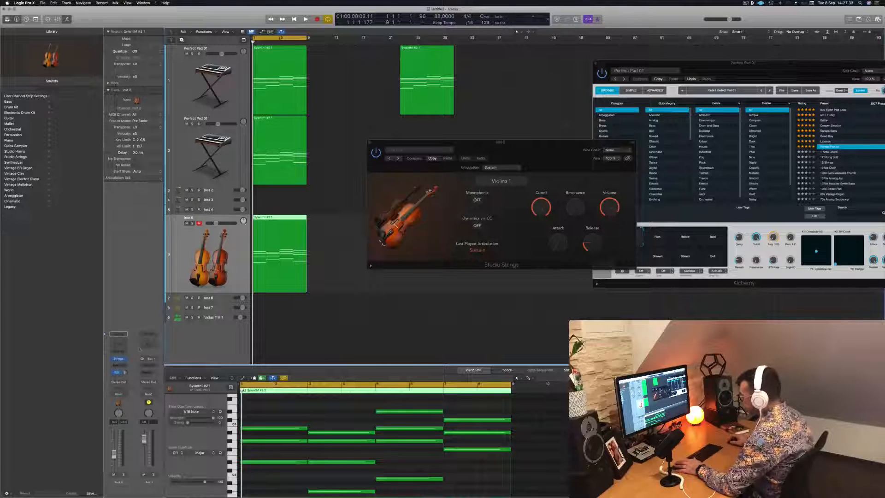
# Insert the SilverVerb reverb on the Aux 1 channel fed by Bus 1
pyautogui.click(152, 367)
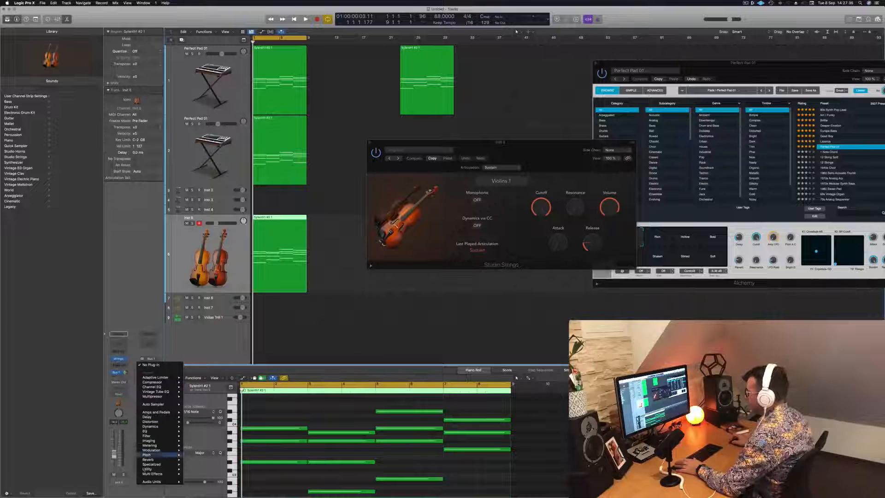
pyautogui.moveTo(154, 460)
pyautogui.moveTo(207, 470)
pyautogui.click(239, 469)
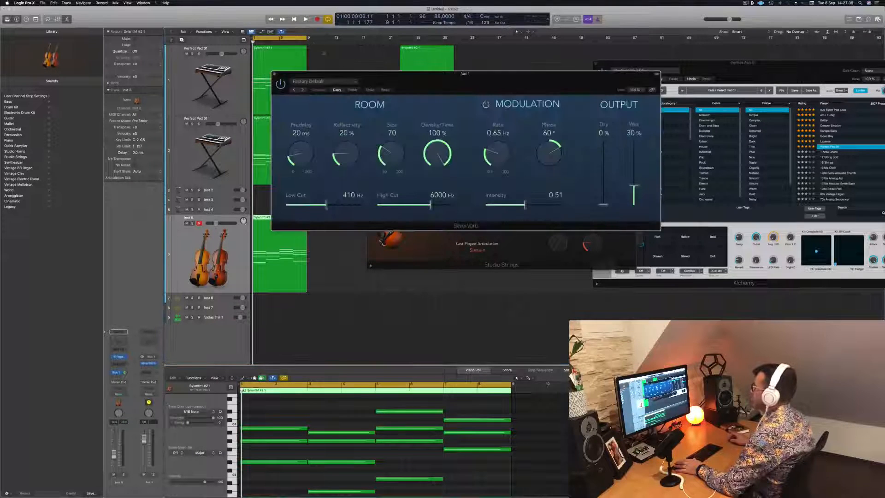
# Load the user-saved SilverVerb preset with 92% reflectivity, size 162 and 100% wet output, and close the reverb window
pyautogui.click(304, 81)
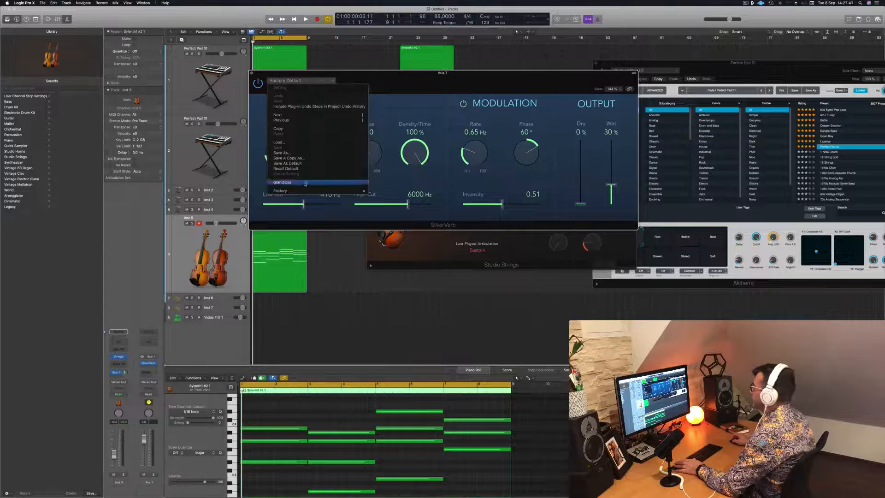
pyautogui.click(282, 182)
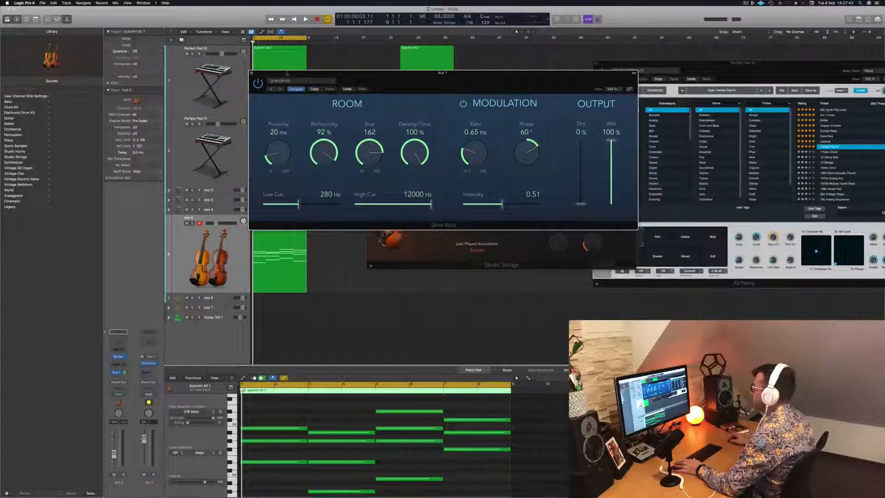
pyautogui.click(253, 74)
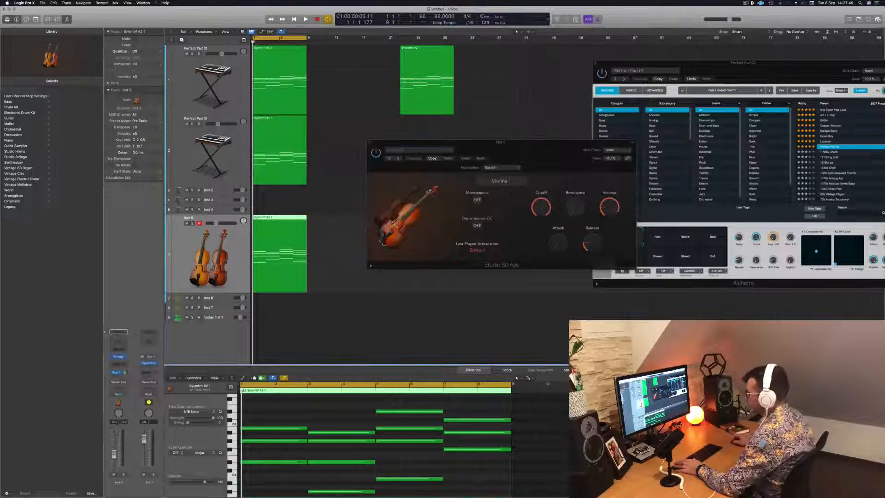
# Add a Channel EQ to the Inst 5 violins, apply a 12 dB/Oct low cut at about 1020 Hz and audition it
pyautogui.press('space')
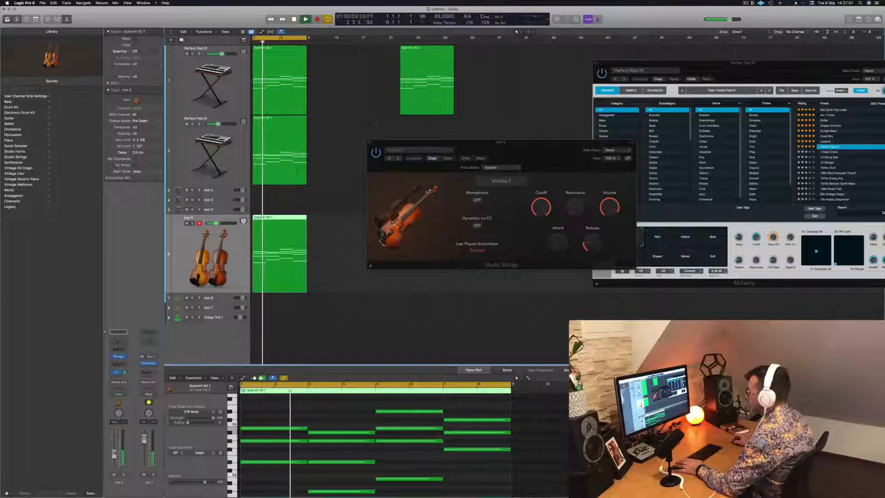
pyautogui.click(119, 341)
pyautogui.press('space')
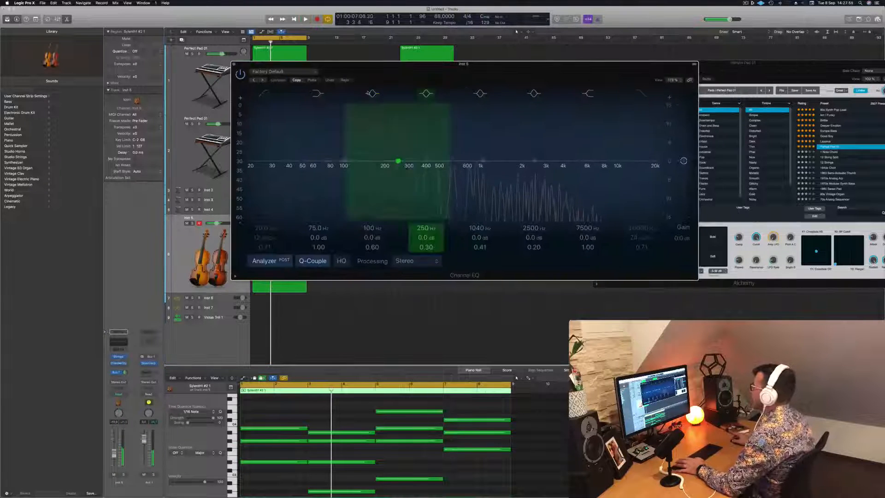
pyautogui.click(265, 93)
pyautogui.moveTo(261, 155); pyautogui.dragTo(484, 168)
pyautogui.press('space')
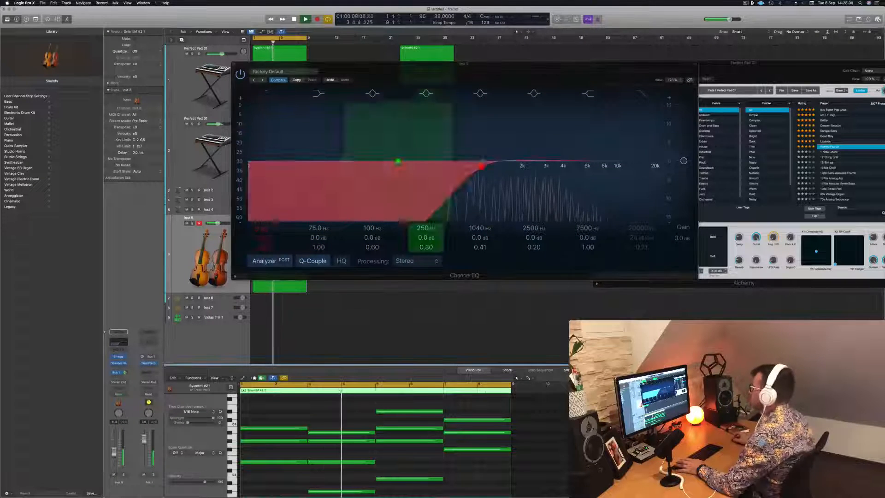
pyautogui.moveTo(427, 73); pyautogui.dragTo(635, 78)
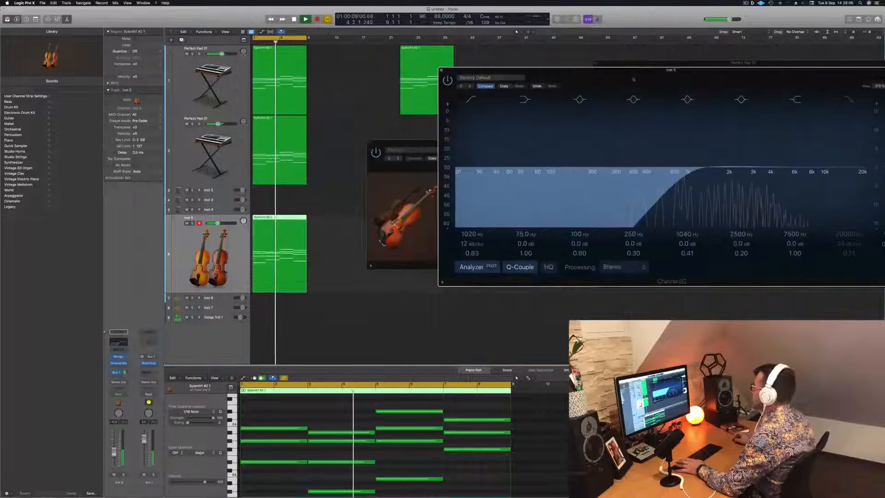
pyautogui.click(441, 70)
pyautogui.press('space')
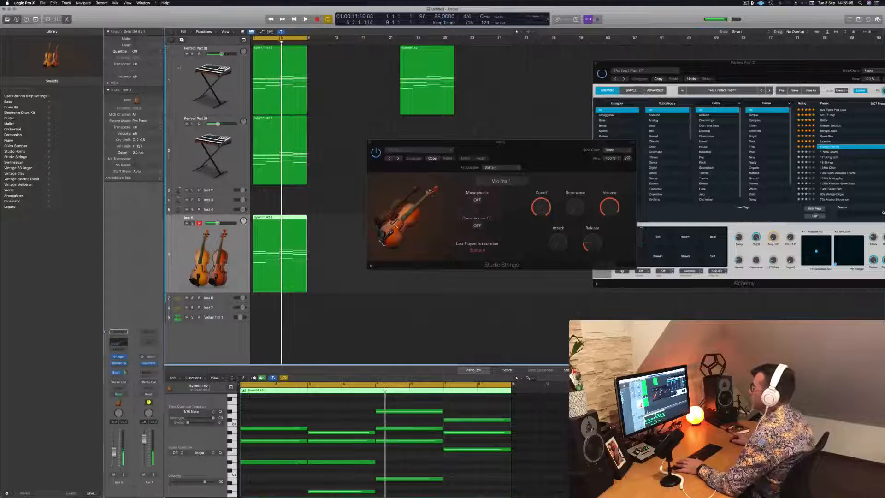
pyautogui.press('v')
pyautogui.press('alt+super+n')
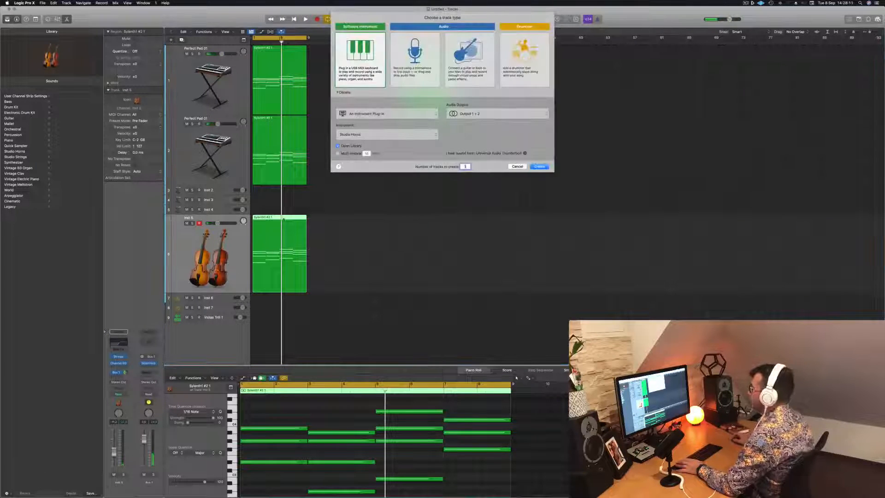
pyautogui.click(517, 166)
pyautogui.press('v')
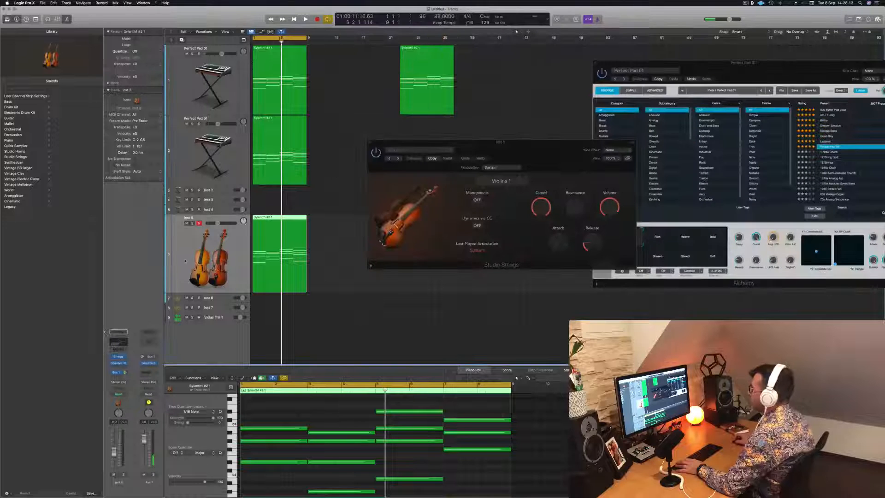
# Duplicate the Inst 5 violin track with its settings and copy its chord region to the start of the new track
pyautogui.press('super+d')
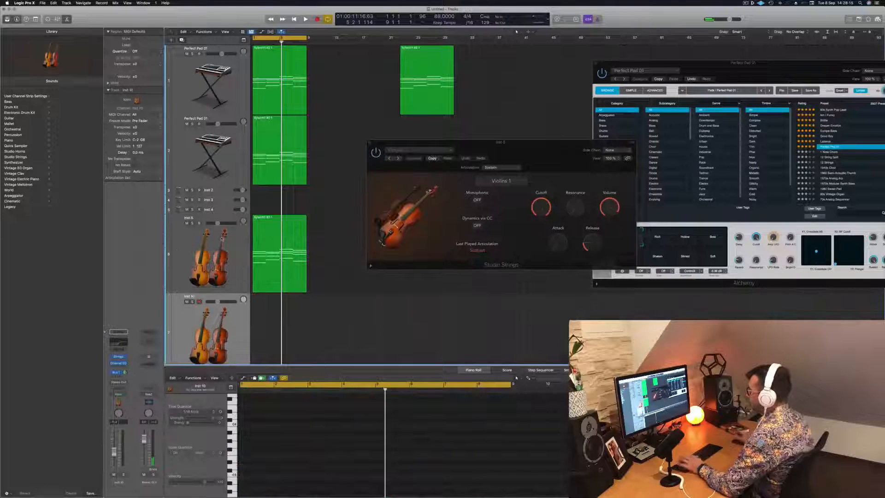
pyautogui.moveTo(275, 253); pyautogui.dragTo(272, 311)
pyautogui.click(224, 259)
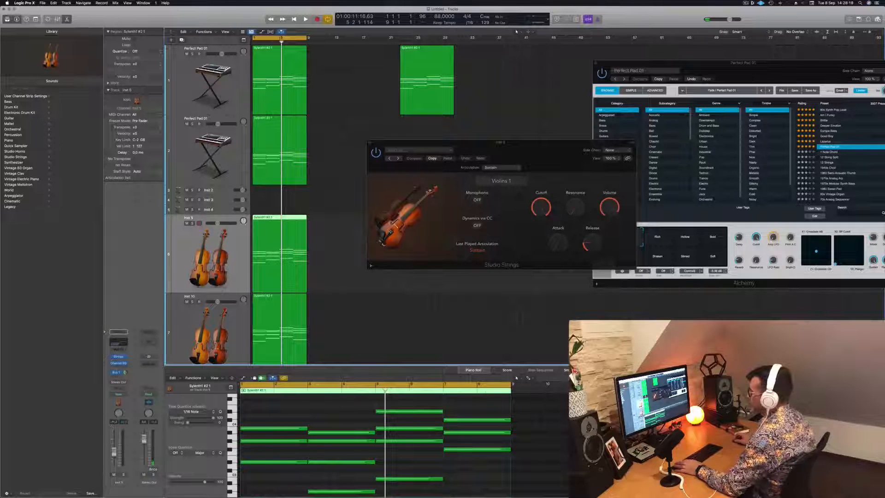
# Pan the Inst 5 and Inst 10 violin tracks to opposite sides while playing the layers
pyautogui.press('space')
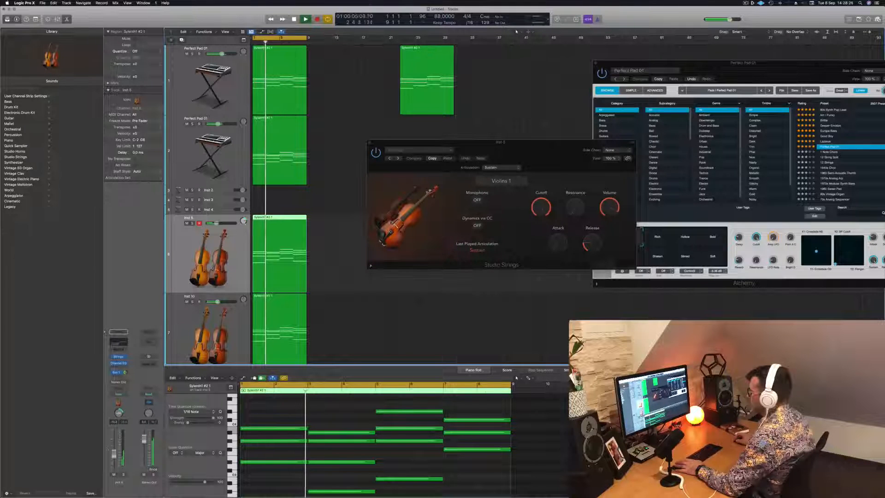
pyautogui.press('Down')
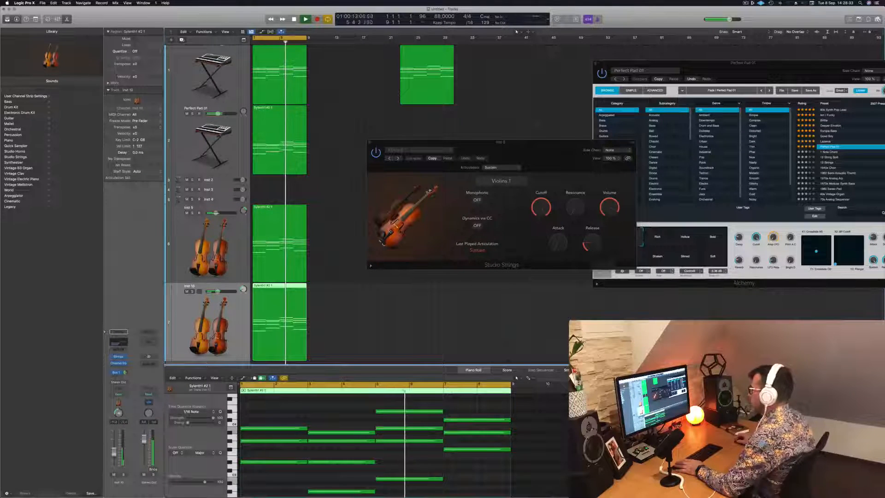
pyautogui.press('space')
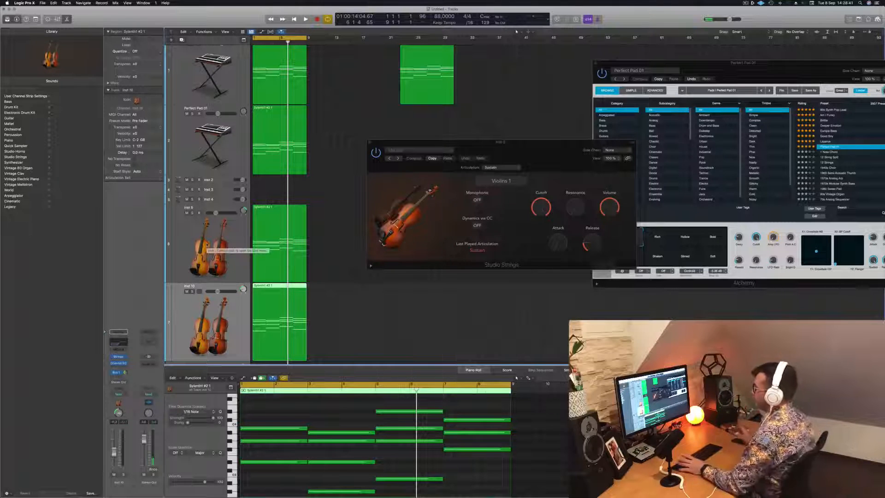
pyautogui.press('space')
pyautogui.click(207, 245)
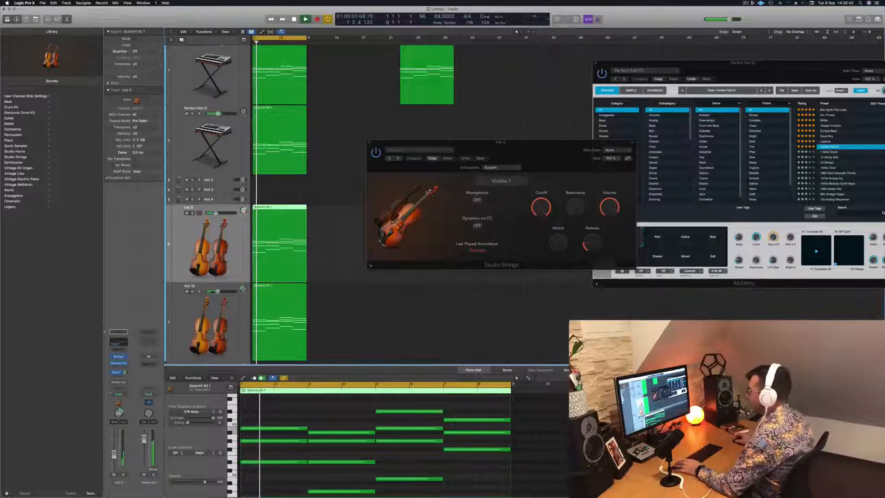
pyautogui.click(207, 324)
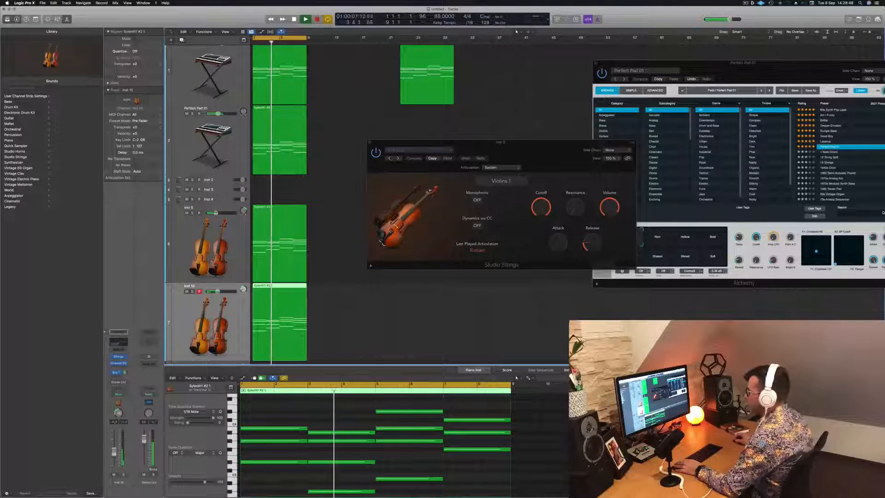
pyautogui.click(207, 247)
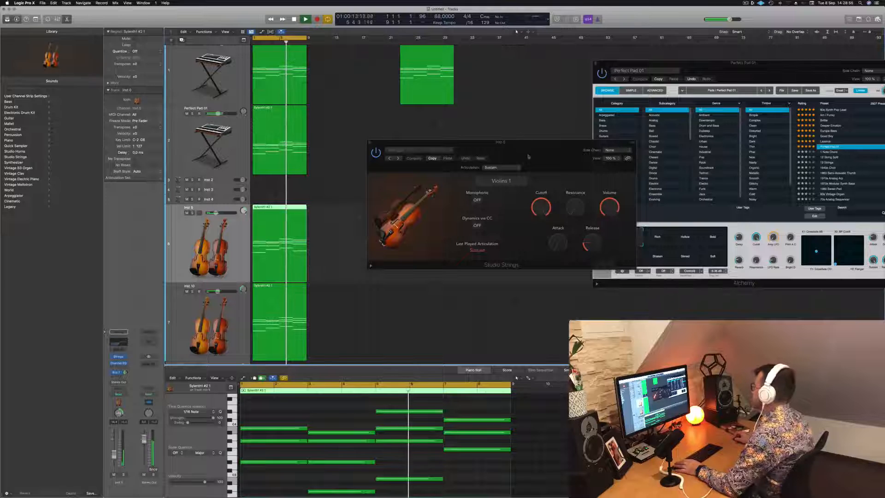
# Solo the Inst 5 violins during playback and compare them with and without the Inst 10 violins
pyautogui.moveTo(525, 151); pyautogui.dragTo(405, 177)
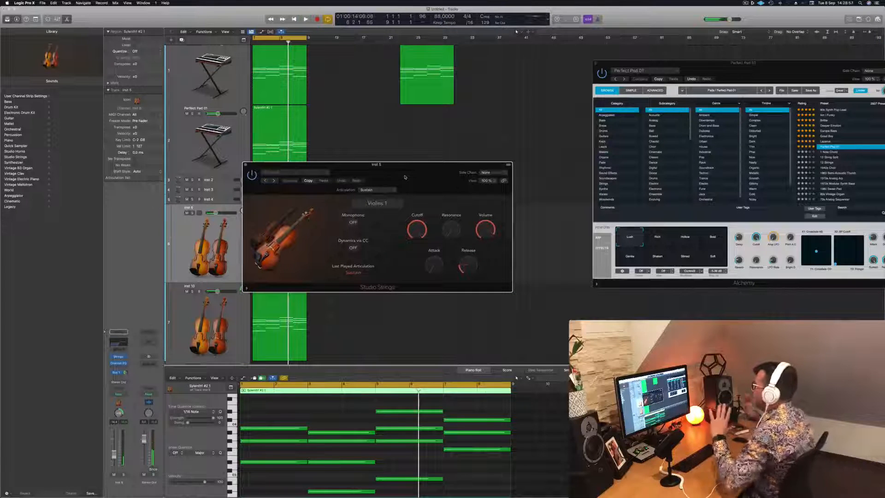
pyautogui.press('space')
pyautogui.moveTo(405, 177); pyautogui.dragTo(462, 161)
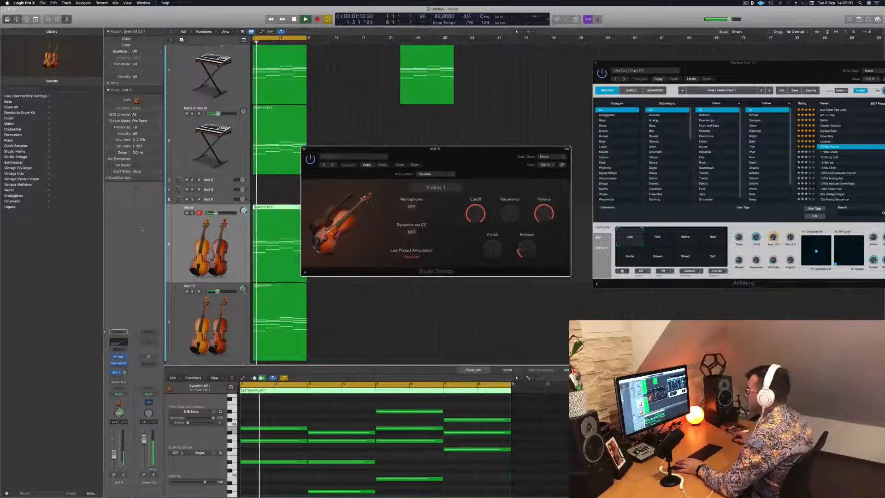
pyautogui.hotkey('ctrl', 's')
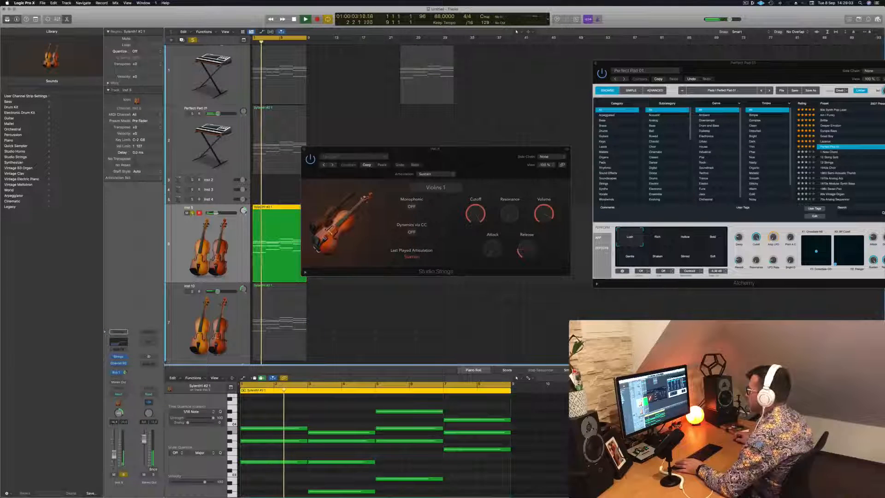
pyautogui.click(192, 291)
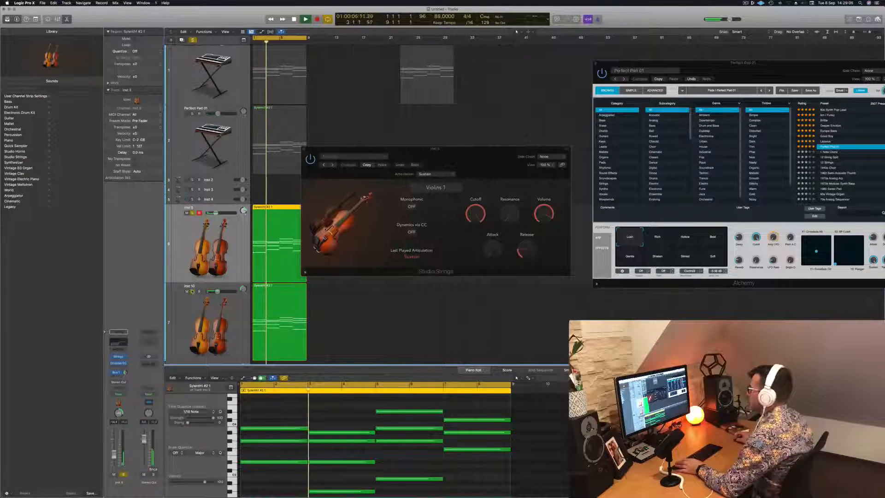
pyautogui.click(192, 291)
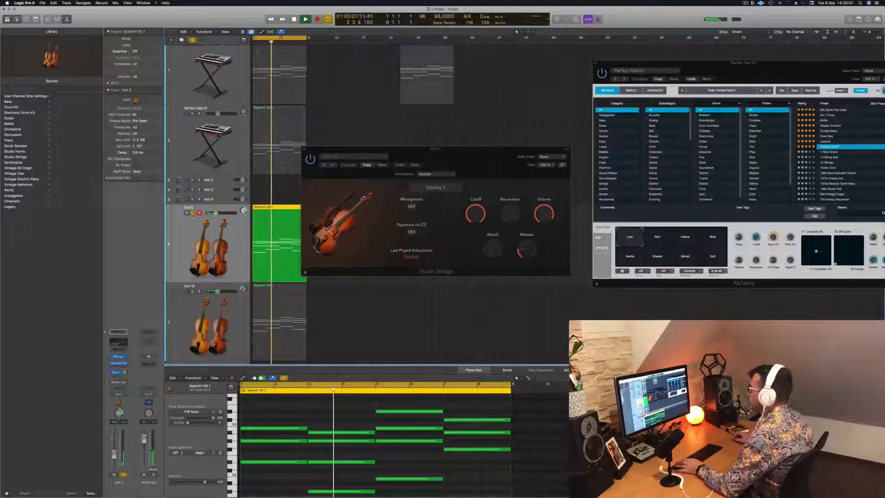
pyautogui.click(192, 212)
pyautogui.press('space')
# Move the Studio Strings window away from the regions and mute the first Perfect Pad 01 track during playback
pyautogui.moveTo(382, 142); pyautogui.dragTo(541, 145)
pyautogui.press('space')
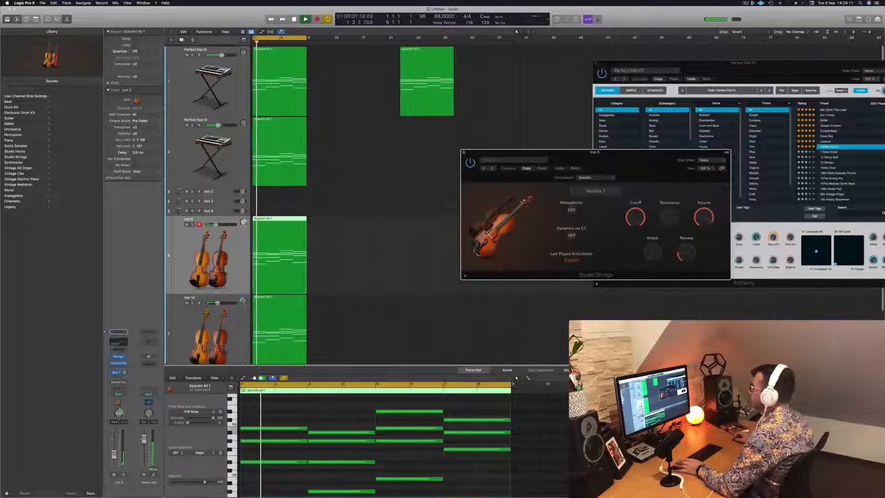
pyautogui.click(187, 54)
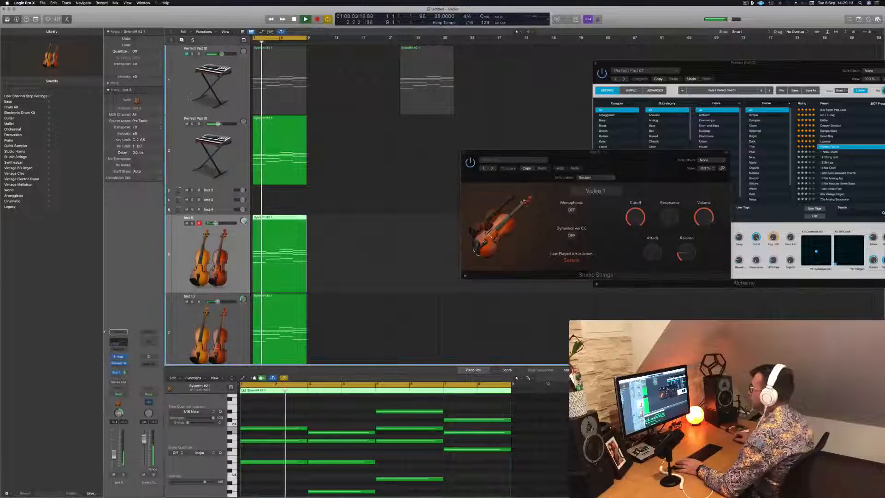
pyautogui.click(181, 157)
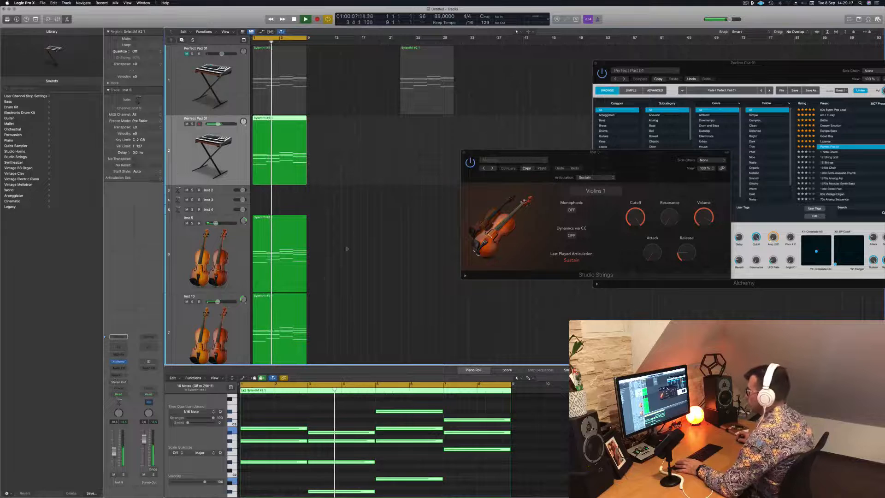
# Duplicate the Inst 10 violin track and move the spare pad region from about bar 23 to the new track's start
pyautogui.scroll(-5, 354, 236)
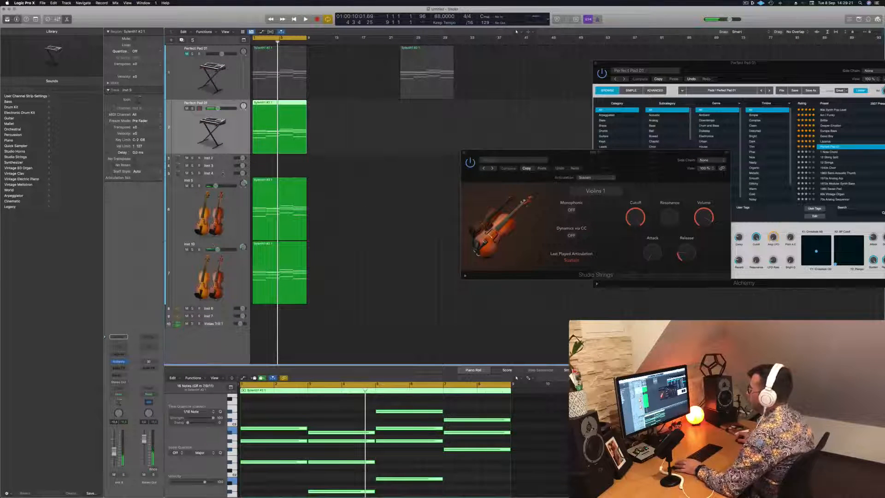
pyautogui.click(237, 284)
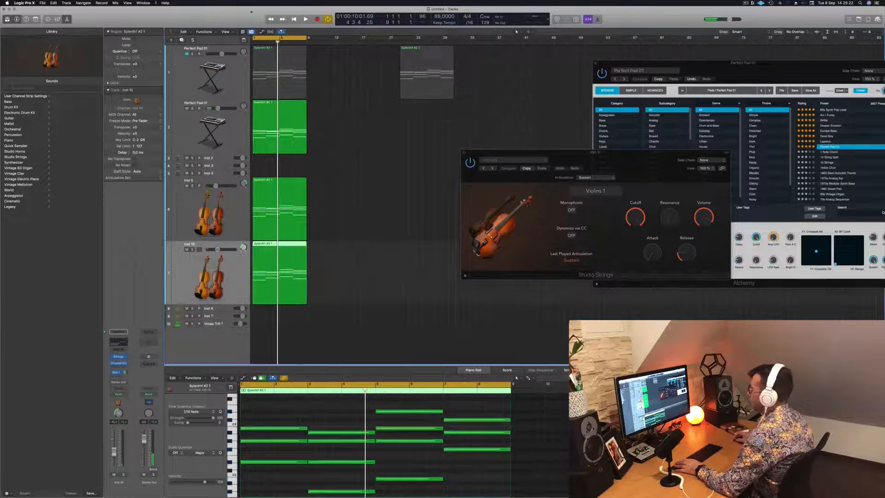
pyautogui.click(182, 40)
pyautogui.moveTo(415, 90); pyautogui.dragTo(267, 350)
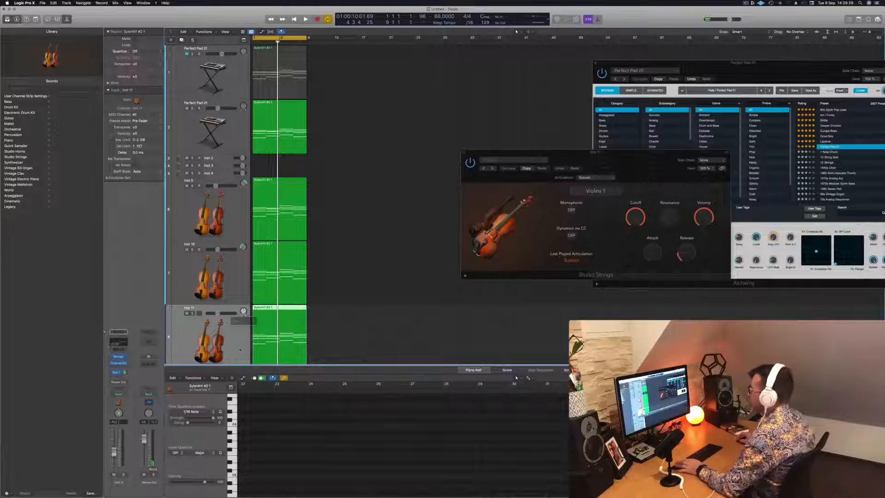
# Switch the Inst 11 Studio Strings instrument to Cellos and move its window away from the regions
pyautogui.scroll(-2, 240, 349)
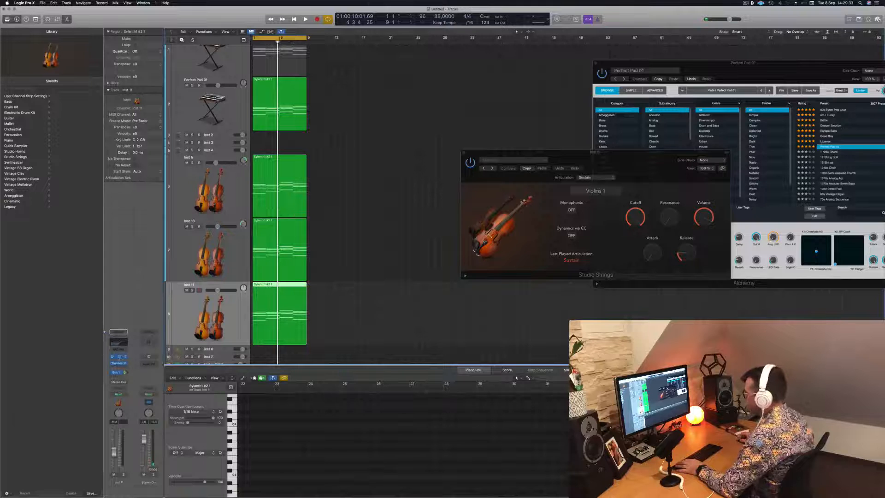
pyautogui.click(118, 356)
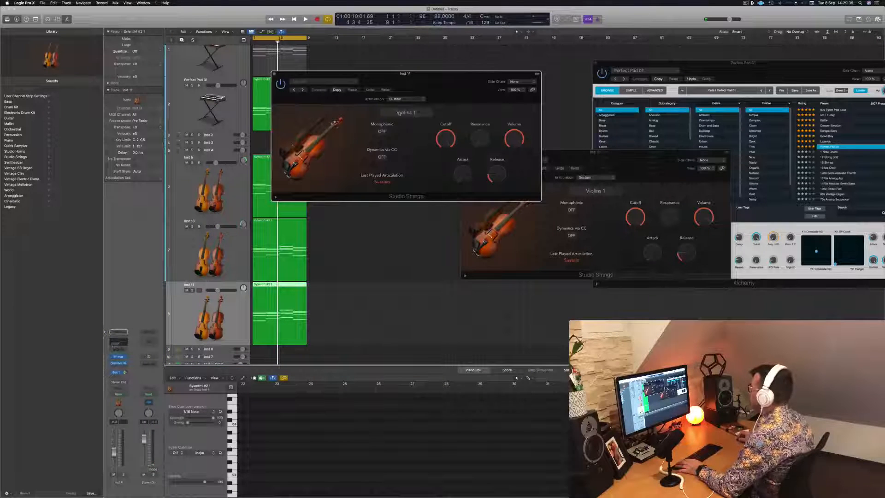
pyautogui.click(399, 113)
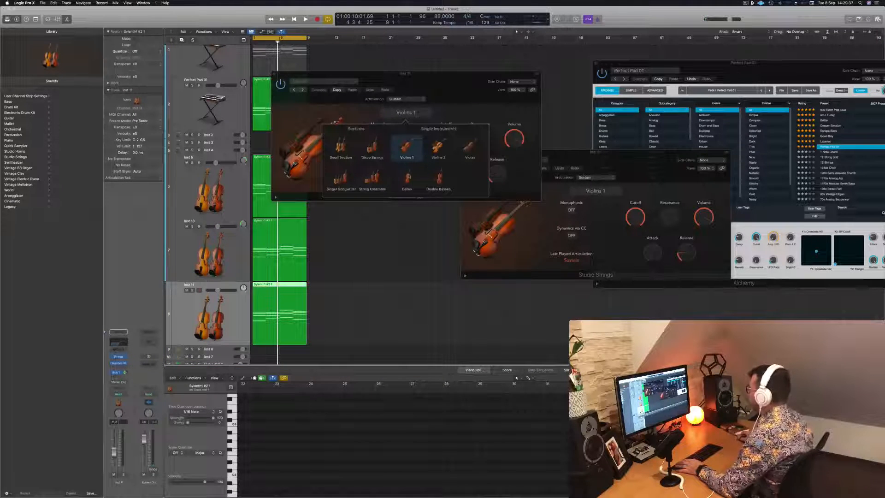
pyautogui.click(408, 176)
pyautogui.moveTo(441, 80); pyautogui.dragTo(559, 72)
pyautogui.press('space')
# Delete the upper chord notes in the Inst 11 cello region, keeping only the lowest note of each chord
pyautogui.click(160, 306)
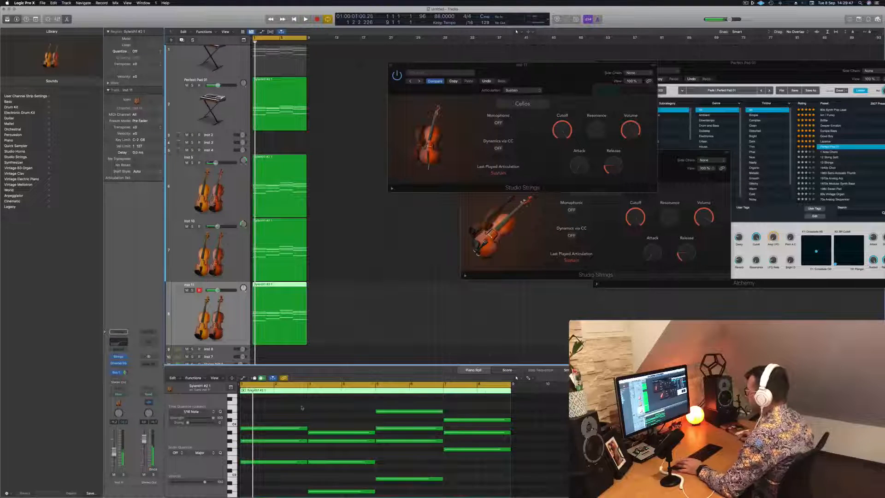
pyautogui.scroll(3, 293, 420)
pyautogui.scroll(-5, 293, 421)
pyautogui.moveTo(293, 433); pyautogui.dragTo(478, 470)
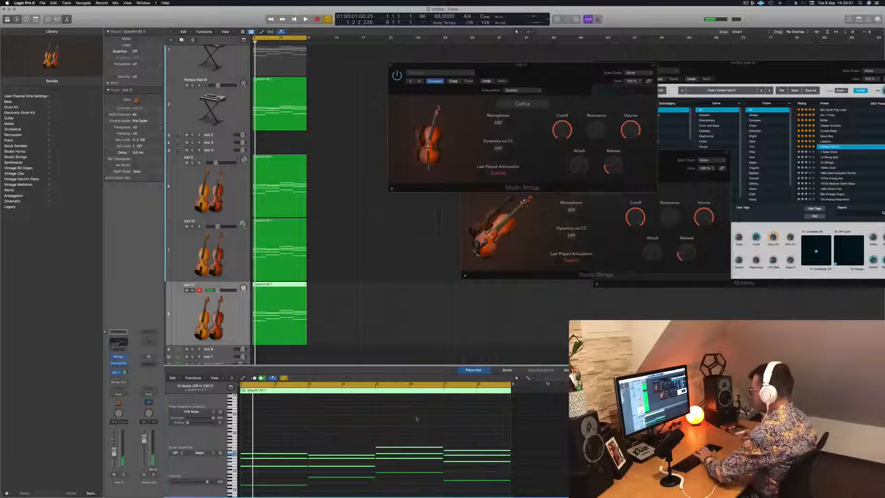
pyautogui.press('Delete')
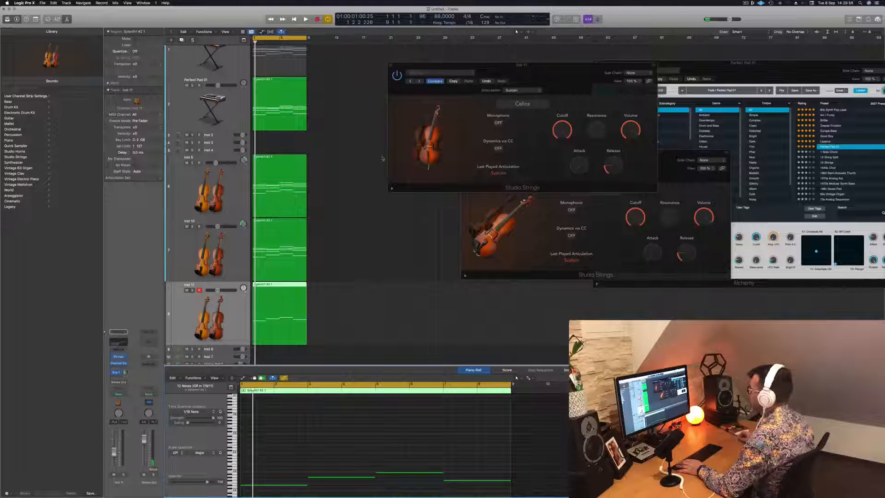
# Lower the low cut in Inst 11's Channel EQ to 20 Hz and move the EQ window clear of the regions during playback
pyautogui.click(116, 345)
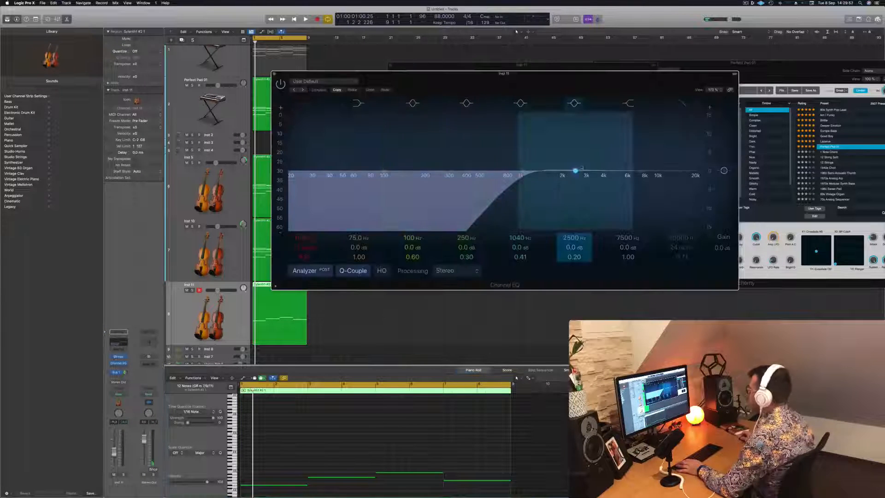
pyautogui.moveTo(526, 176); pyautogui.dragTo(293, 174)
pyautogui.press('space')
pyautogui.moveTo(484, 77); pyautogui.dragTo(617, 67)
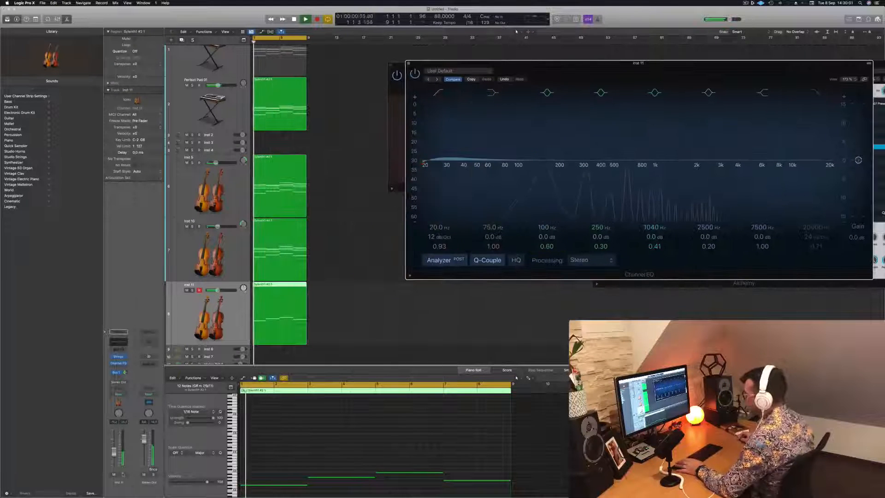
# Listen to the Inst 11 cello line soloed, restart playback and release the solo
pyautogui.press('s')
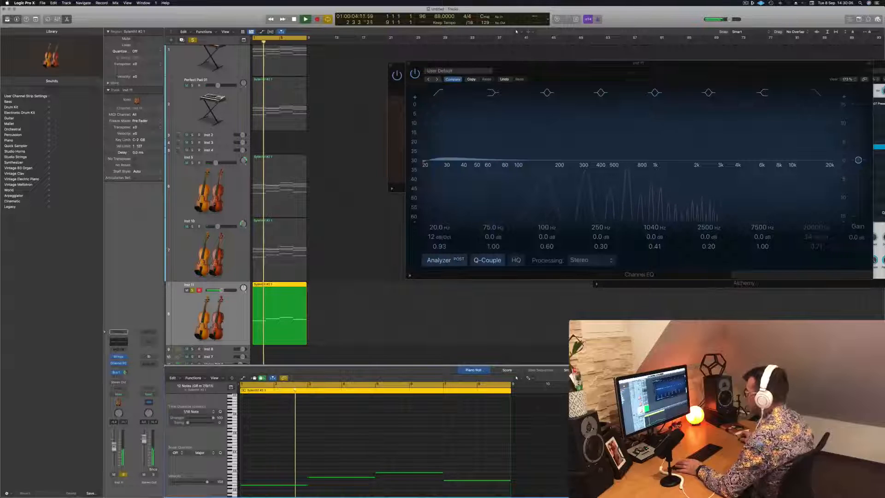
pyautogui.scroll(-1, 361, 428)
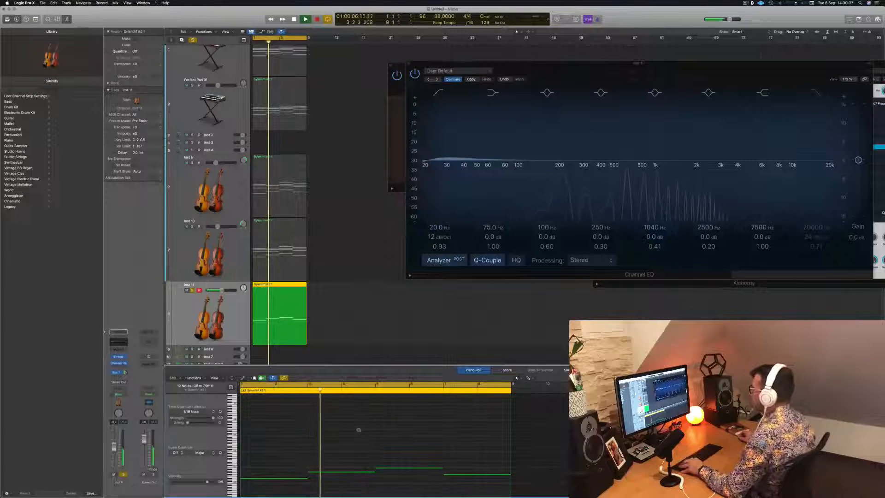
pyautogui.press('space')
pyautogui.press('space')
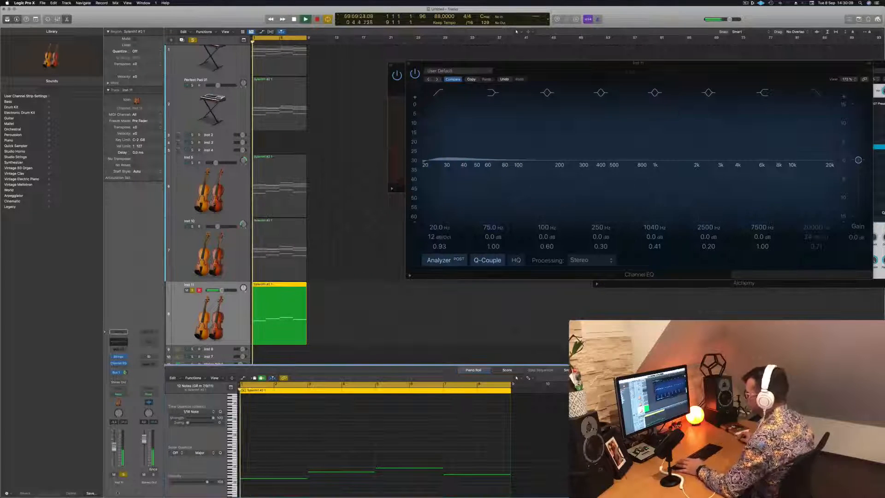
pyautogui.press('s')
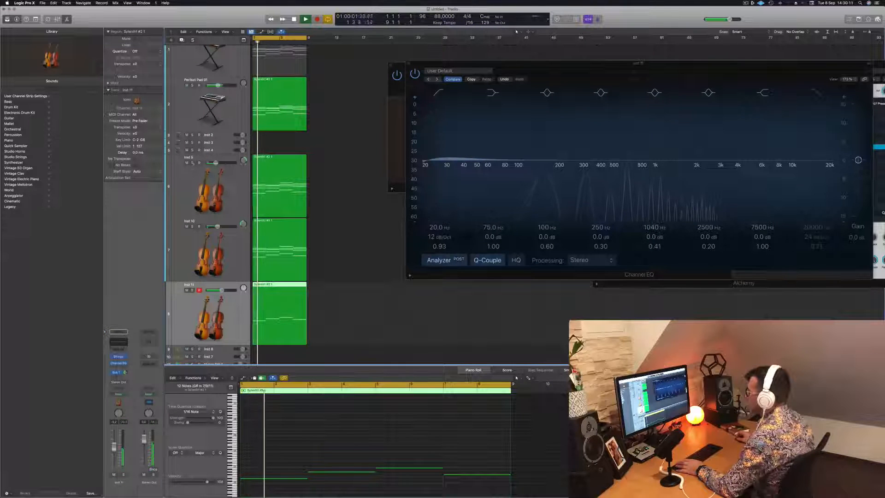
# Solo the Inst 5, Inst 10 and Inst 11 string tracks together and listen to how they blend
pyautogui.click(192, 163)
pyautogui.click(192, 226)
pyautogui.click(192, 290)
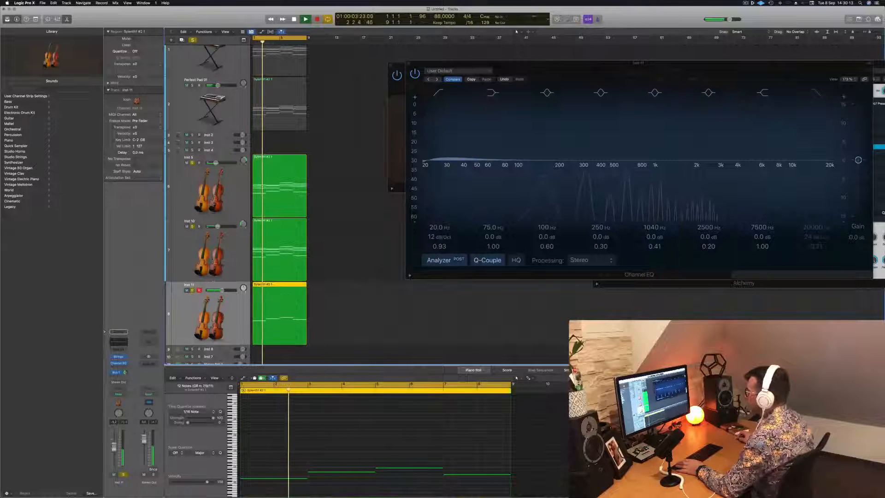
pyautogui.scroll(-5, 188, 315)
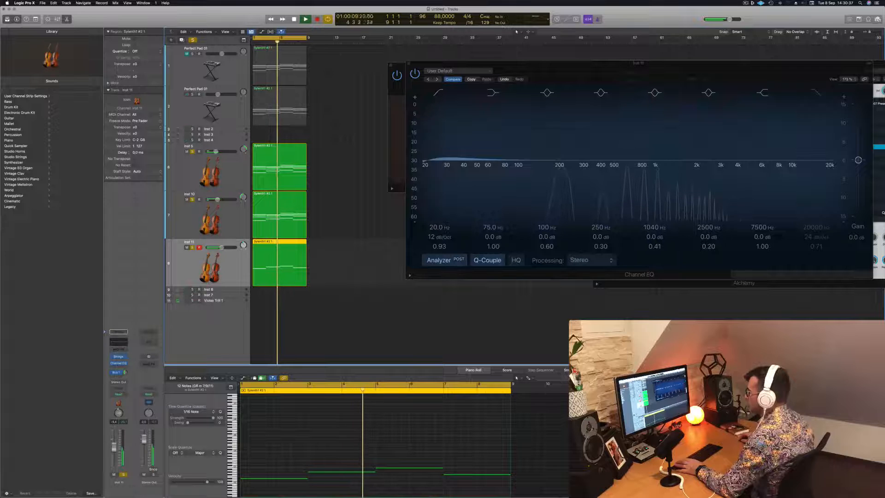
pyautogui.press('space')
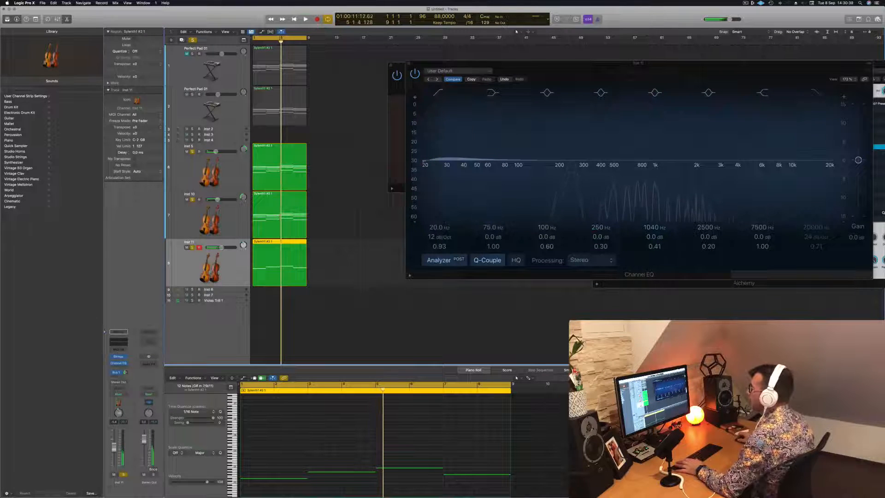
# Duplicate the Inst 11 cello track, copy its region onto the new track and transpose all the copied notes down one octave
pyautogui.press('super+d')
pyautogui.moveTo(273, 261); pyautogui.dragTo(269, 308)
pyautogui.click(295, 440)
pyautogui.press('super+a')
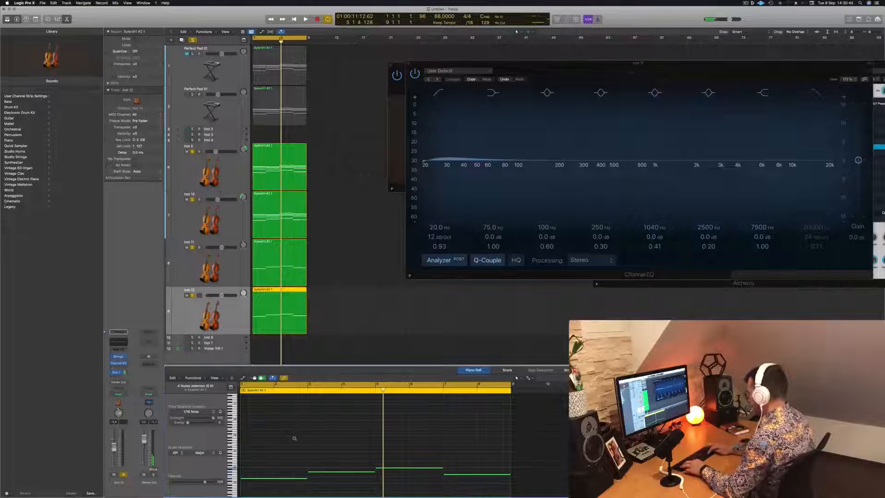
pyautogui.hotkey('shift', 'alt', 'Down')
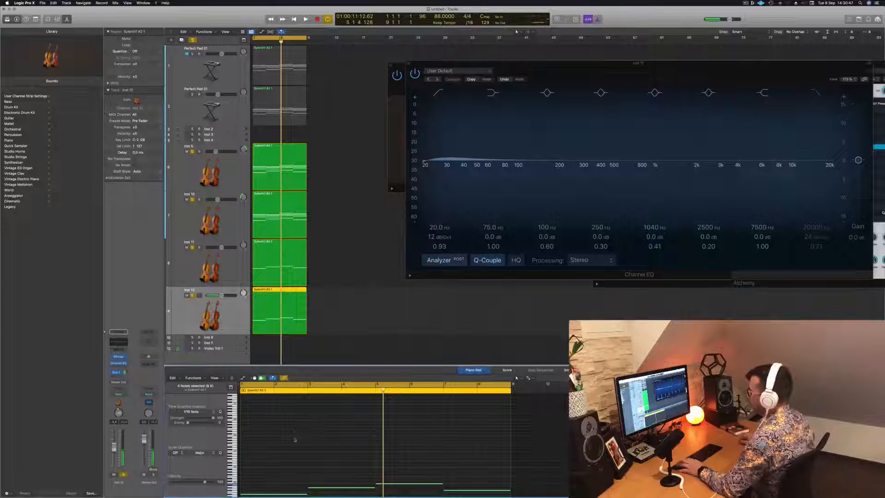
# Play the soloed string layers with the lower Inst 12 cello and check the combined sound
pyautogui.click(236, 312)
pyautogui.press('space')
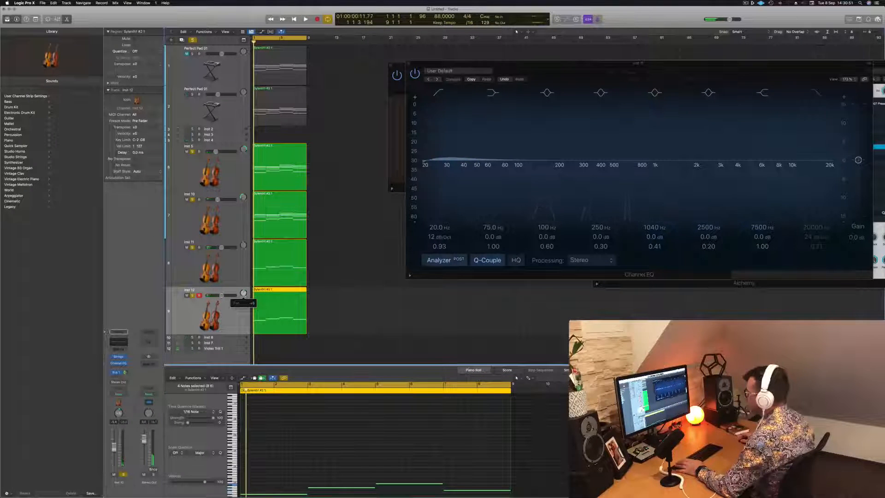
pyautogui.press('space')
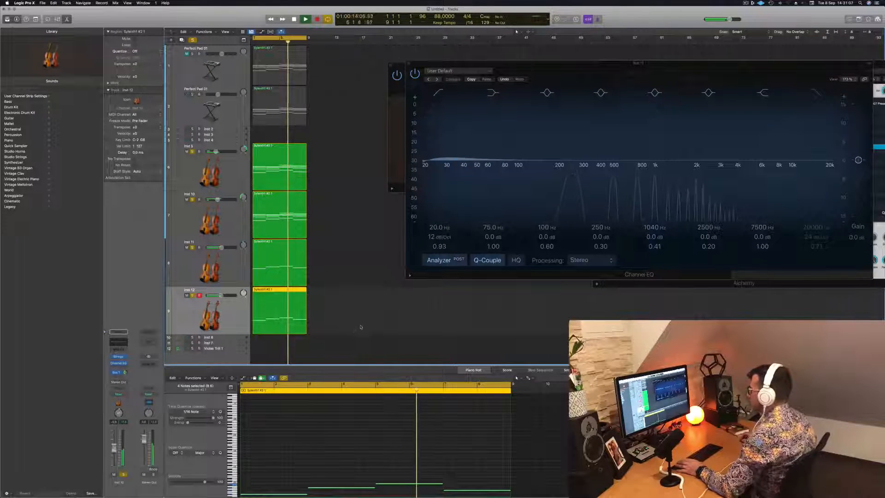
pyautogui.click(344, 311)
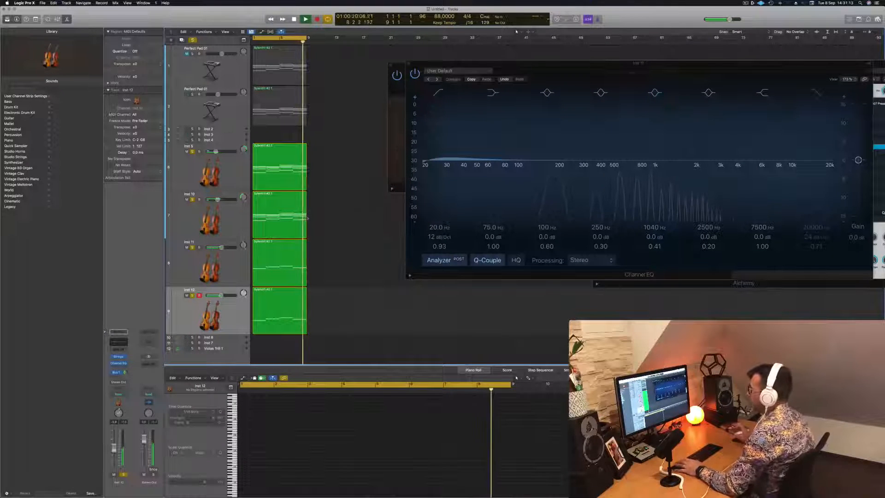
pyautogui.press('space')
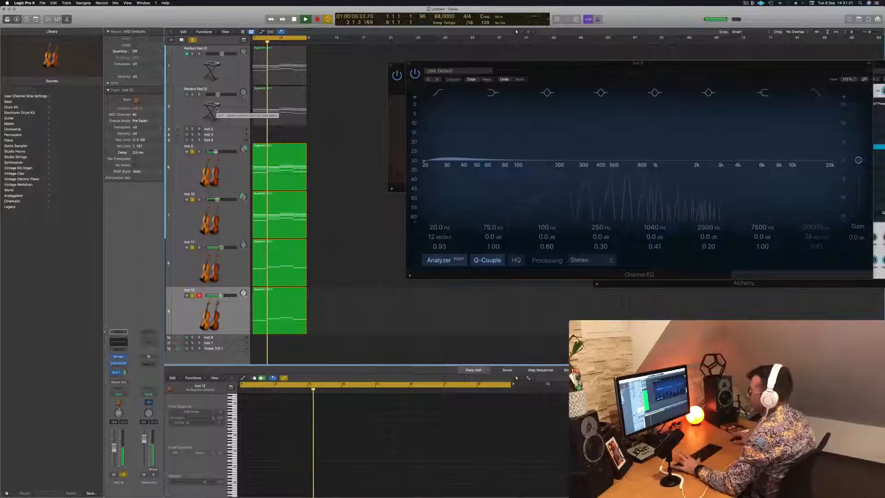
pyautogui.press('space')
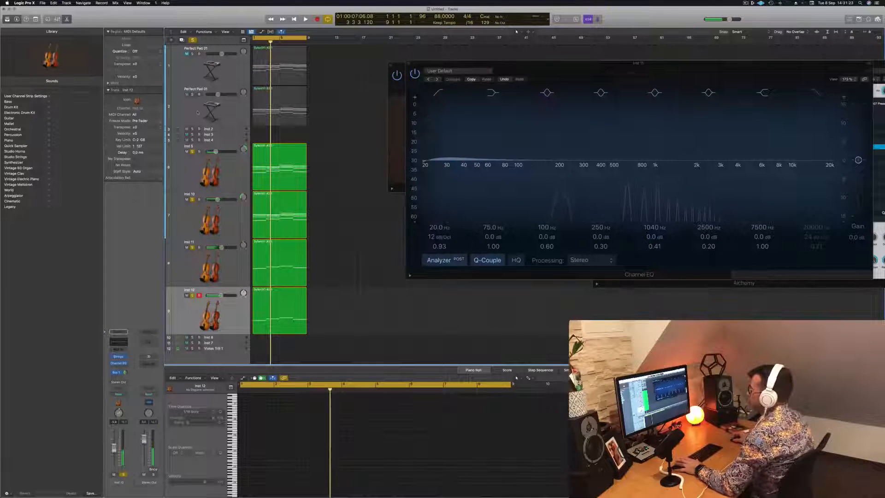
# Unmute the first Perfect Pad 01 track and solo it alongside the strings during playback
pyautogui.click(187, 109)
pyautogui.press('space')
pyautogui.click(185, 61)
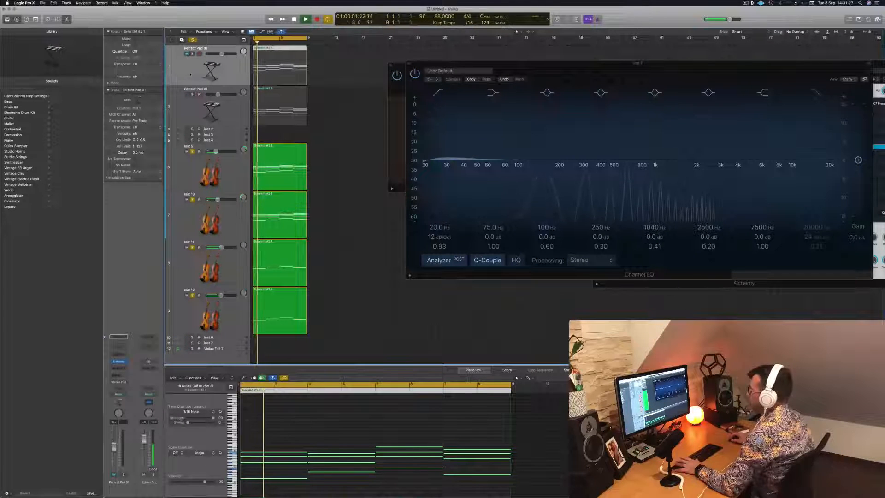
pyautogui.click(191, 54)
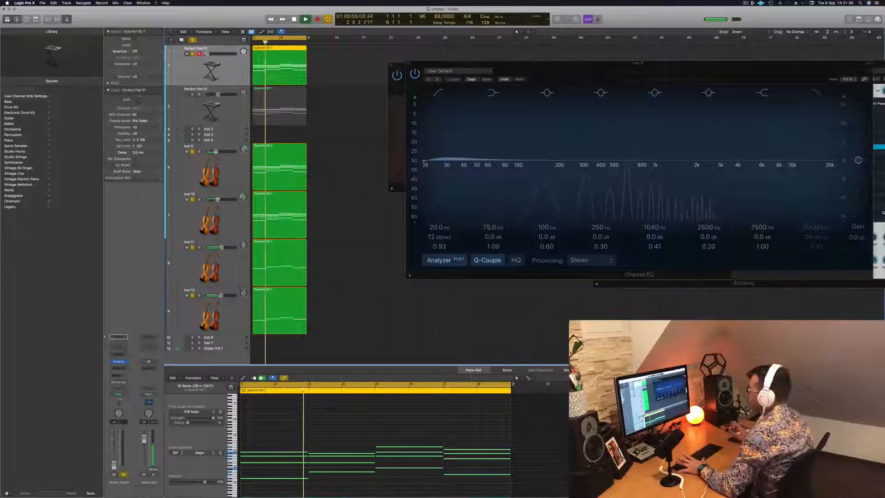
# Raise the first Perfect Pad 01 volume to about -15 dB, then solo the second pad and lower its volume slightly
pyautogui.moveTo(206, 53); pyautogui.dragTo(216, 54)
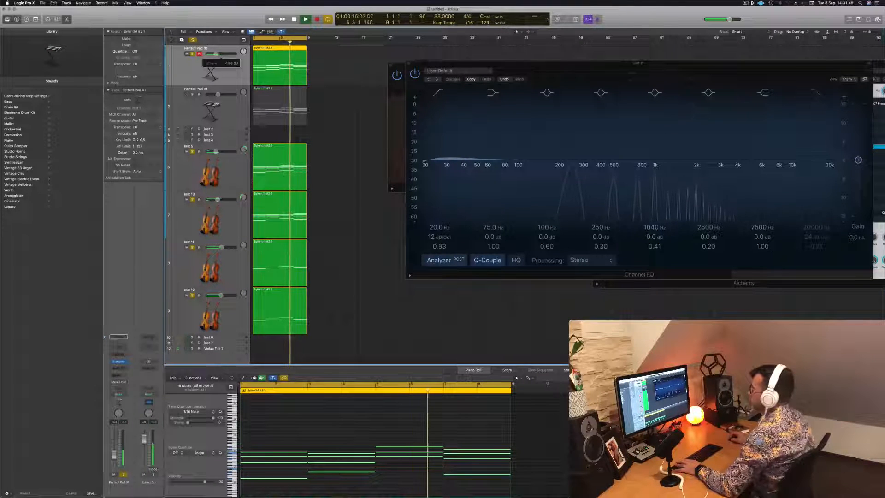
pyautogui.click(192, 95)
pyautogui.moveTo(218, 94); pyautogui.dragTo(213, 95)
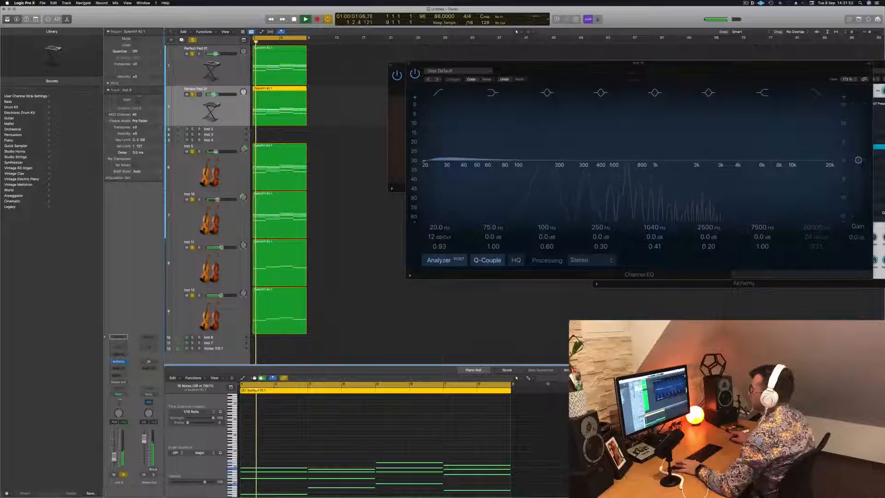
pyautogui.press('space')
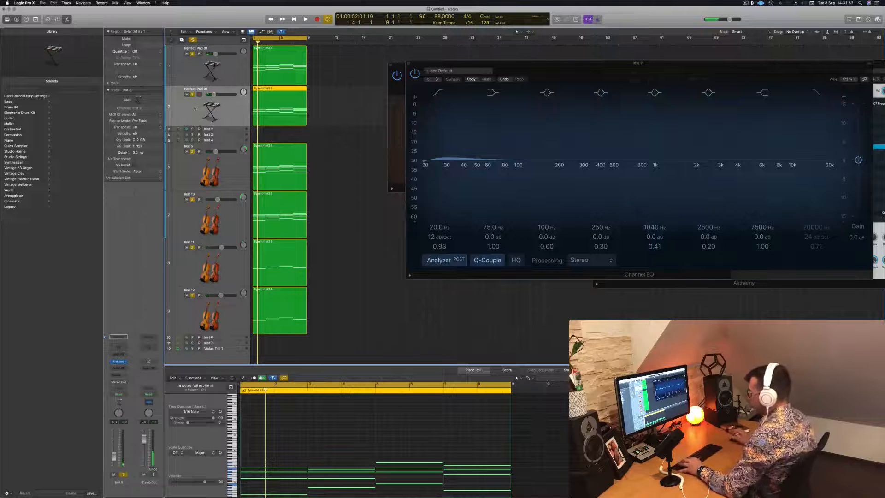
# Open the Mixer, play the soloed pads and strings, and reposition the Channel EQ window
pyautogui.click(371, 240)
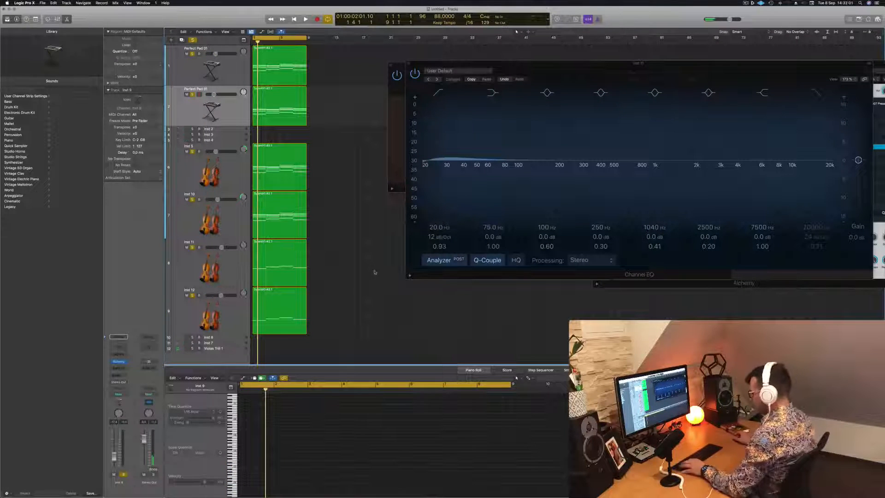
pyautogui.press('x')
pyautogui.press('space')
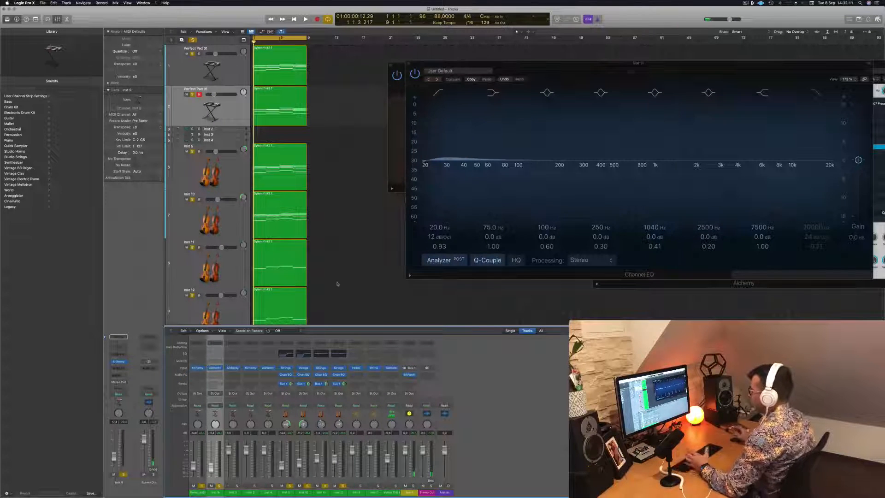
pyautogui.moveTo(583, 68); pyautogui.dragTo(564, 103)
pyautogui.press('space')
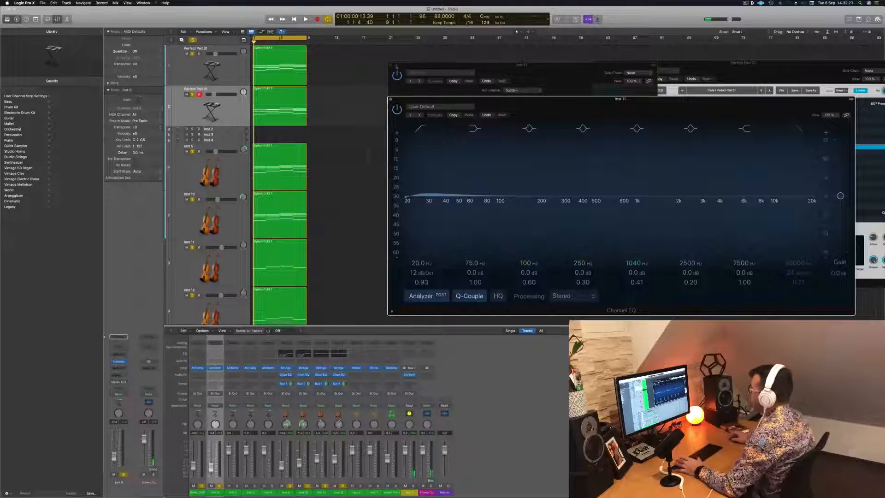
# Clear all solos, play the full layered arrangement, and reduce the track zoom with the EQ window moved aside
pyautogui.click(193, 40)
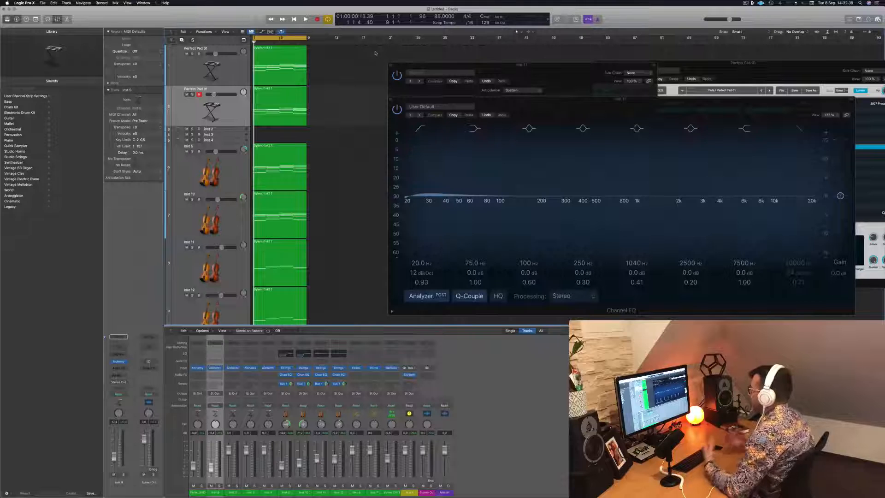
pyautogui.press('space')
pyautogui.press('super+Left')
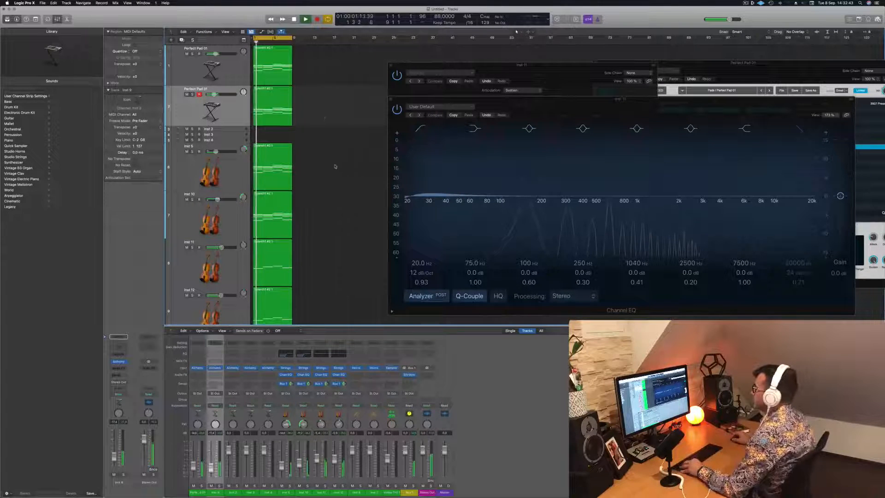
pyautogui.moveTo(530, 100); pyautogui.dragTo(629, 91)
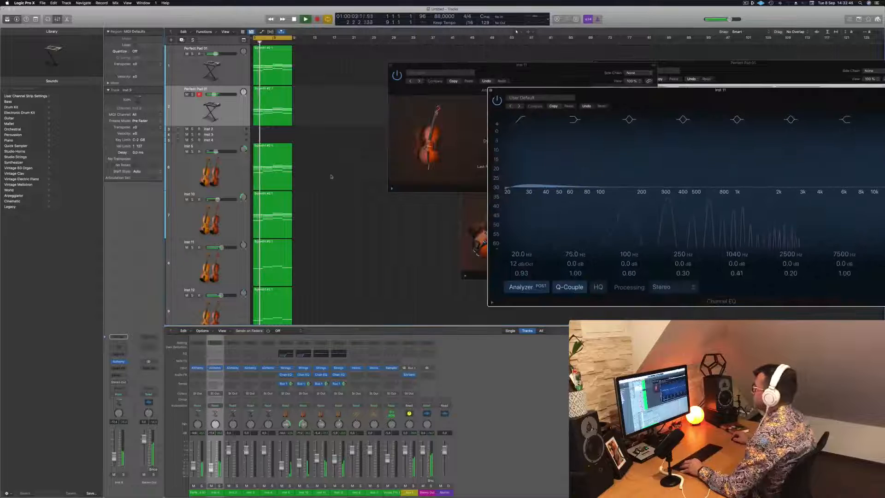
pyautogui.press('super+Up')
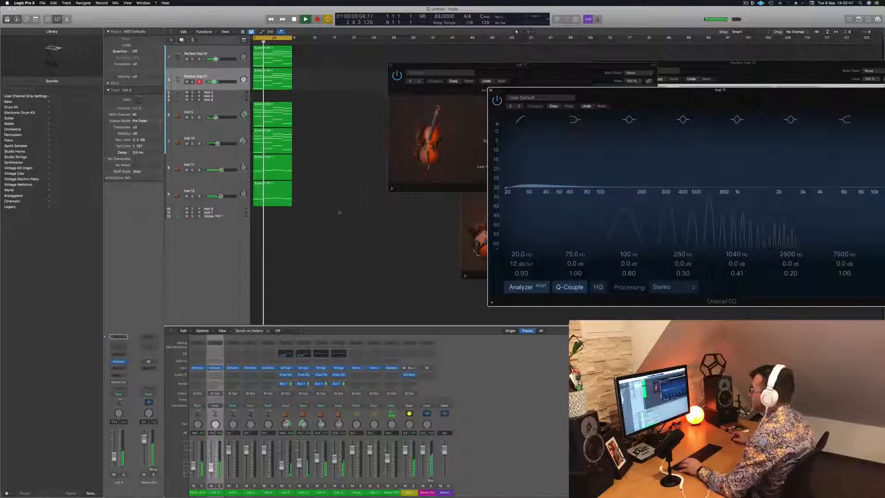
# Stop playback, copy the Inst 5 chord region onto the start of the Inst 6 track and select that track
pyautogui.click(338, 193)
pyautogui.press('space')
pyautogui.moveTo(269, 116); pyautogui.dragTo(269, 212)
pyautogui.click(228, 209)
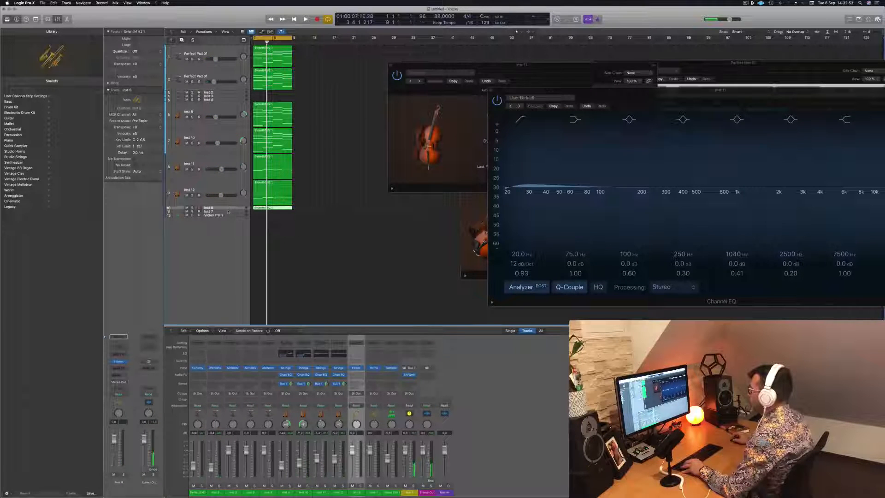
# Enlarge the Inst 6 track and open its copied chord region in the Piano Roll
pyautogui.moveTo(231, 210)
pyautogui.mouseDown()
pyautogui.moveTo(232, 223)
pyautogui.moveTo(232, 208)
pyautogui.mouseUp()
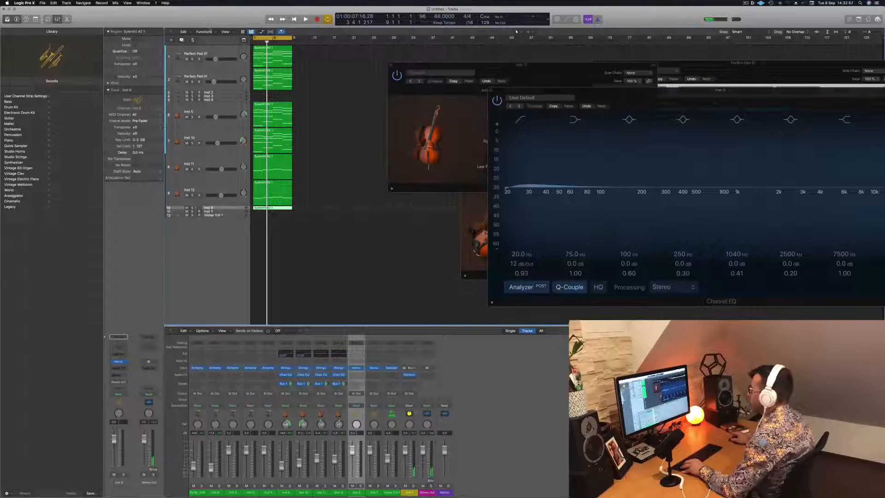
pyautogui.press('ctrl+alt+super+t')
pyautogui.moveTo(222, 224); pyautogui.dragTo(228, 310)
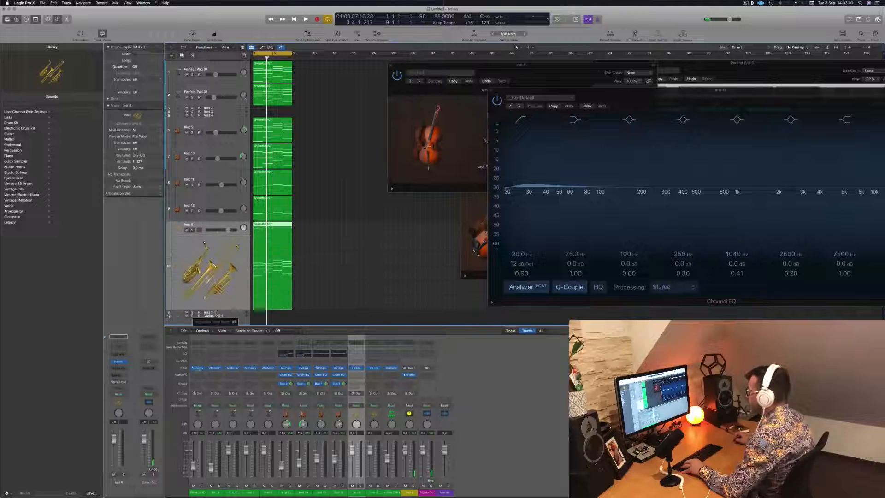
pyautogui.doubleClick(273, 224)
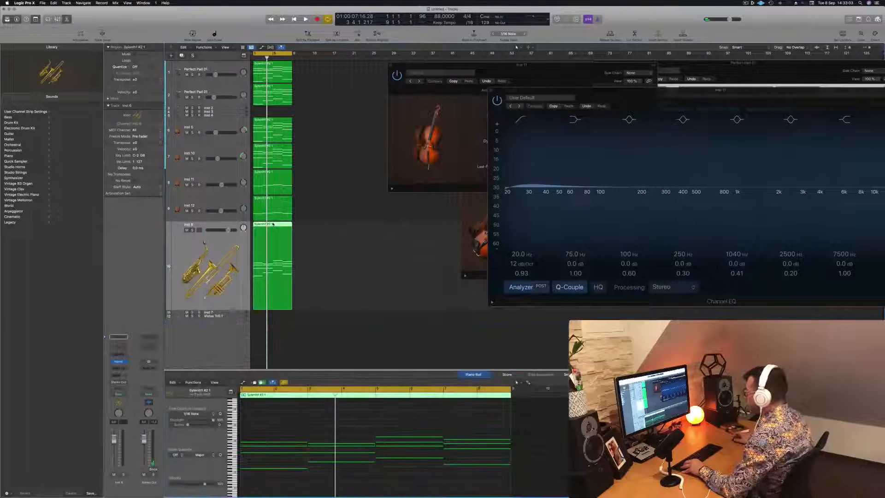
# Delete the lower chord notes in the Inst 6 region, keeping only the top voice as a single-note line
pyautogui.moveTo(495, 482); pyautogui.dragTo(262, 408)
pyautogui.press('Delete')
pyautogui.click(475, 404)
pyautogui.scroll(3, 442, 420)
pyautogui.click(414, 428)
pyautogui.press('Delete')
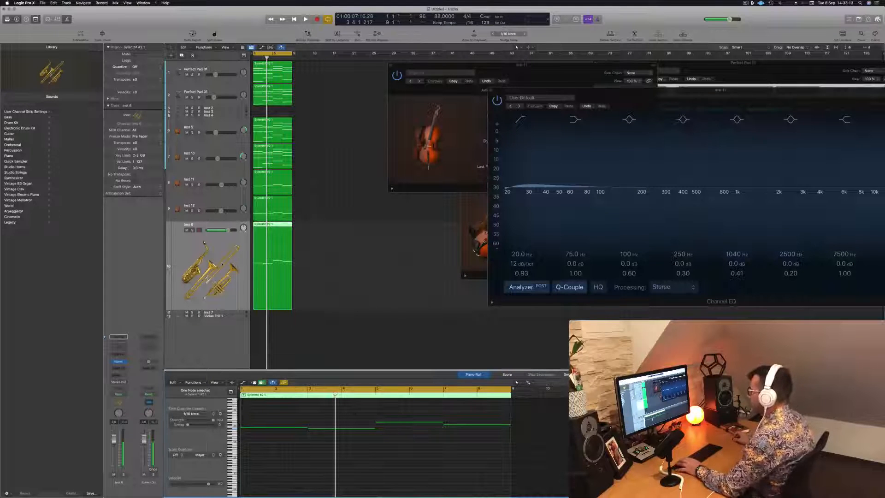
# Open the Inst 6 track's Studio Horns instrument, view its instrument choices, and move the Trumpet 1 window aside
pyautogui.click(375, 245)
pyautogui.press('space')
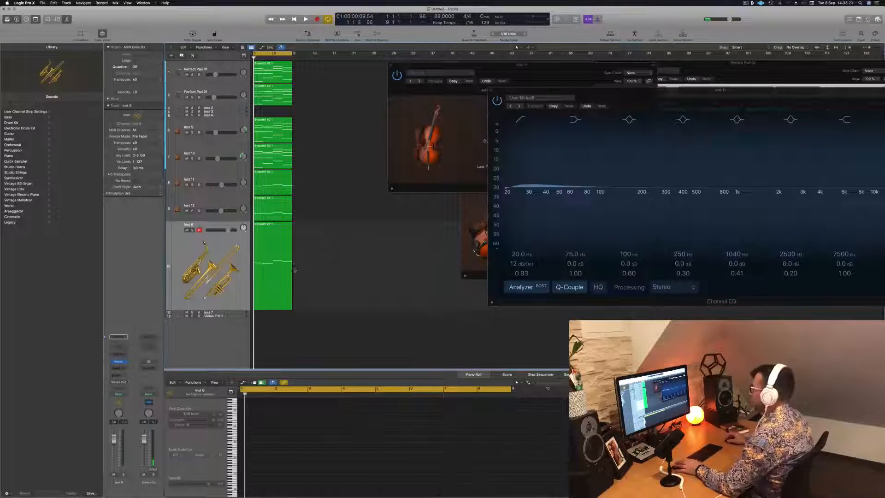
pyautogui.click(271, 267)
pyautogui.click(119, 361)
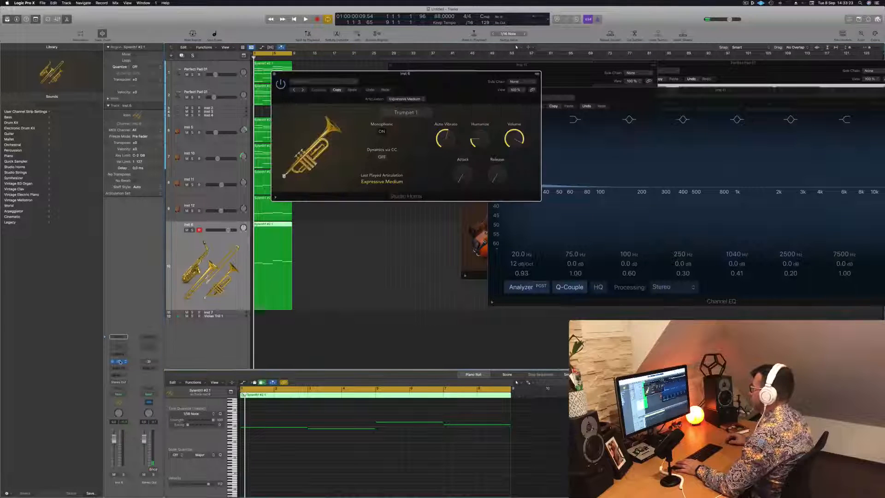
pyautogui.click(410, 113)
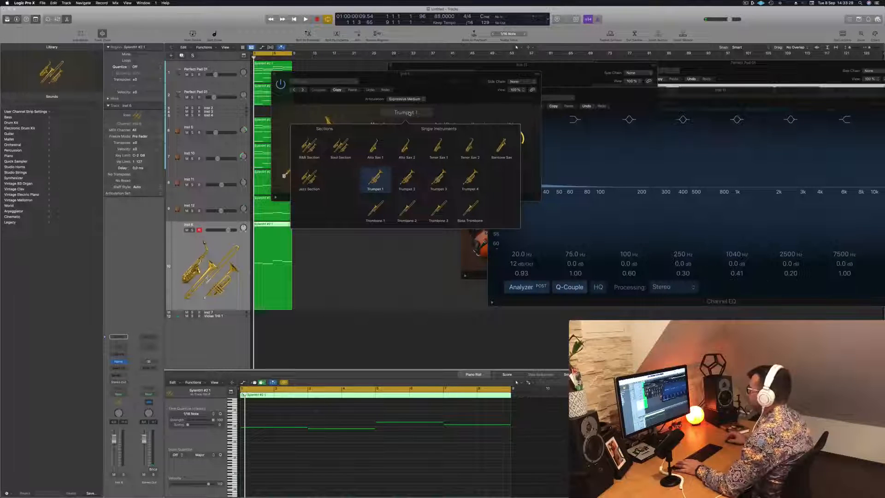
pyautogui.moveTo(462, 75); pyautogui.dragTo(746, 99)
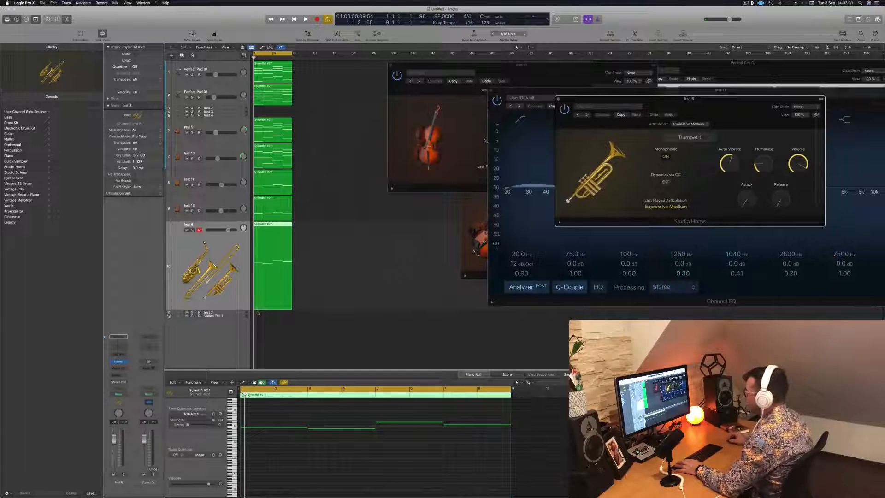
# Move the single-note region from the Inst 6 track to the start of the Violas Trill 1 track
pyautogui.click(223, 317)
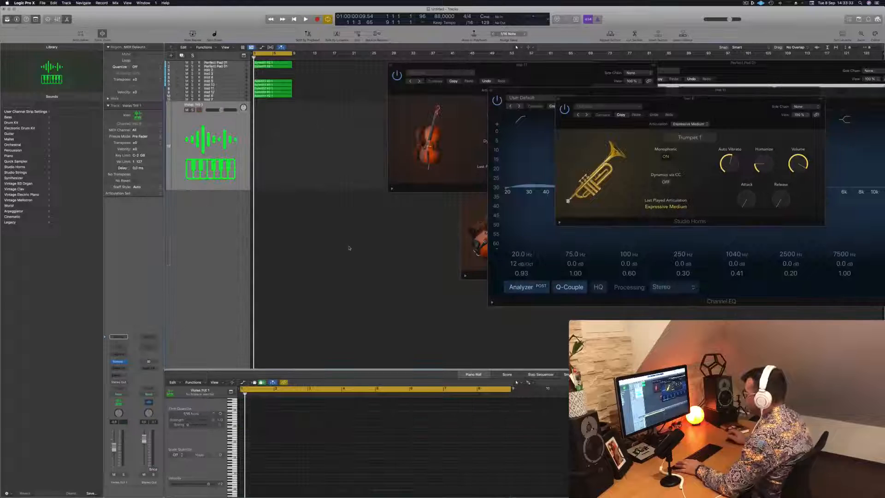
pyautogui.click(272, 96)
pyautogui.moveTo(272, 99); pyautogui.dragTo(271, 190)
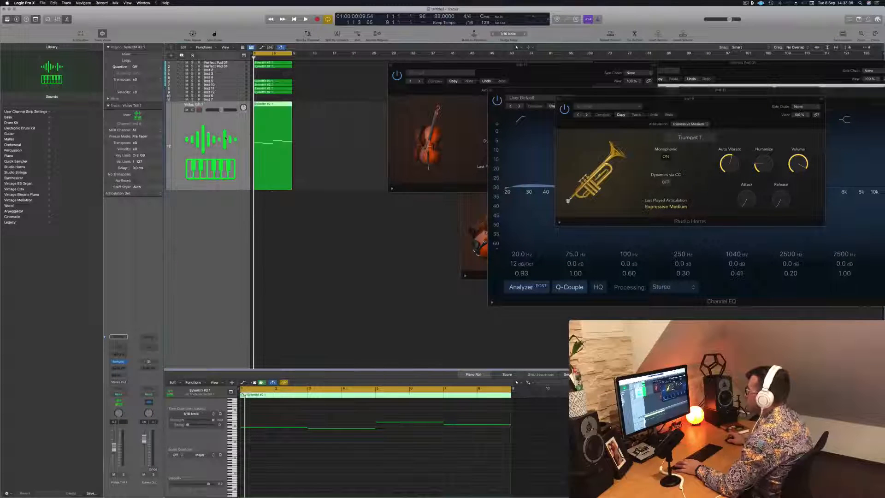
# Load the orchestral brass preset Tuba Solo+ in the Violas Trill 1 track's Sampler and move its window aside
pyautogui.click(119, 362)
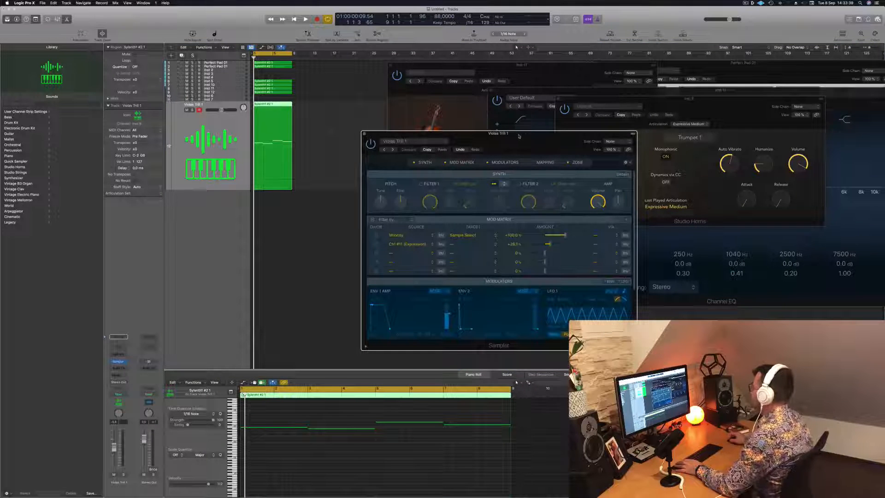
pyautogui.moveTo(519, 137); pyautogui.dragTo(470, 109)
pyautogui.click(377, 113)
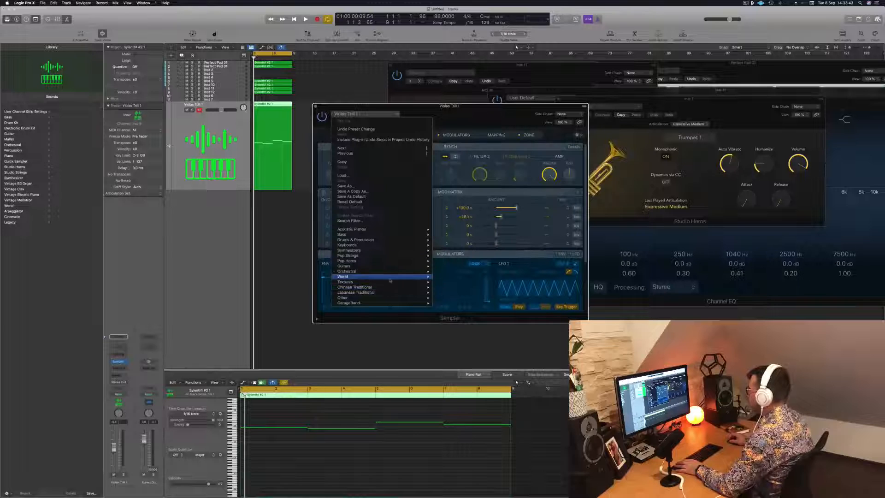
pyautogui.moveTo(391, 272)
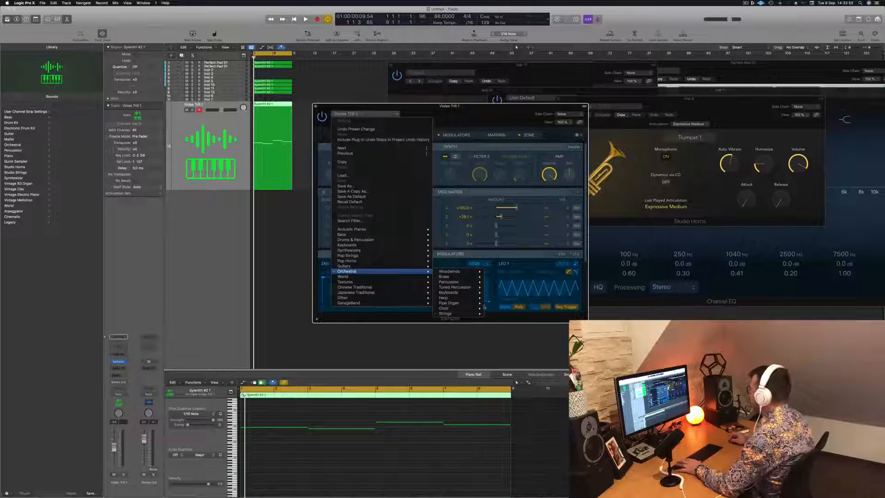
pyautogui.moveTo(475, 305)
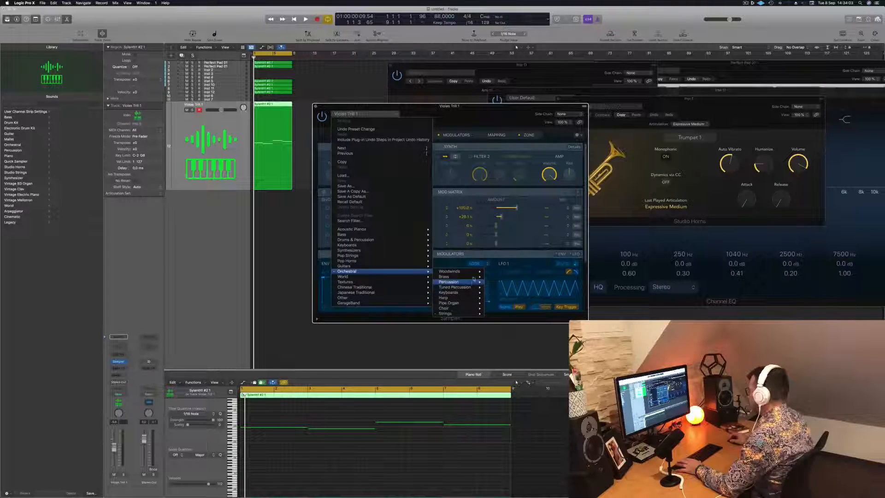
pyautogui.moveTo(445, 276)
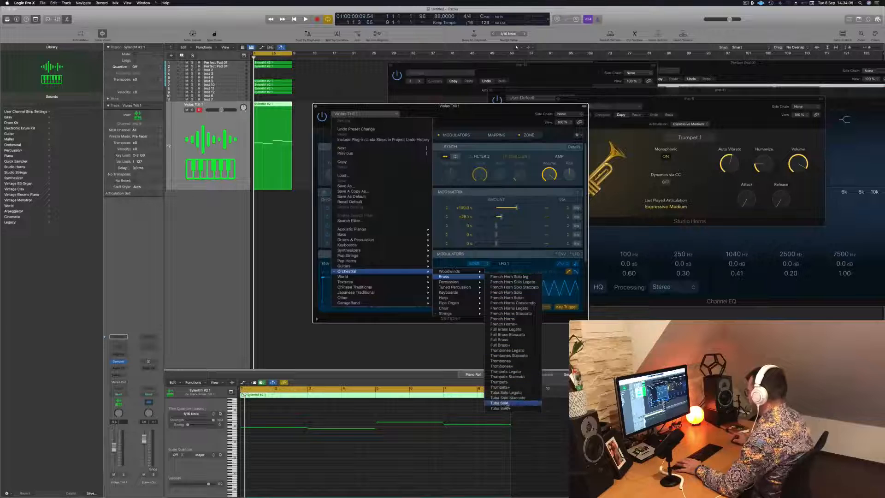
pyautogui.click(507, 409)
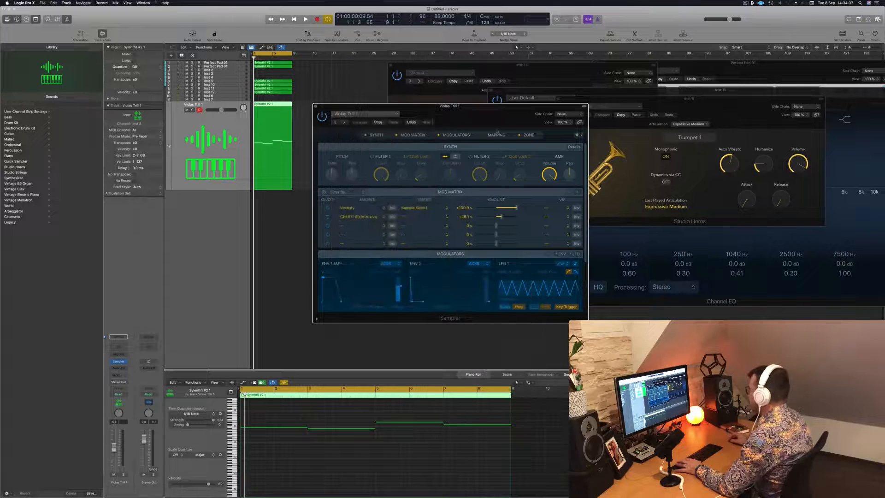
pyautogui.moveTo(477, 112); pyautogui.dragTo(592, 113)
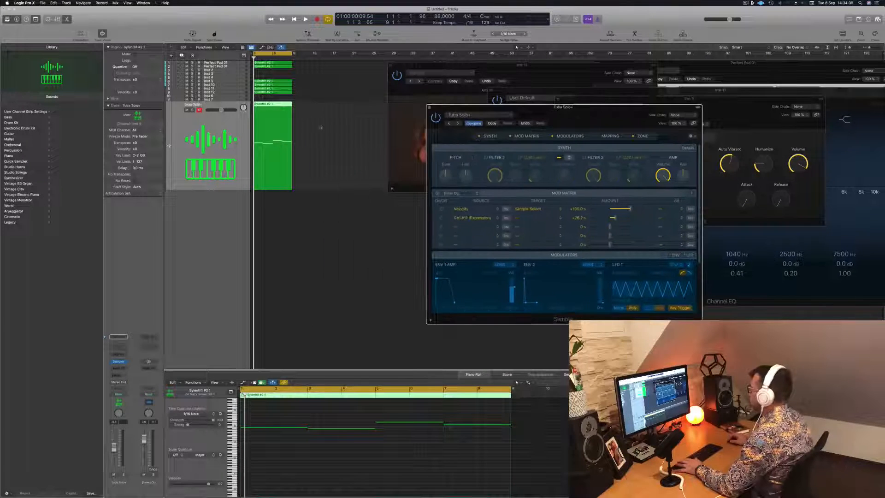
# Audition the Tuba Solo+ track with the arrangement and add a send to Bus 1 on its channel
pyautogui.click(225, 129)
pyautogui.press('space')
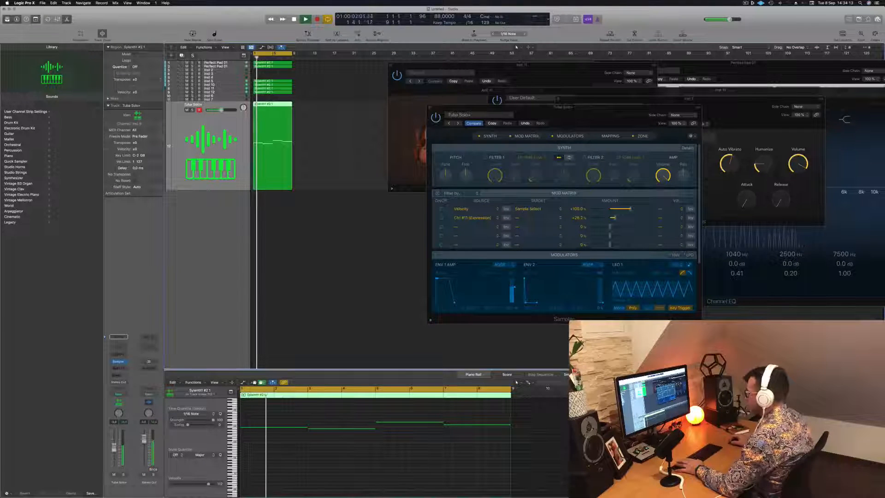
pyautogui.press('space')
pyautogui.click(118, 374)
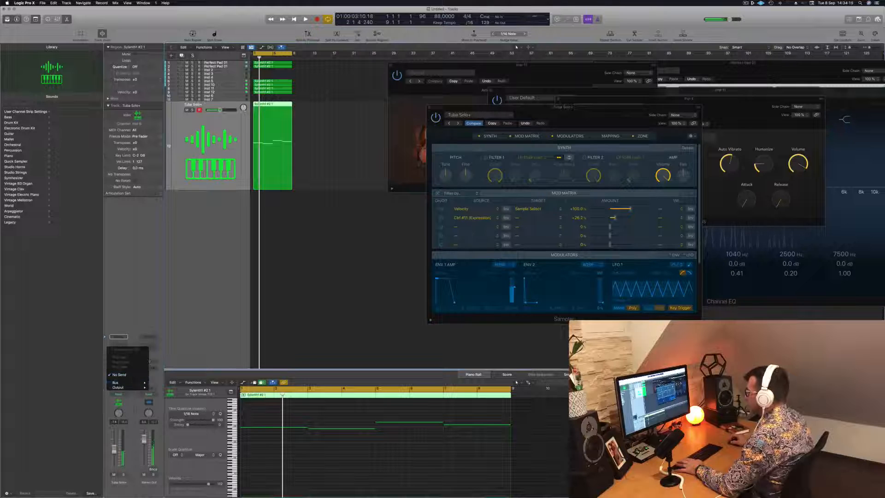
pyautogui.moveTo(127, 382)
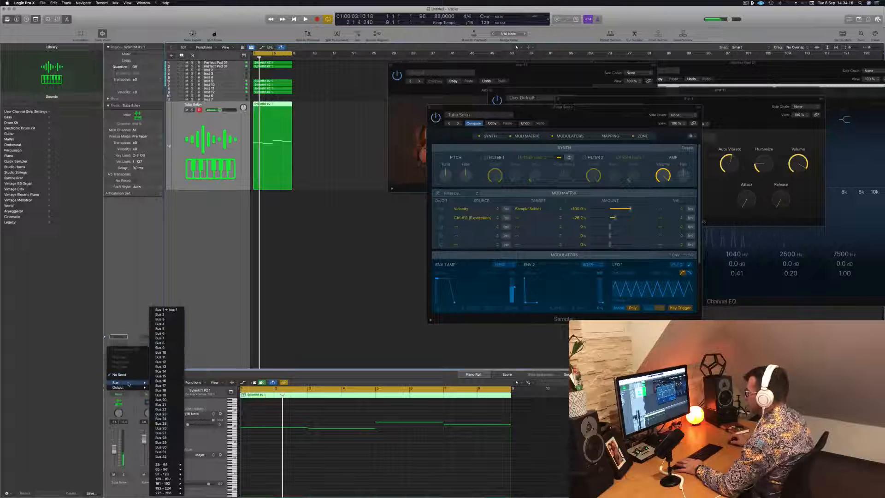
pyautogui.click(165, 309)
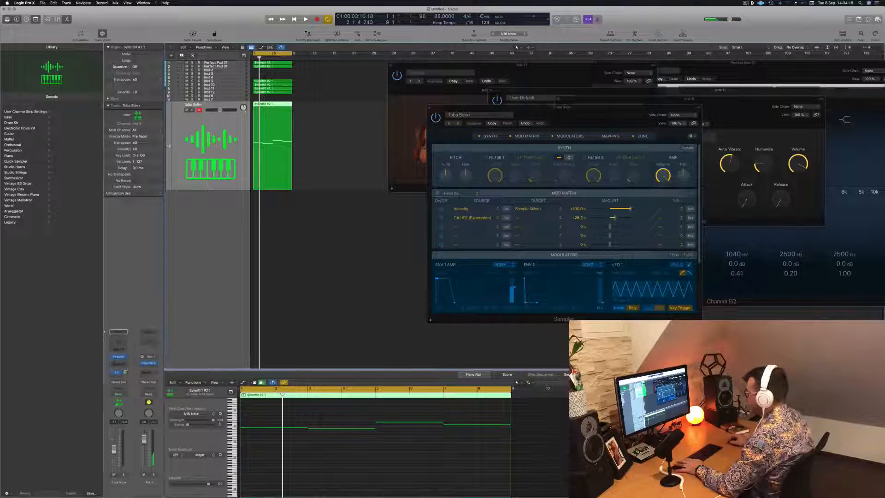
# Play the arrangement, toggle solo on the Tuba Solo+ track to compare it, and deselect its region
pyautogui.press('space')
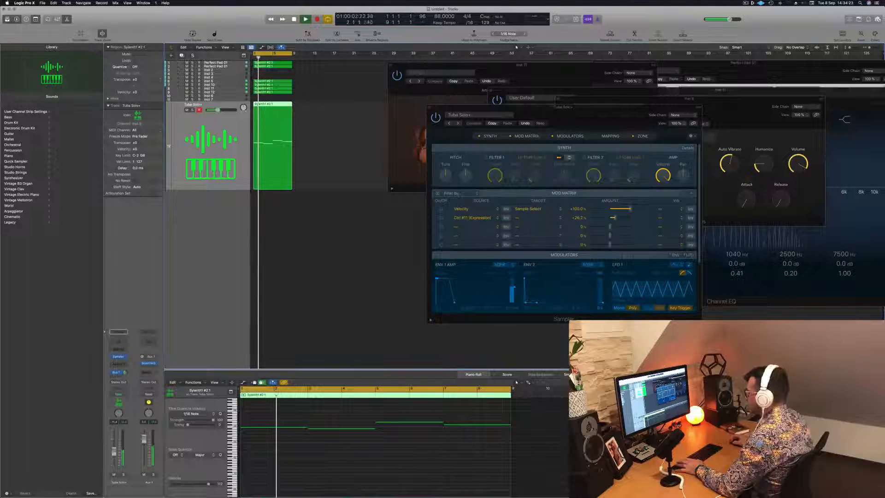
pyautogui.click(124, 474)
pyautogui.click(123, 474)
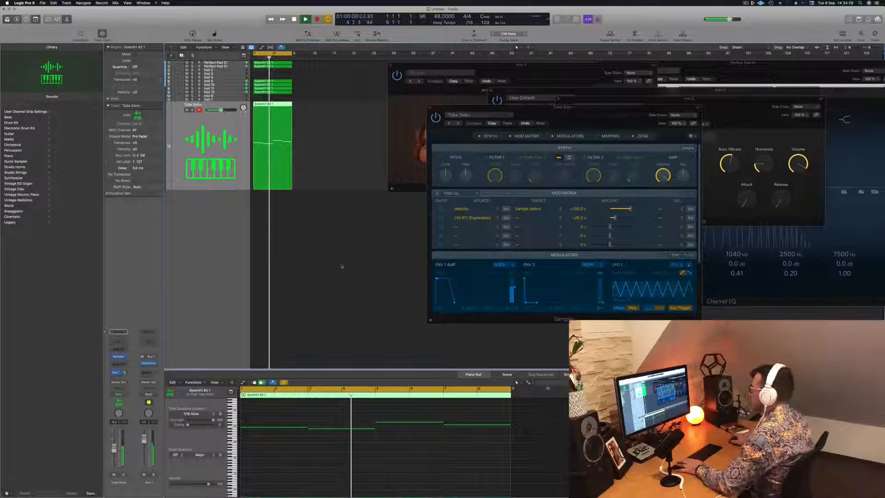
pyautogui.click(316, 217)
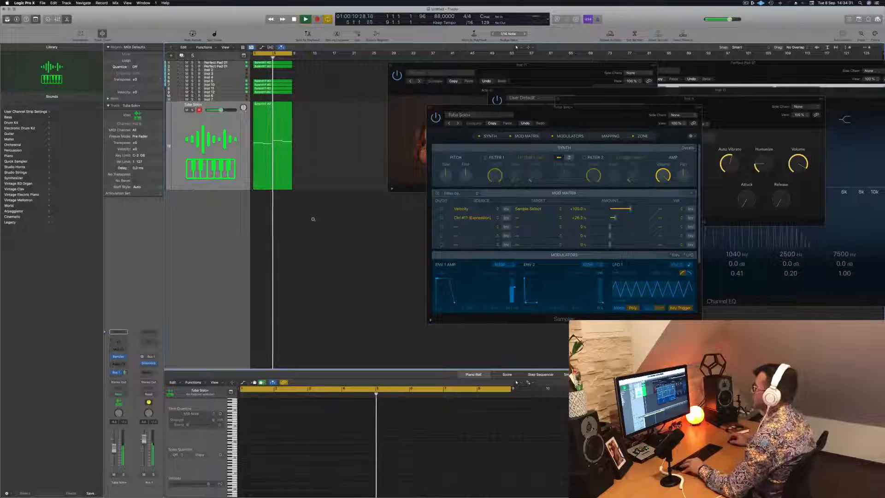
# Lower the Tuba Solo+ track's volume slightly and restart playback
pyautogui.hscroll(3, 312, 219)
pyautogui.hscroll(2, 312, 219)
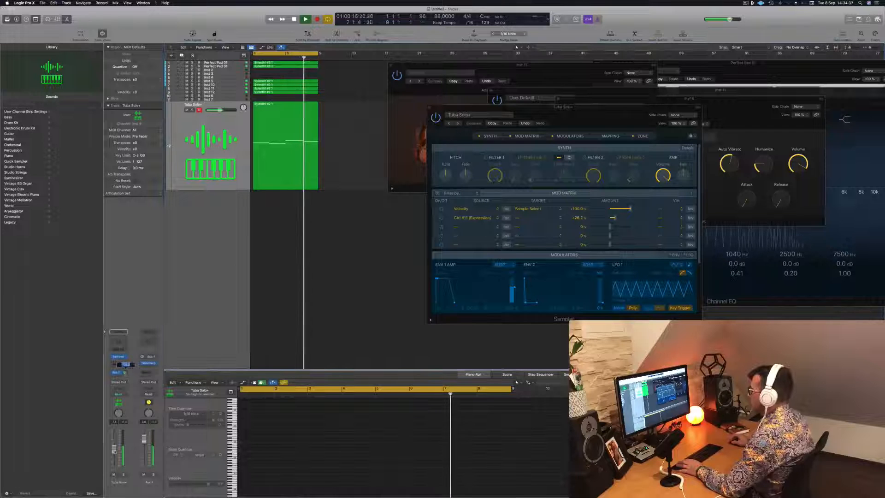
pyautogui.moveTo(115, 452); pyautogui.dragTo(114, 454)
pyautogui.press('space')
pyautogui.press('space')
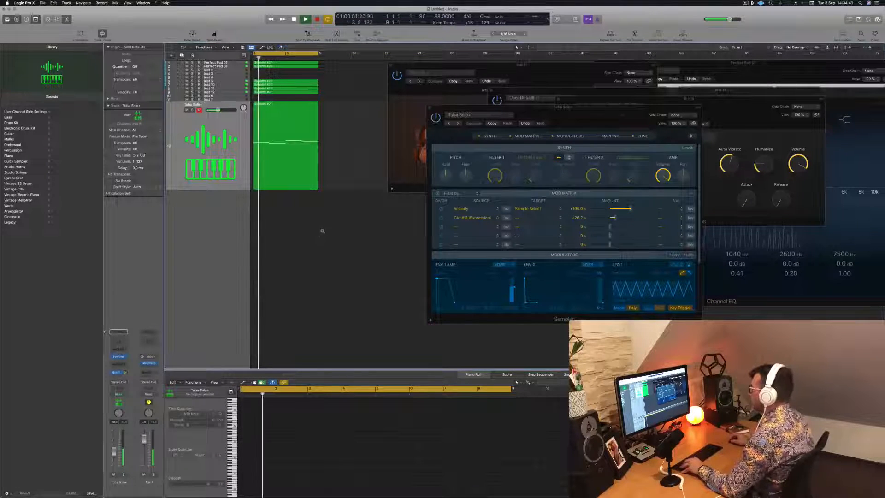
# Move the Cellos Studio Strings window away from the regions, widen the timeline zoom, and stop playback
pyautogui.moveTo(537, 66); pyautogui.dragTo(657, 93)
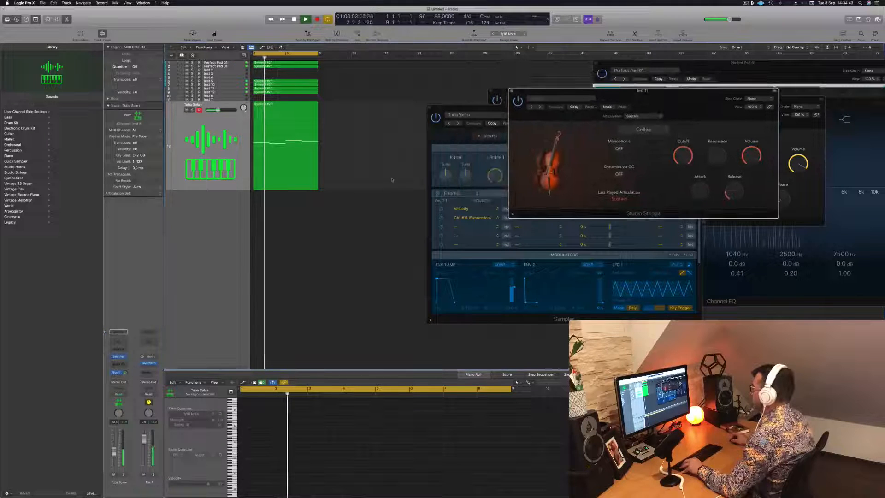
pyautogui.press('super+Right')
pyautogui.press('super+Right')
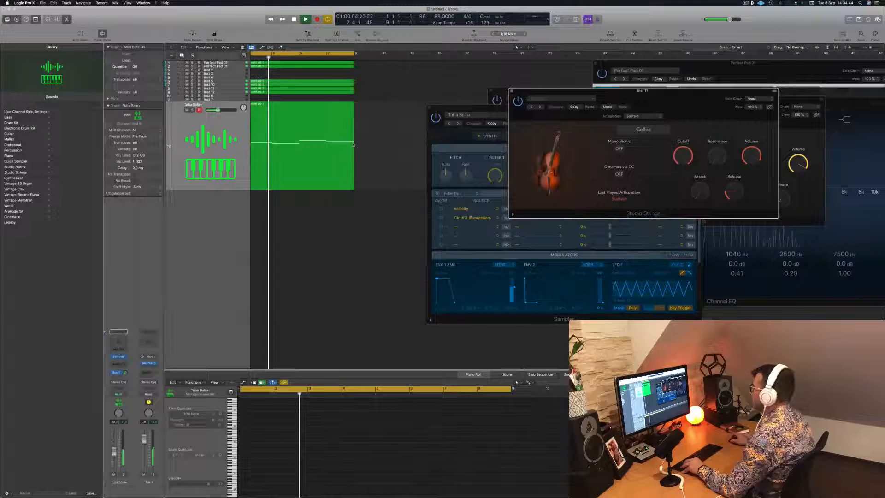
pyautogui.click(312, 232)
pyautogui.press('space')
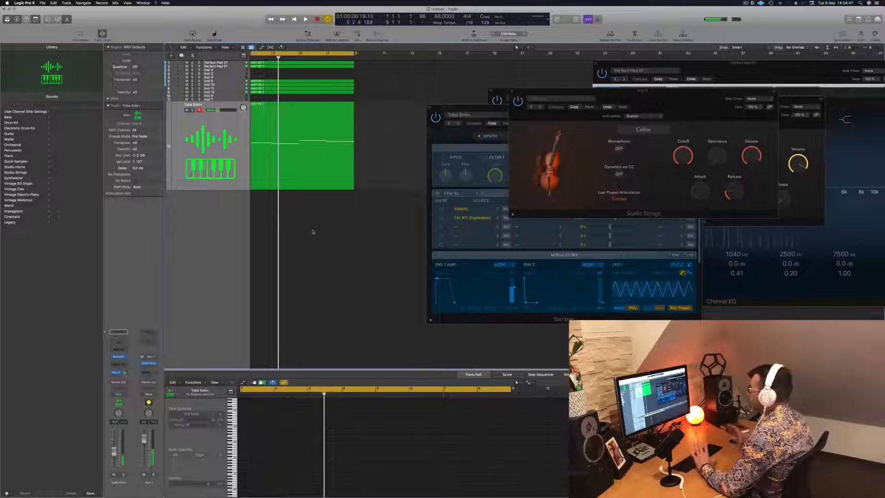
# Play the arrangement from the start, comparing the tuba soloed and within the full mix
pyautogui.scroll(4, 332, 226)
pyautogui.hscroll(5, 334, 227)
pyautogui.hscroll(-5, 335, 227)
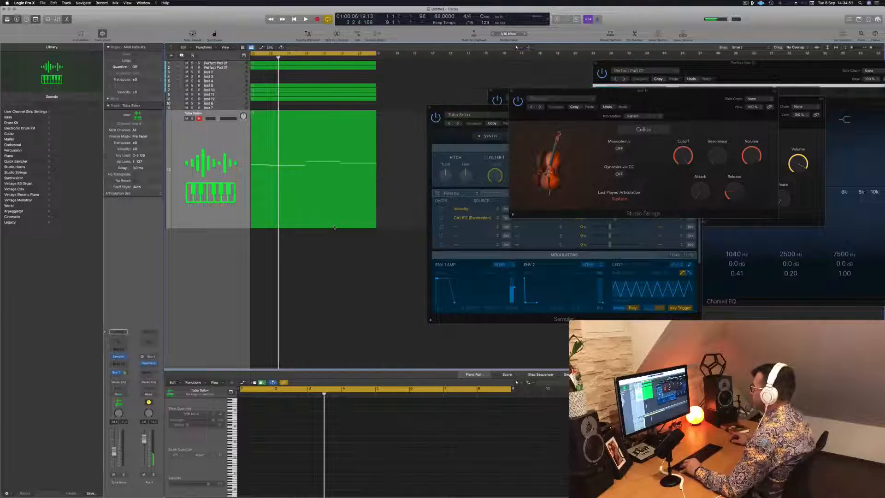
pyautogui.hscroll(-3, 335, 226)
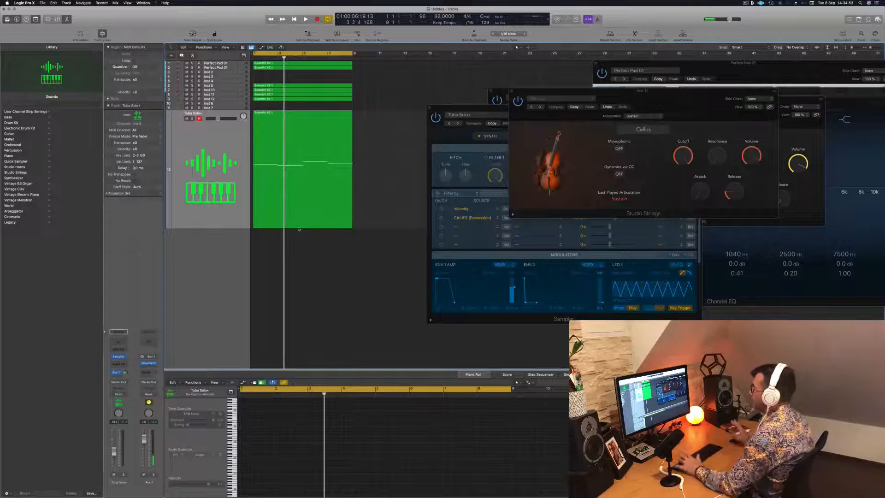
pyautogui.press('Return')
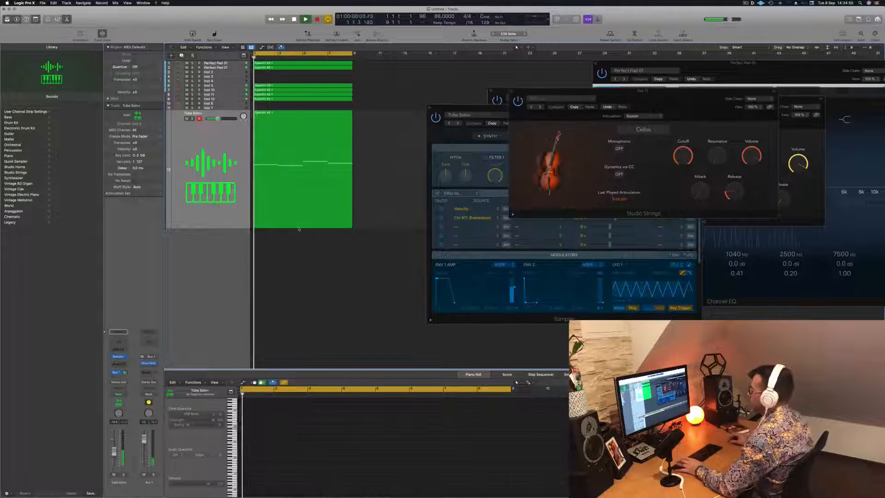
pyautogui.click(200, 137)
pyautogui.press('space')
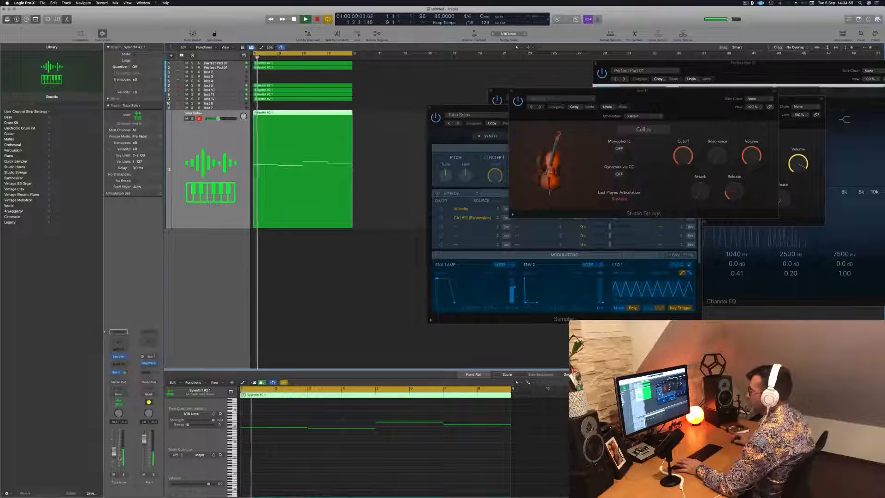
pyautogui.click(123, 474)
pyautogui.click(124, 474)
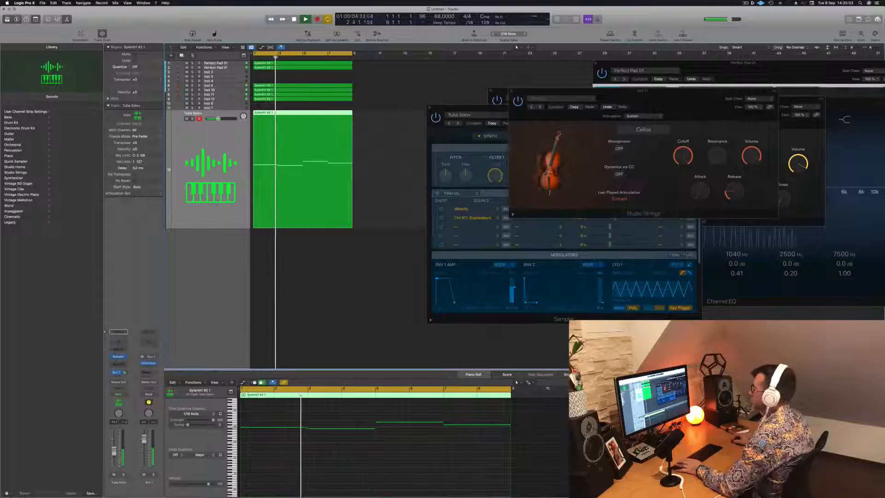
pyautogui.click(339, 277)
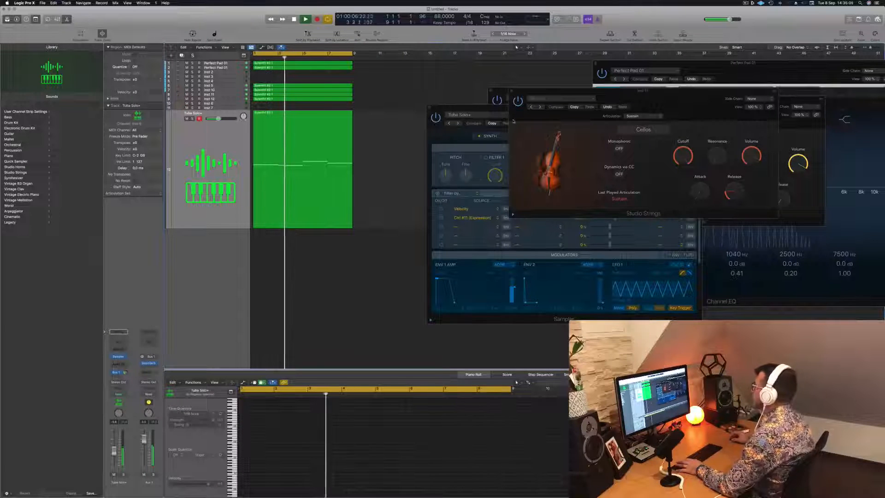
# Clear the Cellos Studio Strings window away and reposition the Tuba Solo+ Sampler window while the arrangement plays
pyautogui.click(655, 99)
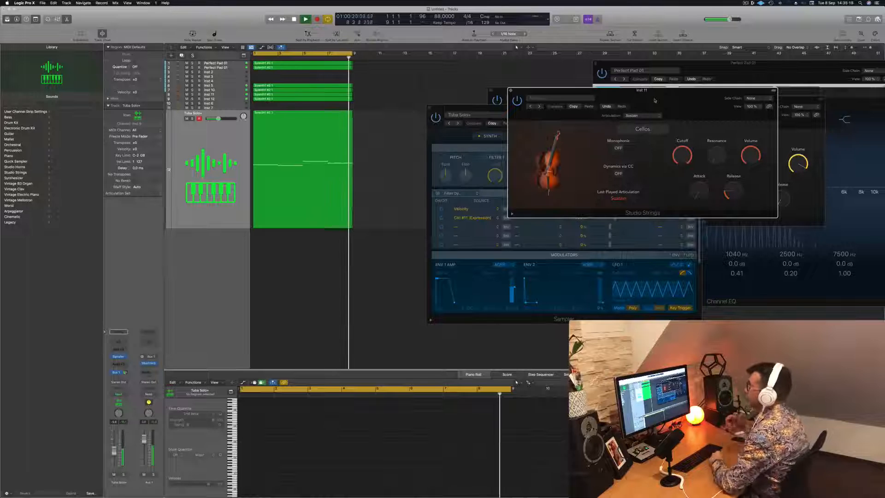
pyautogui.moveTo(583, 89)
pyautogui.mouseDown()
pyautogui.moveTo(533, 89)
pyautogui.moveTo(617, 110)
pyautogui.moveTo(578, 89)
pyautogui.mouseUp()
pyautogui.click(461, 90)
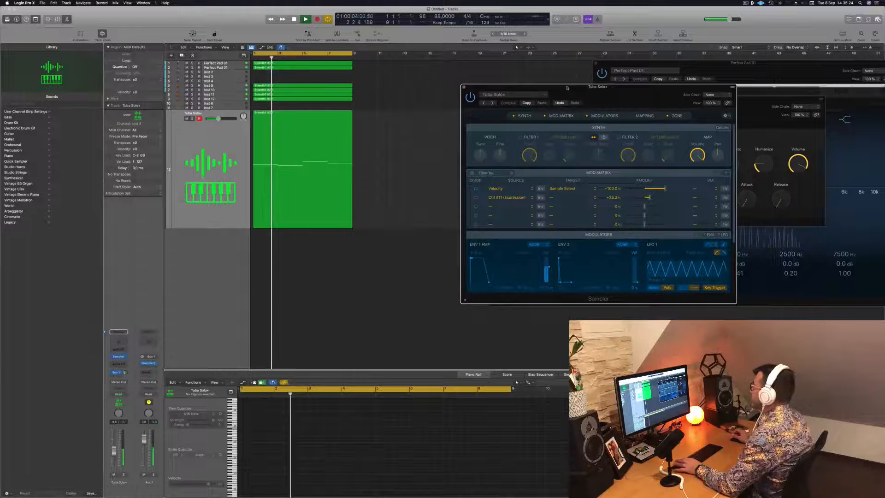
# Compare the Tuba Solo+ track in the mix by toggling its solo and mute, and stop playback on the Inst 7 track
pyautogui.click(207, 152)
pyautogui.click(124, 475)
pyautogui.click(124, 475)
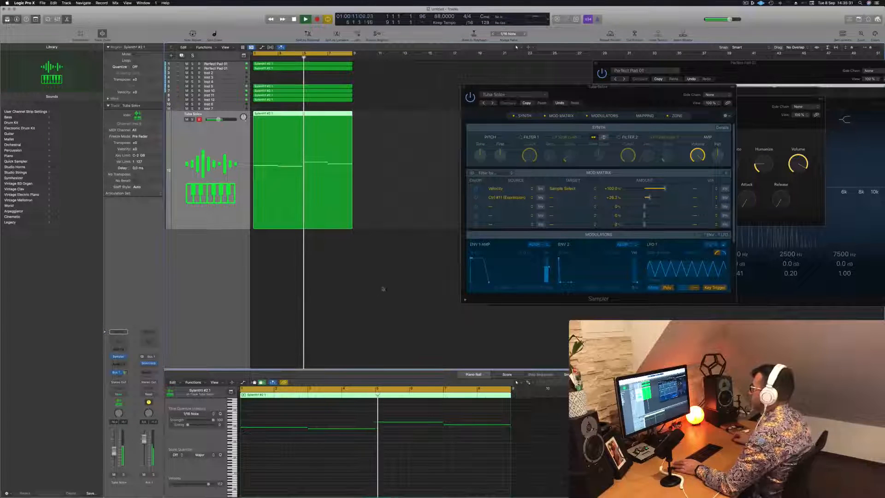
pyautogui.click(114, 475)
pyautogui.click(114, 474)
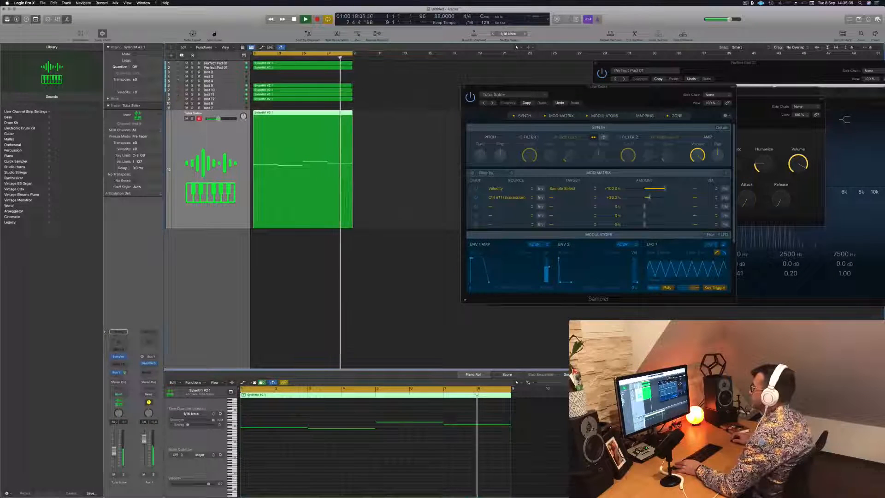
pyautogui.press('Up')
pyautogui.press('space')
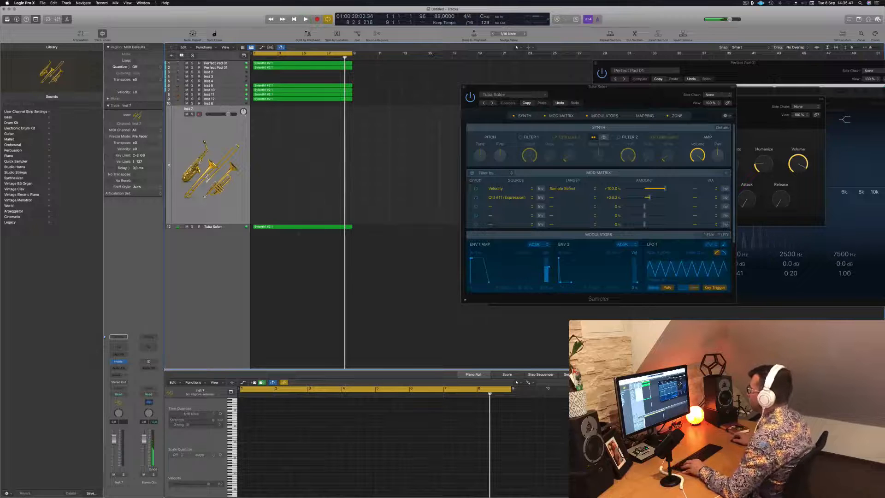
# Move the melody region from the Inst 12 track onto the muted Inst 2 track
pyautogui.click(292, 99)
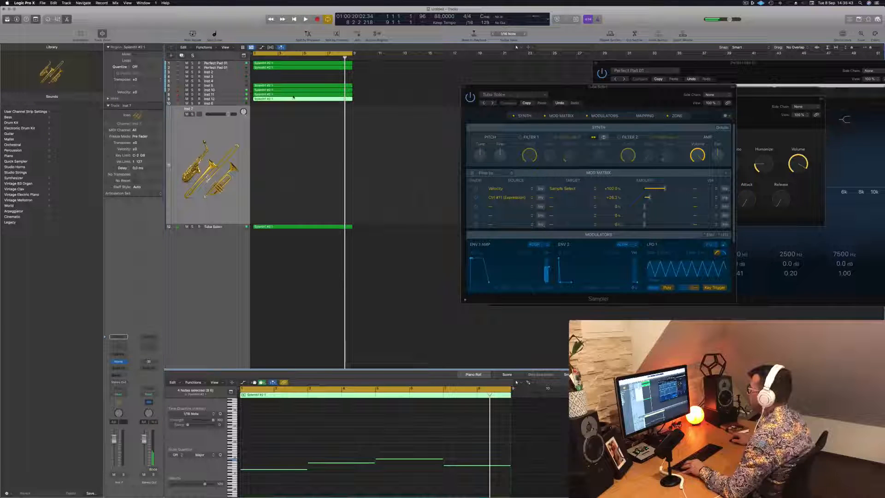
pyautogui.click(294, 95)
pyautogui.click(293, 98)
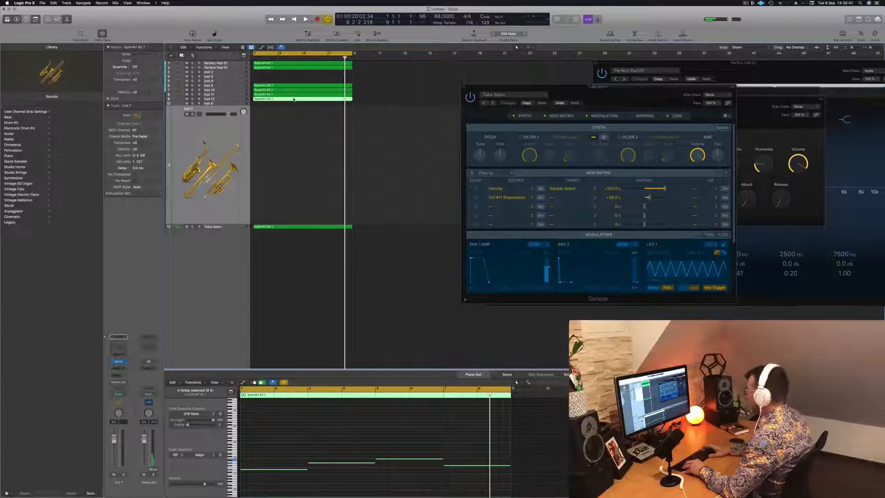
pyautogui.moveTo(293, 99); pyautogui.dragTo(275, 133)
# Try the Inst 11 single-line region on the Inst 7 track, and put a copy of the Inst 10 chord region there instead
pyautogui.click(273, 95)
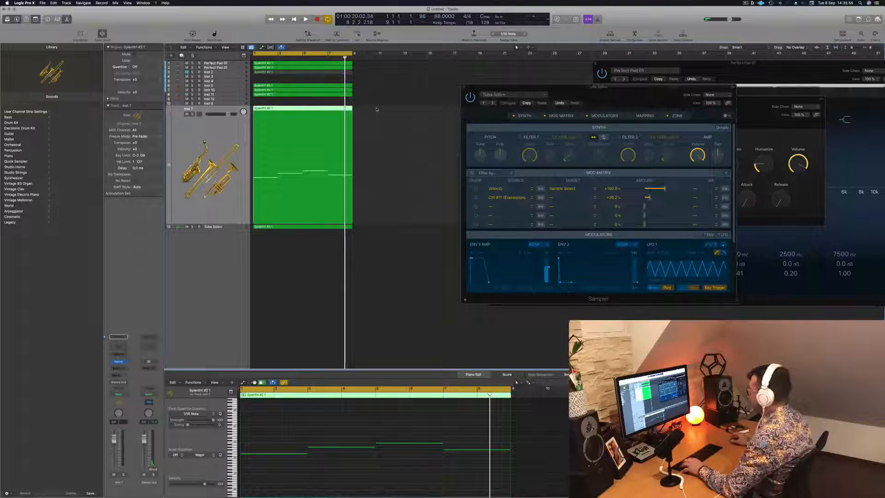
pyautogui.press('Delete')
pyautogui.click(282, 94)
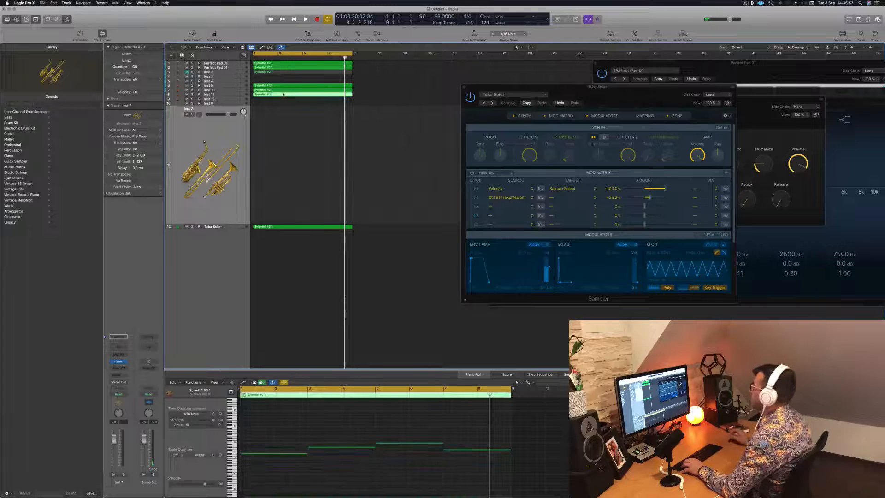
pyautogui.click(287, 90)
pyautogui.moveTo(287, 90); pyautogui.dragTo(283, 134)
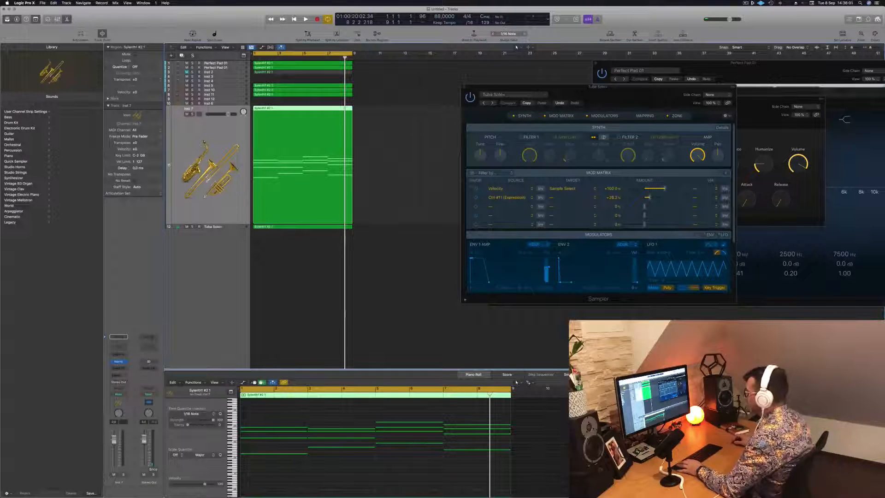
# Play the arrangement with the Inst 7 horns and lower that track's volume to fit the mix
pyautogui.press('space')
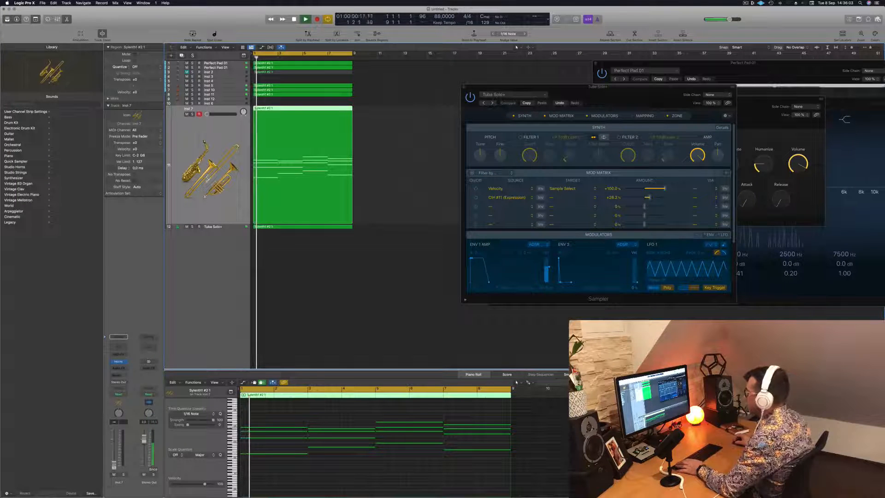
pyautogui.press('space')
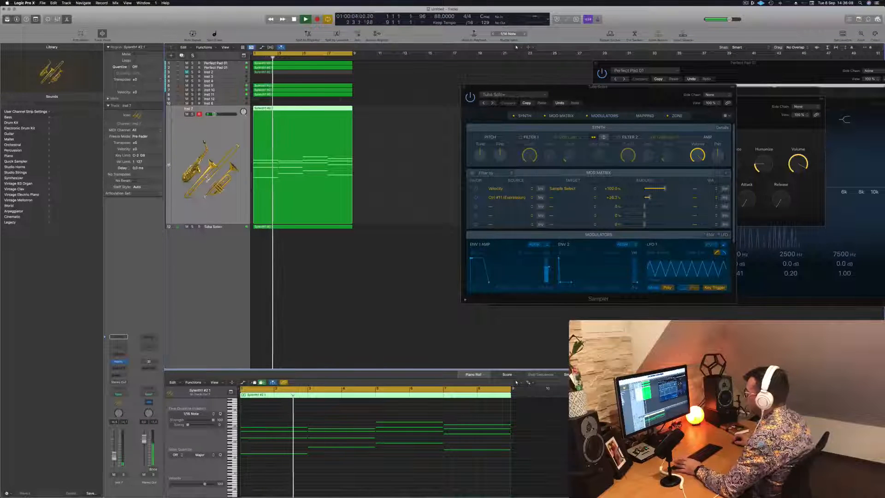
pyautogui.press('space')
pyautogui.press('space')
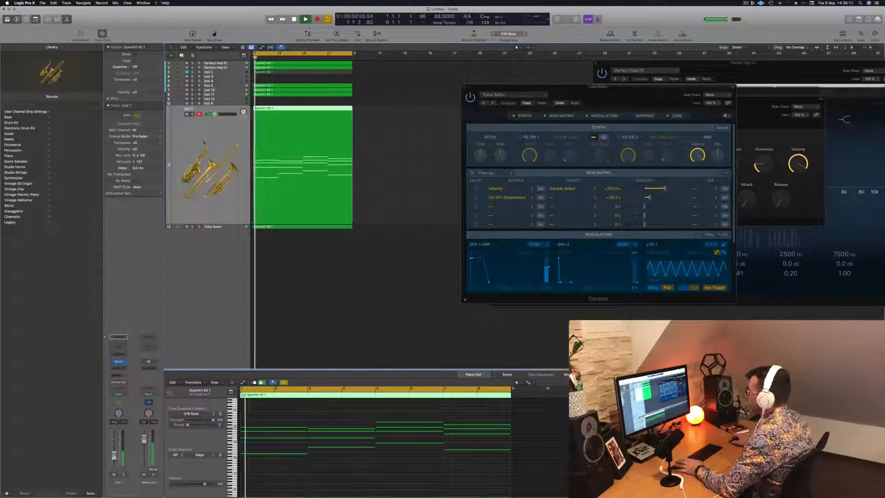
# Open Studio Horns on the Inst 7 track, choose Trombone 3 and play it with the arrangement
pyautogui.click(119, 363)
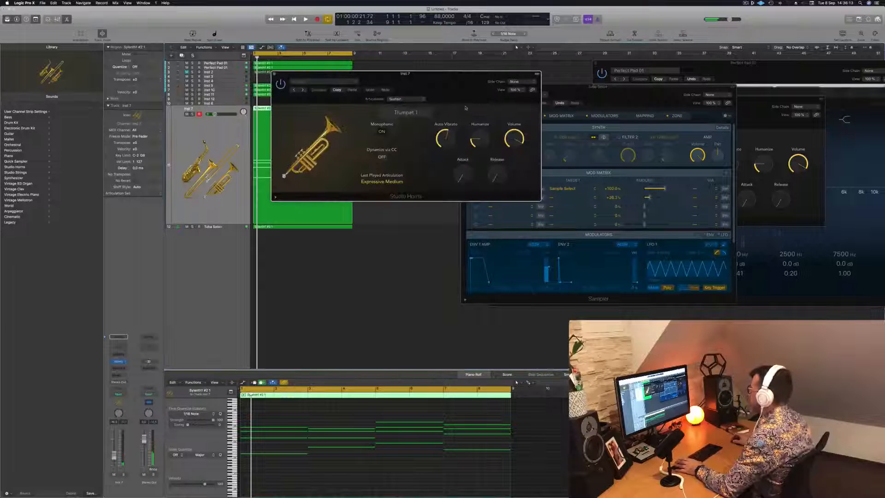
pyautogui.click(412, 114)
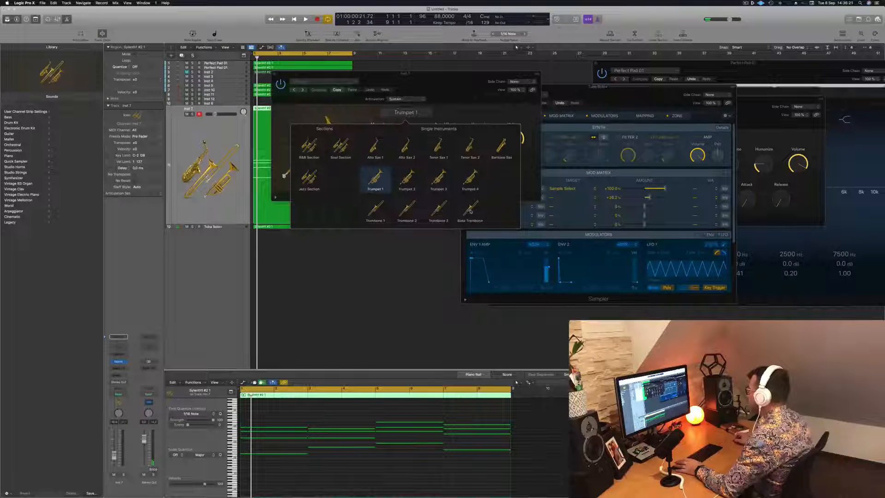
pyautogui.click(435, 210)
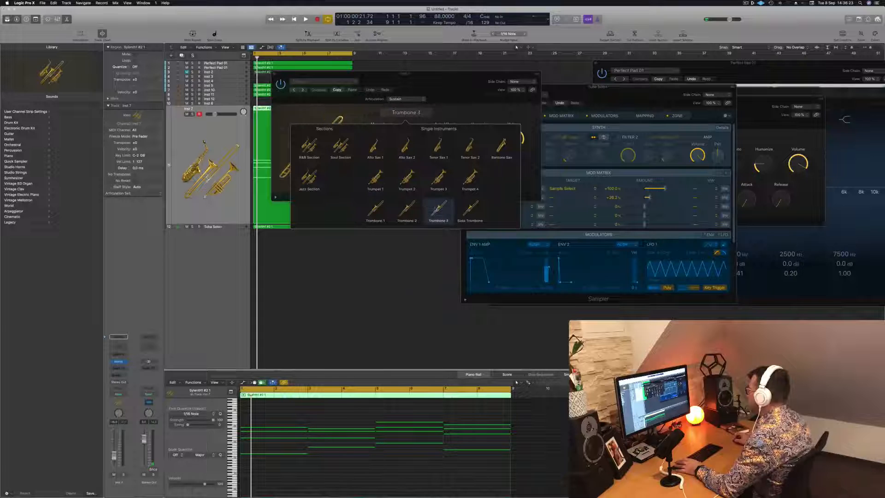
pyautogui.press('space')
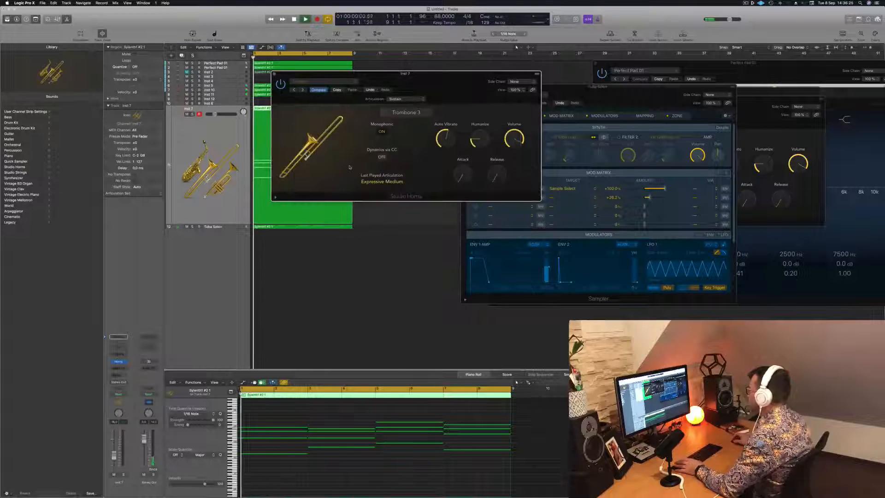
# Move the Studio Horns window off the regions, solo the Inst 7 track and play the trombone on its own
pyautogui.moveTo(436, 82); pyautogui.dragTo(514, 92)
pyautogui.press('space')
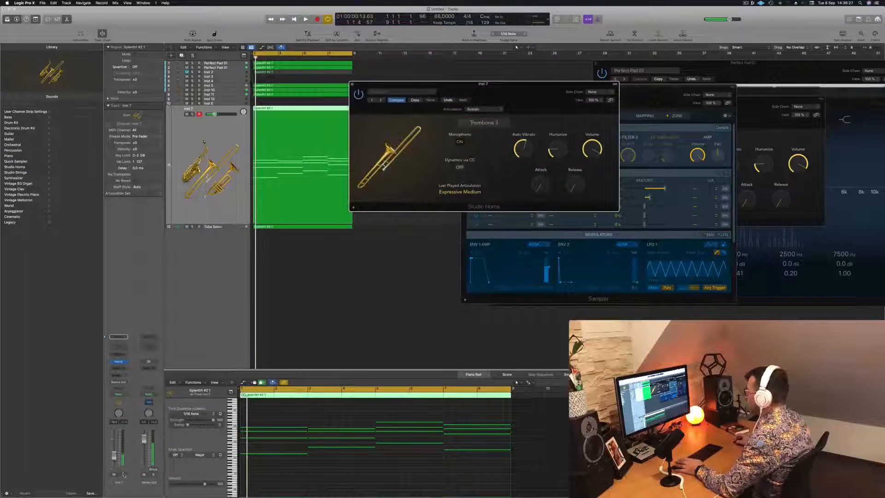
pyautogui.click(123, 474)
pyautogui.press('space')
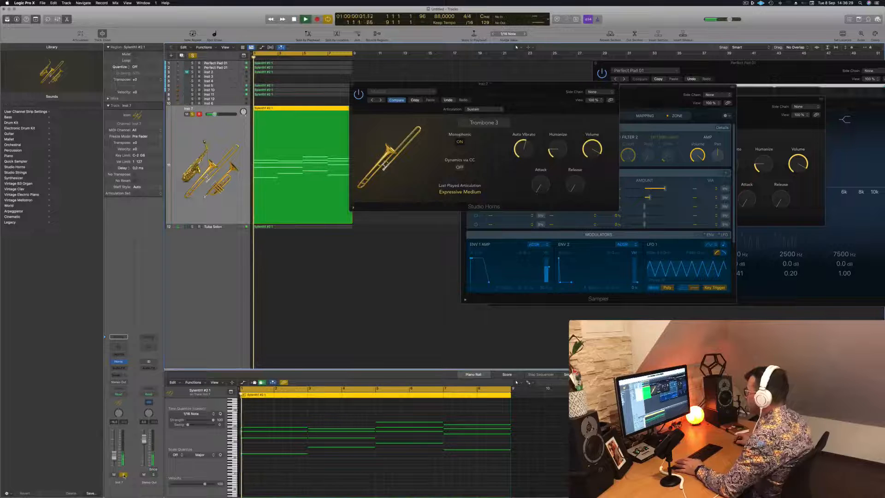
pyautogui.press('space')
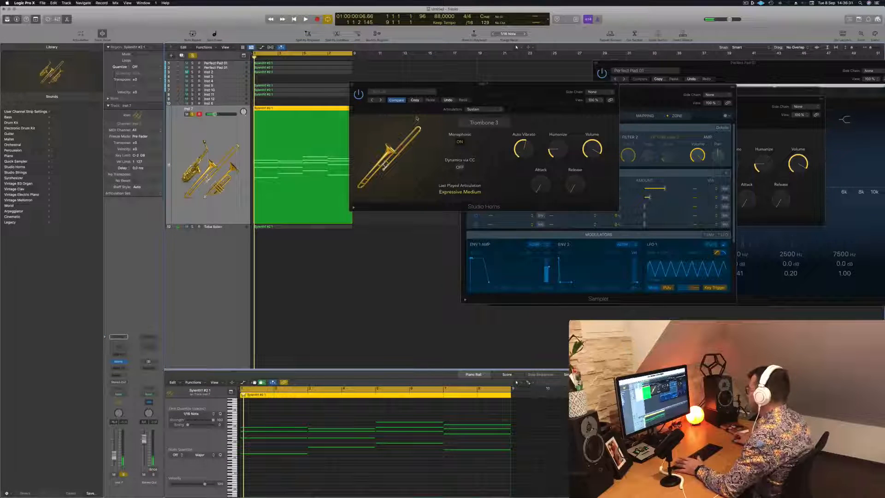
# Audition the Soul Section in Studio Horns, and switch the instrument to R&B Section
pyautogui.click(496, 125)
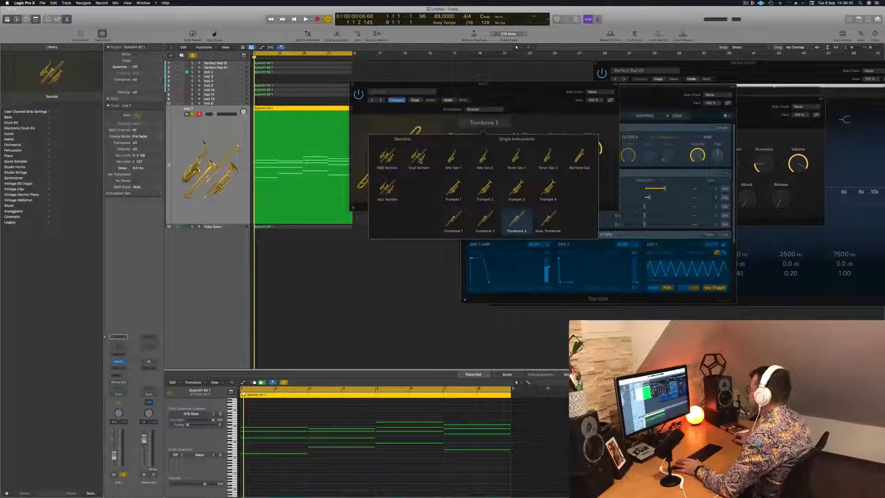
pyautogui.click(418, 158)
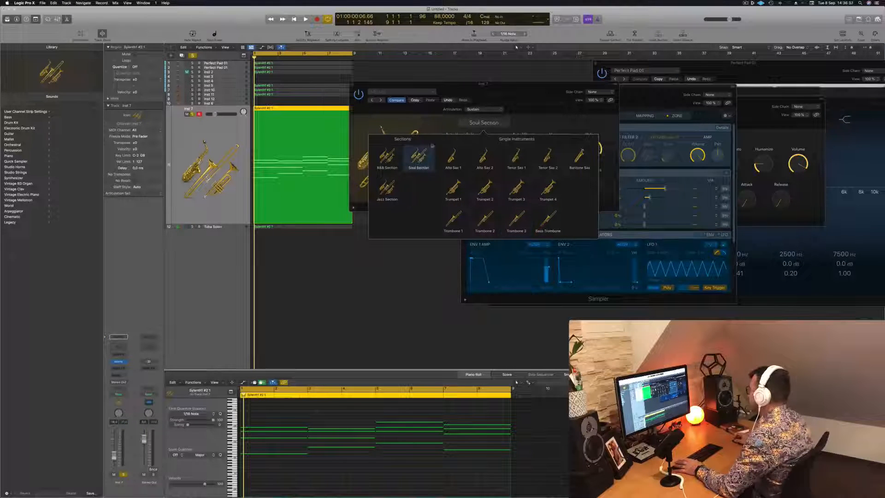
pyautogui.press('space')
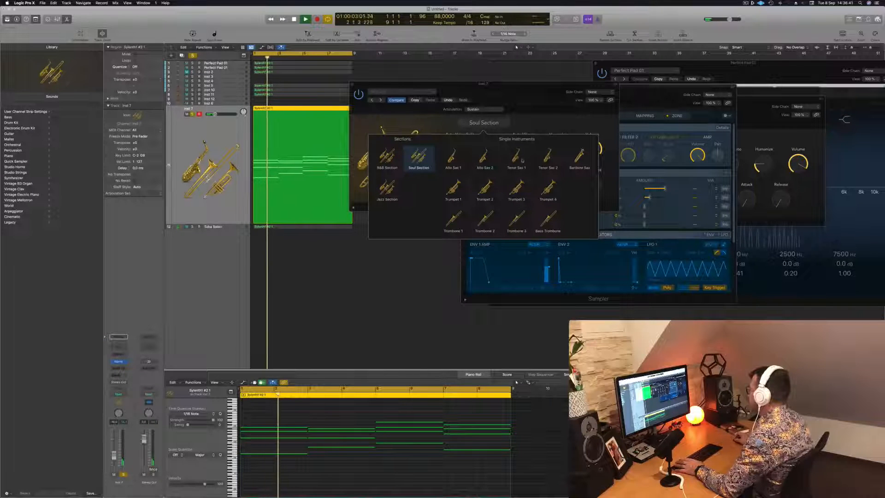
pyautogui.click(384, 155)
pyautogui.press('space')
pyautogui.press('space')
pyautogui.click(406, 124)
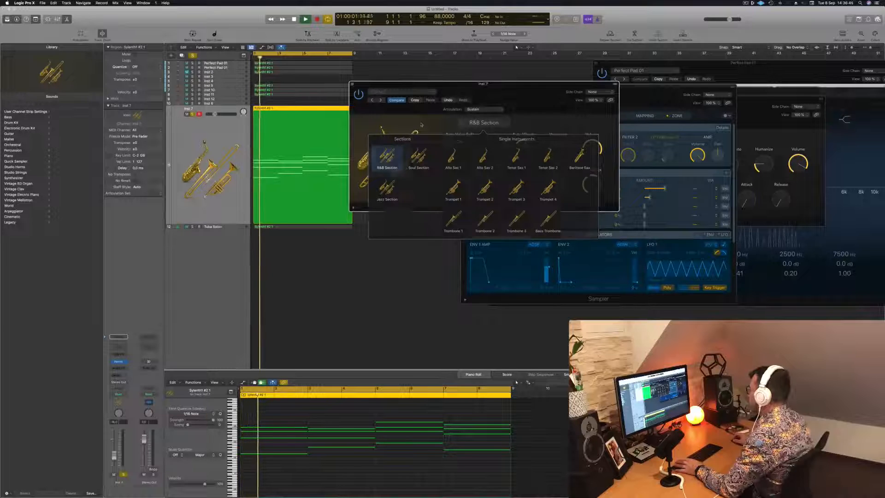
pyautogui.press('space')
pyautogui.press('space')
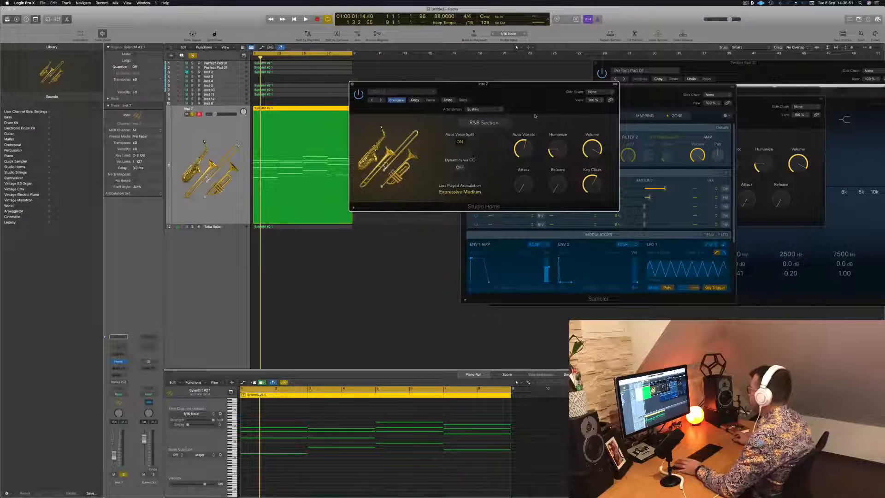
# Set the R&B Section's articulation to Fall Long and audition it on the soloed Inst 7 track
pyautogui.click(494, 111)
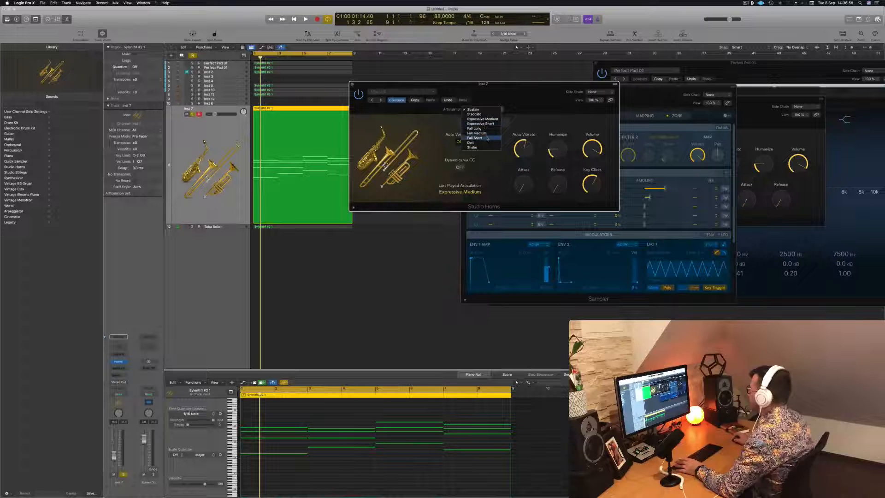
pyautogui.click(475, 128)
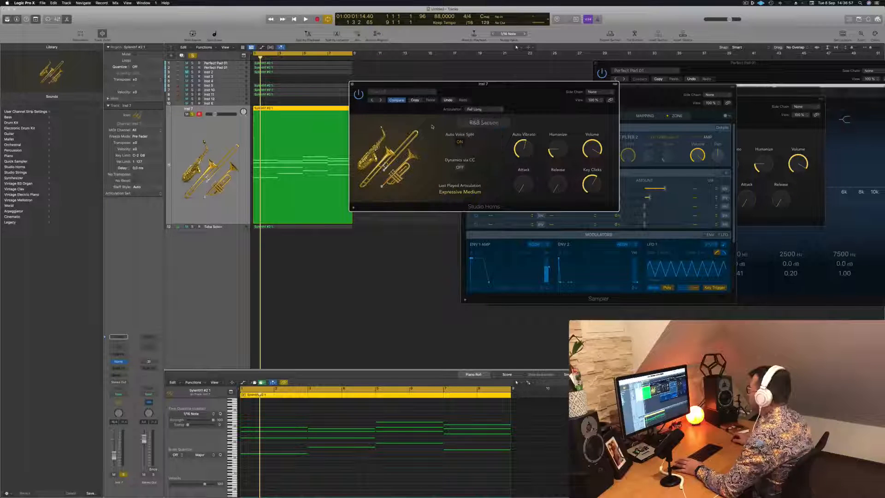
pyautogui.press('space')
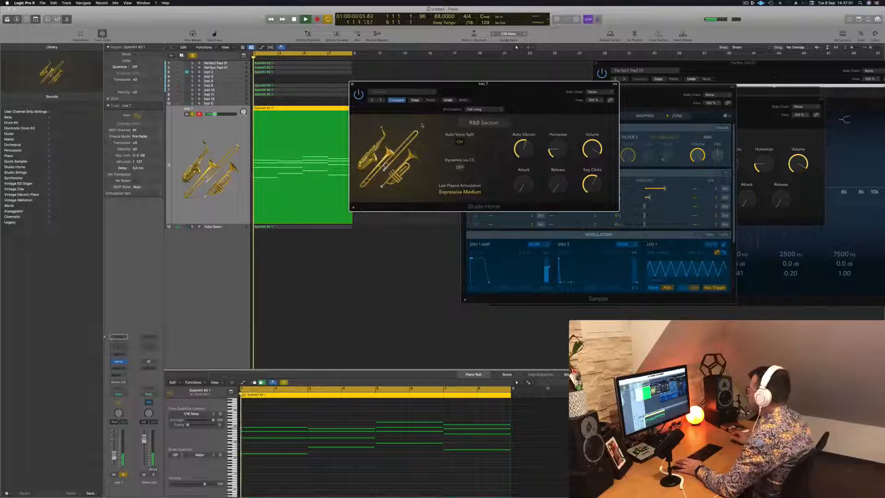
pyautogui.press('space')
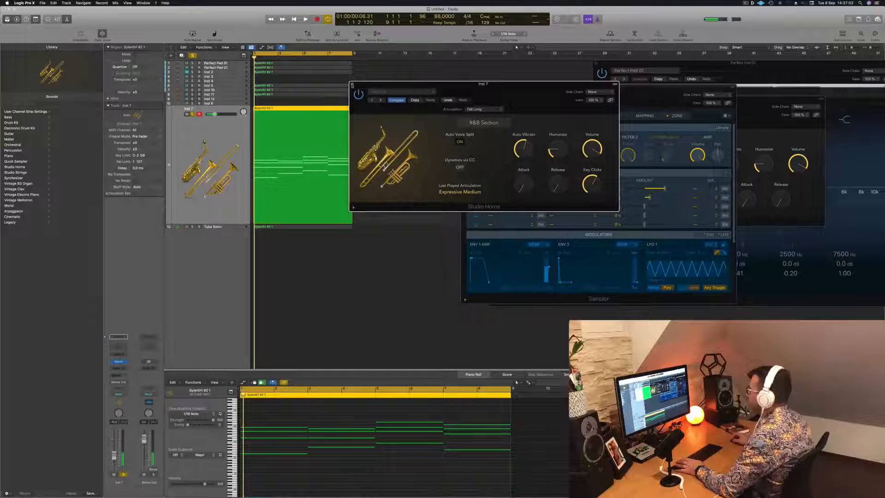
# Close Studio Horns, delete the chord region from the Inst 7 track and turn its solo off
pyautogui.press('super+w')
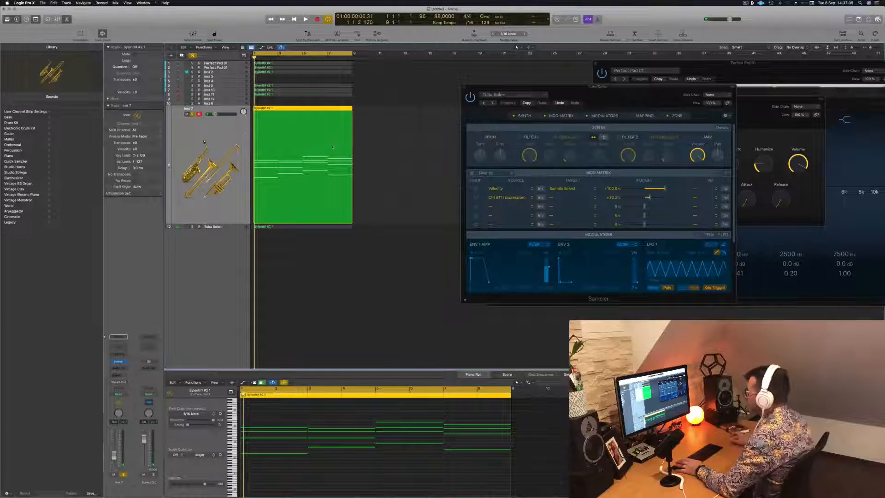
pyautogui.press('Delete')
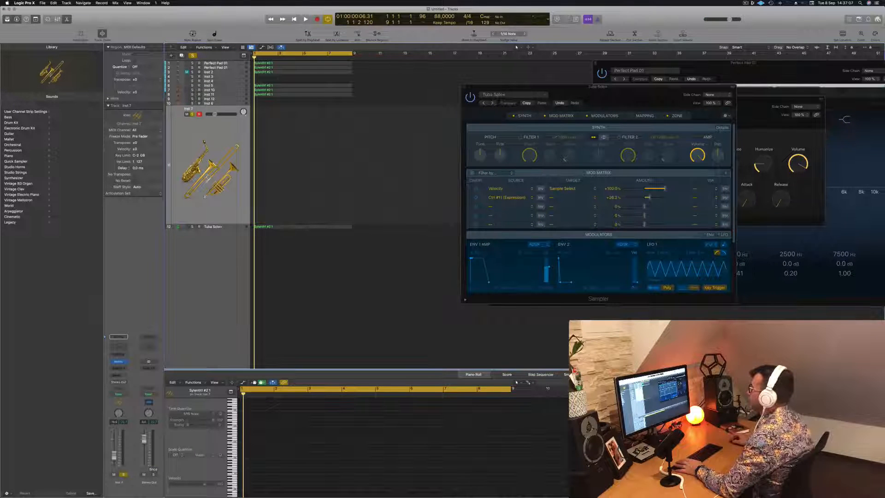
pyautogui.press('s')
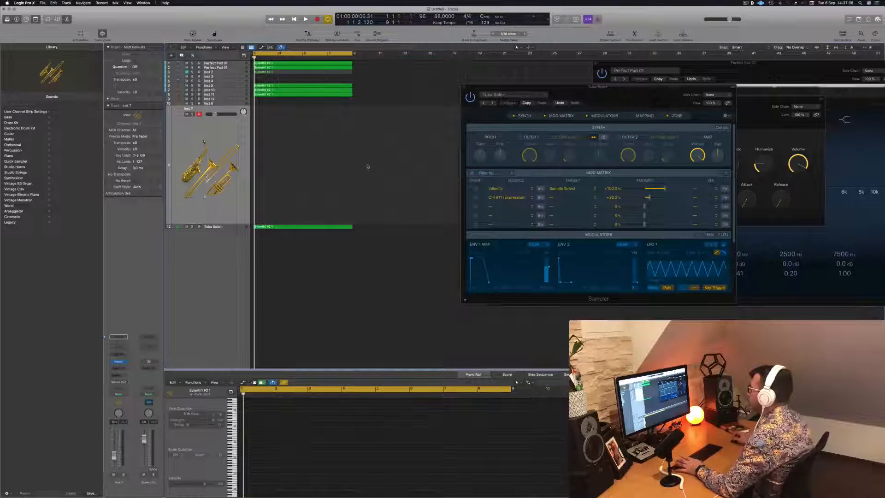
# Play the remaining arrangement briefly and unmute the Inst 2 track holding the melody region
pyautogui.press('space')
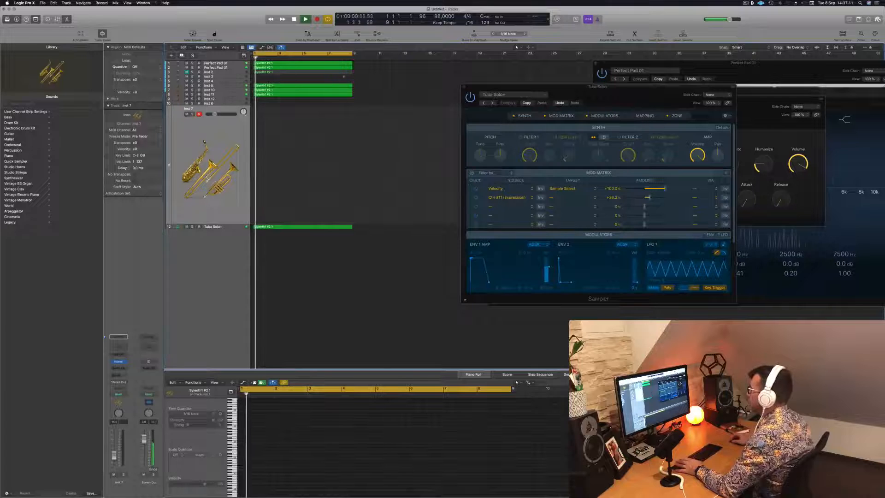
pyautogui.click(230, 73)
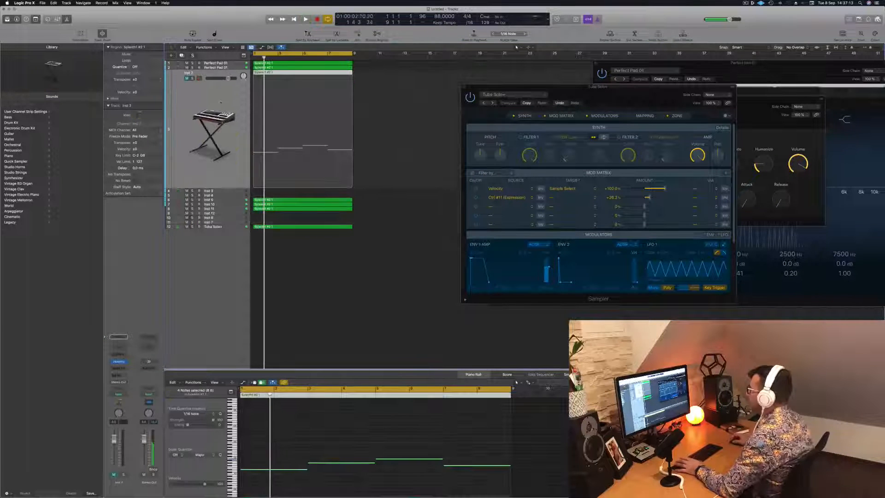
pyautogui.hotkey('ctrl', 'm')
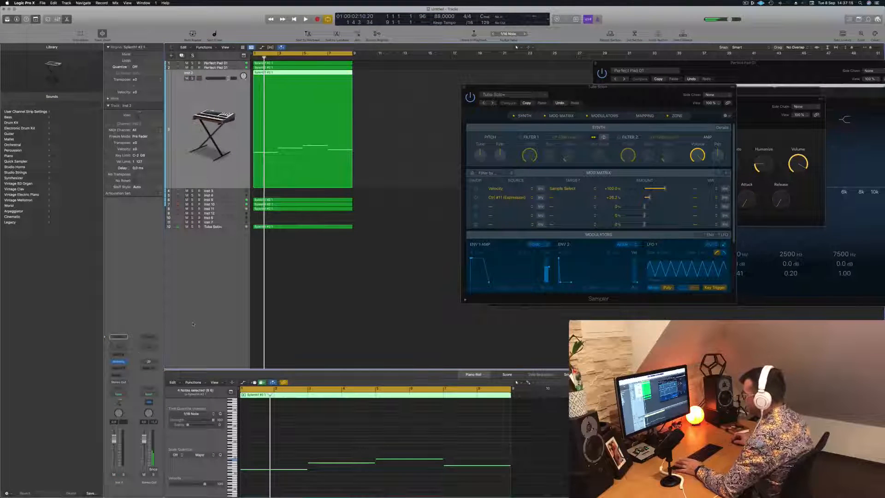
# Open Alchemy on the Inst 2 melody track, switch to the Motion Pad snapshot and play it with the arrangement
pyautogui.click(118, 362)
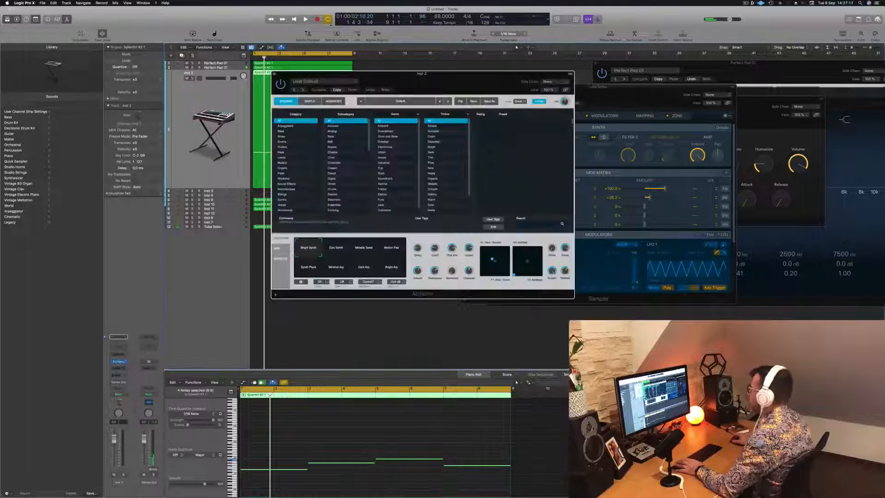
pyautogui.moveTo(430, 74); pyautogui.dragTo(604, 108)
pyautogui.click(347, 437)
pyautogui.moveTo(660, 98); pyautogui.dragTo(581, 69)
pyautogui.click(145, 161)
pyautogui.press('space')
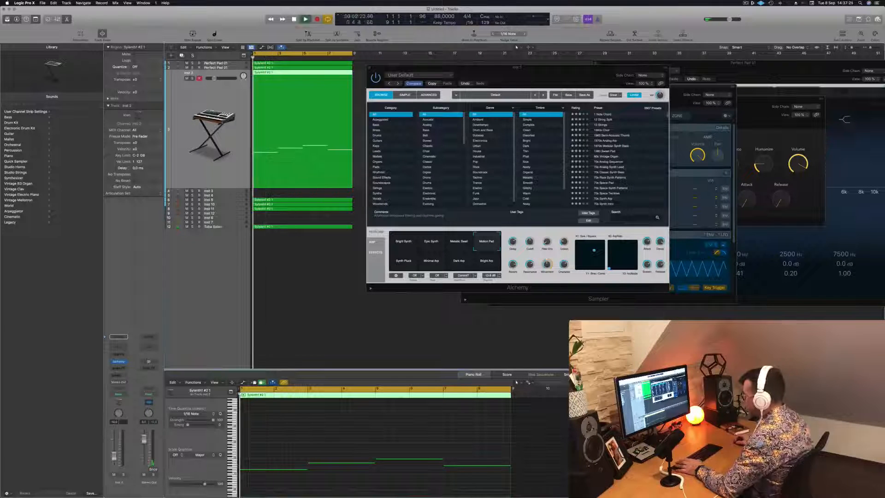
# Solo the melody track and audition Alchemy's Synth Pluck and Minimal Arp snapshots
pyautogui.click(123, 474)
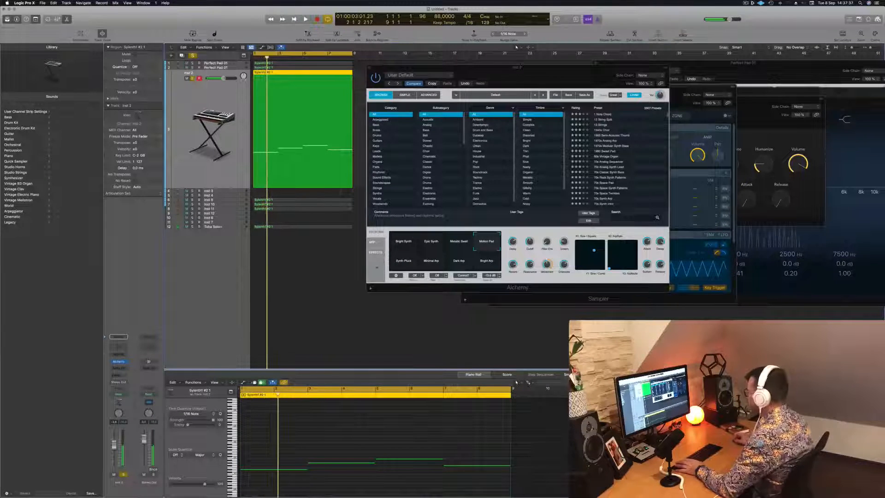
pyautogui.press('space')
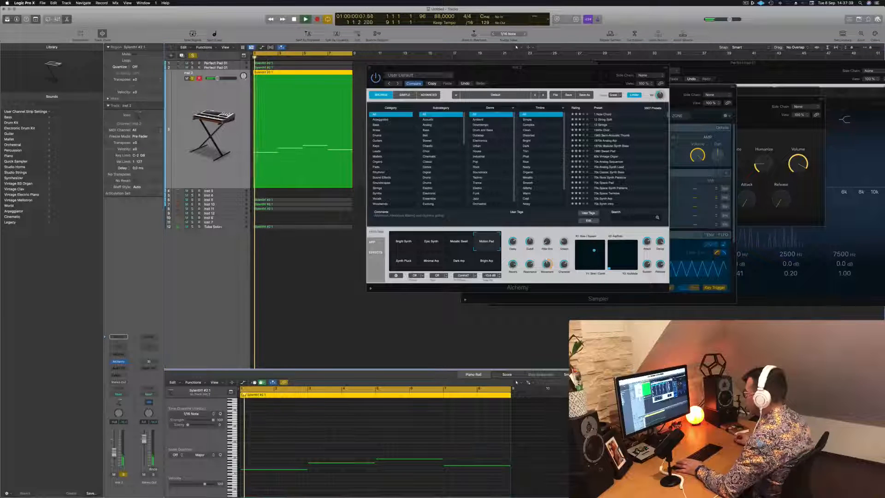
pyautogui.click(408, 259)
pyautogui.press('space')
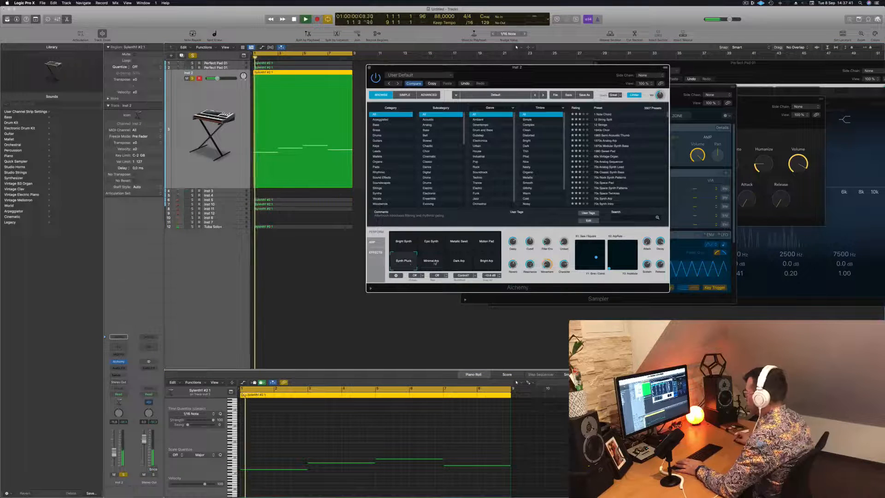
pyautogui.click(432, 261)
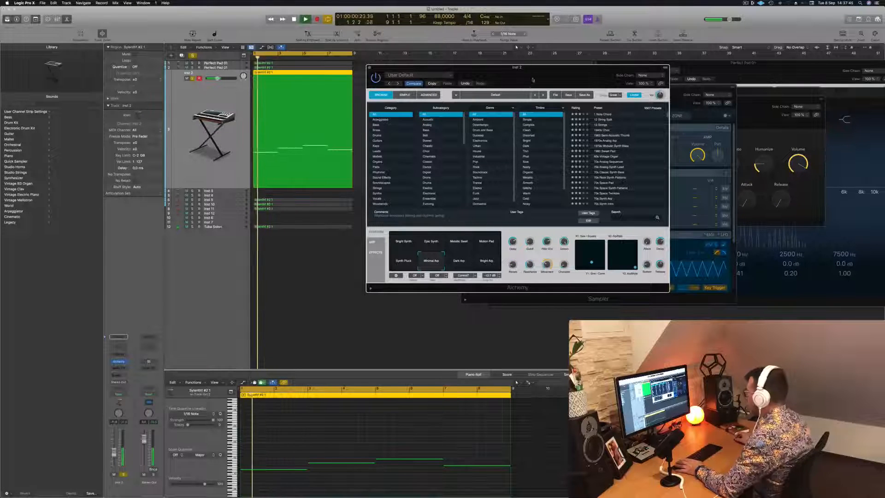
pyautogui.moveTo(517, 85); pyautogui.dragTo(580, 92)
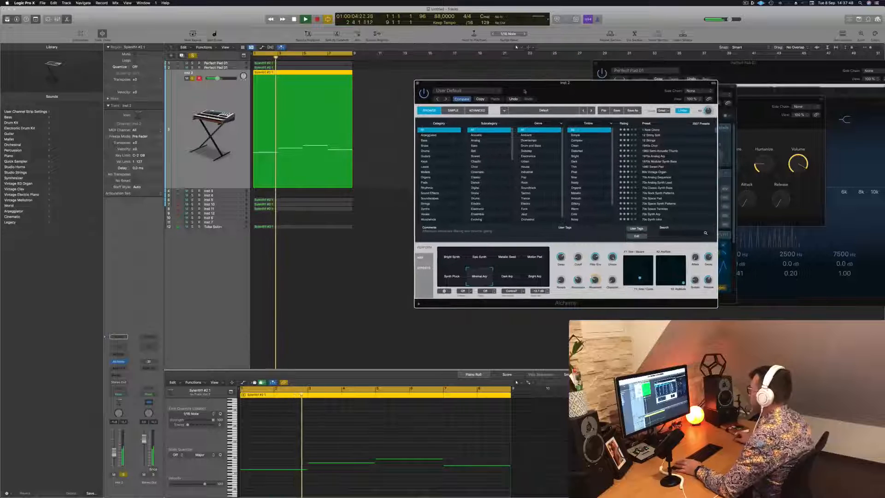
# Turn off the melody track's solo and audition the Dark Arp, Motion Pad, Metallic Swell and Bright Synth snapshots in the mix
pyautogui.click(193, 79)
pyautogui.press('space')
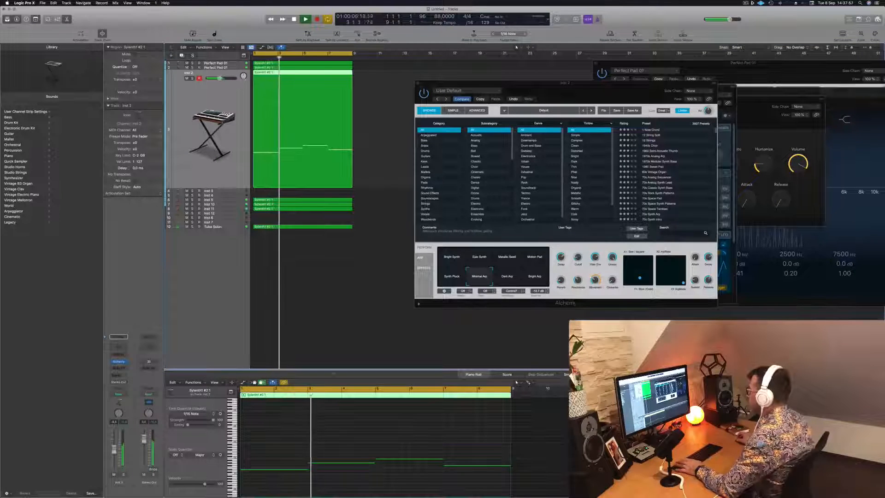
pyautogui.click(507, 276)
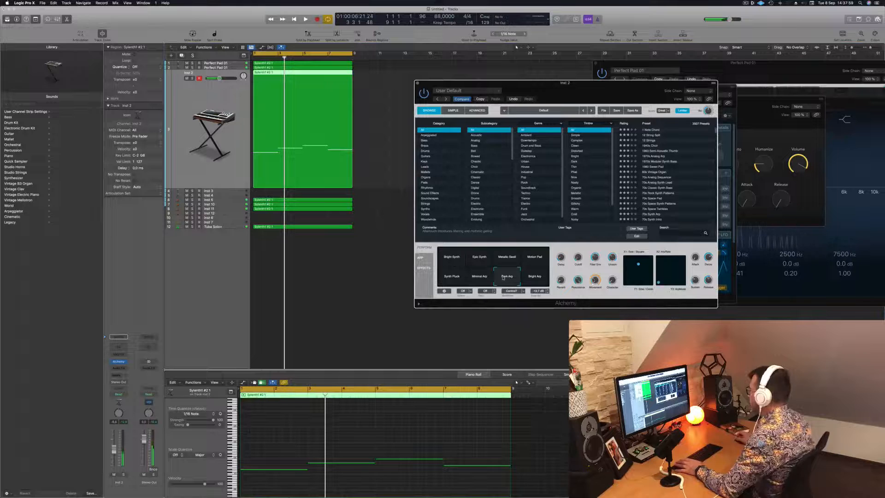
pyautogui.click(533, 258)
pyautogui.click(507, 256)
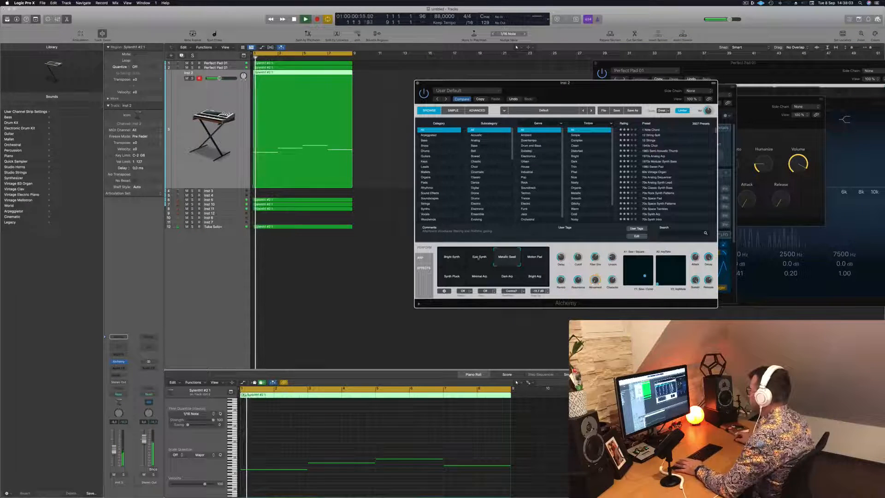
pyautogui.click(452, 259)
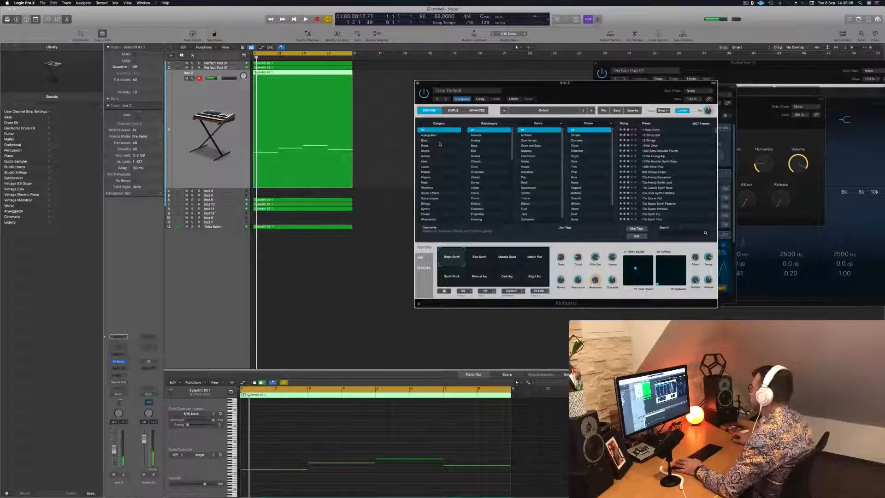
# Load the 90s Luscious Pad preset from Alchemy's Pads category and audition it with the track soloed
pyautogui.click(429, 183)
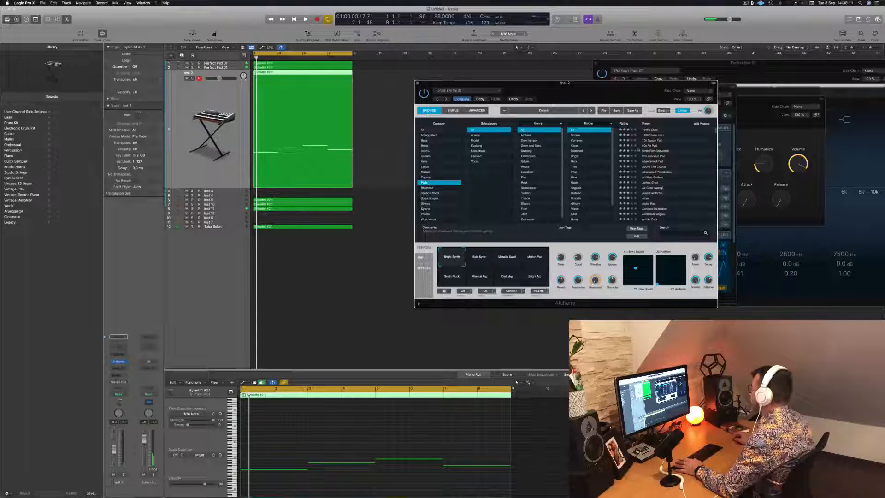
pyautogui.click(663, 156)
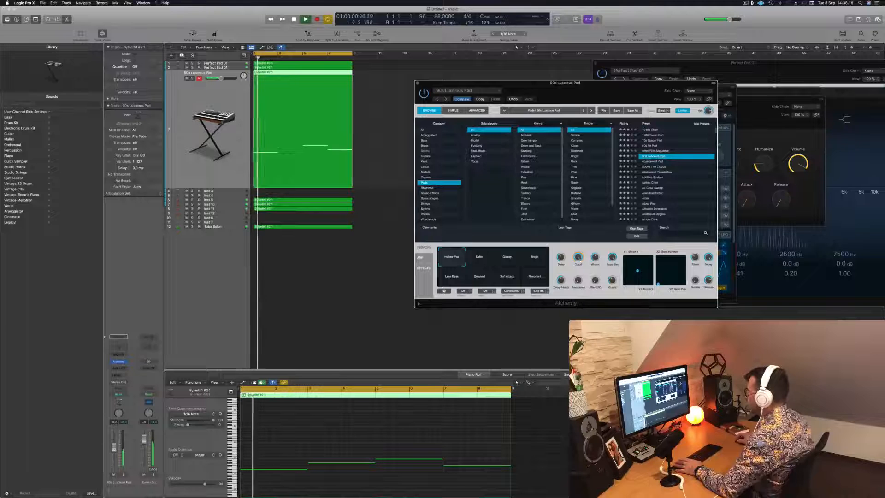
pyautogui.click(123, 474)
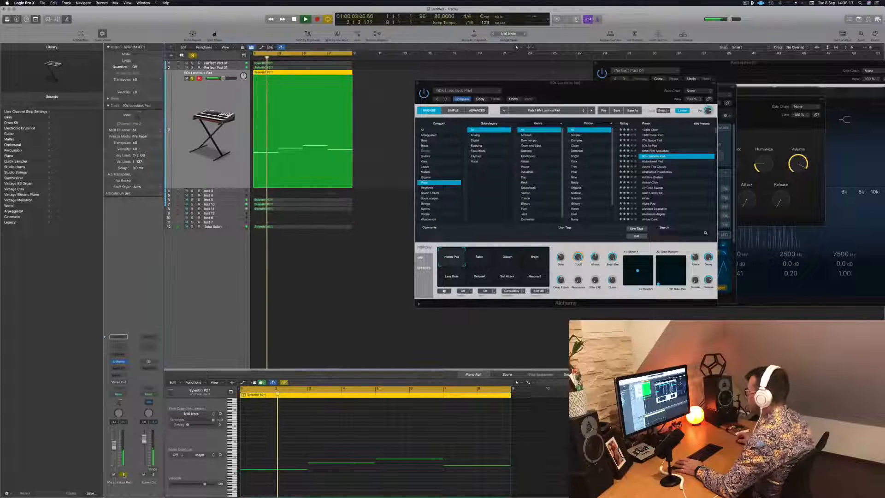
pyautogui.moveTo(653, 93); pyautogui.dragTo(714, 72)
pyautogui.press('Return')
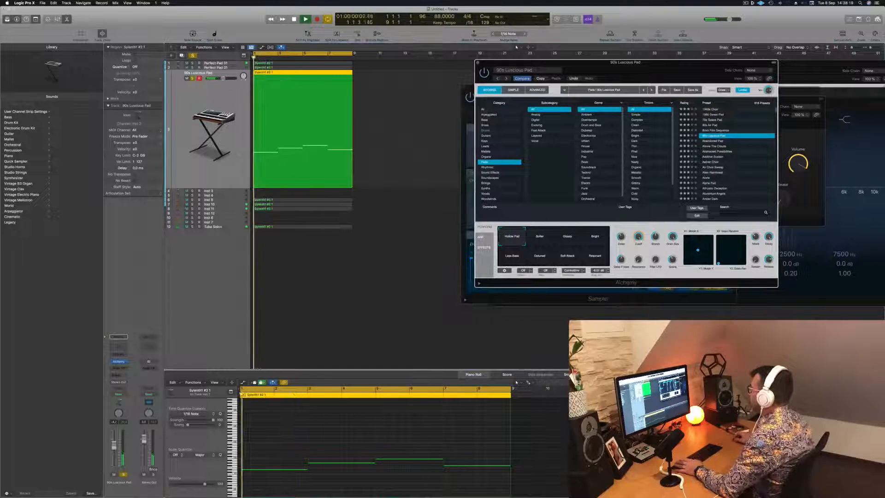
# Add a Channel EQ to the pad track with a 36 dB/Oct high cut at 174 Hz and raise the track's volume slightly
pyautogui.click(118, 338)
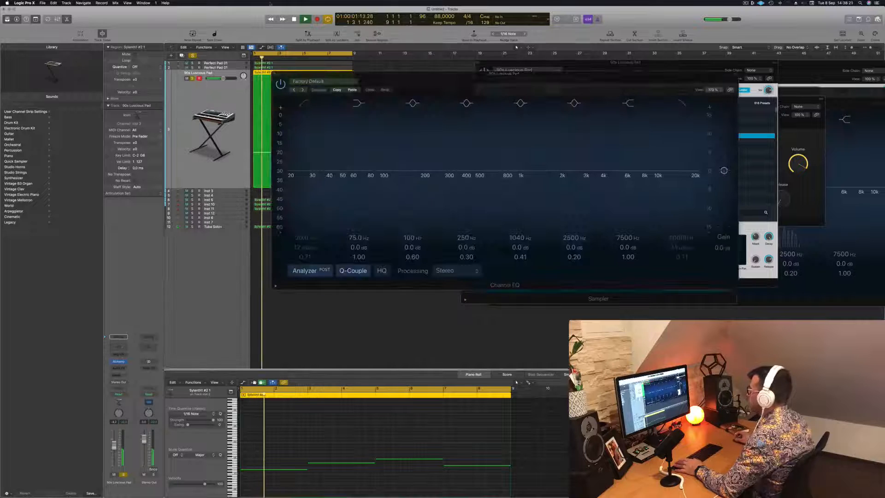
pyautogui.click(681, 105)
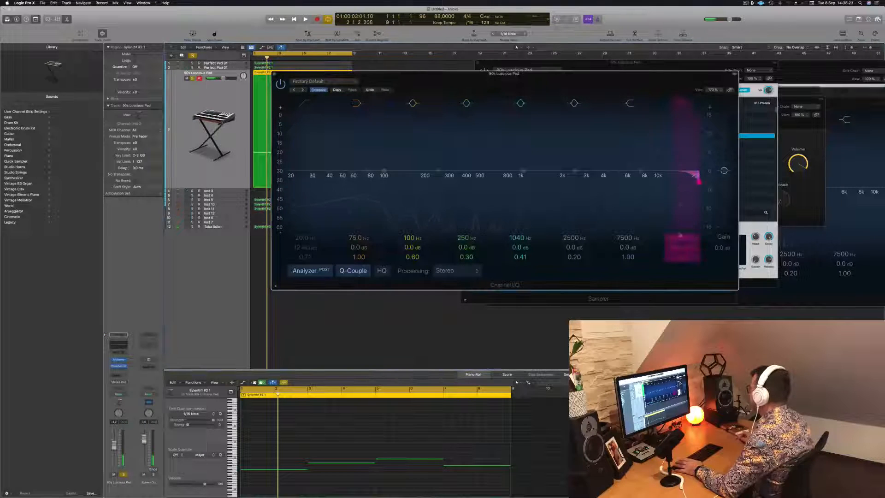
pyautogui.moveTo(698, 181); pyautogui.dragTo(411, 181)
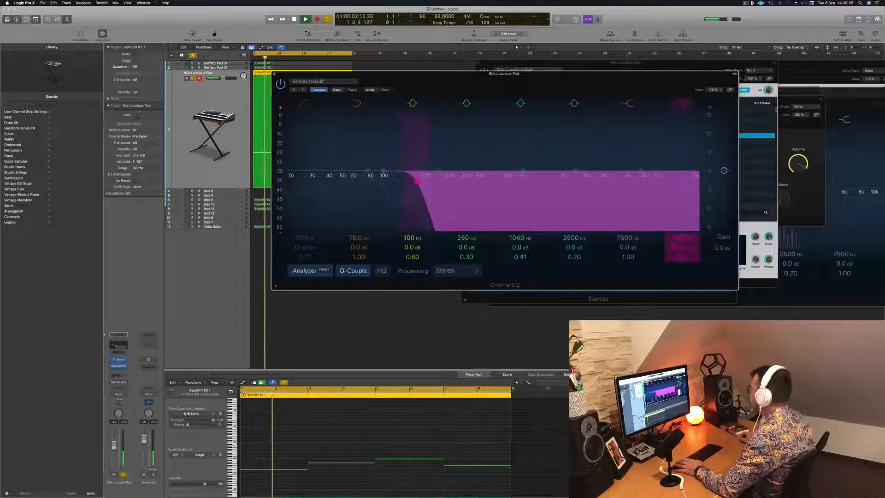
pyautogui.press('space')
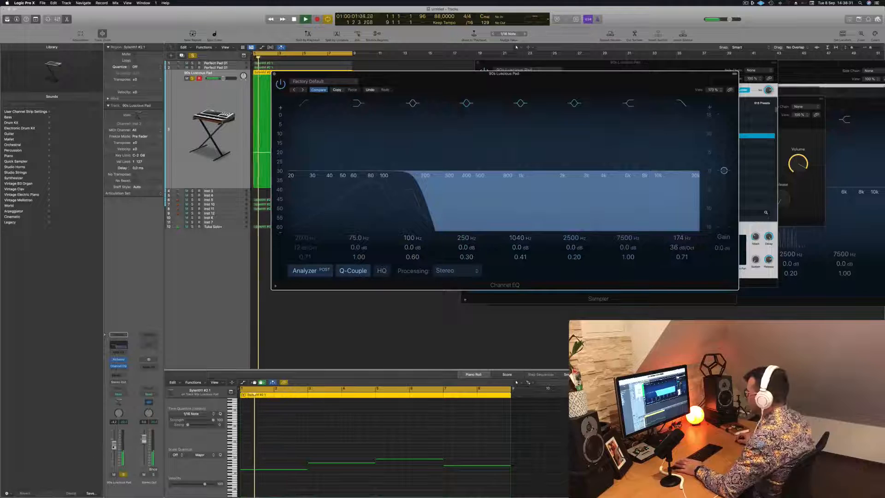
pyautogui.click(115, 440)
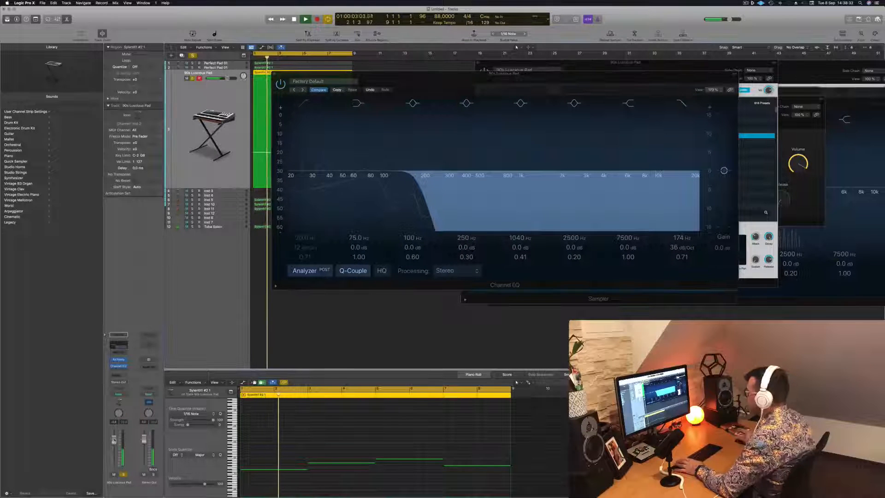
# Unsolo the pad track, try Alchemy's Softer snapshot in the mix, and load the Abandoned Pad preset
pyautogui.click(124, 474)
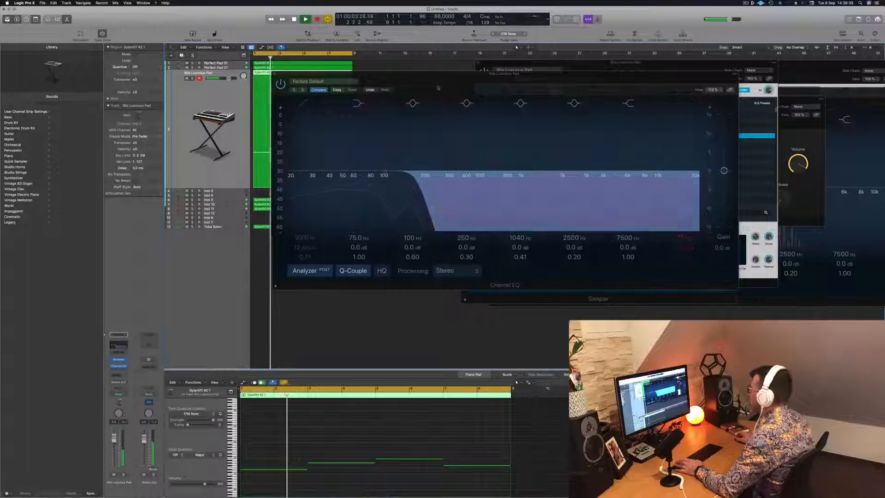
pyautogui.moveTo(459, 80); pyautogui.dragTo(702, 291)
pyautogui.click(540, 237)
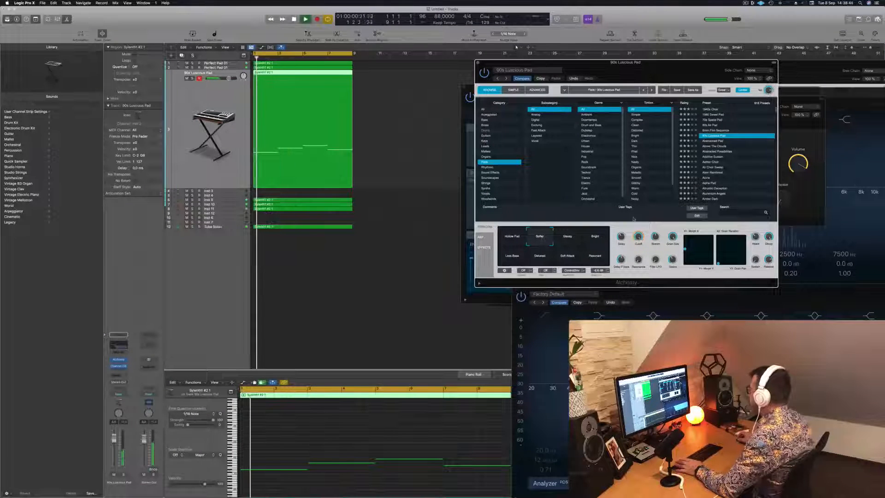
pyautogui.click(713, 141)
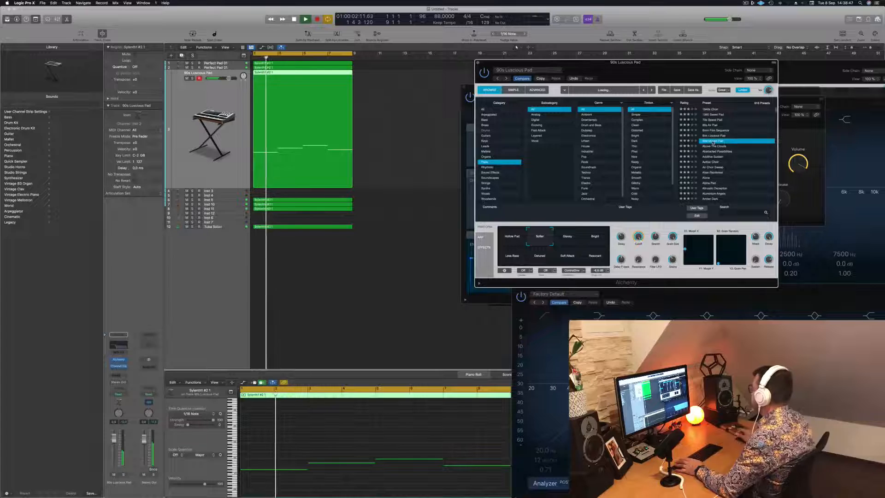
pyautogui.press('Return')
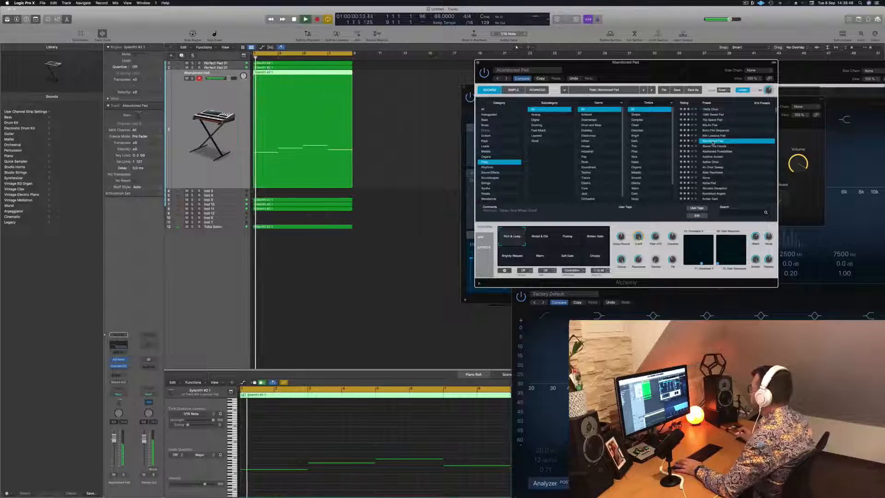
# Audition Abandoned Pad in and out of the mix and lower the track's volume slightly
pyautogui.moveTo(804, 293); pyautogui.dragTo(534, 176)
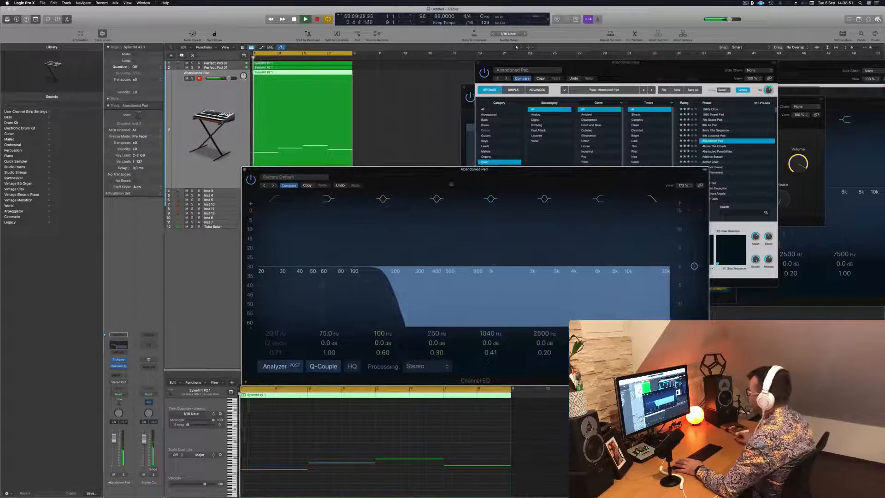
pyautogui.click(123, 475)
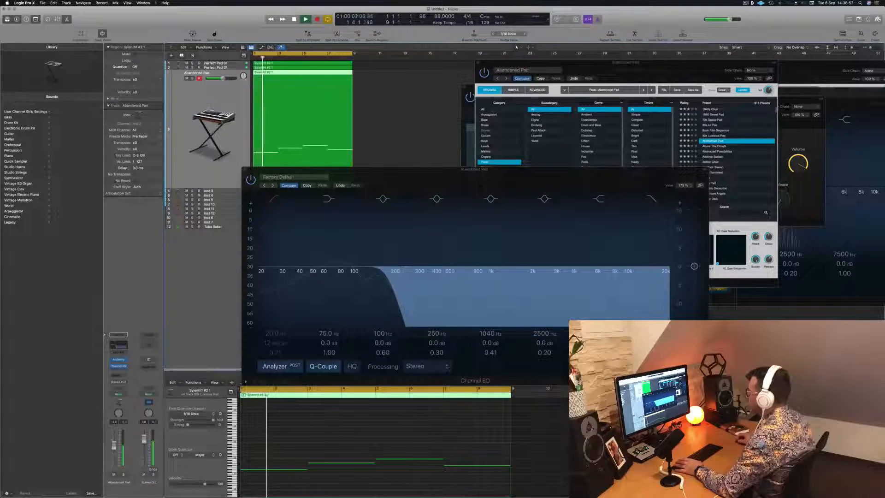
pyautogui.click(114, 475)
pyautogui.click(114, 474)
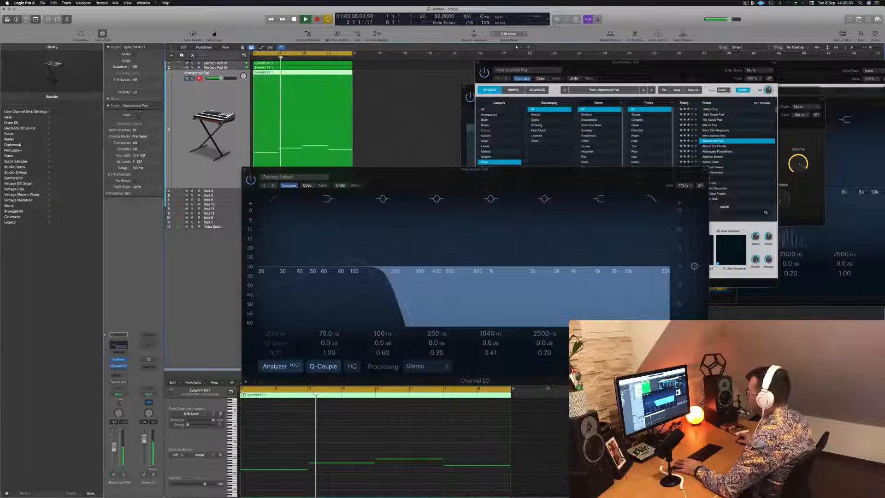
pyautogui.press('space')
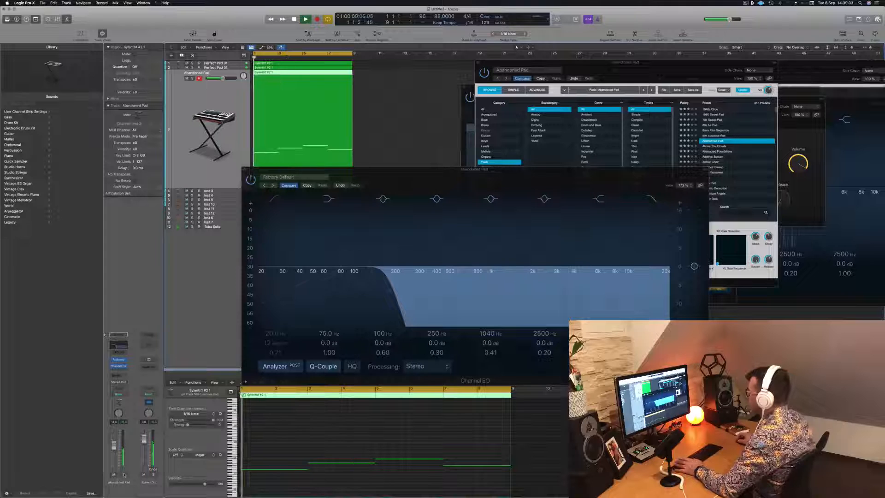
# Move the Channel EQ's high cut to just above 1 kHz and turn down Alchemy's Cutoff during playback
pyautogui.press('space')
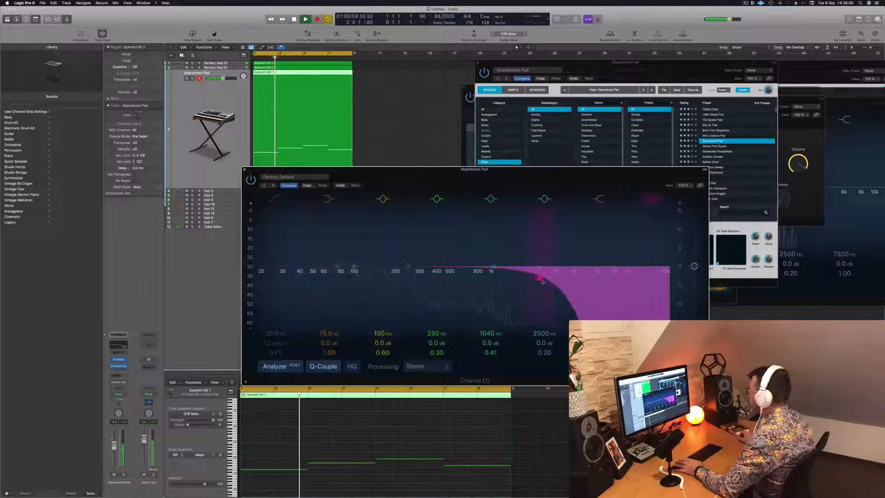
pyautogui.moveTo(540, 282); pyautogui.dragTo(512, 281)
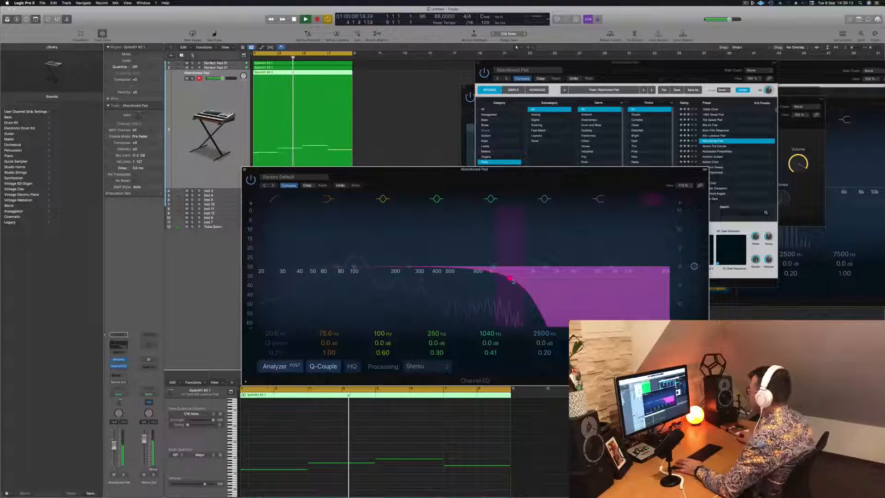
pyautogui.moveTo(556, 170); pyautogui.dragTo(629, 319)
pyautogui.click(639, 237)
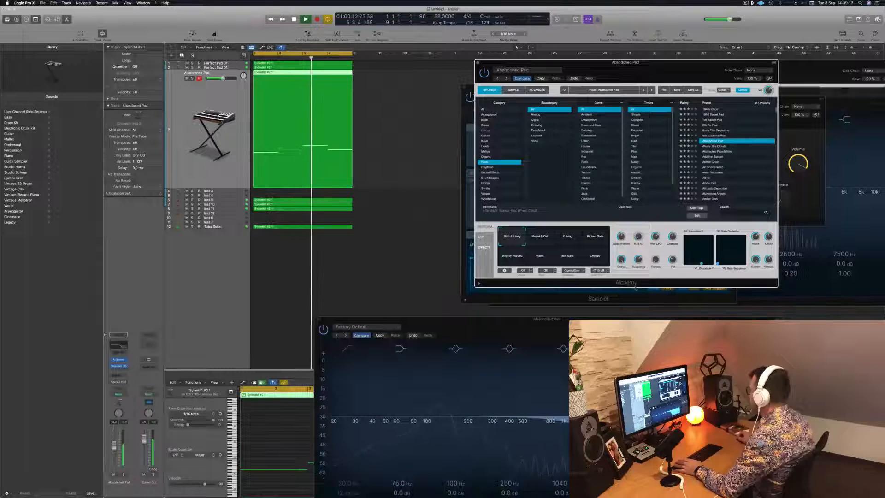
pyautogui.moveTo(606, 325); pyautogui.dragTo(617, 285)
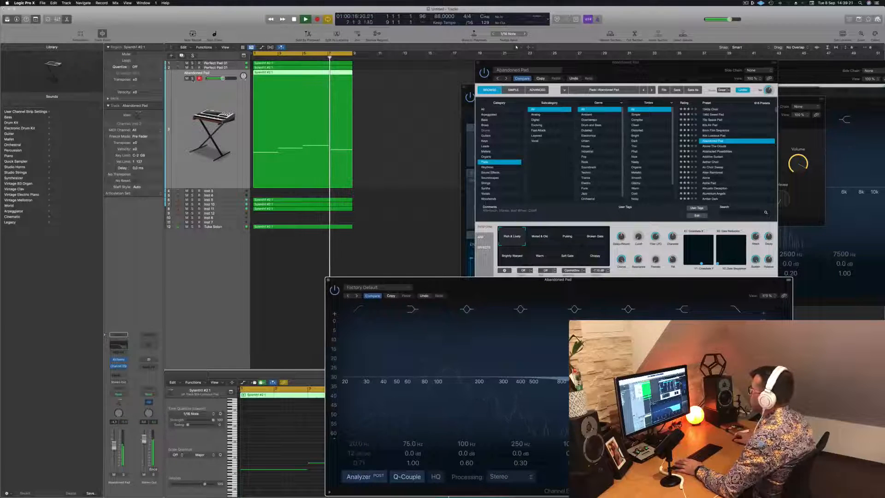
# Solo the Abandoned Pad track, lower its EQ high cut to just under 200 Hz and turn the solo off
pyautogui.click(193, 79)
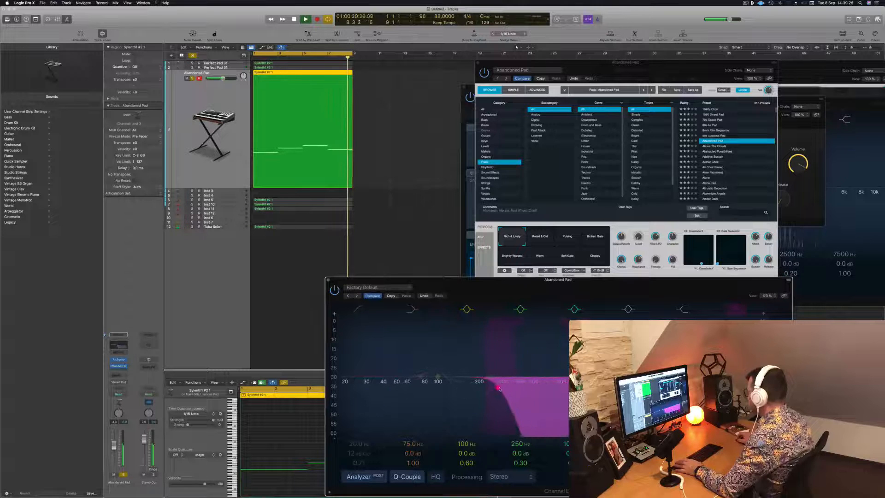
pyautogui.moveTo(485, 389); pyautogui.dragTo(473, 388)
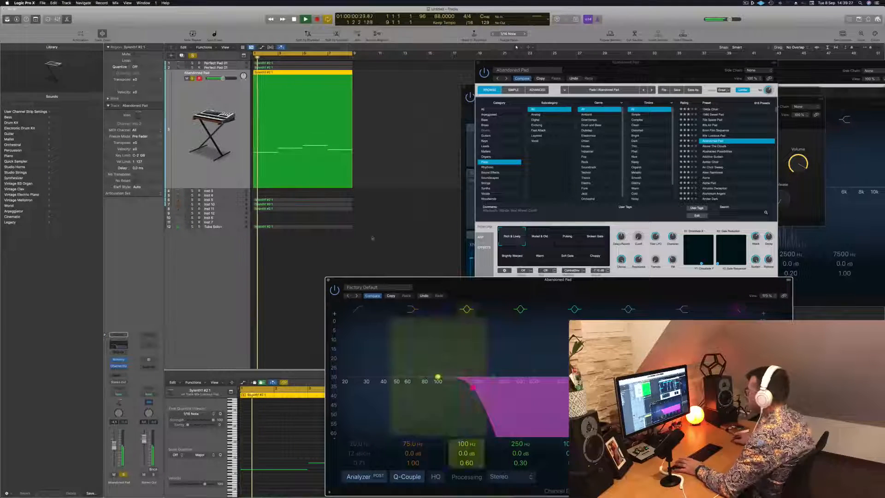
pyautogui.press('s')
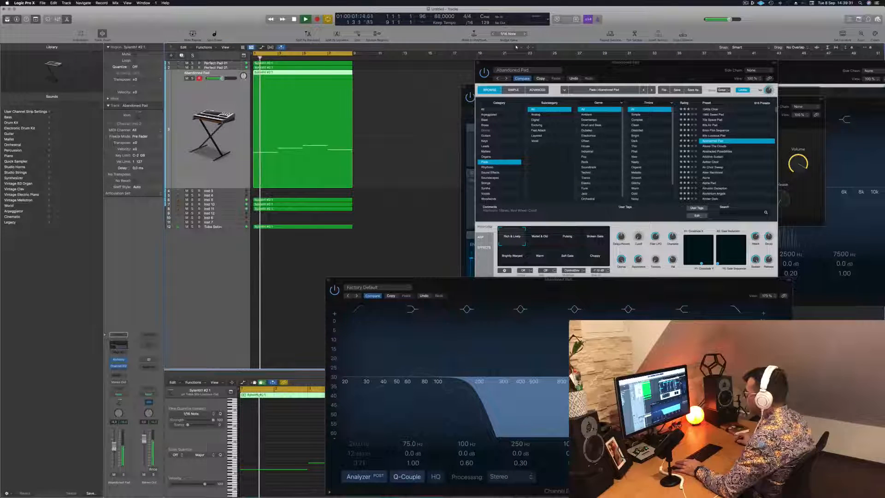
# Lower the Abandoned Pad's Channel EQ high cut to just above 100 Hz and audition the pad soloed and in the mix
pyautogui.moveTo(470, 388); pyautogui.dragTo(450, 388)
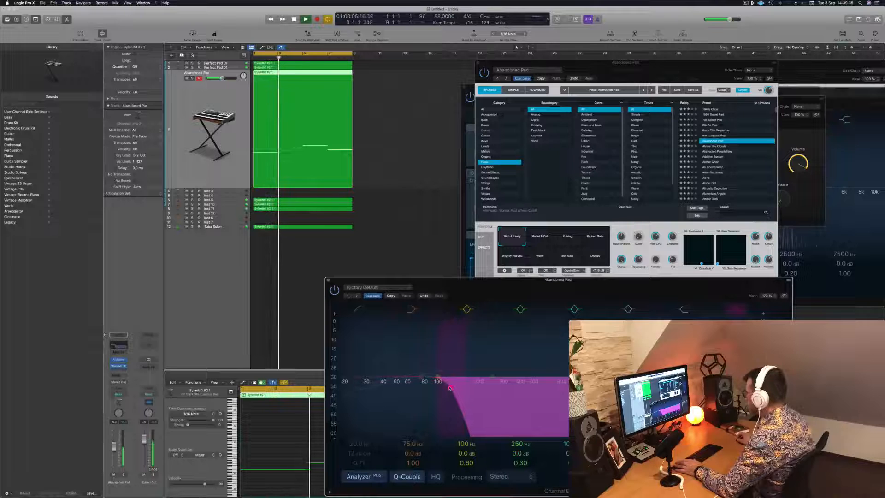
pyautogui.press('space')
pyautogui.press('space')
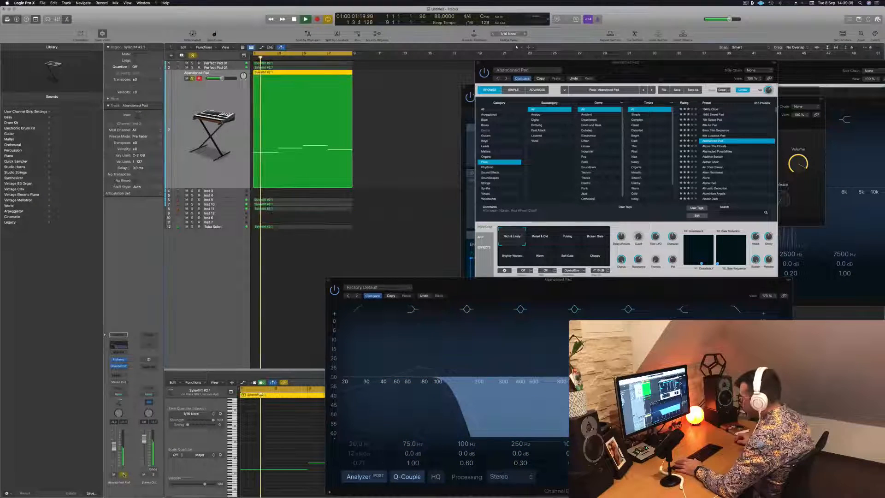
pyautogui.press('space')
pyautogui.press('space')
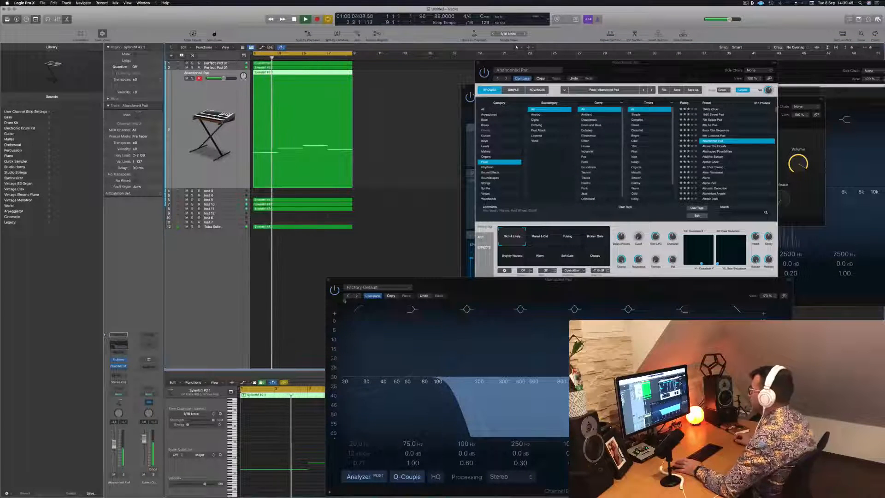
# Close the Abandoned Pad's Channel EQ and Alchemy windows while the mix keeps playing
pyautogui.press('super+w')
pyautogui.moveTo(637, 62); pyautogui.dragTo(518, 79)
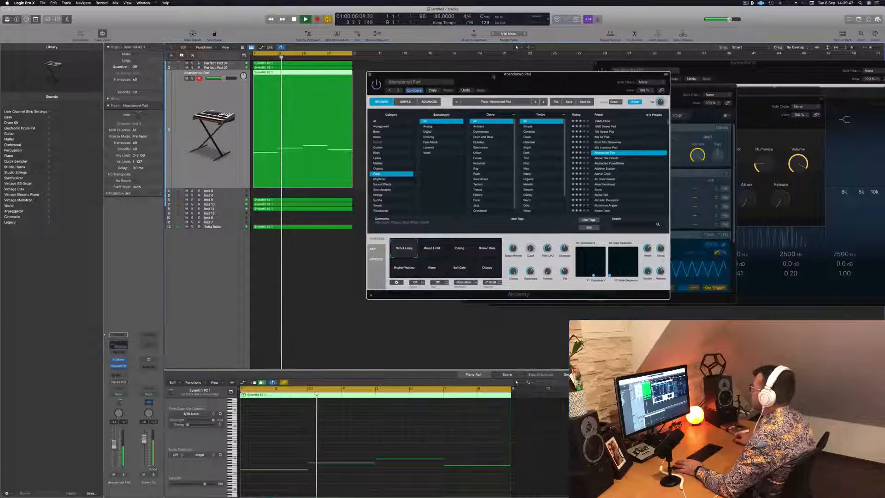
pyautogui.press('super+w')
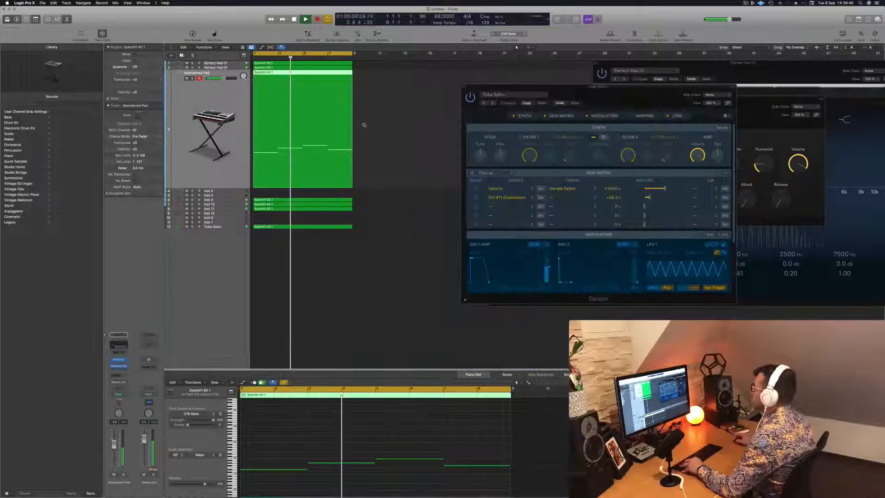
pyautogui.press('super+Down')
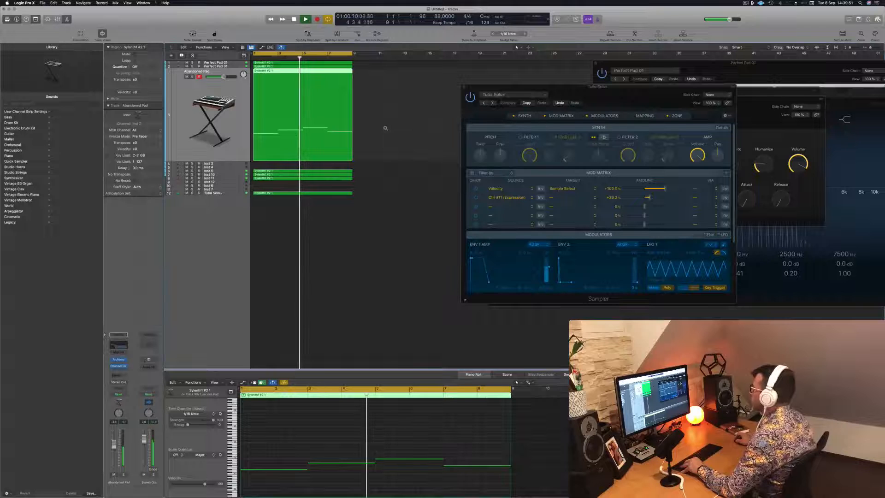
pyautogui.scroll(2, 386, 128)
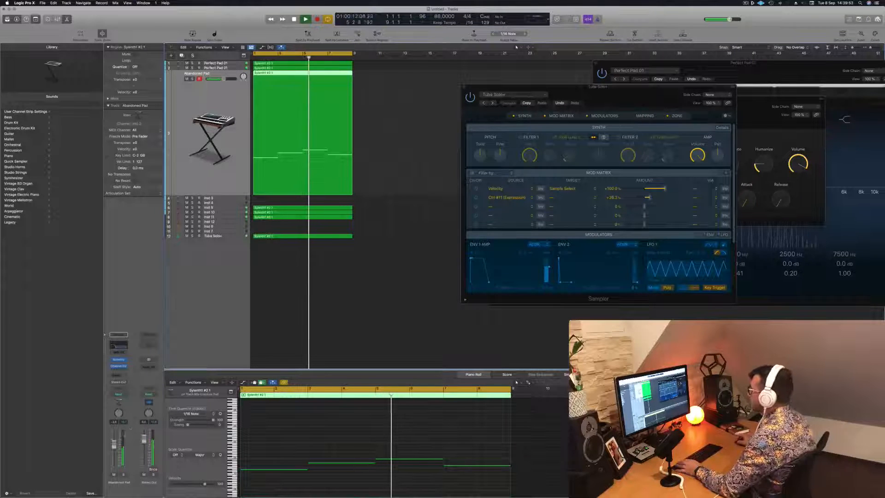
# Try the four Abandoned Pad notes one octave lower and play them in the mix
pyautogui.click(316, 443)
pyautogui.press('space')
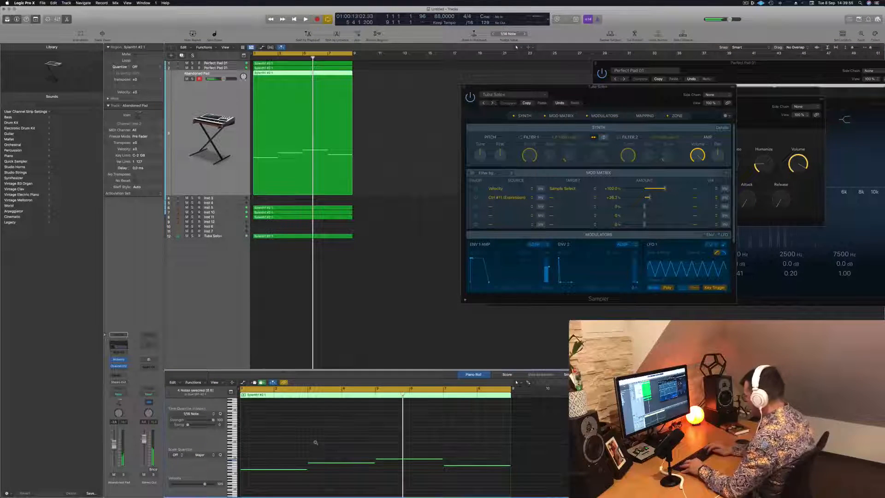
pyautogui.hotkey('shift', 'alt', 'Down')
pyautogui.press('space')
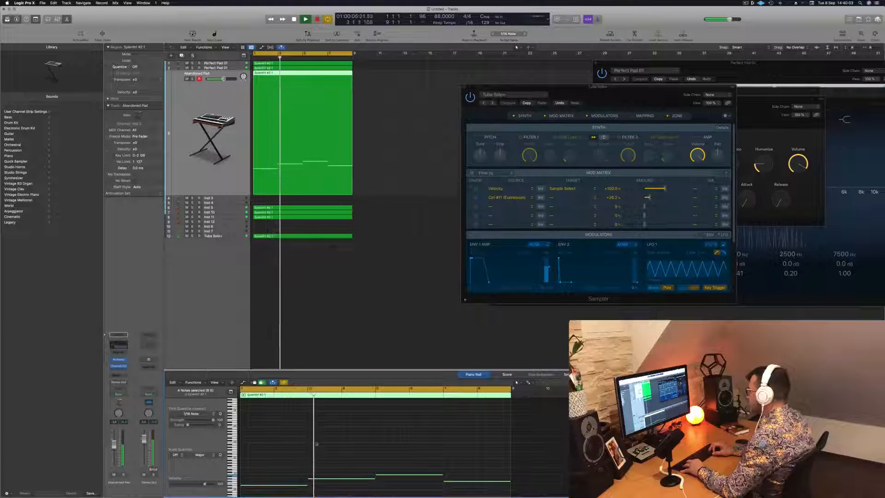
pyautogui.press('Return')
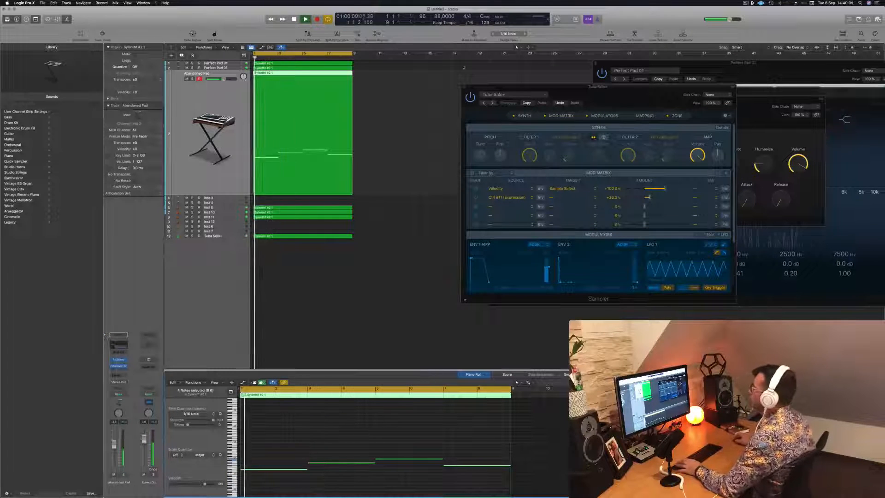
# Move the Tuba Solo+ Sampler window lower, clear the region selection and enlarge the arrangement view
pyautogui.scroll(2, 408, 116)
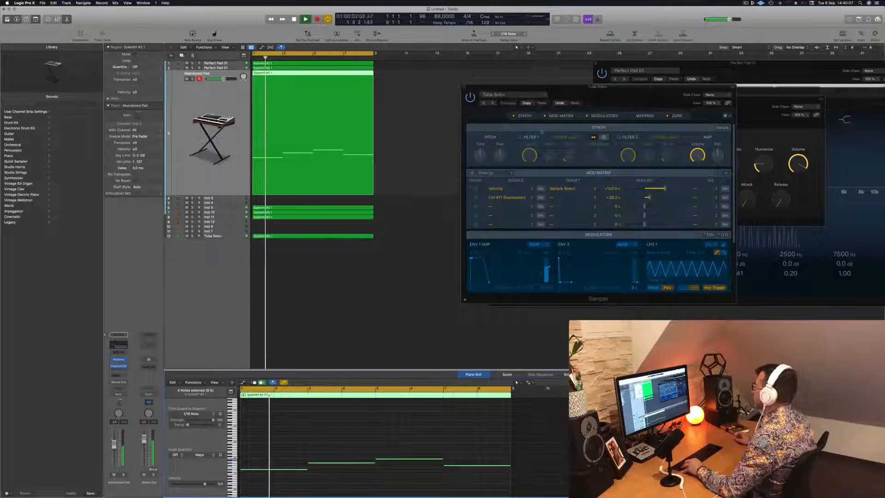
pyautogui.moveTo(503, 86); pyautogui.dragTo(489, 196)
pyautogui.scroll(-2, 403, 94)
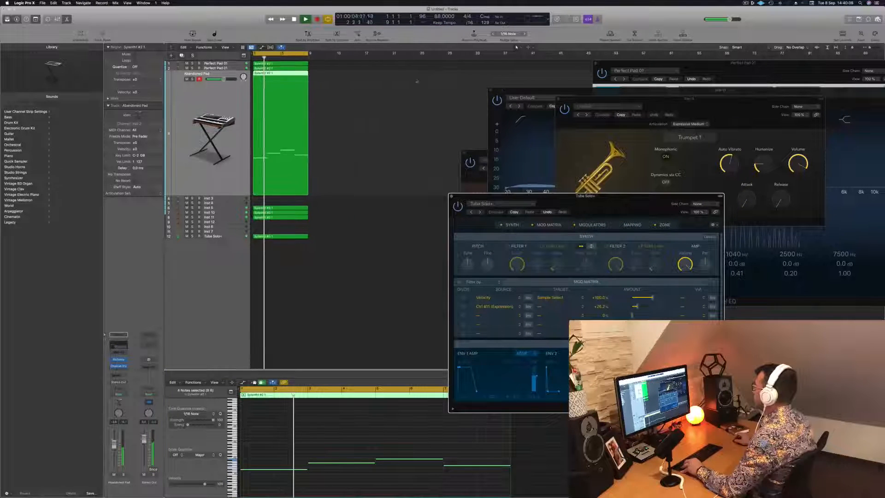
pyautogui.scroll(2, 402, 94)
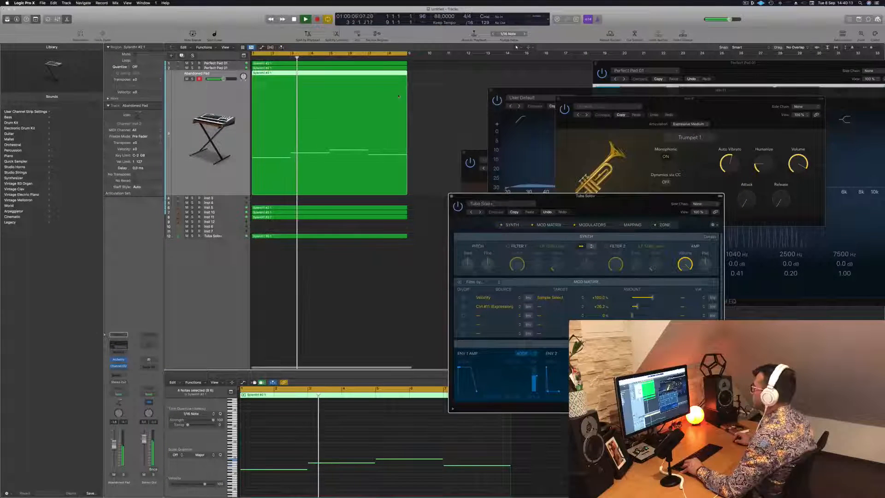
pyautogui.scroll(3, 399, 95)
pyautogui.scroll(-1, 440, 92)
pyautogui.click(439, 93)
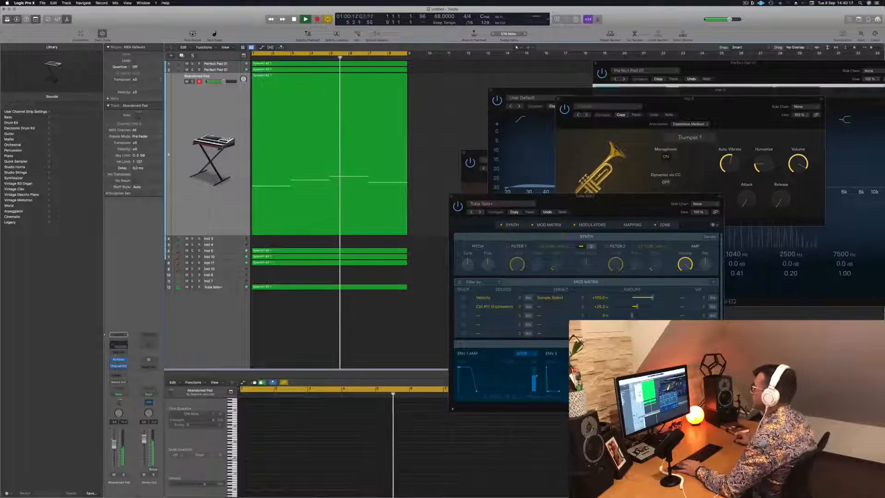
# Duplicate the Tuba Solo+ track with its instrument settings and copy its region onto the new track
pyautogui.click(210, 287)
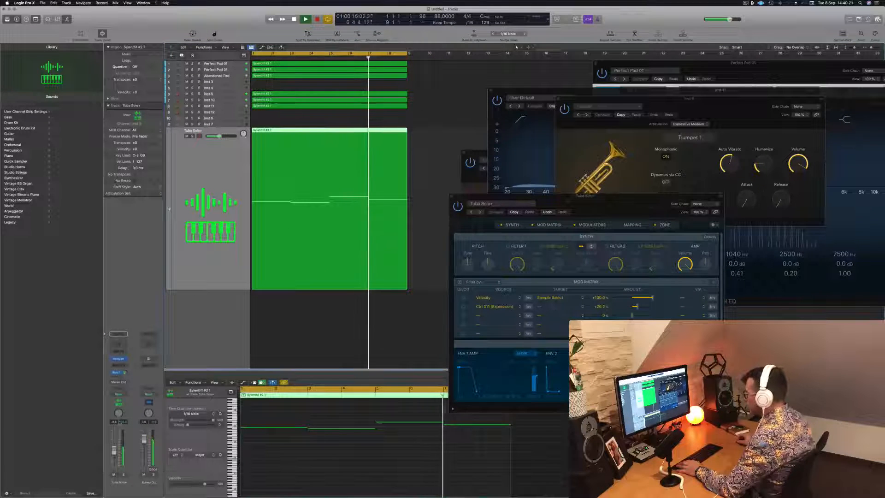
pyautogui.press('space')
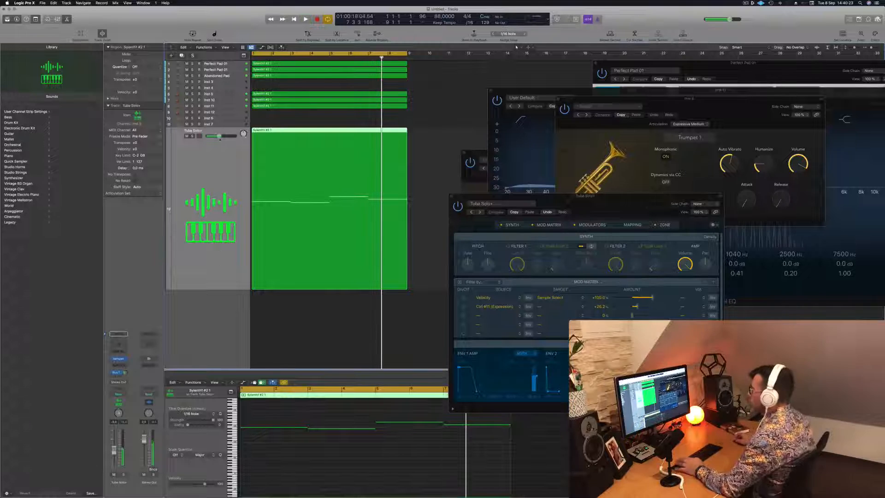
pyautogui.click(182, 55)
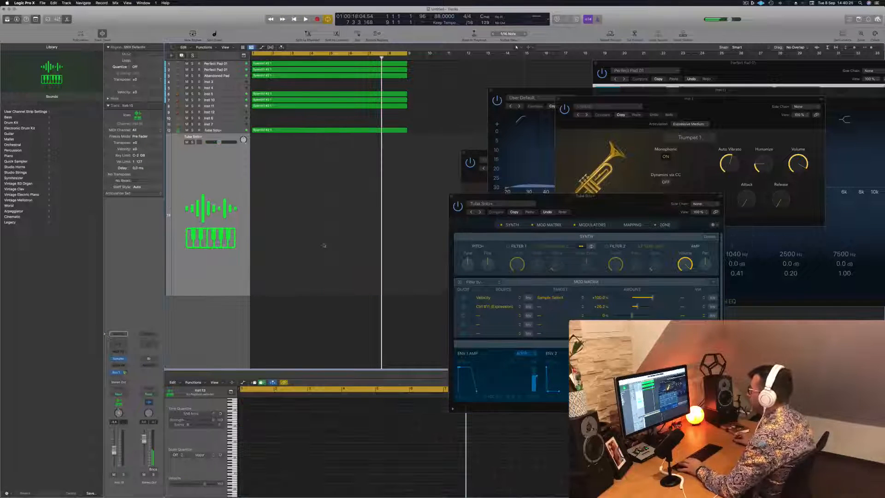
pyautogui.moveTo(309, 131); pyautogui.dragTo(303, 156)
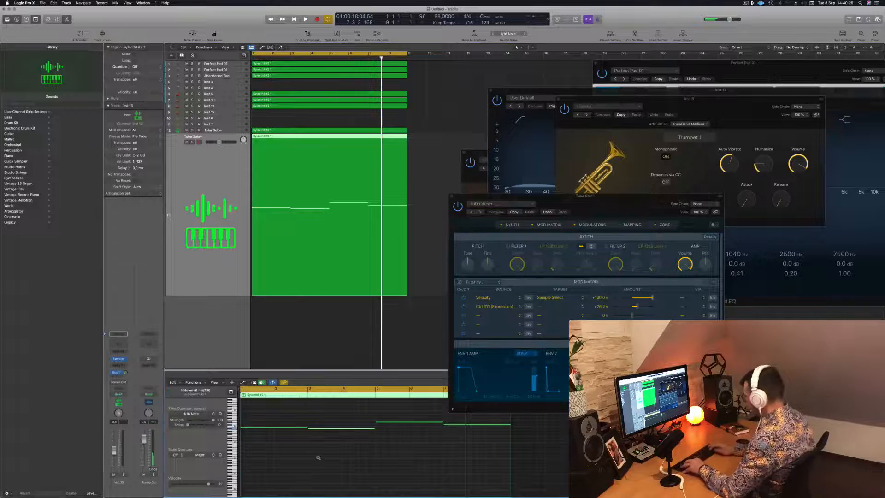
# Transpose the copied tuba notes down one octave and audition the new track with its solo and mute toggled
pyautogui.hotkey('shift', 'alt', 'Down')
pyautogui.press('space')
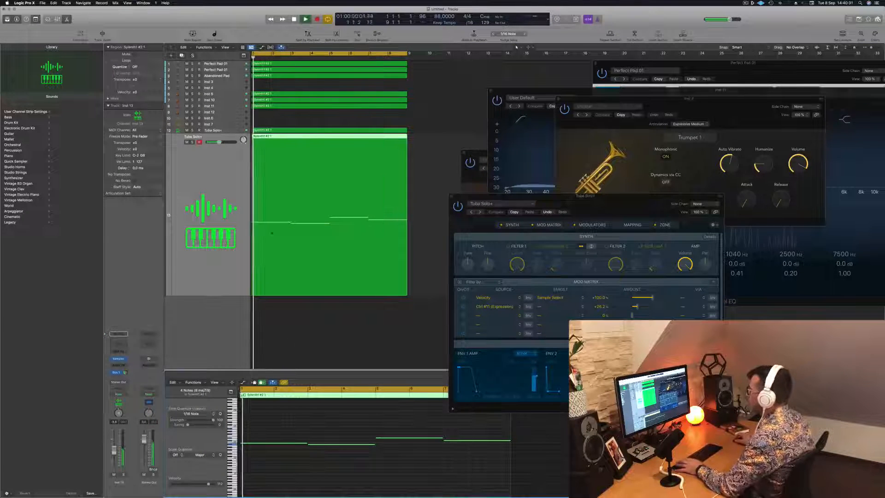
pyautogui.press('space')
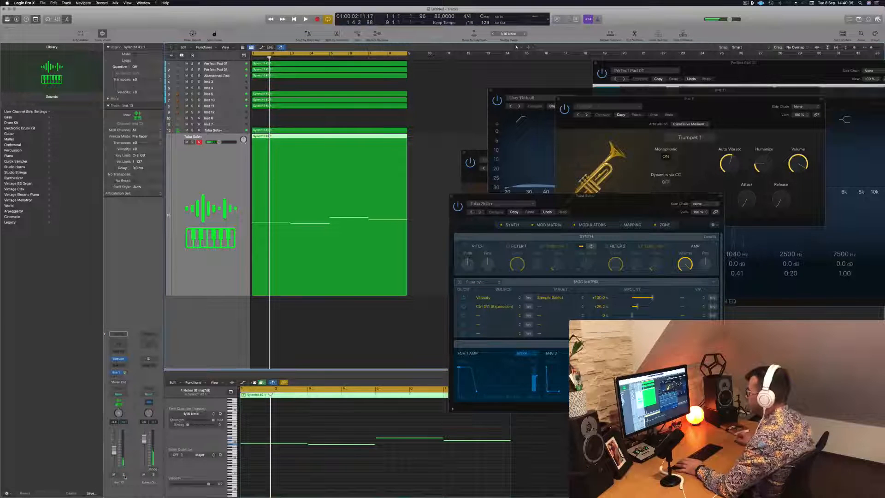
pyautogui.click(124, 475)
pyautogui.click(124, 475)
pyautogui.press('space')
pyautogui.click(115, 475)
pyautogui.click(114, 475)
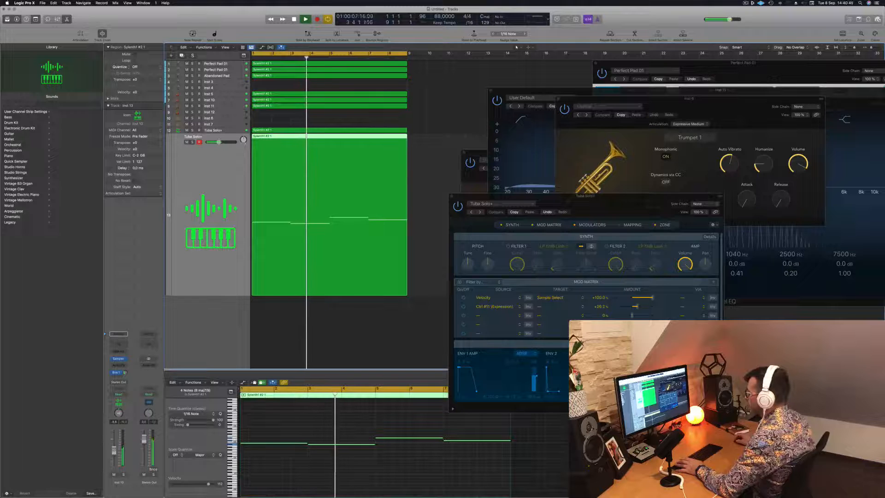
# Add a Channel EQ to the duplicated tuba with an 18 dB/Oct low cut at 222 Hz and +1.2 dB at 80.5 Hz
pyautogui.click(118, 344)
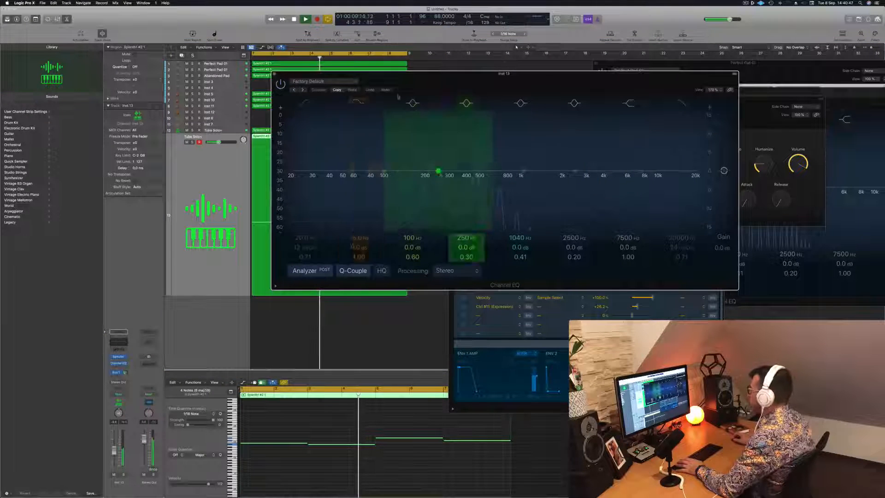
pyautogui.click(306, 103)
pyautogui.moveTo(367, 171); pyautogui.dragTo(372, 168)
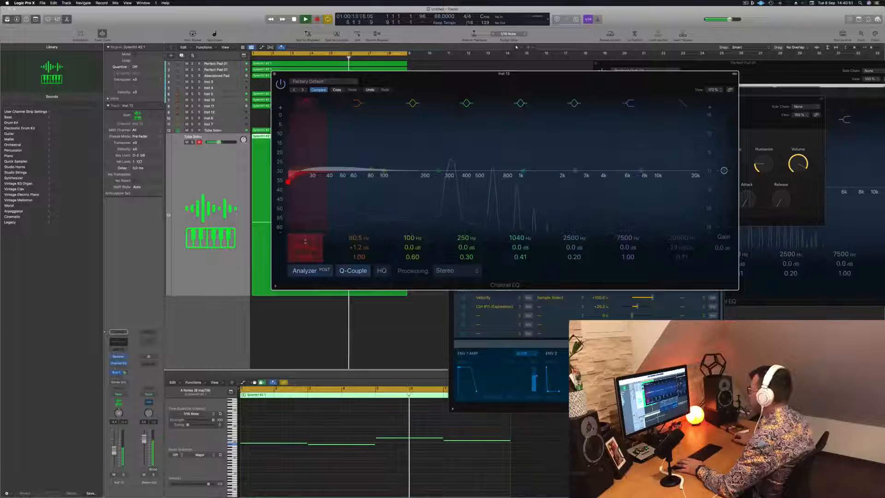
pyautogui.moveTo(288, 181); pyautogui.dragTo(430, 182)
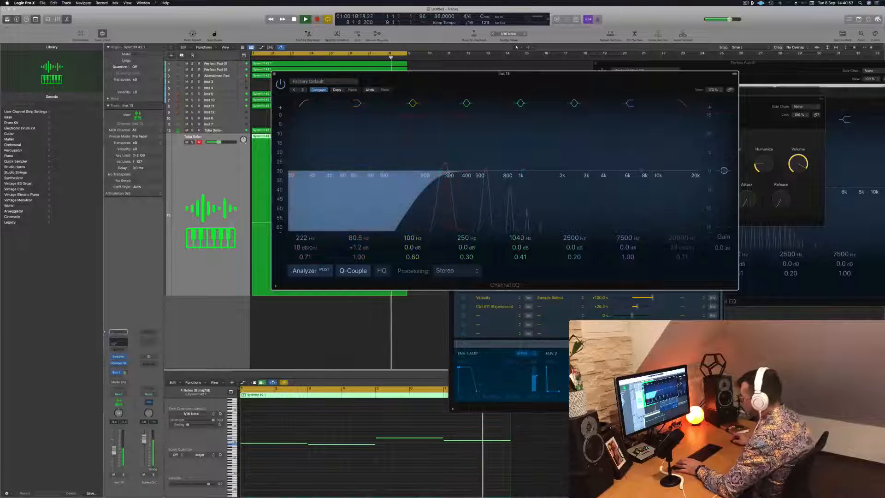
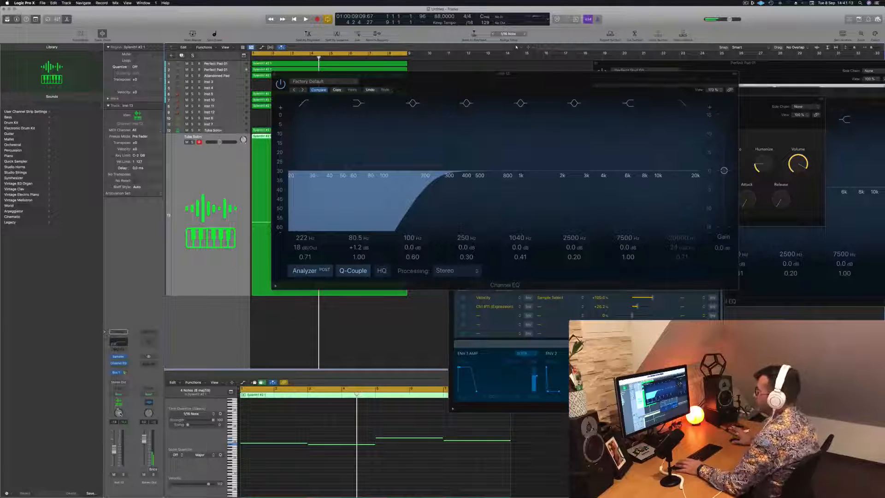
# Play the mix from the start with the duplicated tuba's Channel EQ moved lower, and close the EQ window
pyautogui.press('Return')
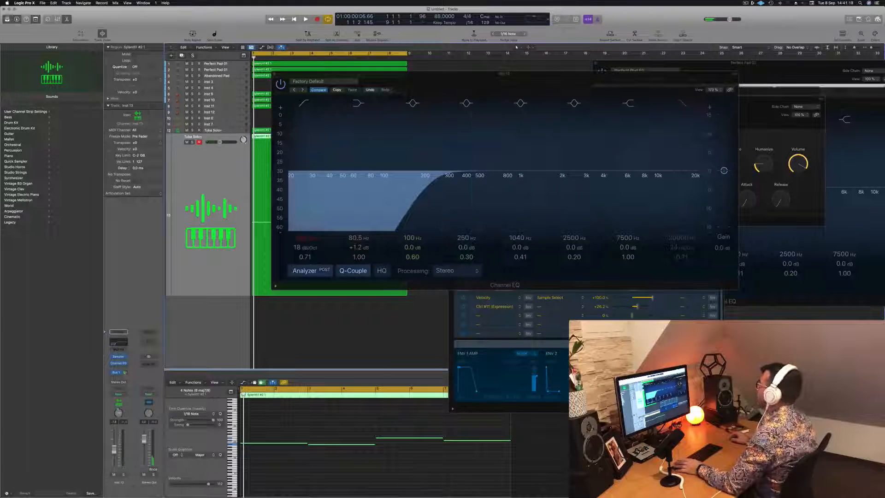
pyautogui.moveTo(547, 81)
pyautogui.mouseDown()
pyautogui.moveTo(548, 155)
pyautogui.moveTo(566, 156)
pyautogui.moveTo(527, 160)
pyautogui.mouseUp()
pyautogui.press('space')
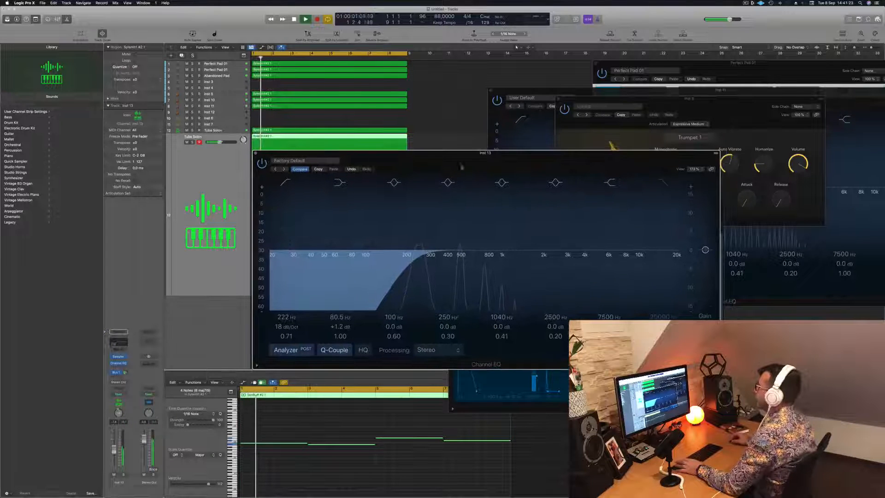
pyautogui.click(256, 154)
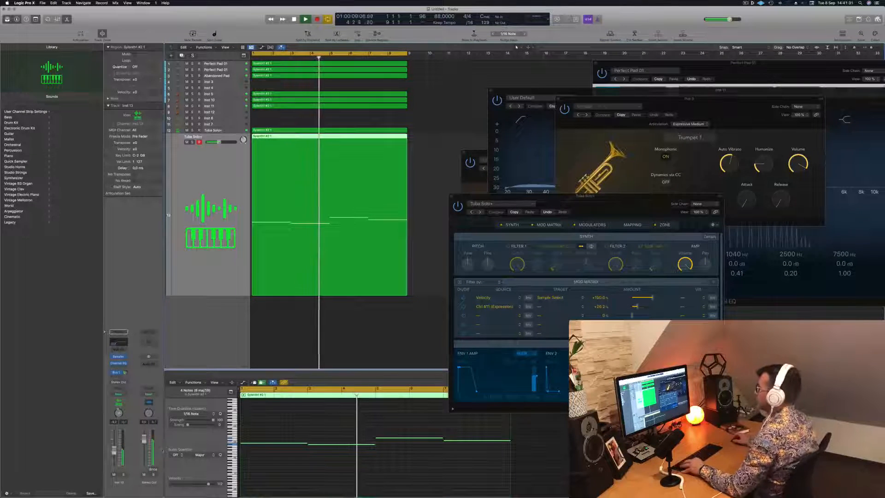
# Compare the mix with the original Tuba Solo+ track muted and unmuted, and reselect the duplicated tuba track for playback
pyautogui.scroll(-5, 363, 288)
pyautogui.scroll(-1, 363, 288)
pyautogui.click(277, 298)
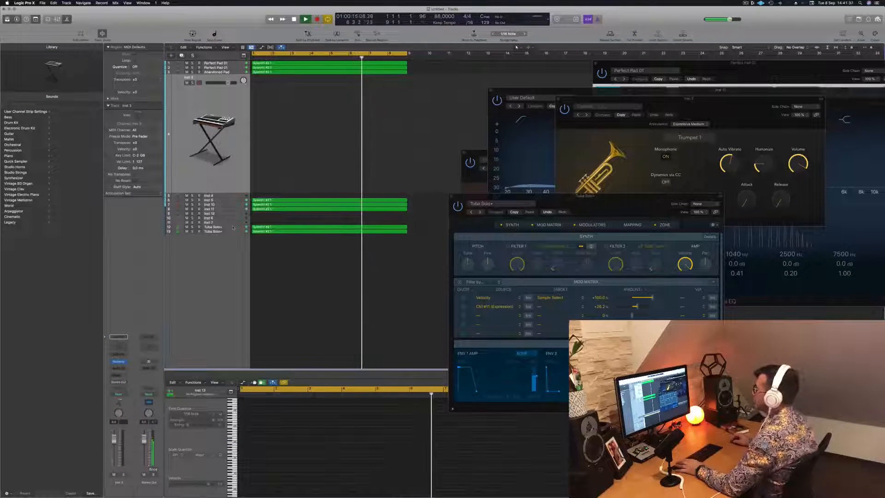
pyautogui.click(215, 227)
pyautogui.click(114, 475)
pyautogui.click(114, 475)
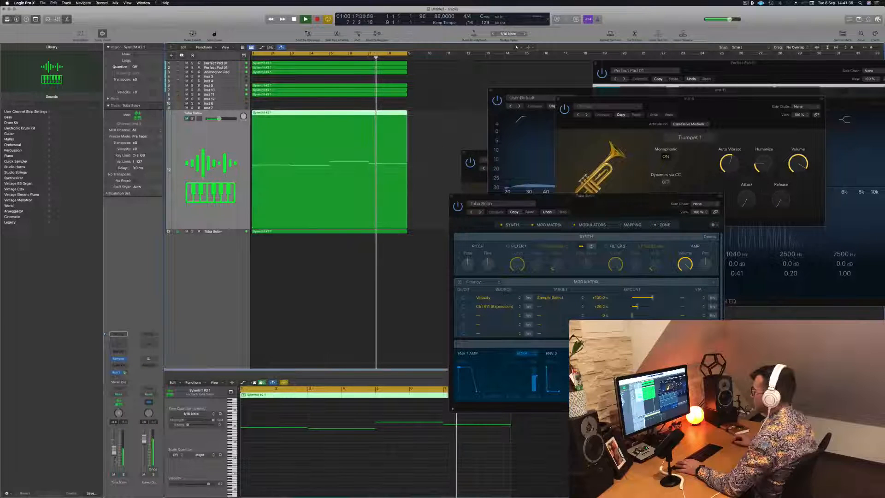
pyautogui.click(235, 231)
pyautogui.press('space')
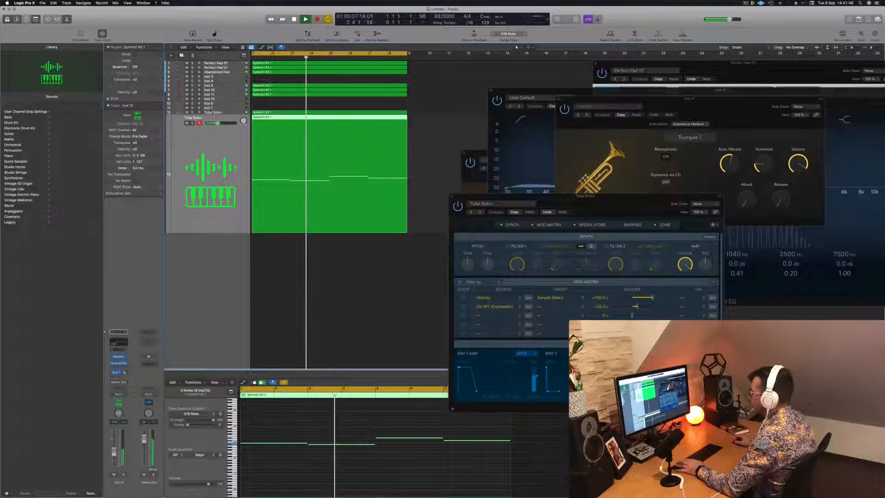
# Stop playback and copy the chord region from the first Perfect Pad 01 track onto the Inst 3 track
pyautogui.scroll(-2, 296, 297)
pyautogui.scroll(3, 298, 298)
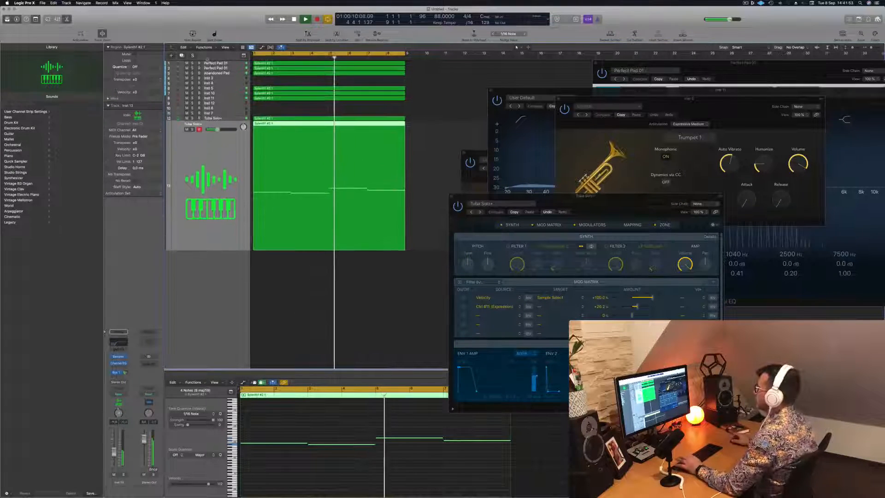
pyautogui.click(237, 78)
pyautogui.press('space')
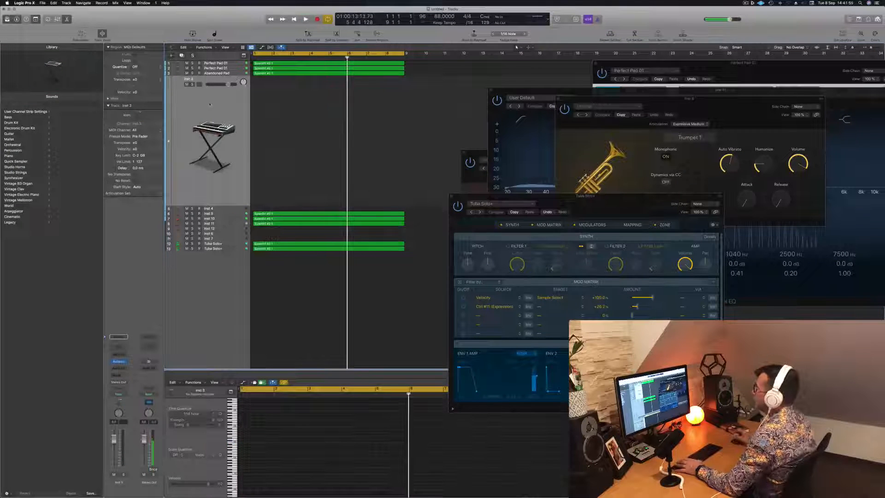
pyautogui.moveTo(311, 64); pyautogui.dragTo(310, 112)
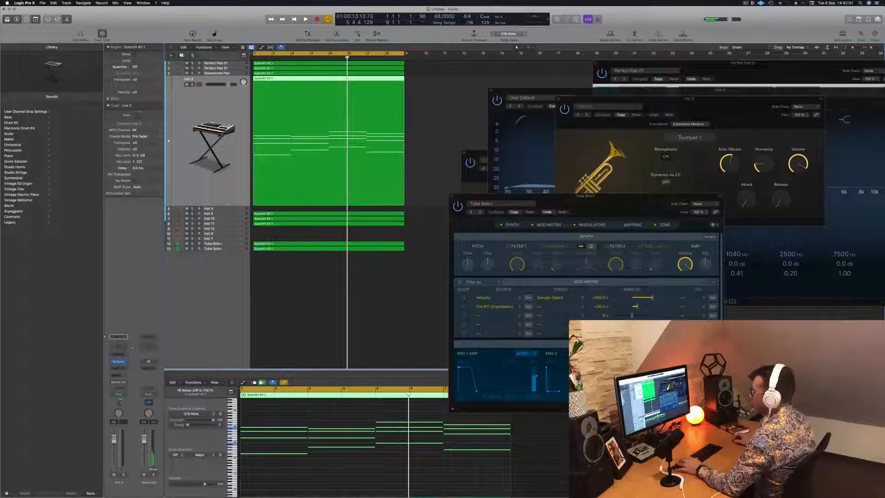
# Add an Arpeggiator MIDI effect to the Inst 3 track, open its Alchemy instrument, and arrange both plug-in windows apart
pyautogui.click(126, 354)
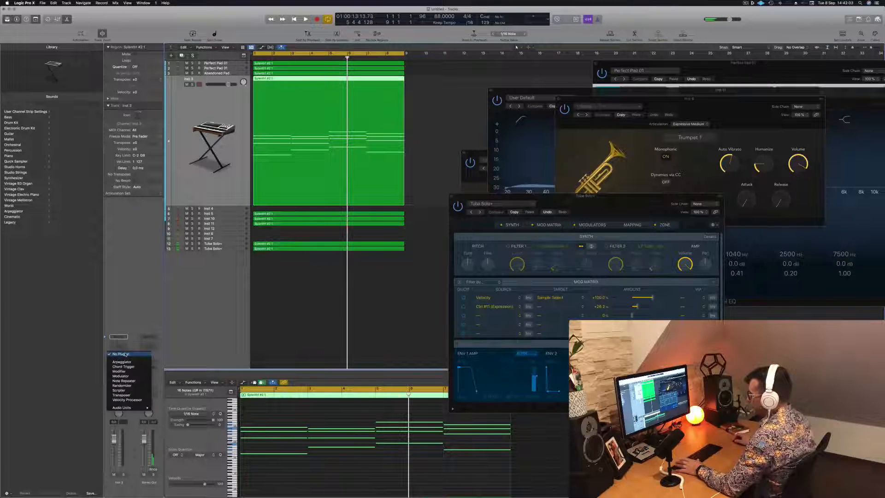
pyautogui.click(122, 361)
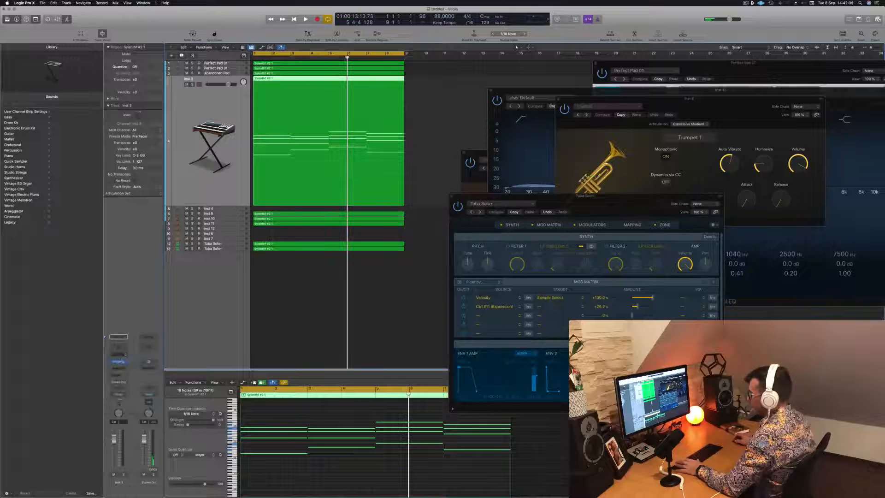
pyautogui.click(122, 362)
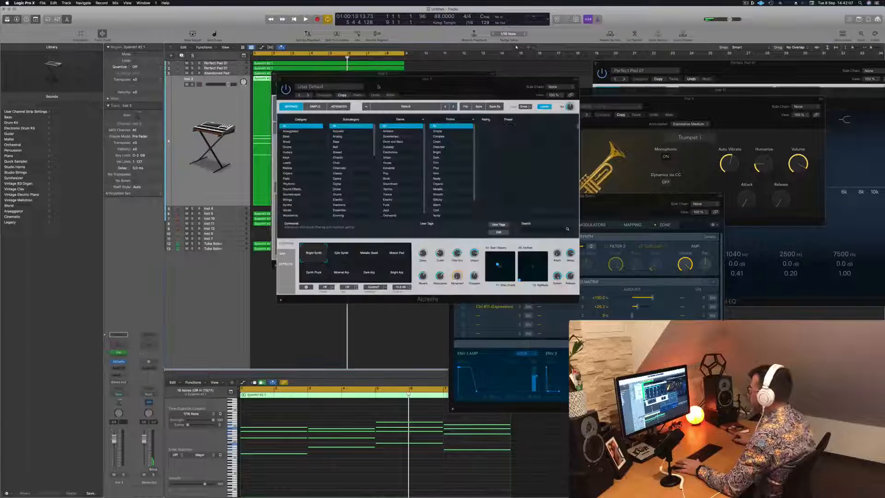
pyautogui.moveTo(402, 79); pyautogui.dragTo(813, 91)
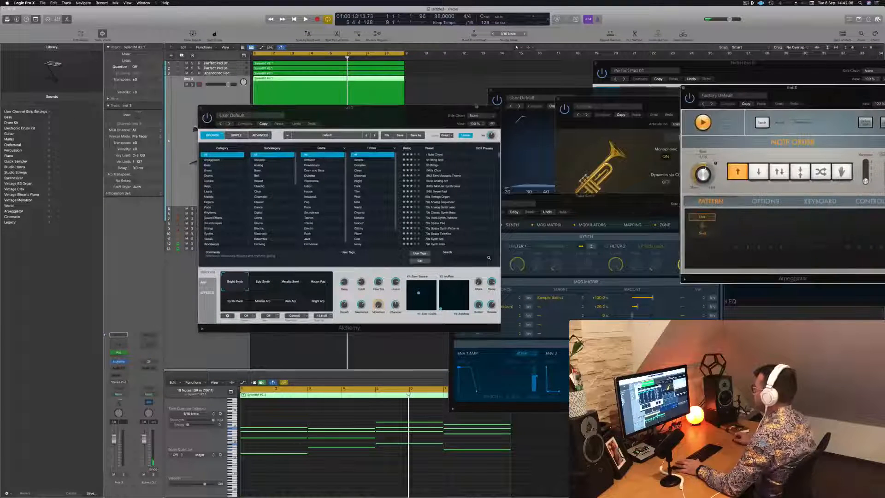
pyautogui.moveTo(436, 108); pyautogui.dragTo(626, 98)
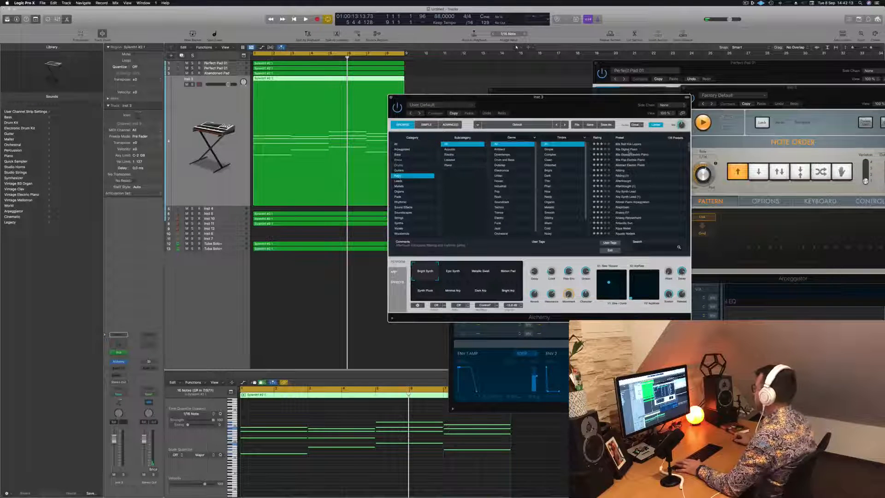
# Try the Alchemy Keys preset 80s Digital Piano on the arpeggiated track during playback
pyautogui.click(629, 149)
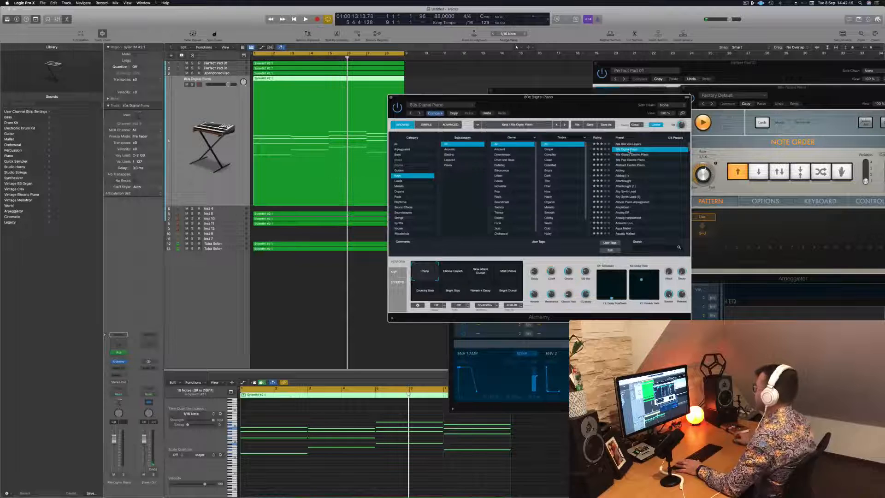
pyautogui.press('space')
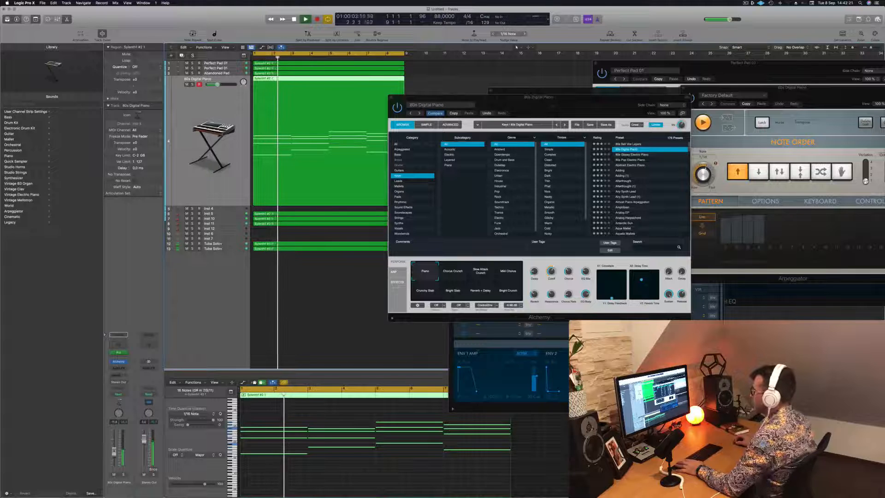
pyautogui.moveTo(597, 102); pyautogui.dragTo(538, 81)
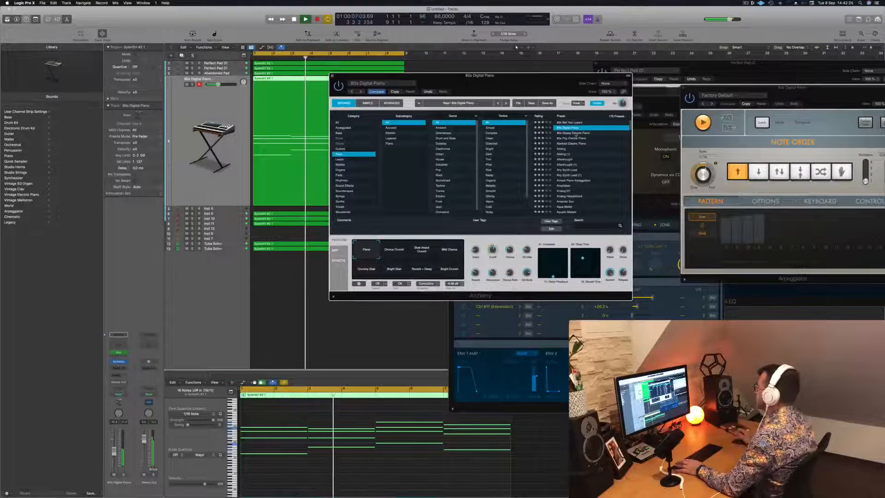
# Load the 80s Glassy Electric Piano preset in Alchemy, adjust the track volume, and audition its Chorus EP snapshot from the start
pyautogui.click(576, 132)
pyautogui.press('Return')
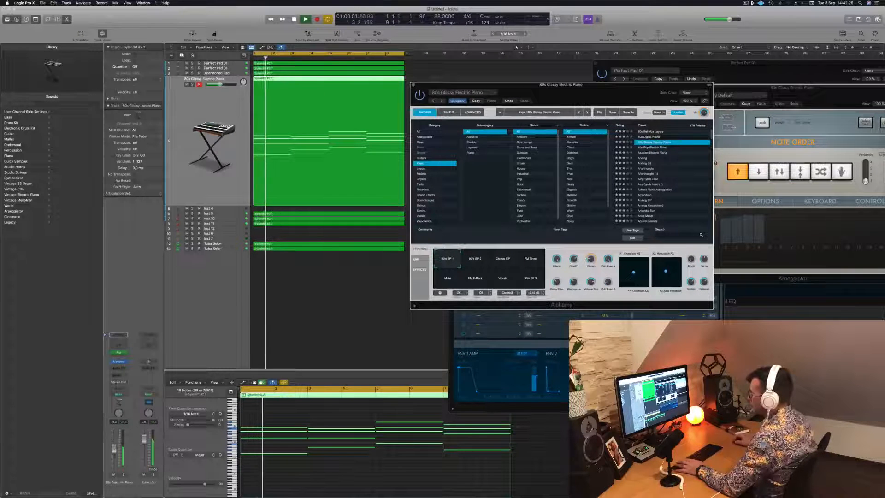
pyautogui.moveTo(220, 84); pyautogui.dragTo(220, 85)
pyautogui.click(507, 259)
pyautogui.click(510, 260)
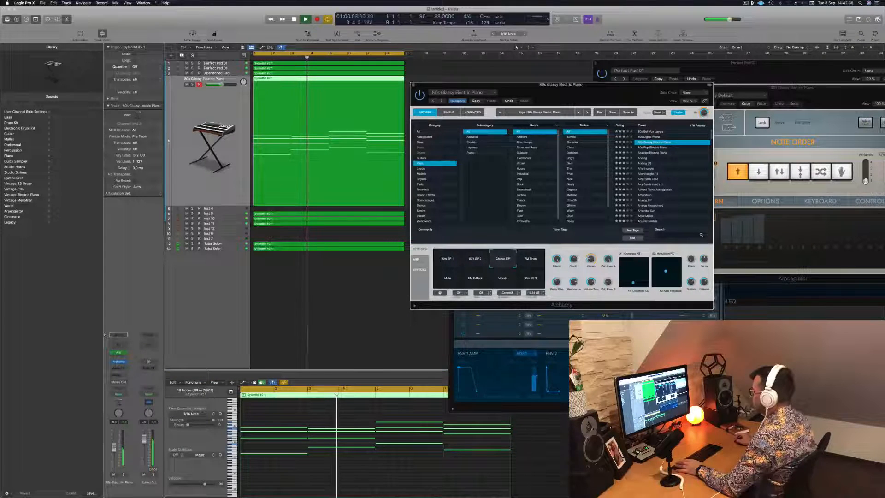
# Add a Channel EQ to the electric piano with a 12 dB/Oct low cut at 446 Hz and a high shelf of -7.4 dB at 4640 Hz
pyautogui.click(118, 344)
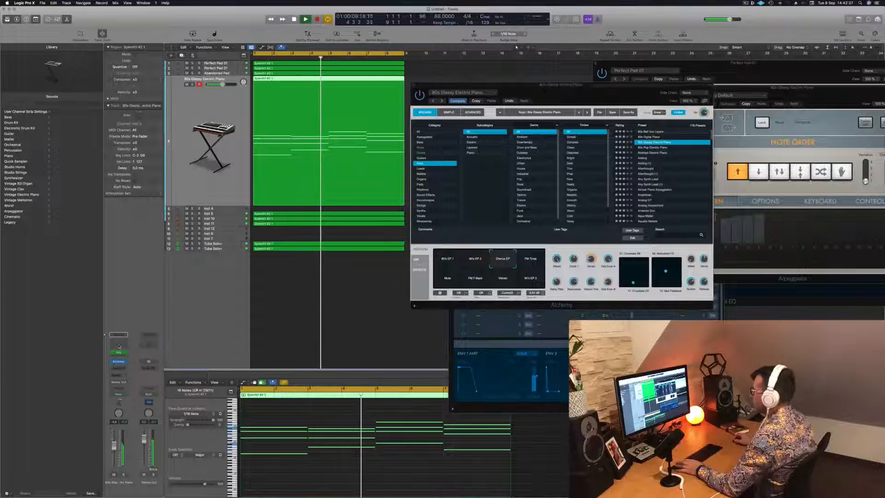
pyautogui.click(302, 106)
pyautogui.moveTo(301, 154); pyautogui.dragTo(446, 148)
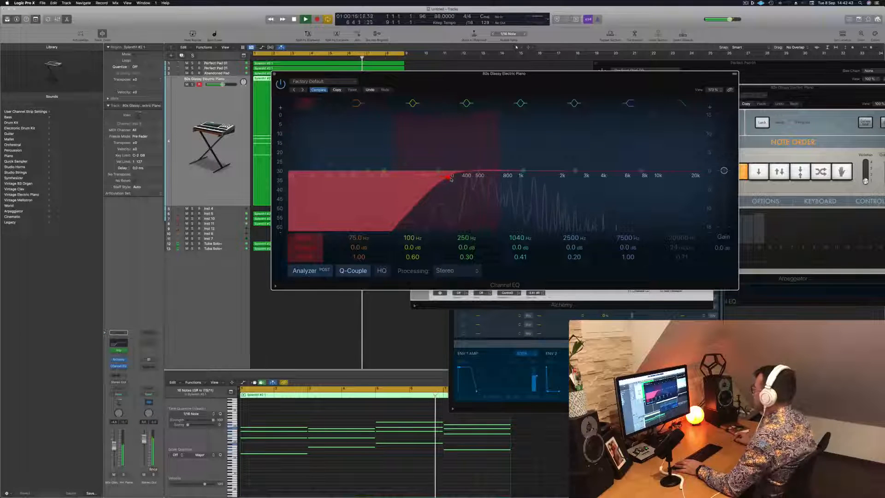
pyautogui.moveTo(640, 171); pyautogui.dragTo(612, 208)
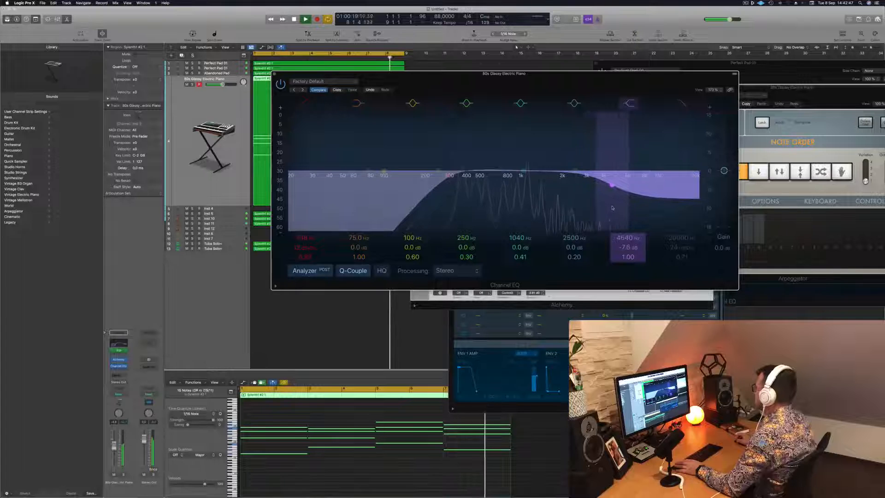
pyautogui.moveTo(451, 176); pyautogui.dragTo(472, 177)
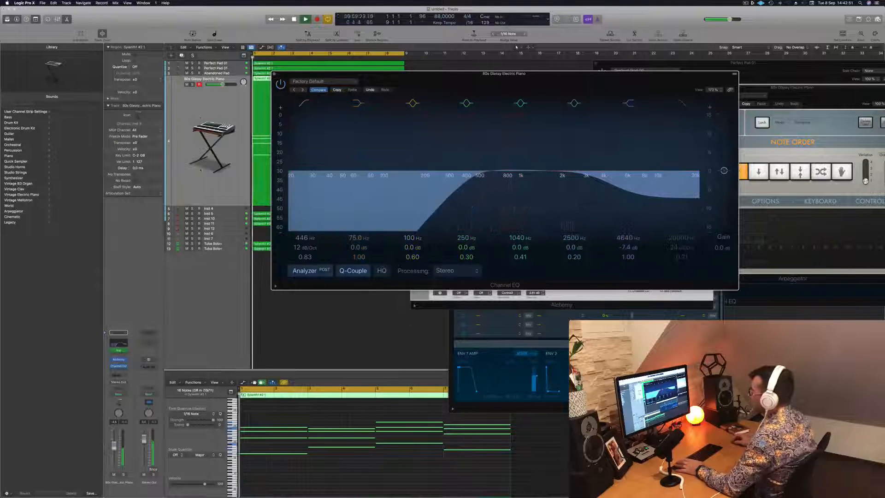
pyautogui.press('space')
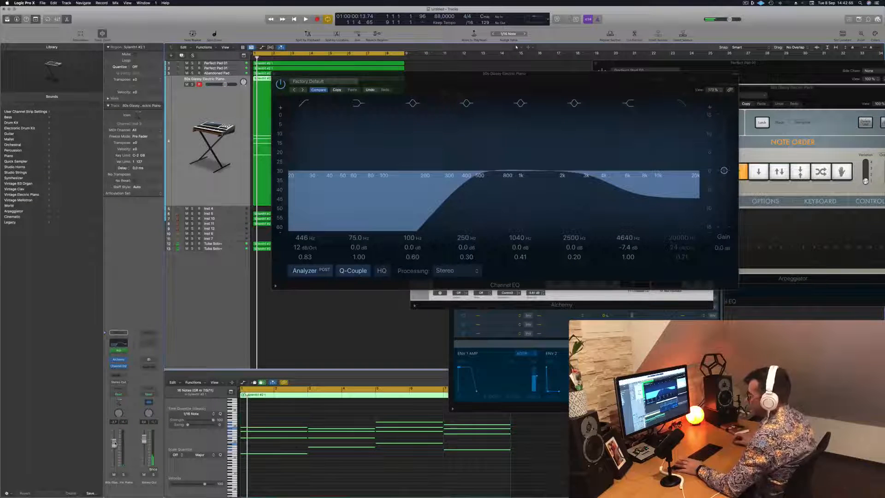
# Transpose the electric piano's chord notes down one octave and replay the mix to compare
pyautogui.press('space')
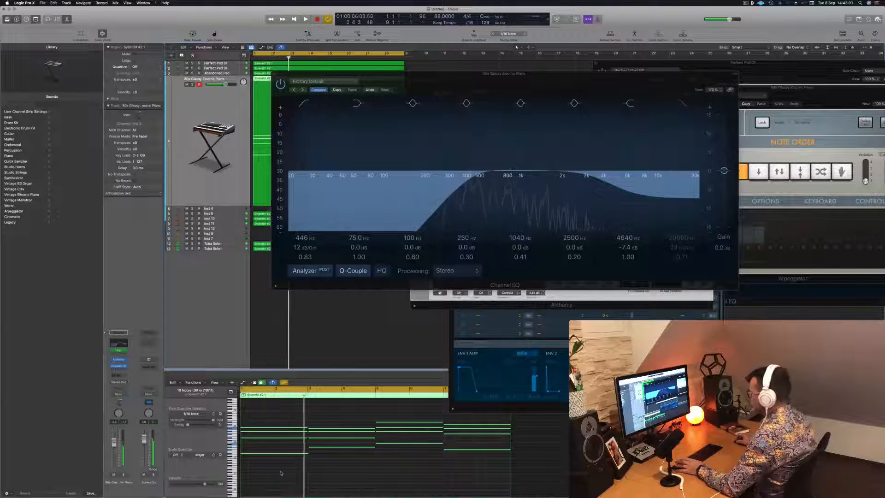
pyautogui.press('space')
pyautogui.press('space')
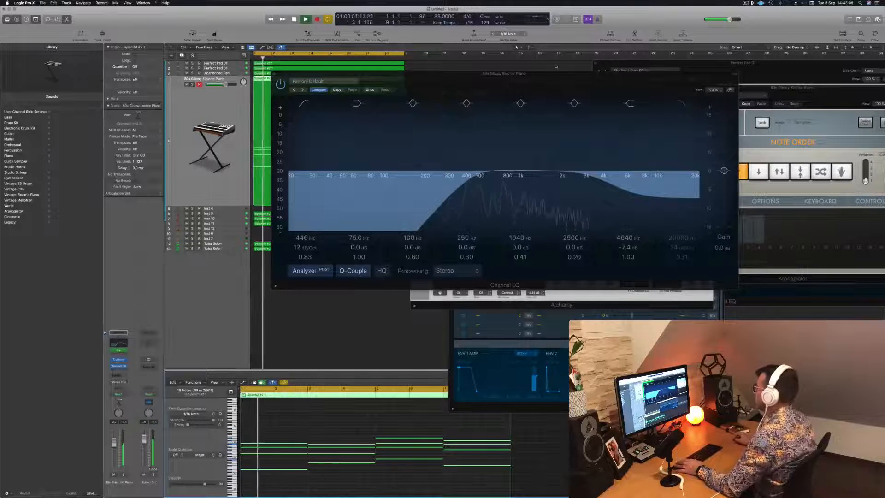
# Audition Alchemy's FM Tines, Mute, FM F-Back and Vibrato snapshots on the electric piano and select 80's EP 3
pyautogui.moveTo(561, 73); pyautogui.dragTo(532, 216)
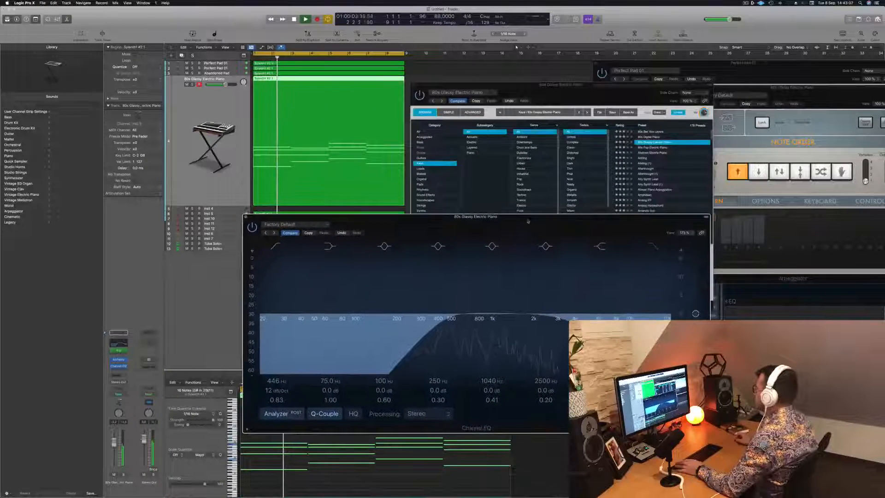
pyautogui.click(608, 98)
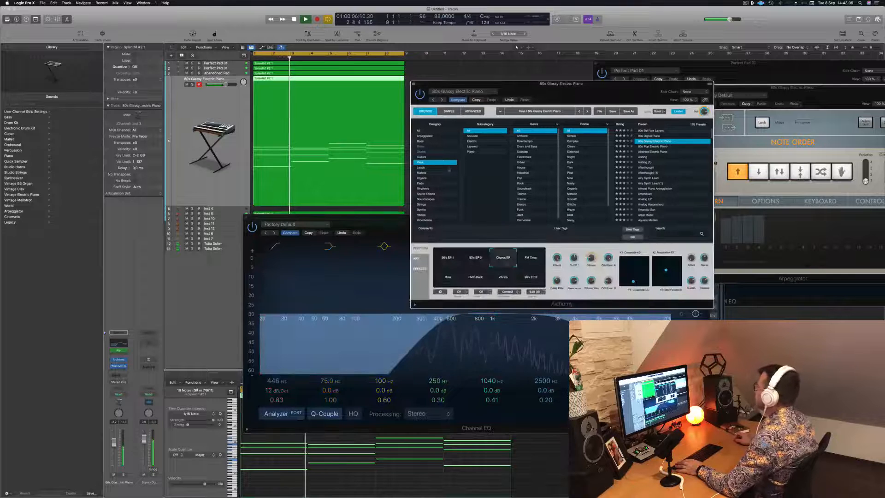
pyautogui.click(529, 258)
pyautogui.click(448, 277)
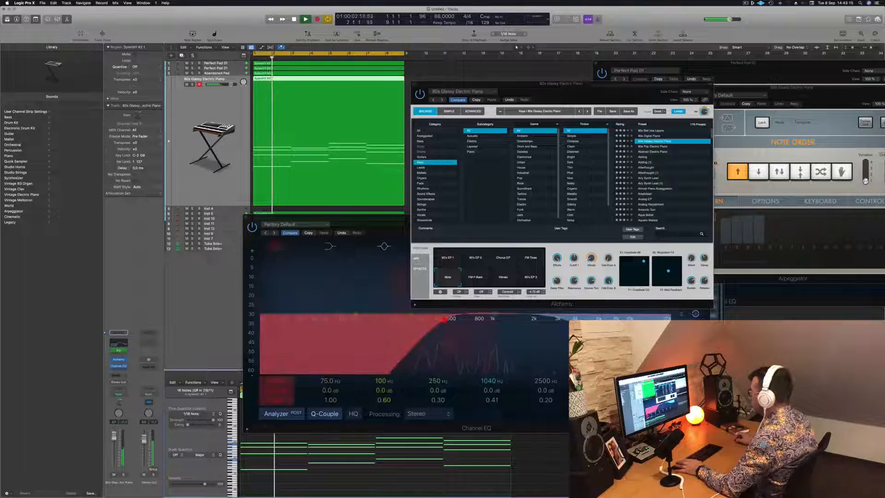
pyautogui.click(476, 278)
pyautogui.click(505, 278)
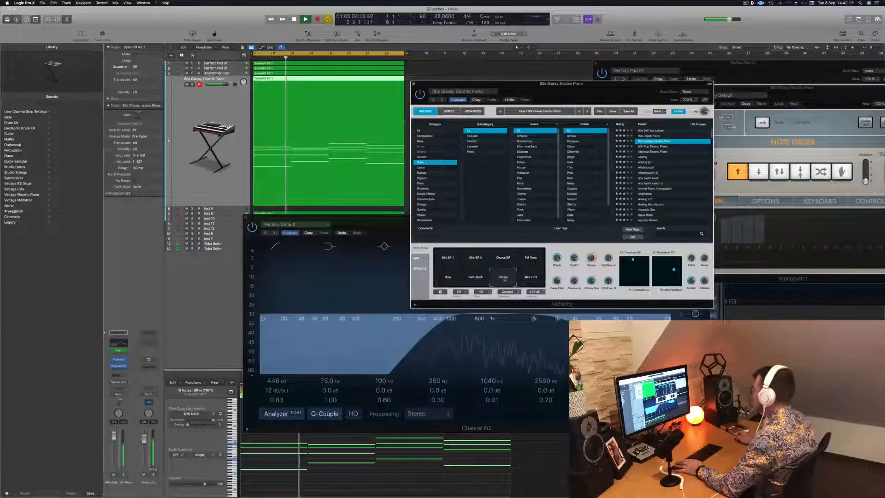
pyautogui.click(533, 279)
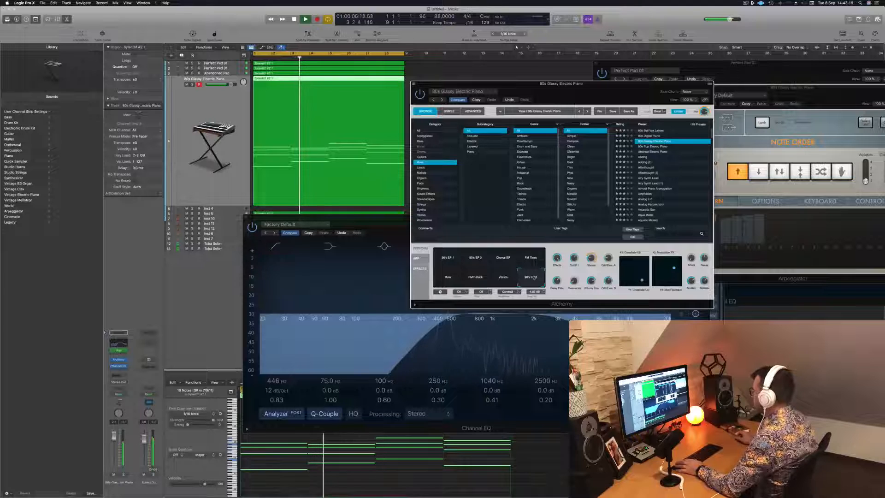
pyautogui.moveTo(591, 101); pyautogui.dragTo(609, 93)
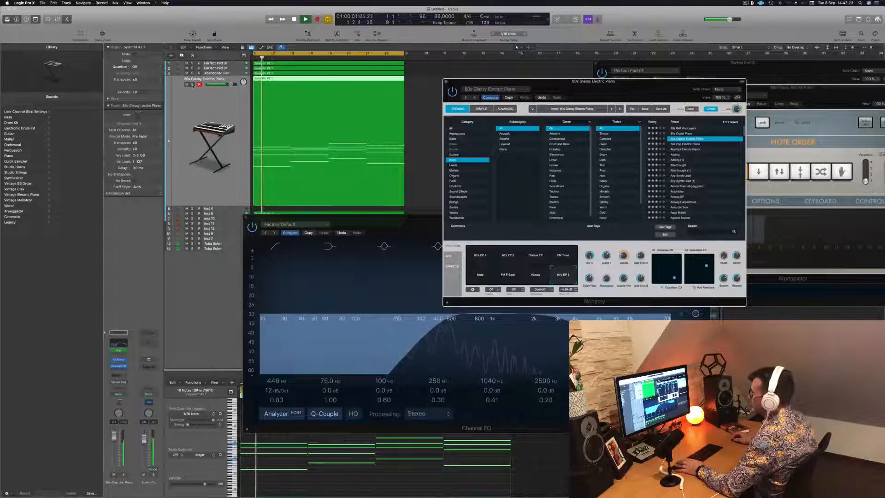
# Solo the electric piano, set the Arpeggiator rate to 1/8, and unsolo the track to replay the full mix from the start
pyautogui.click(192, 84)
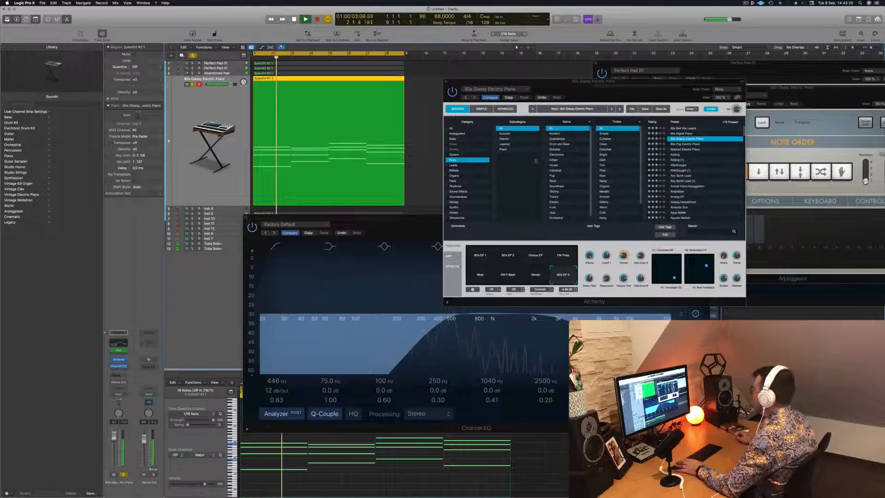
pyautogui.moveTo(820, 88); pyautogui.dragTo(704, 85)
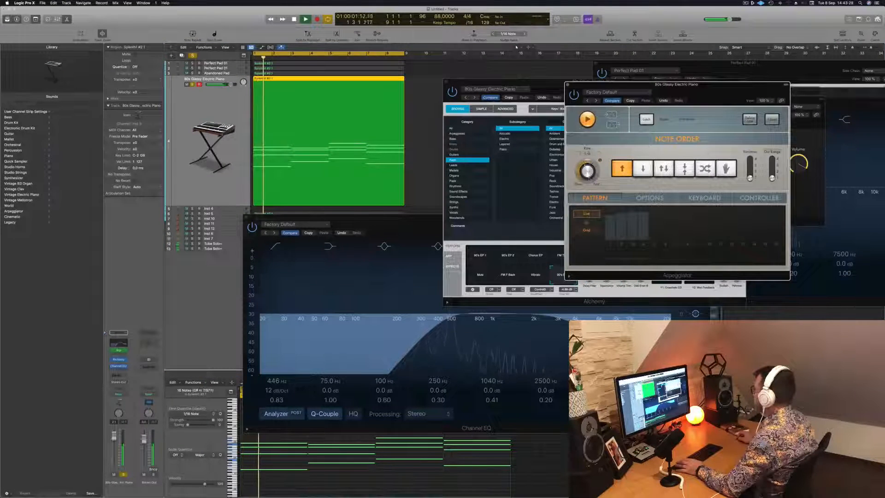
pyautogui.moveTo(717, 91); pyautogui.dragTo(684, 93)
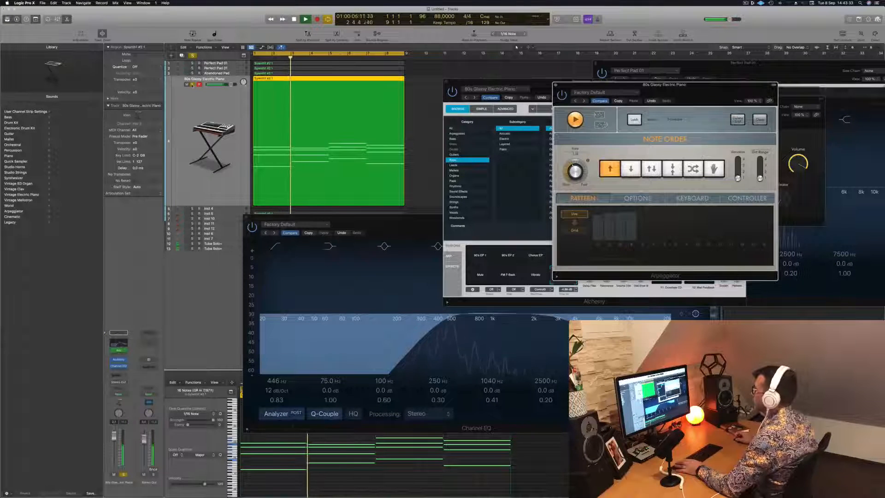
pyautogui.click(192, 85)
pyautogui.press('Return')
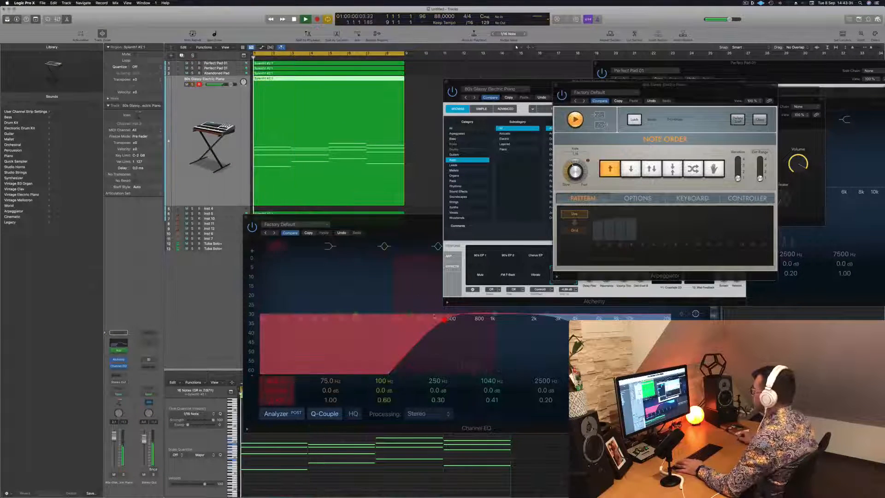
# Lower the electric piano's Channel EQ low cut to 175 Hz and close the EQ window
pyautogui.click(446, 321)
pyautogui.moveTo(414, 320); pyautogui.dragTo(399, 322)
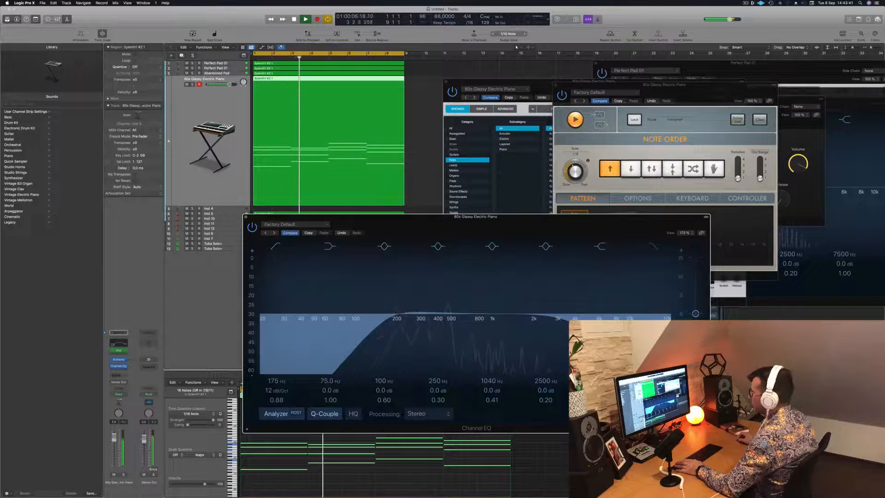
pyautogui.moveTo(421, 228); pyautogui.dragTo(440, 226)
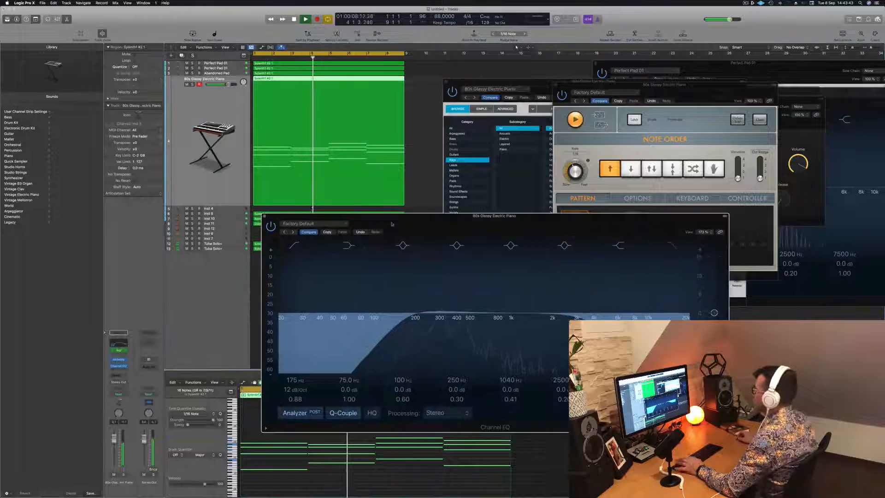
pyautogui.click(265, 216)
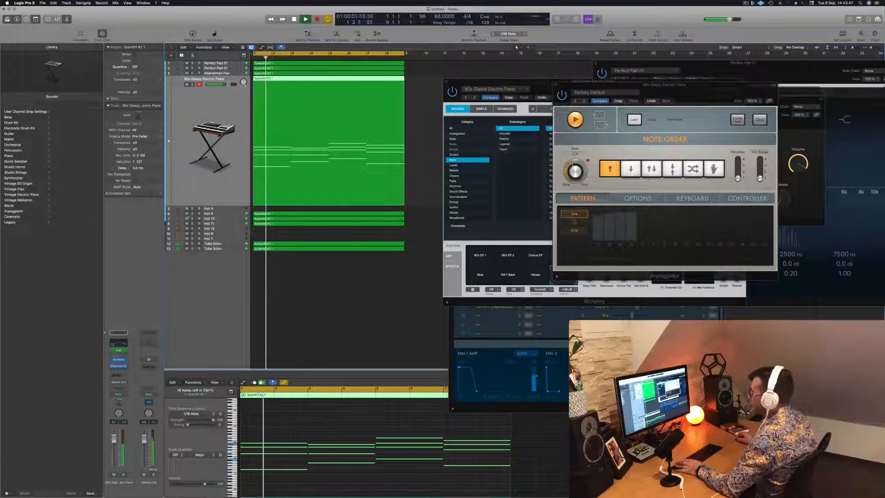
# Mute the three tracks with regions directly below Inst 4 and play the remaining mix with the Arpeggiator window moved lower
pyautogui.moveTo(186, 214); pyautogui.dragTo(187, 224)
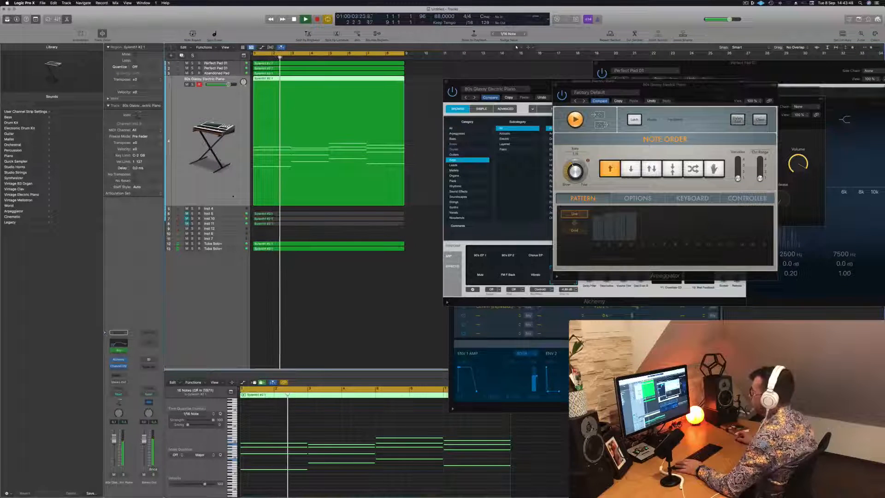
pyautogui.press('super+Left')
pyautogui.scroll(-3, 219, 179)
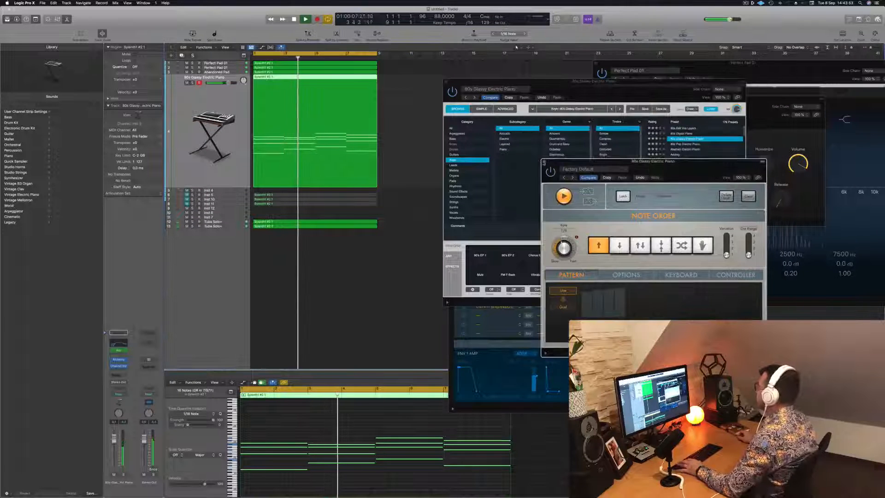
# Close the electric piano's Arpeggiator and Alchemy windows and stop the playback
pyautogui.click(548, 94)
pyautogui.moveTo(547, 93); pyautogui.dragTo(543, 107)
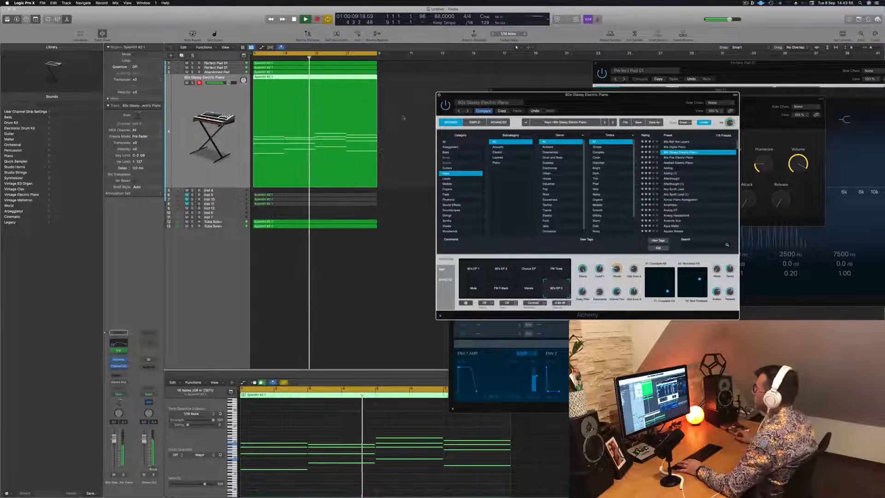
pyautogui.click(440, 94)
pyautogui.scroll(1, 439, 166)
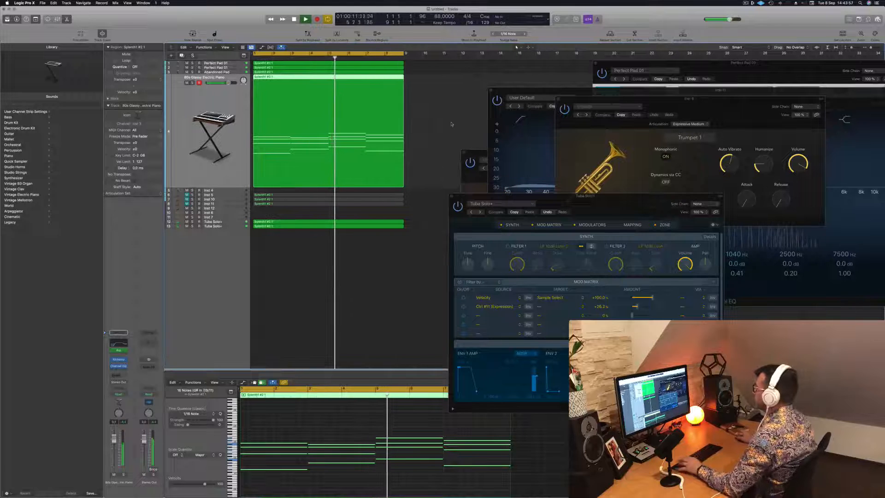
pyautogui.press('space')
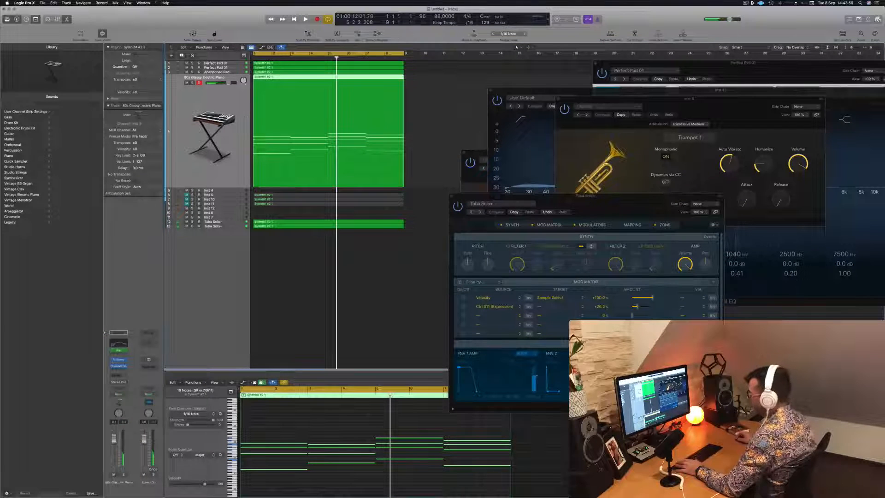
# Reopen the electric piano's Arpeggiator, replay the mix from the start, and lower the track's volume fader slightly
pyautogui.click(118, 350)
pyautogui.press('Return')
pyautogui.moveTo(679, 163); pyautogui.dragTo(624, 169)
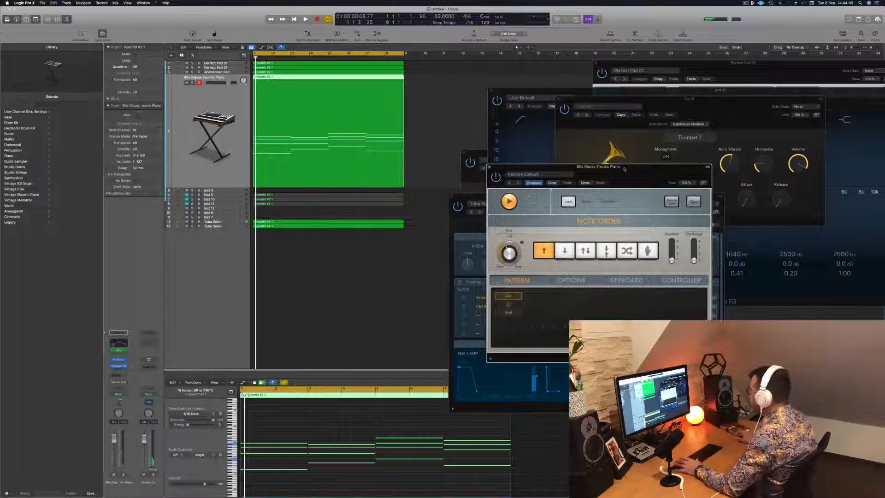
pyautogui.moveTo(620, 168); pyautogui.dragTo(615, 168)
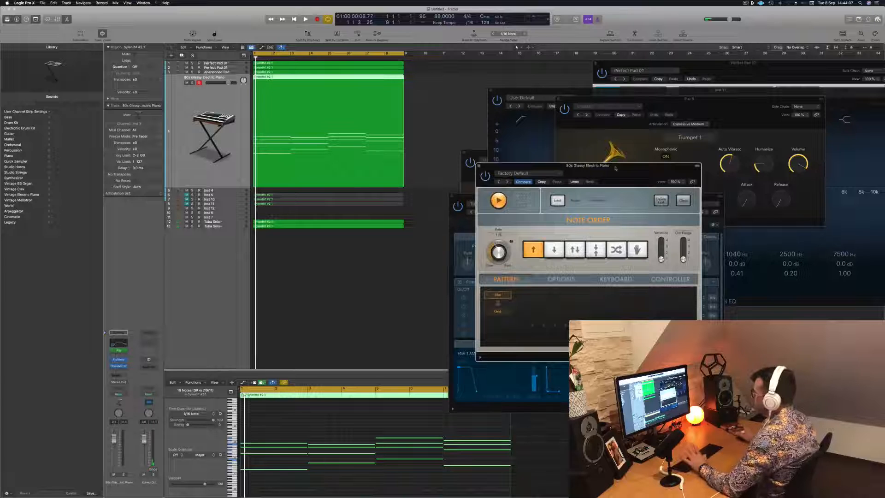
pyautogui.moveTo(616, 168); pyautogui.dragTo(611, 169)
pyautogui.press('space')
pyautogui.press('space')
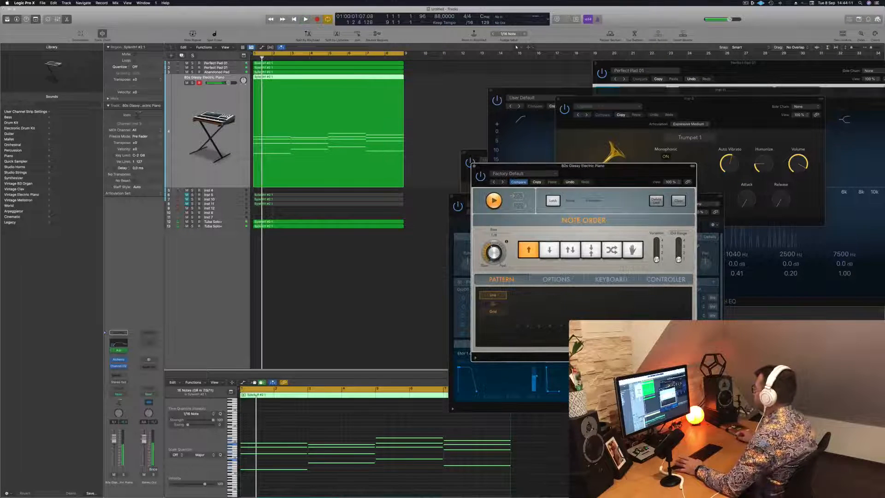
pyautogui.press('space')
pyautogui.moveTo(607, 178); pyautogui.dragTo(593, 246)
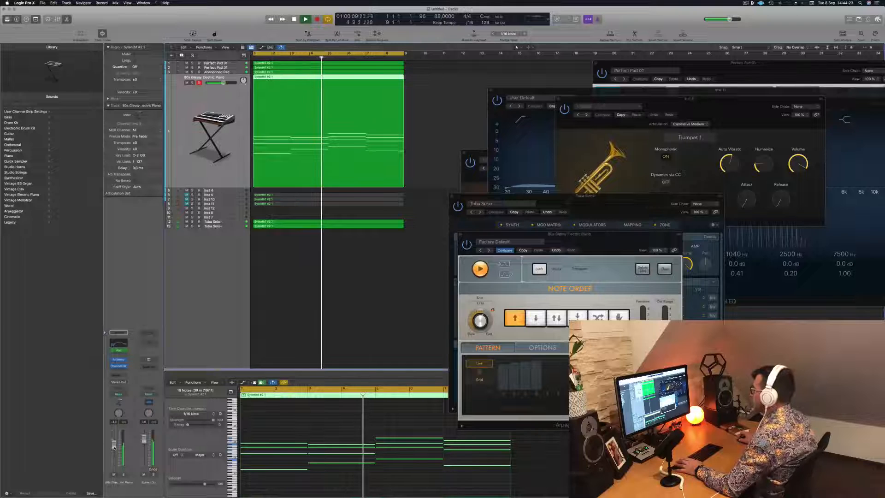
# Close the Arpeggiator window and the Tuba Solo+ instrument window, and stop playback
pyautogui.moveTo(473, 231); pyautogui.dragTo(462, 238)
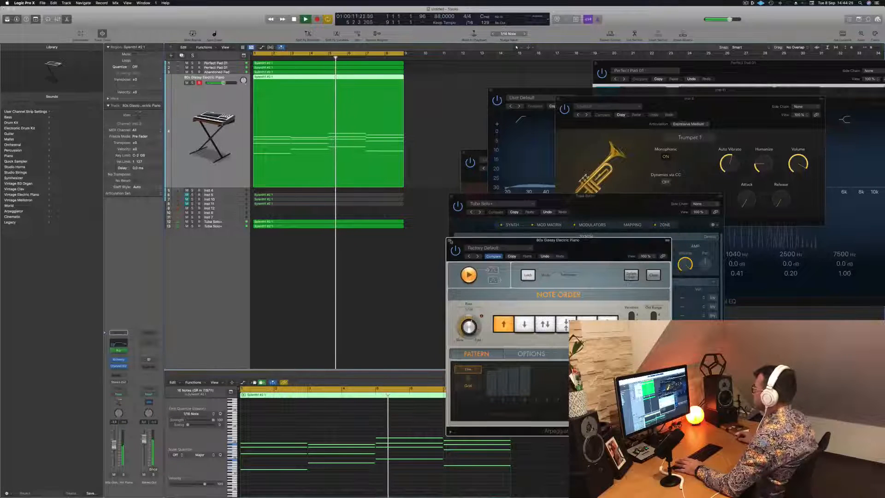
pyautogui.press('super+w')
pyautogui.moveTo(477, 195); pyautogui.dragTo(472, 196)
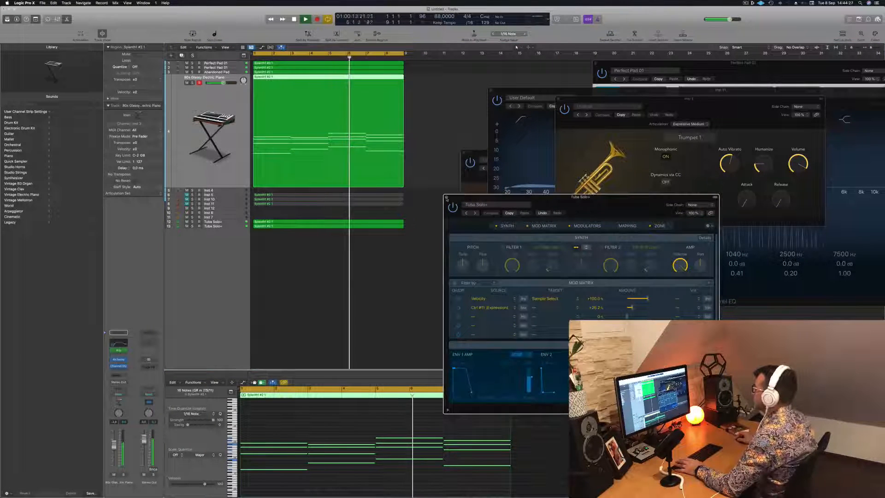
pyautogui.press('super+w')
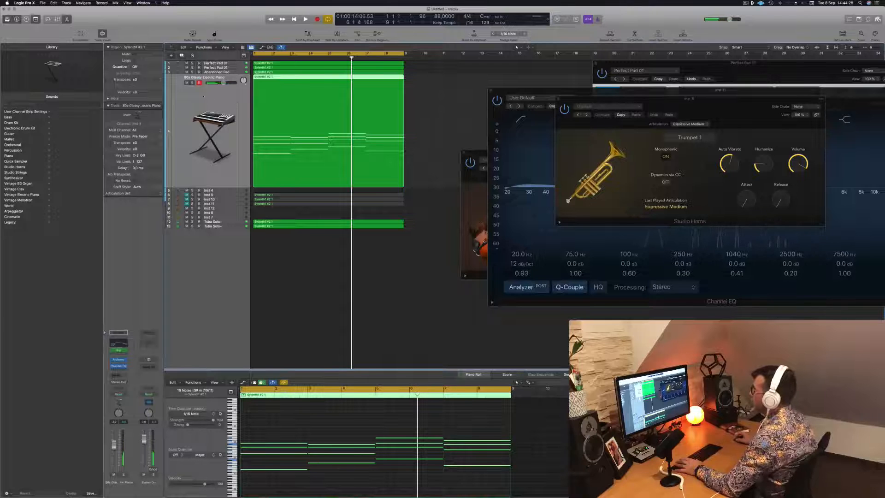
# Copy the electric piano's chord region to the empty Inst 4 track directly below it and enlarge that track's height
pyautogui.moveTo(349, 78); pyautogui.dragTo(319, 195)
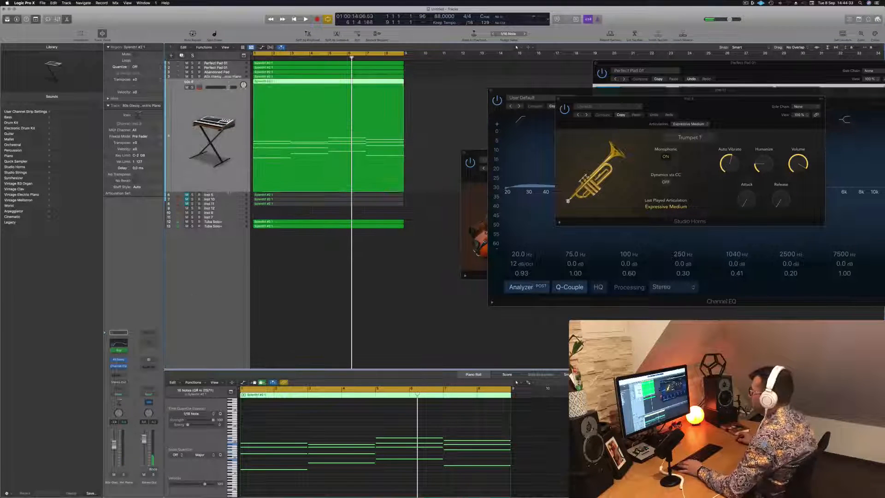
pyautogui.moveTo(229, 191); pyautogui.dragTo(229, 209)
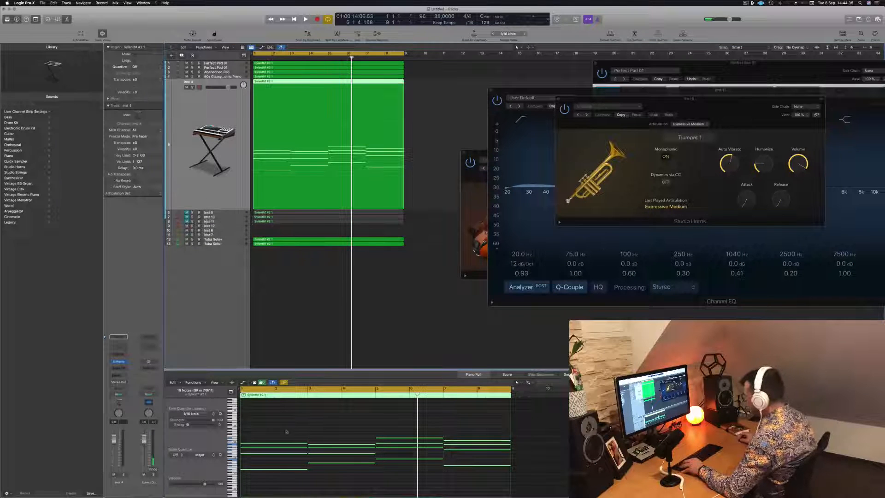
# Shorten all notes of the copied region to brief stabs, duplicate them one bar later, and play from the start
pyautogui.scroll(-3, 286, 431)
pyautogui.moveTo(510, 415); pyautogui.dragTo(452, 425)
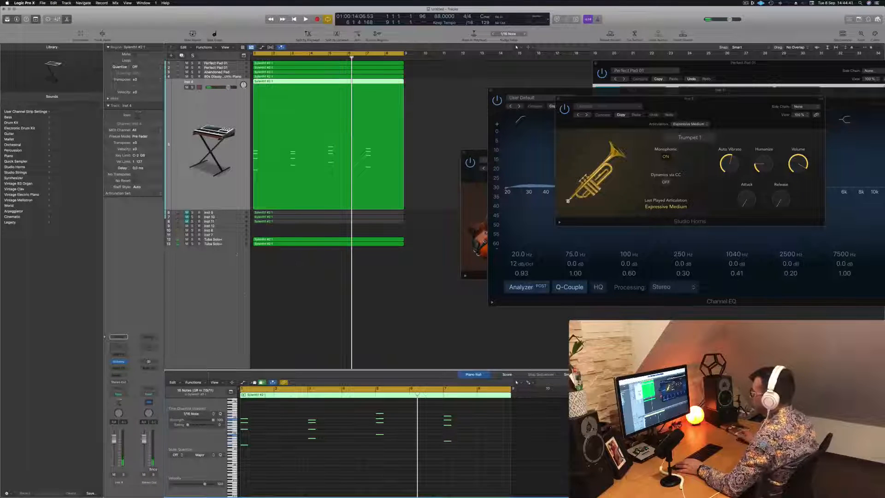
pyautogui.moveTo(244, 421); pyautogui.dragTo(279, 423)
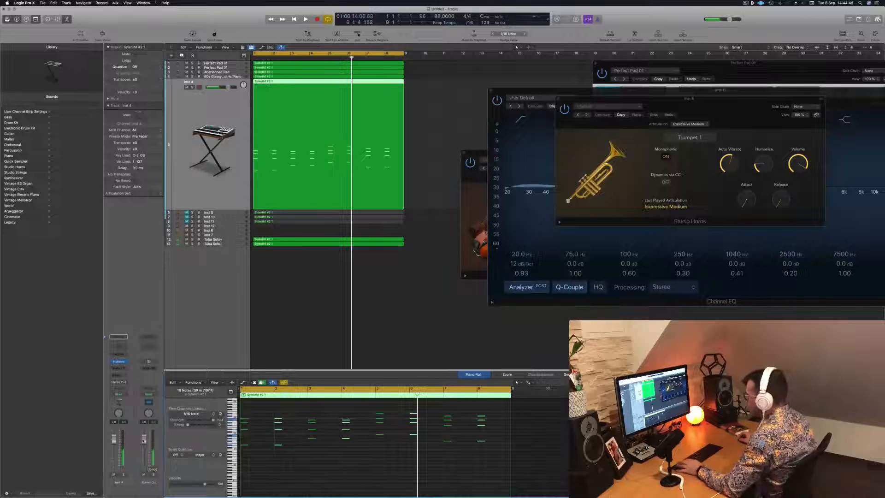
pyautogui.press('Return')
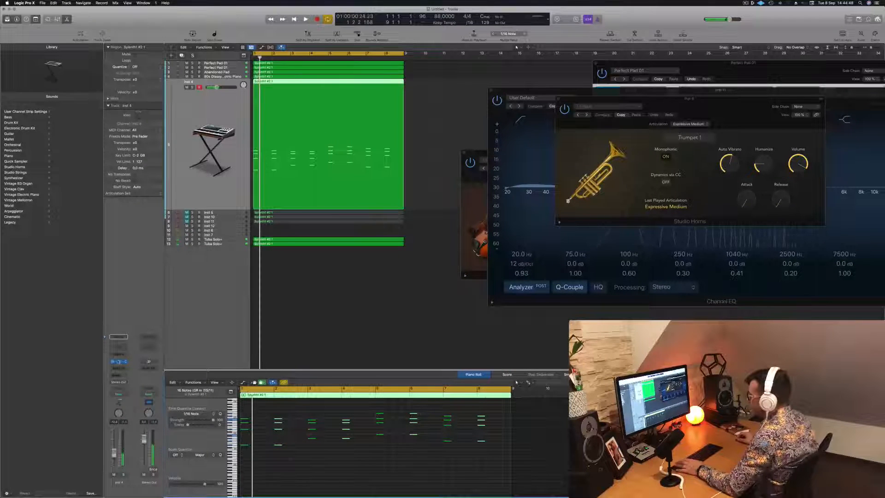
# Load Alchemy's Brassy Jazz Ensemble preset from the Pads category's Fast Attack subcategory on the chord stab track
pyautogui.click(118, 362)
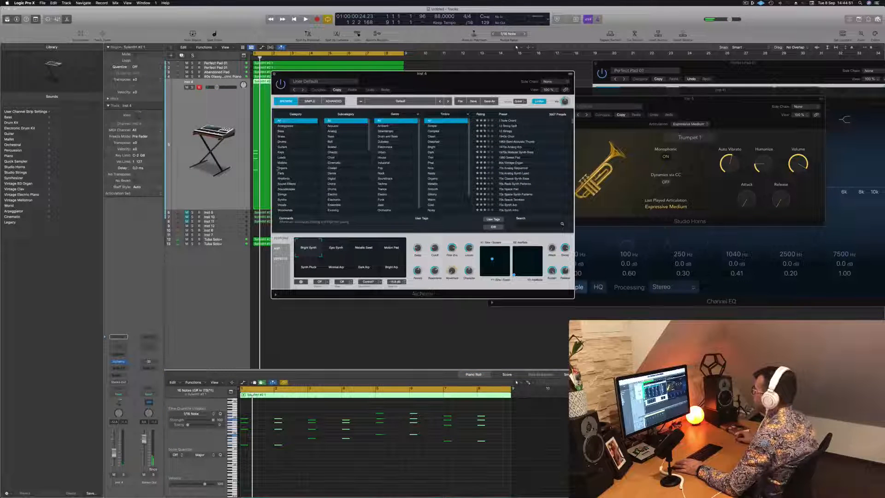
pyautogui.click(280, 173)
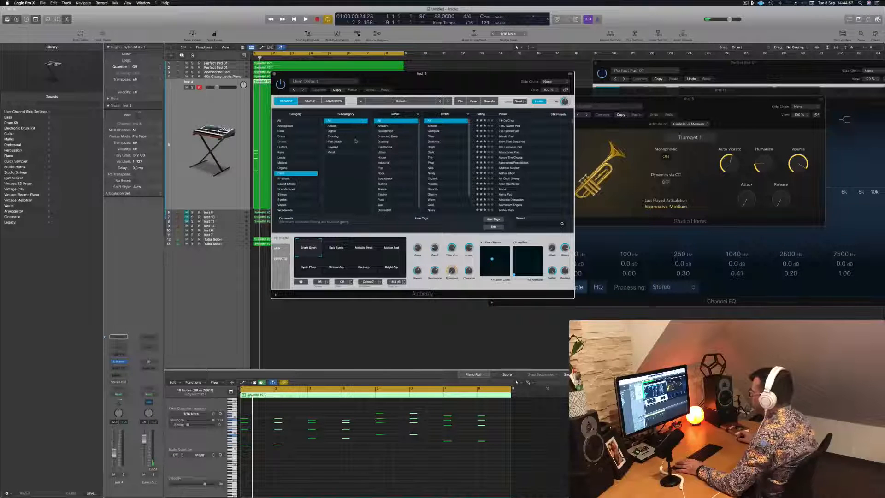
pyautogui.click(335, 141)
pyautogui.click(512, 141)
pyautogui.moveTo(469, 93); pyautogui.dragTo(593, 89)
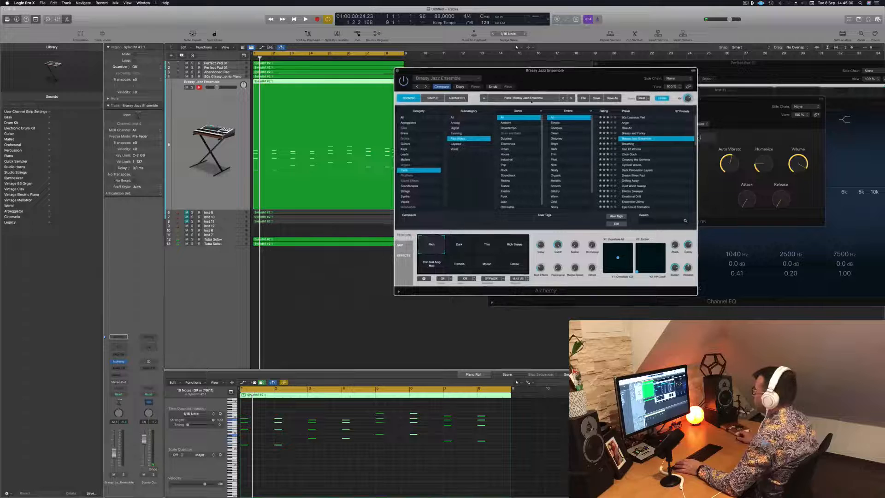
# Add a Bus 1 send to Aux 1 on the Brassy Jazz Ensemble track and listen to it in the mix
pyautogui.click(118, 373)
pyautogui.moveTo(123, 382)
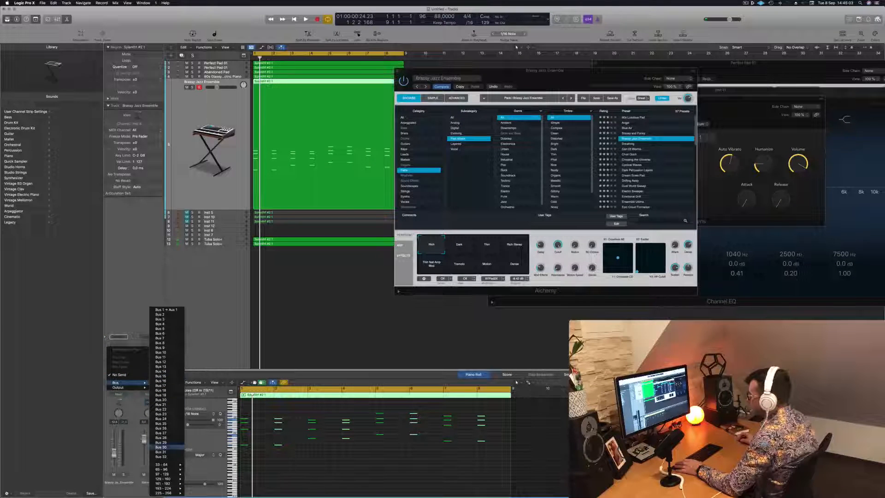
pyautogui.click(166, 310)
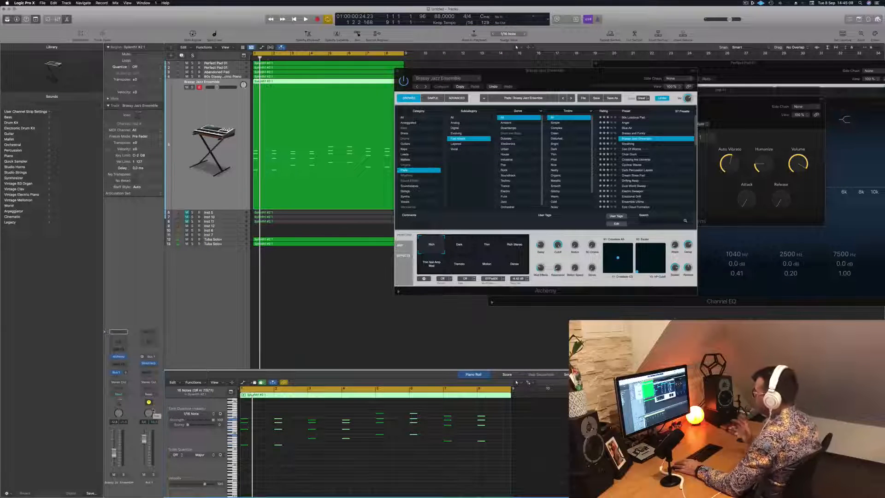
pyautogui.press('space')
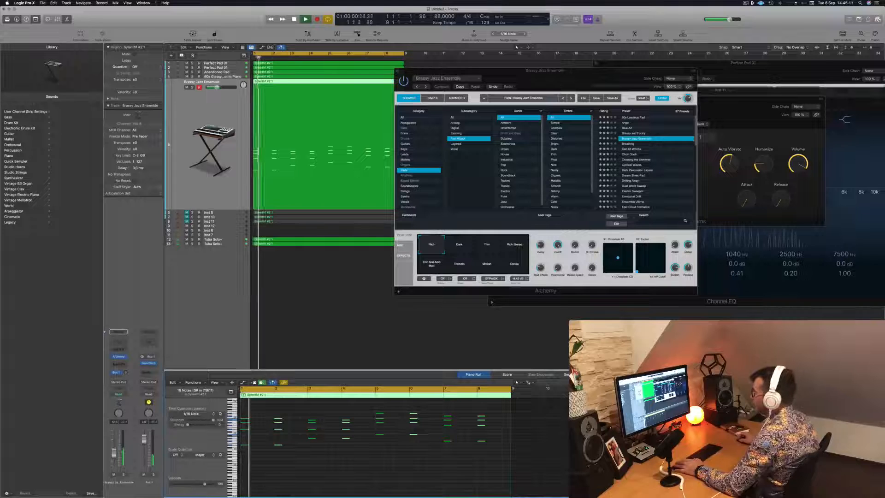
pyautogui.press('space')
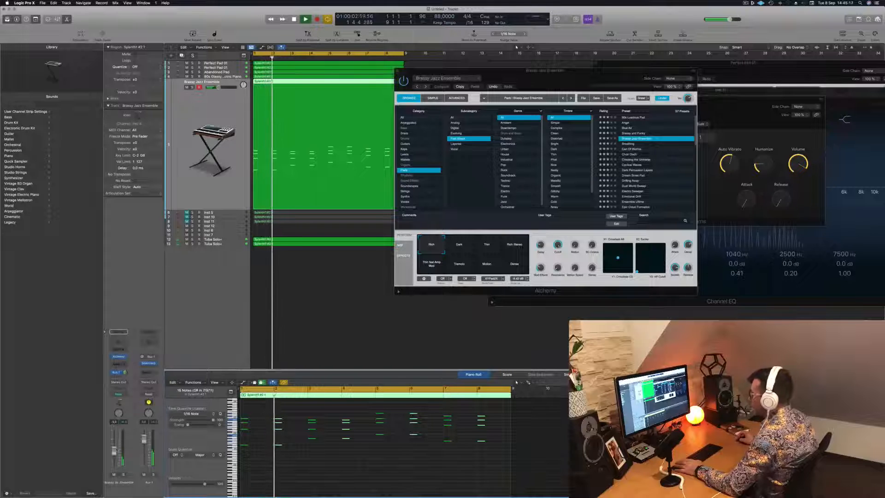
# Select Alchemy's Dark snapshot, raise the Brassy Jazz Ensemble track's volume slightly, and replay the mix from the start
pyautogui.click(458, 244)
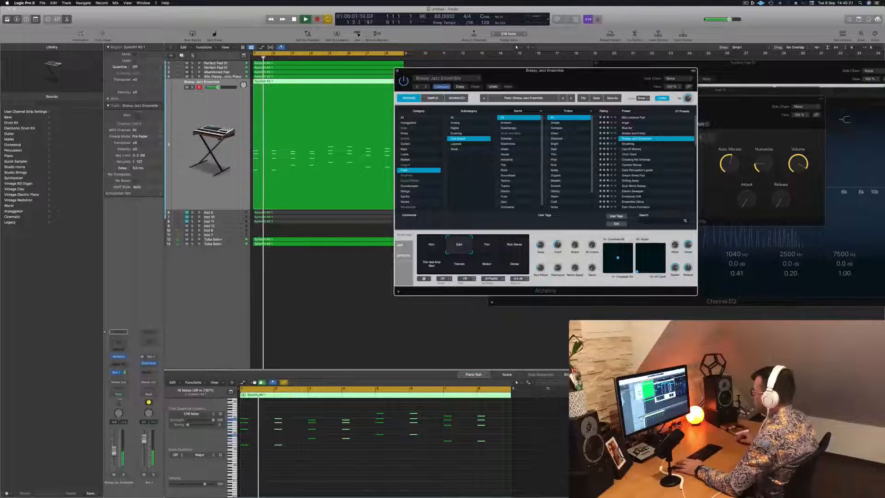
pyautogui.click(114, 449)
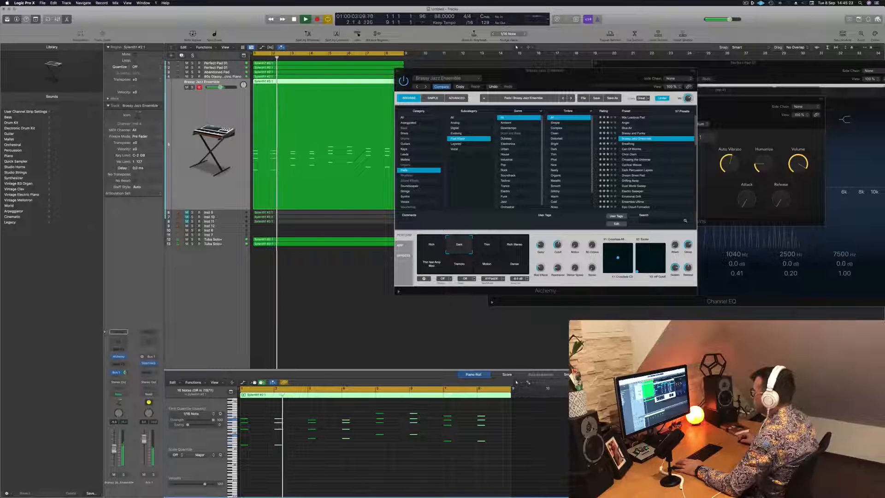
pyautogui.press('Return')
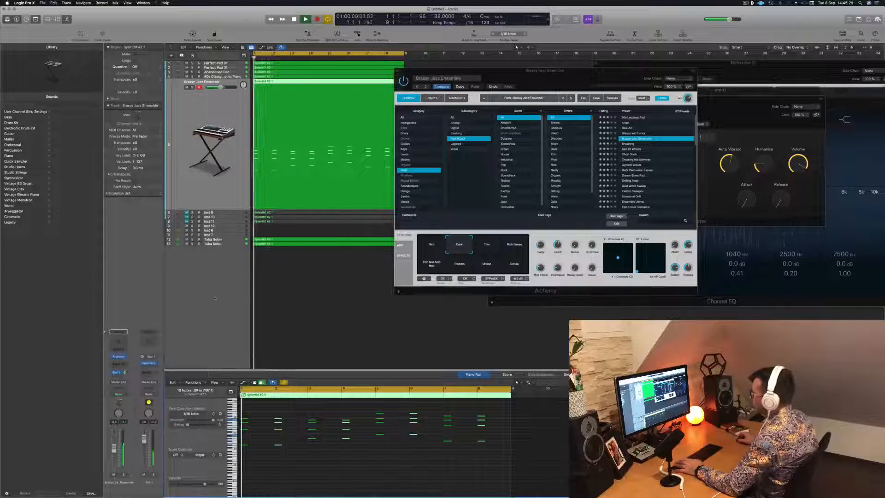
# Audition the Brassy Jazz Ensemble snapshots Thin, Dense, the thin amp-mod variant, Tremolo and Dark during playback
pyautogui.click(490, 246)
pyautogui.click(517, 247)
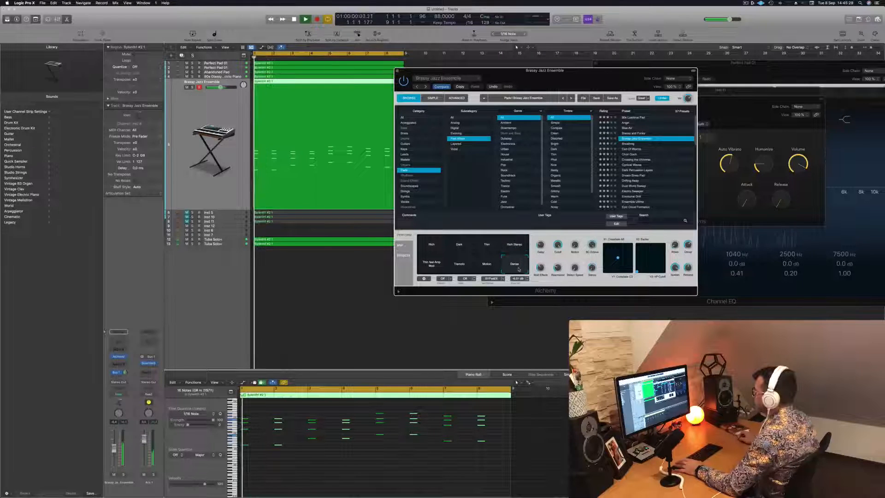
pyautogui.click(431, 267)
pyautogui.press('Return')
pyautogui.click(453, 271)
pyautogui.click(462, 247)
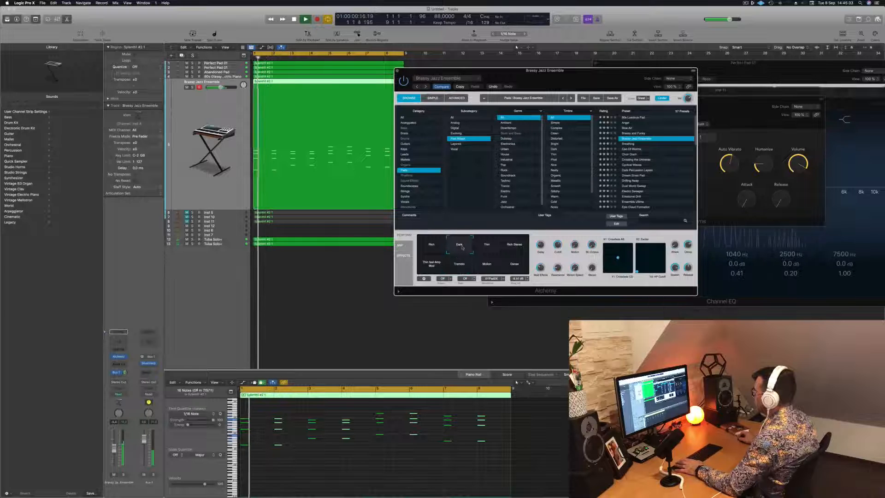
pyautogui.press('Return')
pyautogui.moveTo(562, 82); pyautogui.dragTo(559, 80)
pyautogui.press('Return')
pyautogui.moveTo(115, 451); pyautogui.dragTo(114, 454)
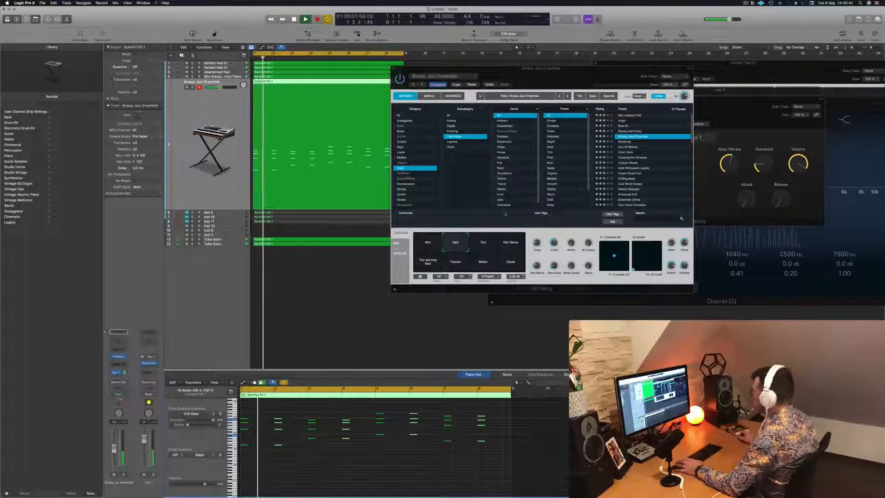
# Audition the Alchemy presets Breathing, Can Of Worms and the choir preset listed below them, restarting playback for each
pyautogui.click(625, 142)
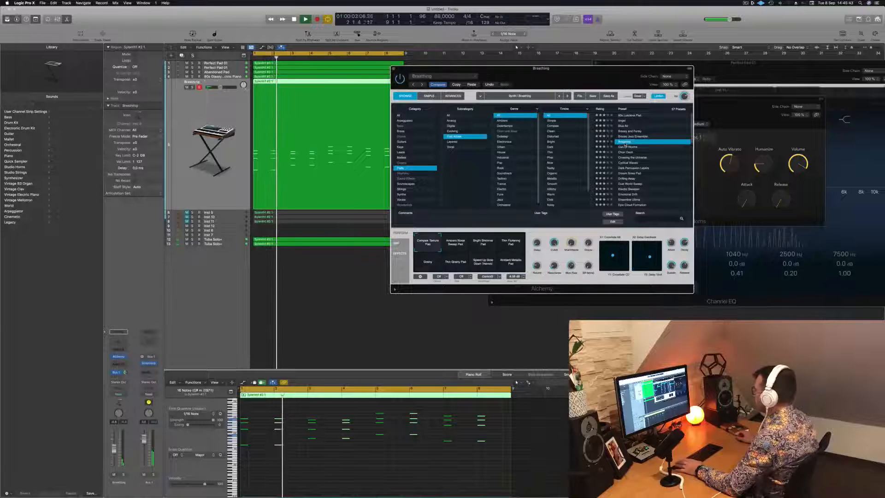
pyautogui.press('space')
pyautogui.press('space')
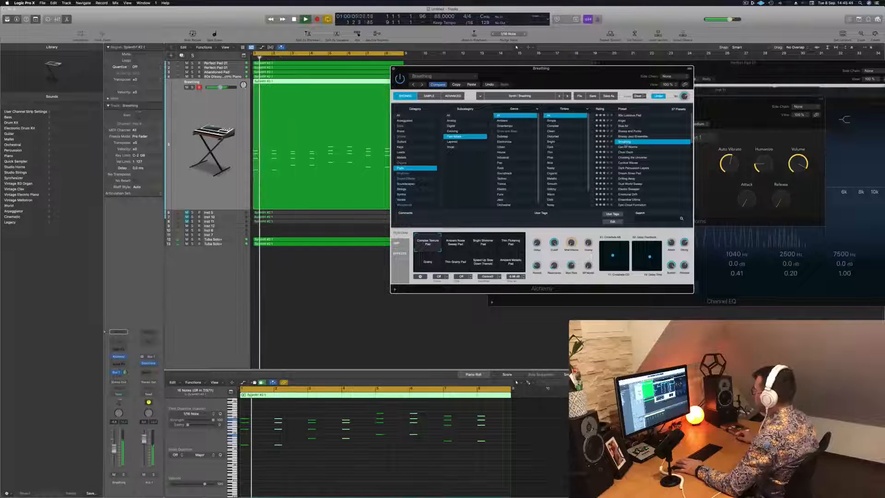
pyautogui.click(627, 147)
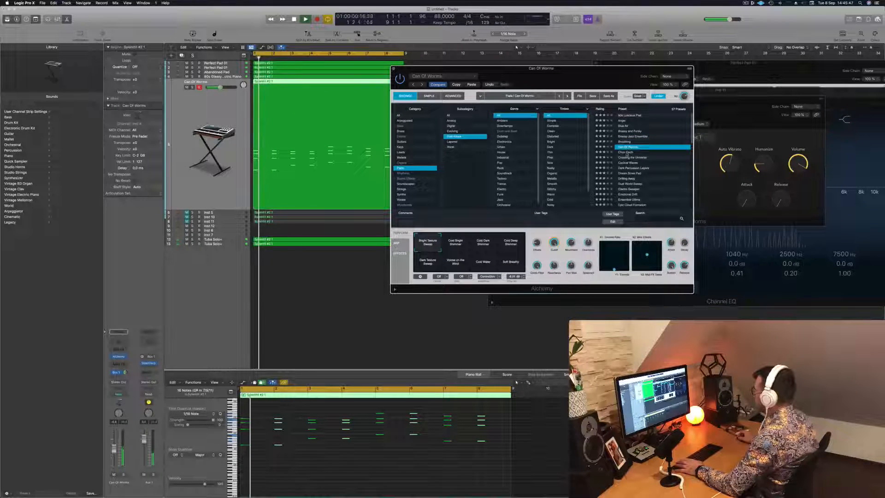
pyautogui.click(627, 153)
pyautogui.press('space')
pyautogui.press('space')
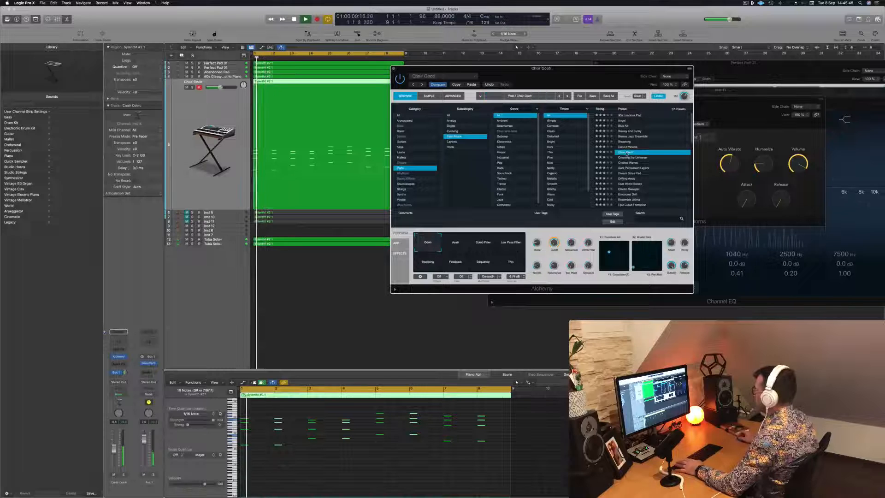
pyautogui.press('space')
pyautogui.press('space')
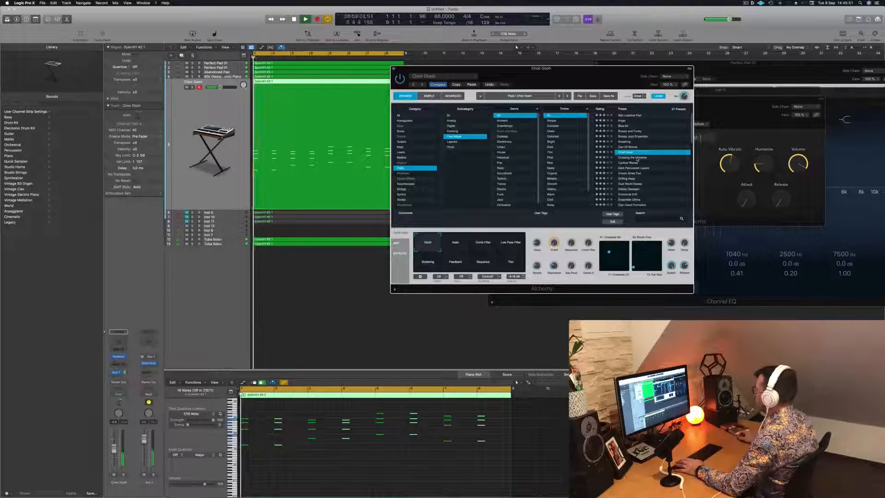
# Audition the presets Crossing the Universe, Cyclical Waves, Dark Percussion Layers and Drifting Away against the loop
pyautogui.click(637, 158)
pyautogui.press('space')
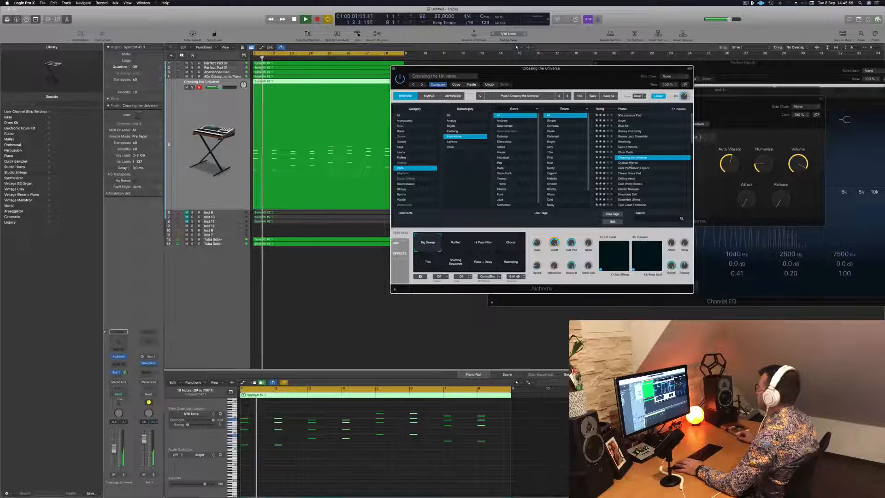
pyautogui.click(634, 163)
pyautogui.press('space')
pyautogui.press('space')
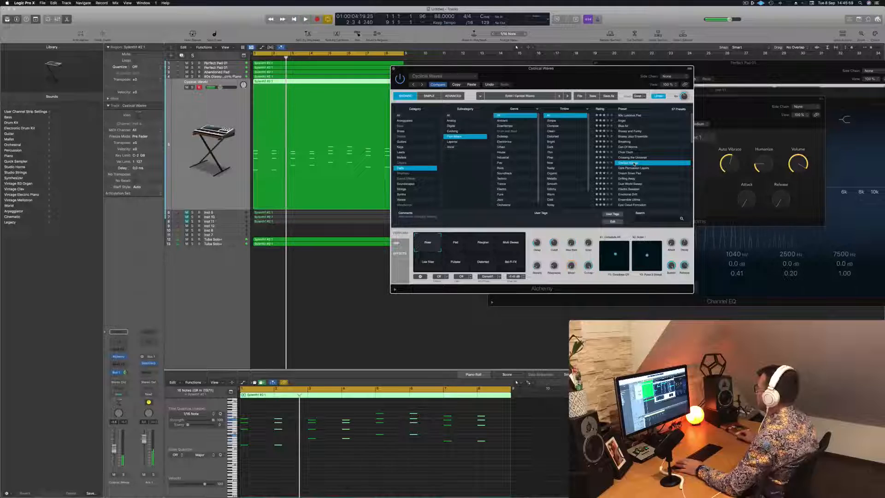
pyautogui.click(645, 168)
pyautogui.press('space')
pyautogui.press('space')
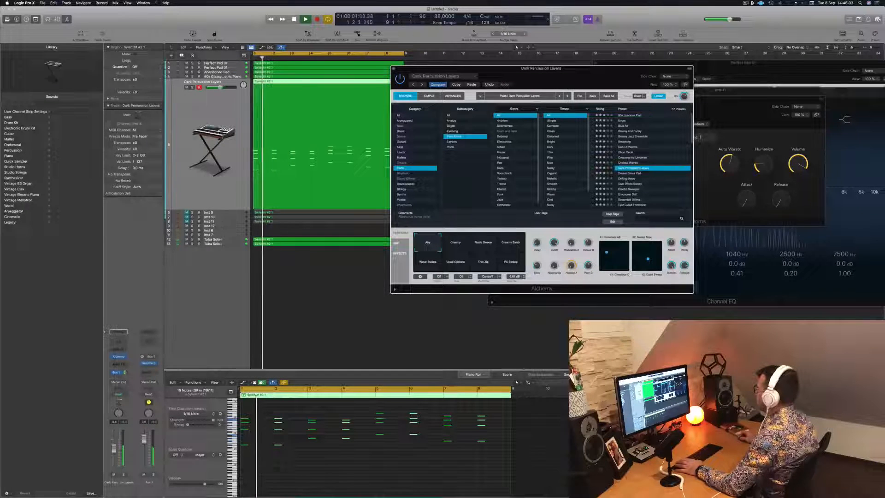
pyautogui.click(628, 179)
pyautogui.press('space')
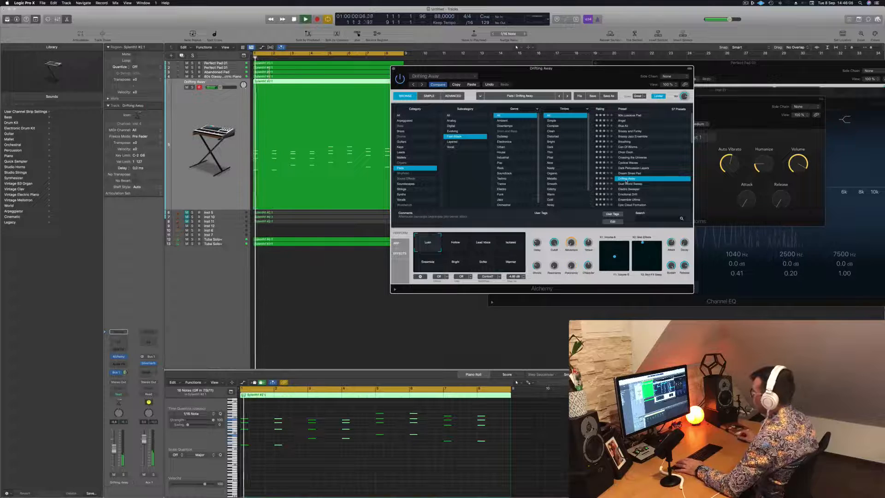
pyautogui.press('space')
pyautogui.press('space')
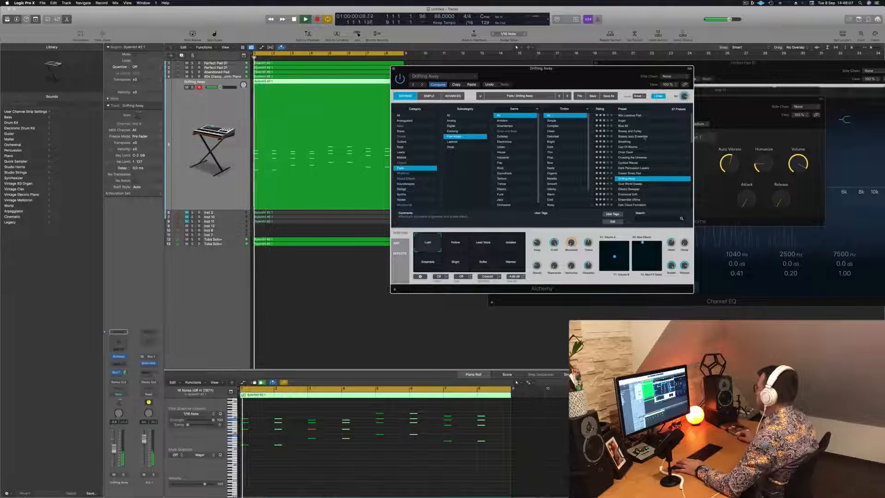
# Audition the presets Breathing, 80s Luscious Pad, Angel and Blue Air on the same track
pyautogui.click(627, 141)
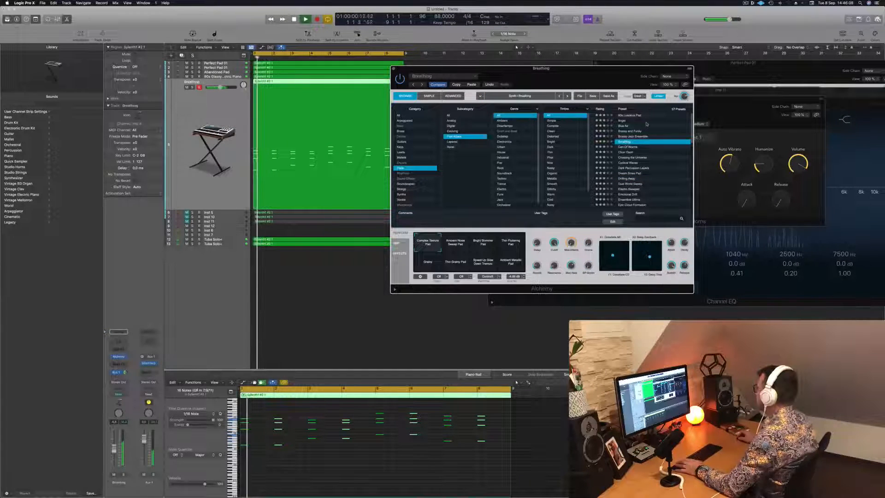
pyautogui.click(631, 115)
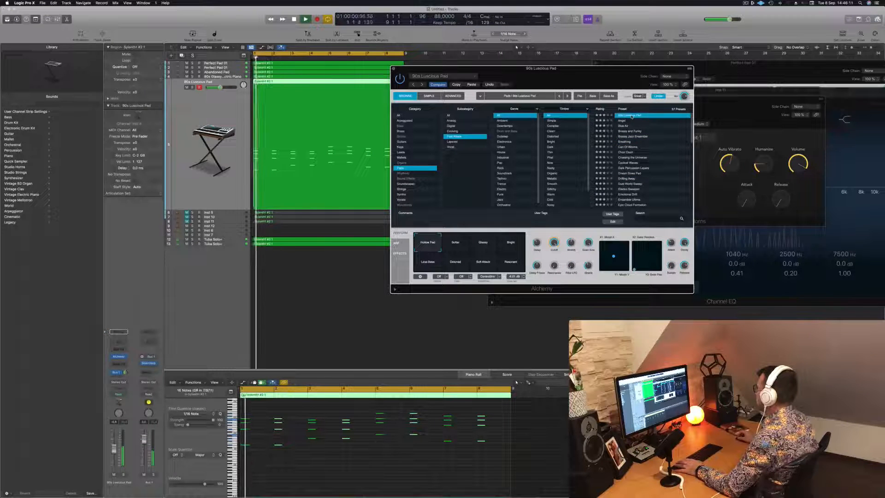
pyautogui.click(625, 120)
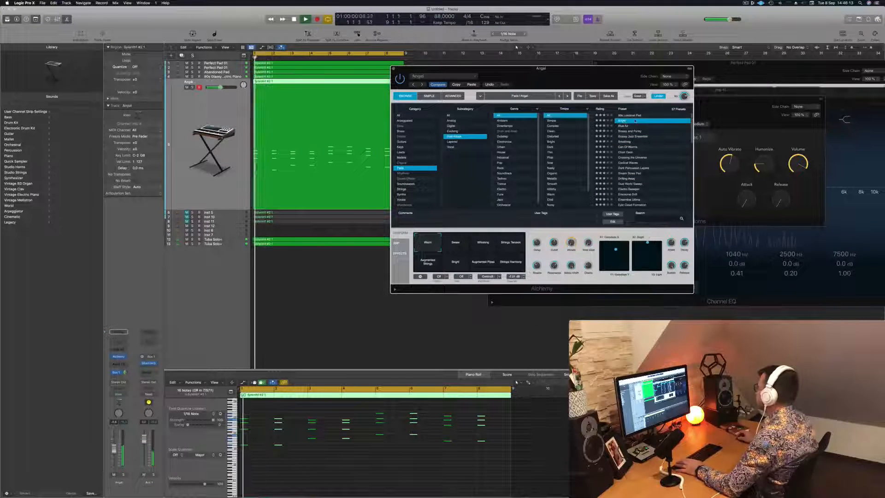
pyautogui.click(628, 125)
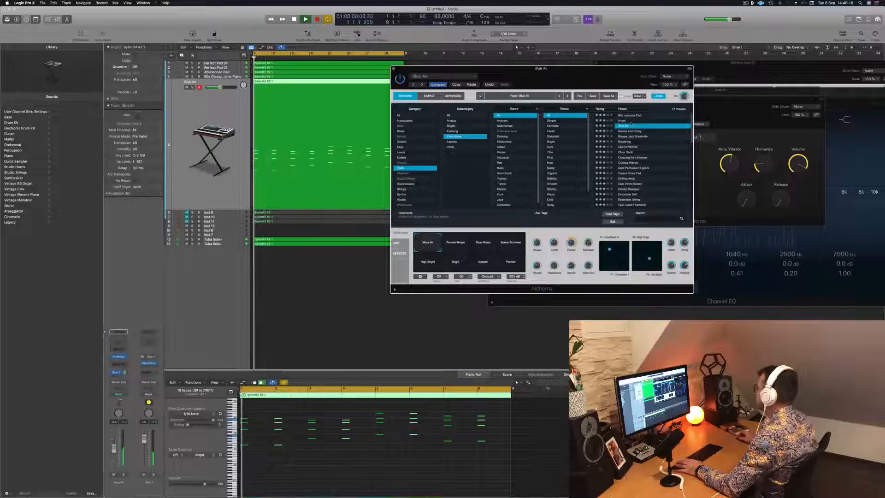
# Load the Brassy and Funky preset and try its snapshots Warm, Rich, Metallic and Sweep Window, returning to Warm
pyautogui.click(642, 131)
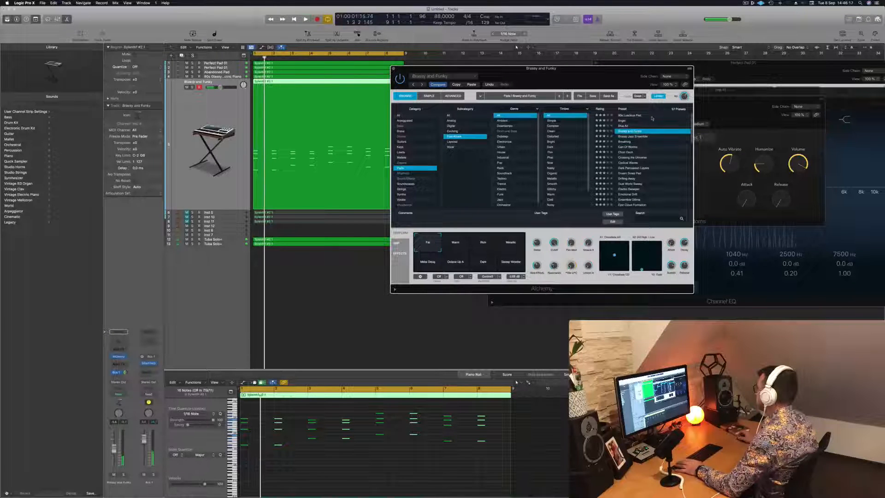
pyautogui.click(458, 246)
pyautogui.click(491, 246)
pyautogui.click(514, 244)
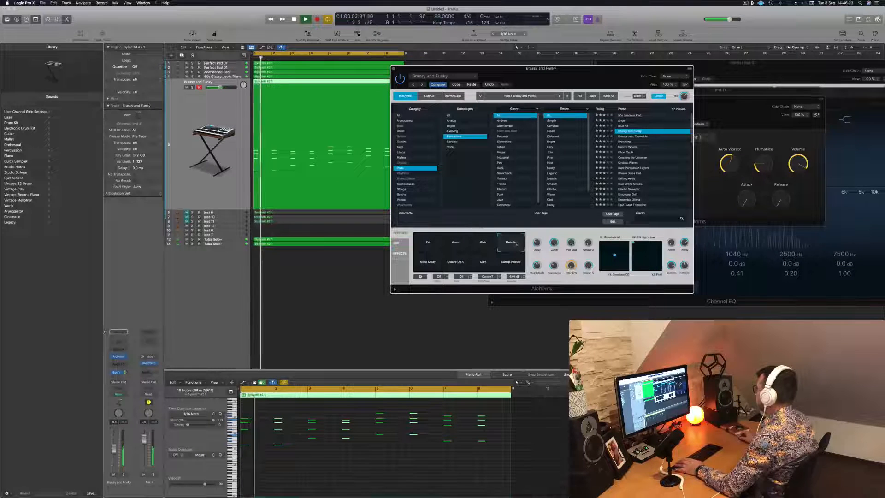
pyautogui.click(511, 263)
pyautogui.click(457, 243)
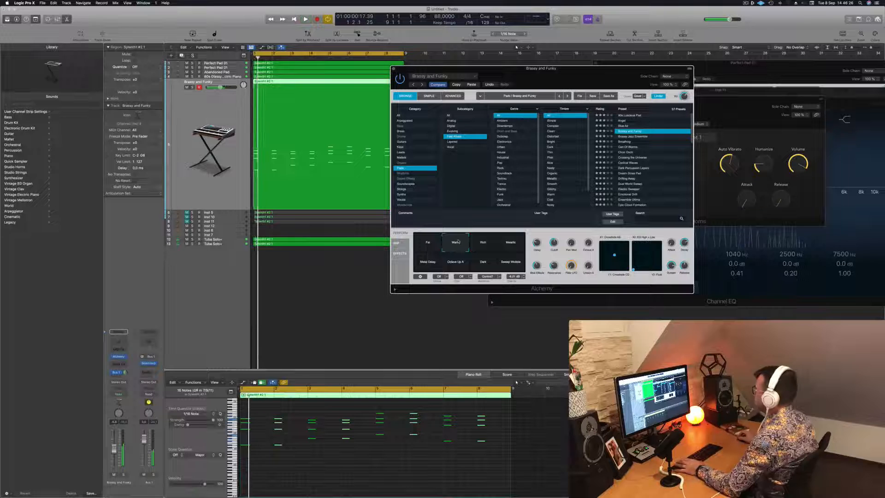
# Compare Brassy Jazz Ensemble, reload Brassy and Funky with its Warm snapshot, and close the Alchemy window
pyautogui.click(636, 137)
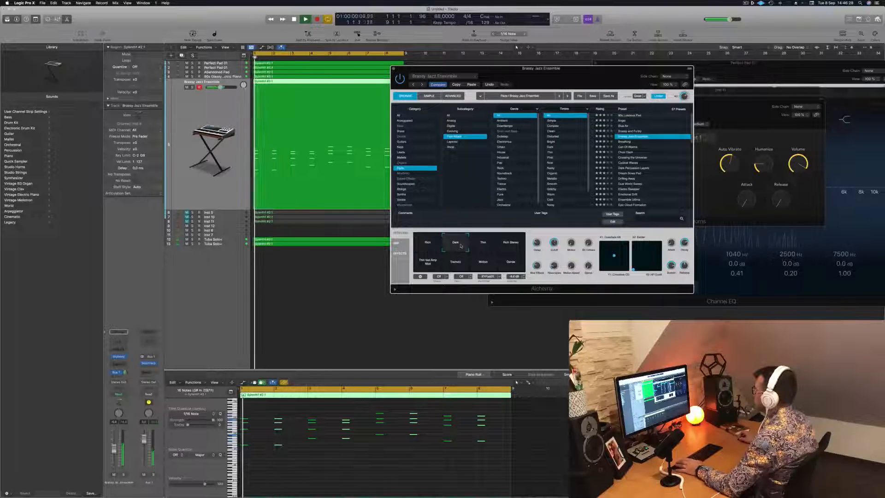
pyautogui.click(640, 131)
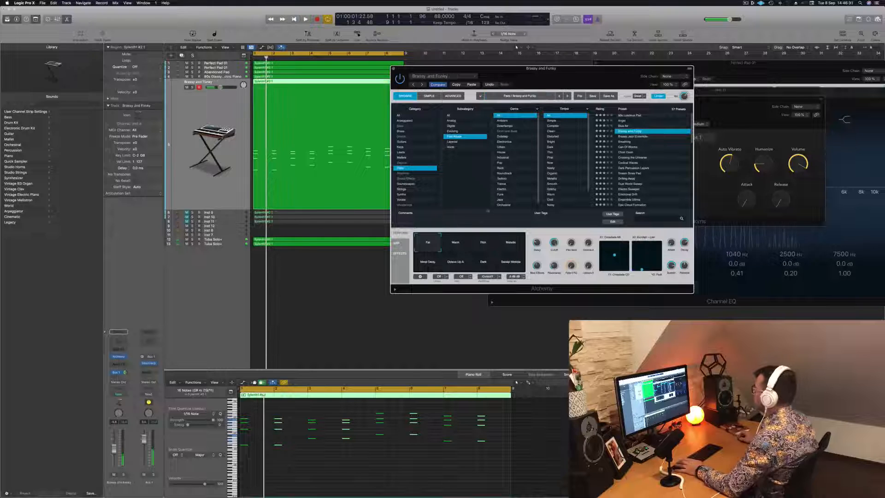
pyautogui.click(455, 243)
pyautogui.moveTo(529, 68); pyautogui.dragTo(523, 69)
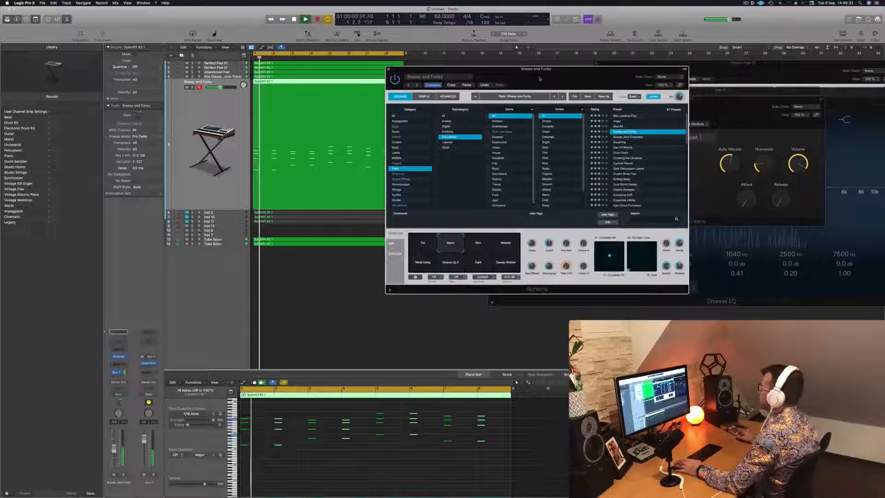
pyautogui.click(389, 69)
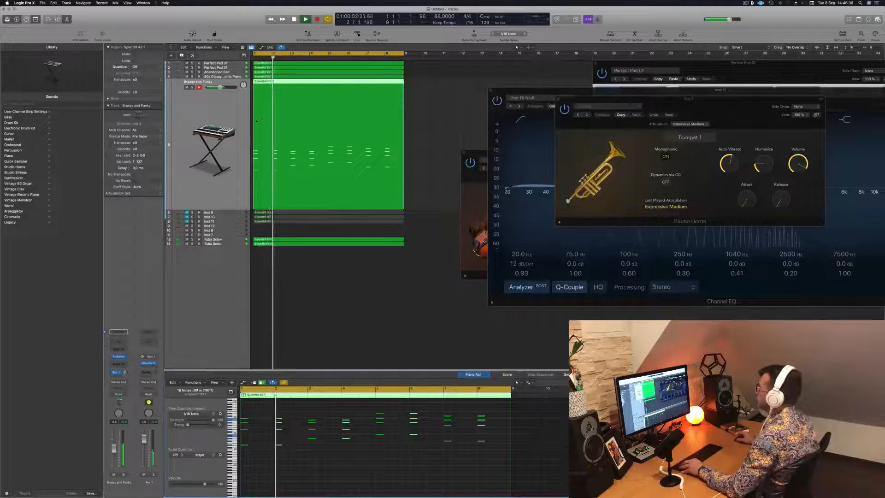
# Replay the loop from the start, select the 80s Glossy Electric Piano track and open its Channel EQ
pyautogui.press('Return')
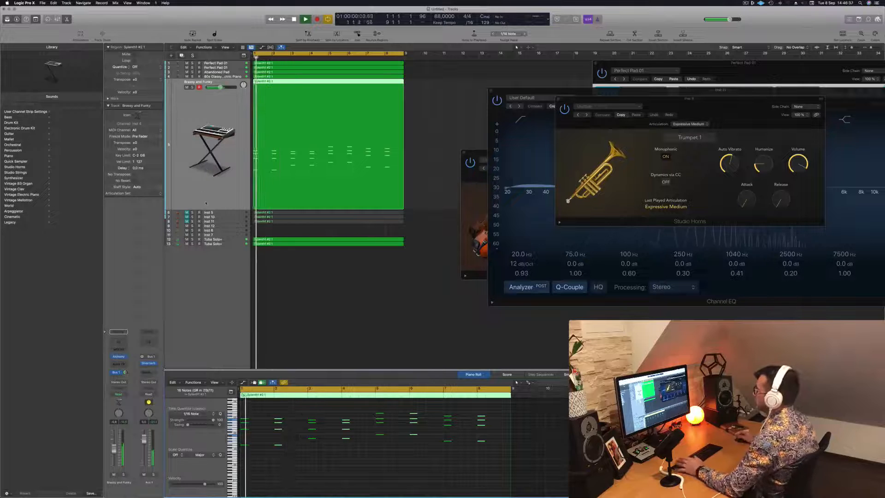
pyautogui.press('Return')
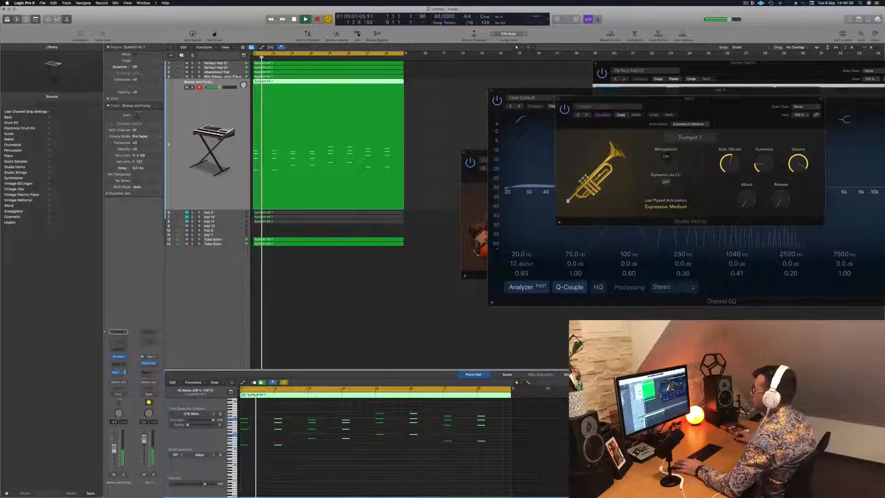
pyautogui.press('Up')
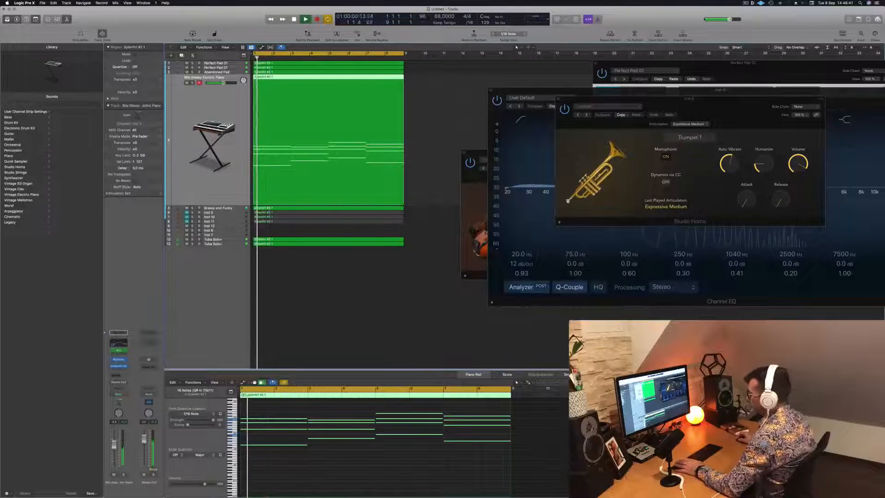
pyautogui.click(122, 344)
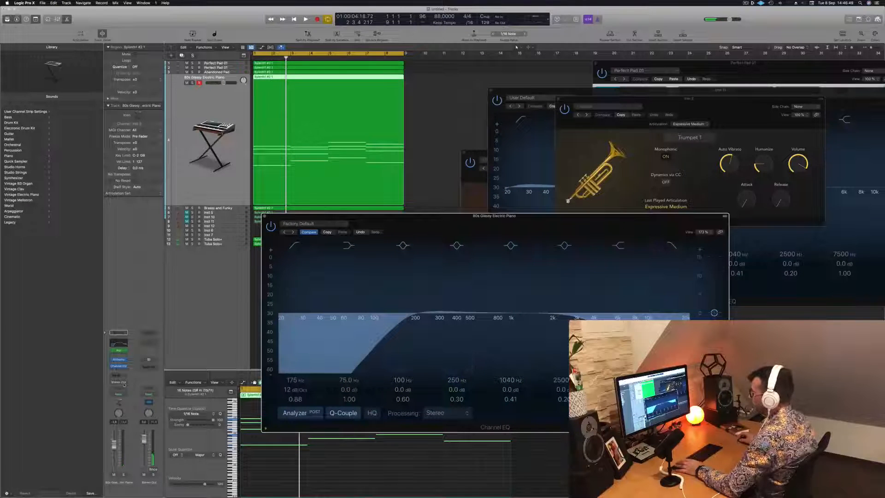
# Set the electric piano's automation mode to Touch and touch the Channel EQ's high-cut band during playback to register it
pyautogui.click(121, 395)
pyautogui.click(119, 400)
pyautogui.press('space')
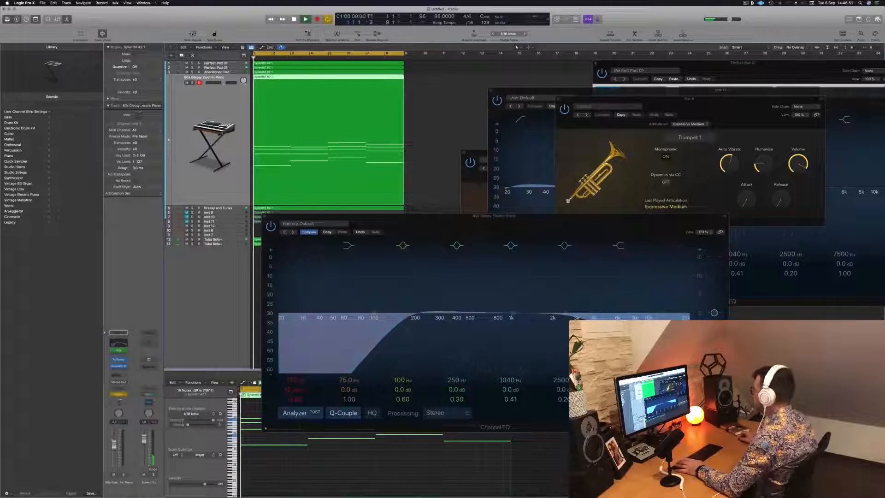
pyautogui.click(681, 314)
pyautogui.press('space')
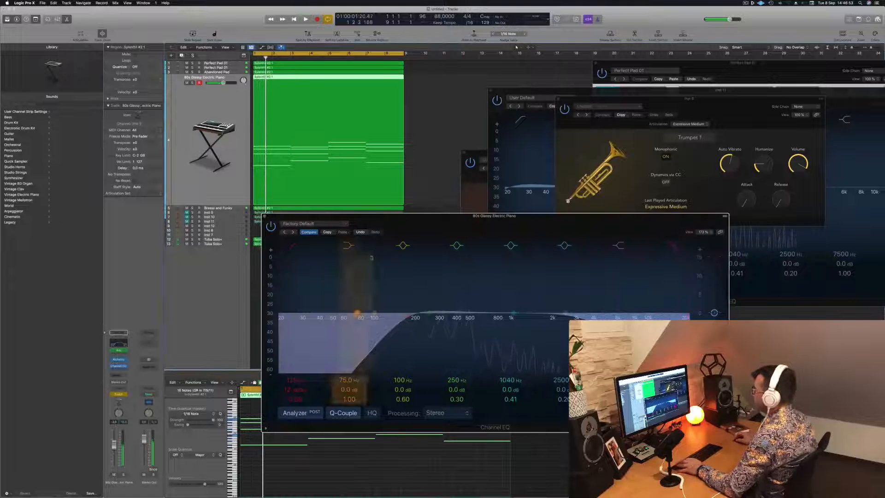
# Show the electric piano track's automation for Channel EQ High Cut Frequency and set the automation mode to Read
pyautogui.click(200, 98)
pyautogui.press('a')
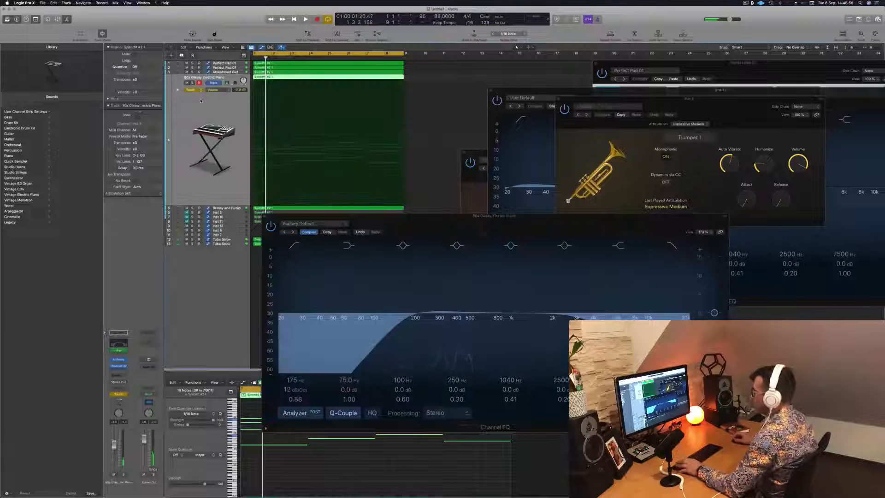
pyautogui.click(214, 90)
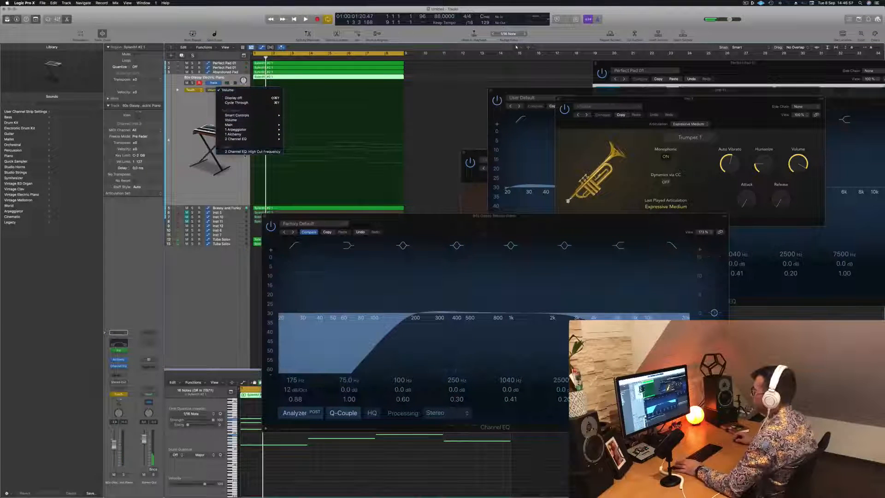
pyautogui.click(245, 152)
pyautogui.click(192, 90)
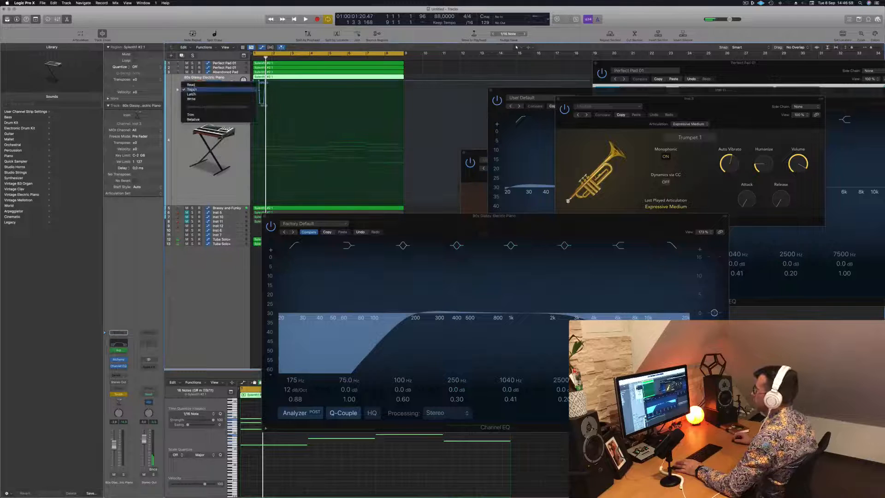
pyautogui.click(192, 85)
# Lower the high-cut frequency automation at bar 1 and add a slightly higher point at bar 5 for a gradual rise
pyautogui.moveTo(266, 81); pyautogui.dragTo(253, 156)
pyautogui.press('space')
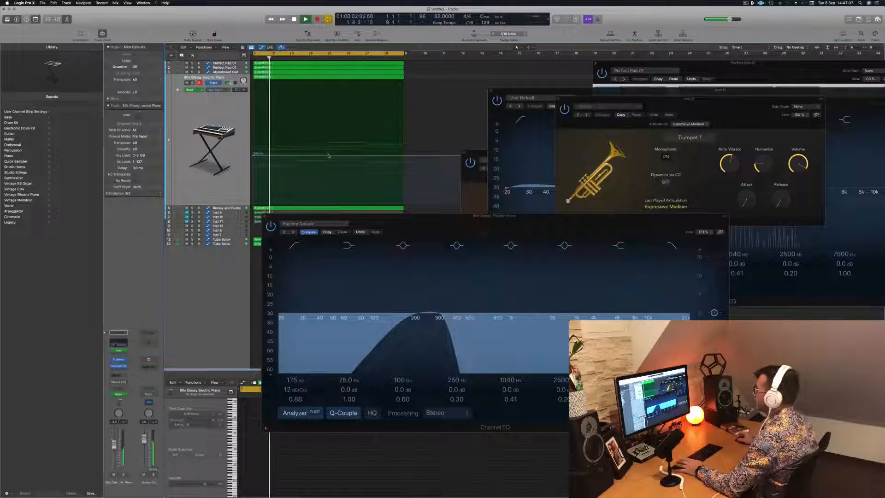
pyautogui.moveTo(328, 156); pyautogui.dragTo(328, 150)
pyautogui.press('Return')
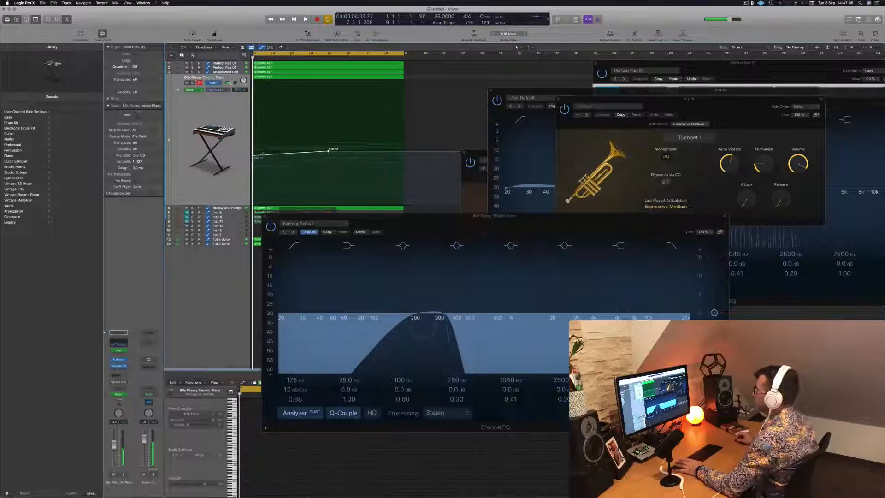
# Lower the electric piano's high-cut automation point at bar 1 further, audition it from the start and move the Channel EQ window aside
pyautogui.moveTo(255, 157); pyautogui.dragTo(255, 167)
pyautogui.press('Return')
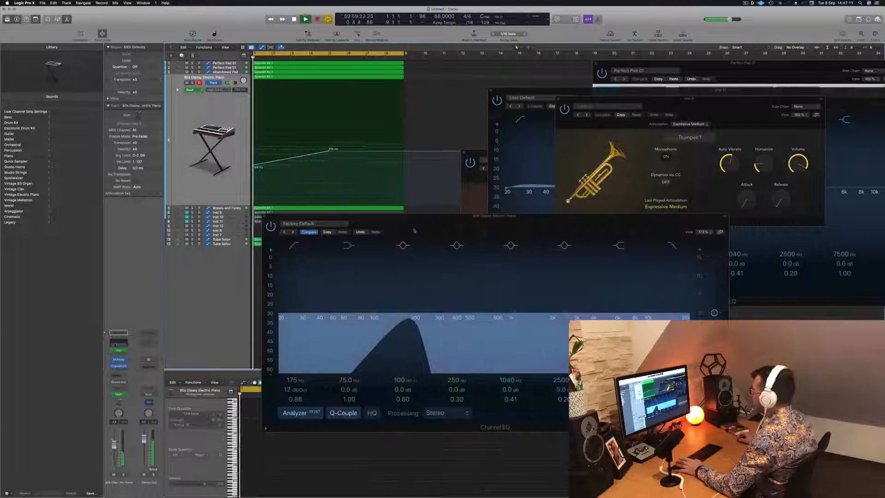
pyautogui.moveTo(417, 229); pyautogui.dragTo(703, 190)
pyautogui.press('space')
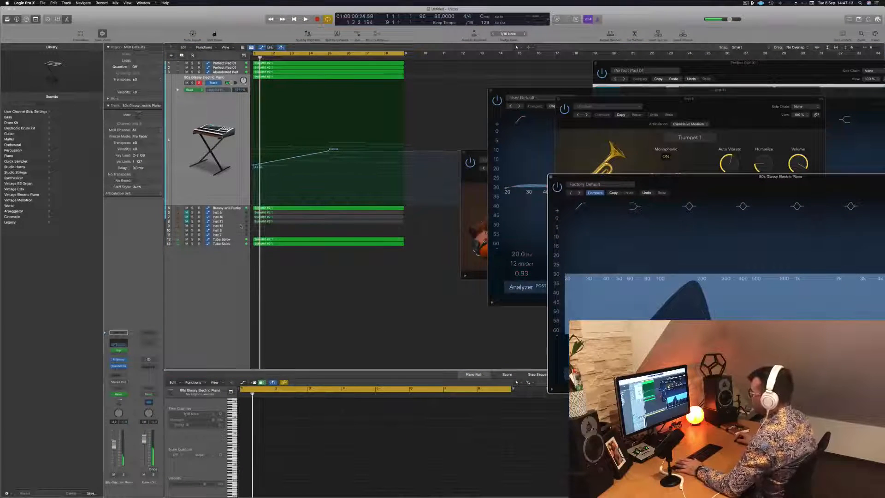
# Group the two Tube Solo tracks into a summing stack and audition the result
pyautogui.click(239, 239)
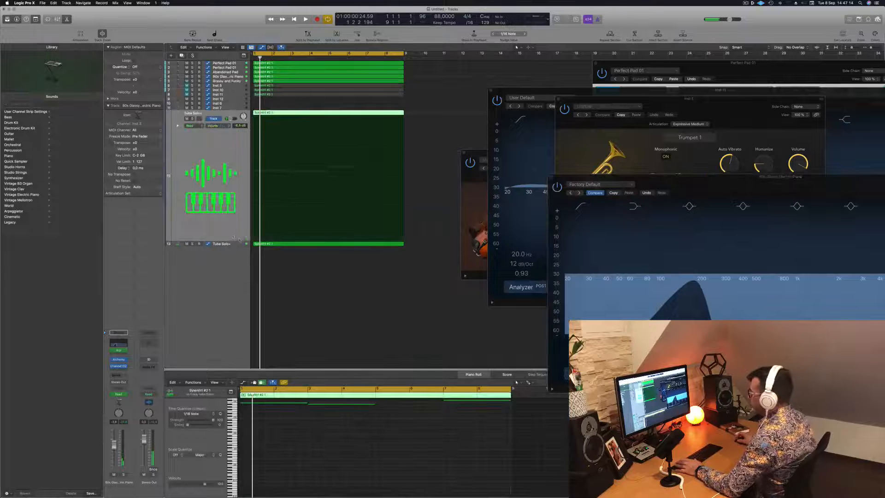
pyautogui.press('space')
pyautogui.press('space')
pyautogui.rightClick(236, 146)
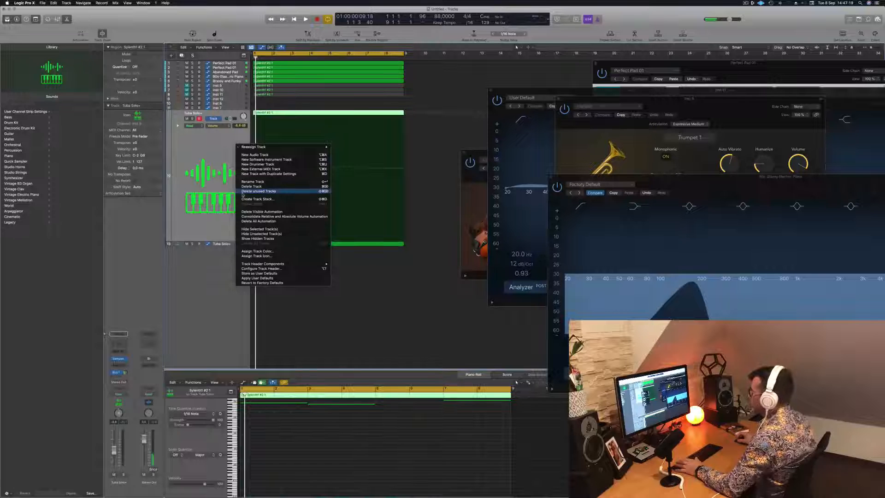
pyautogui.click(244, 198)
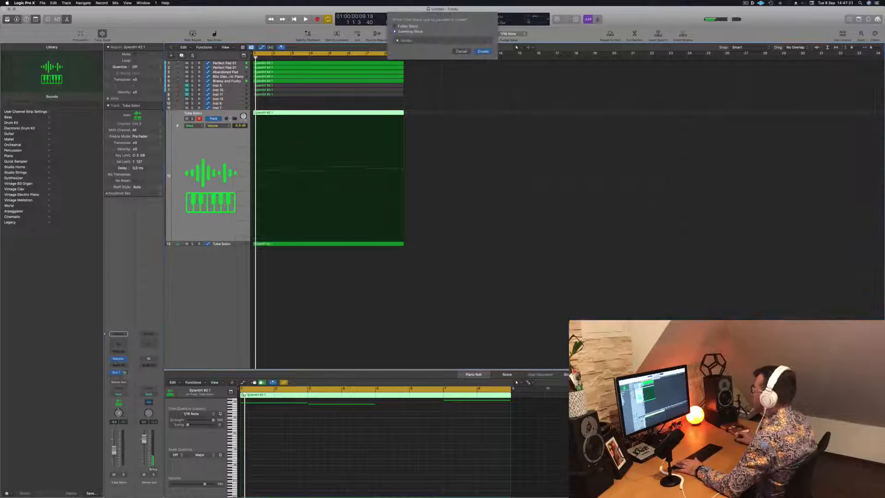
pyautogui.click(488, 51)
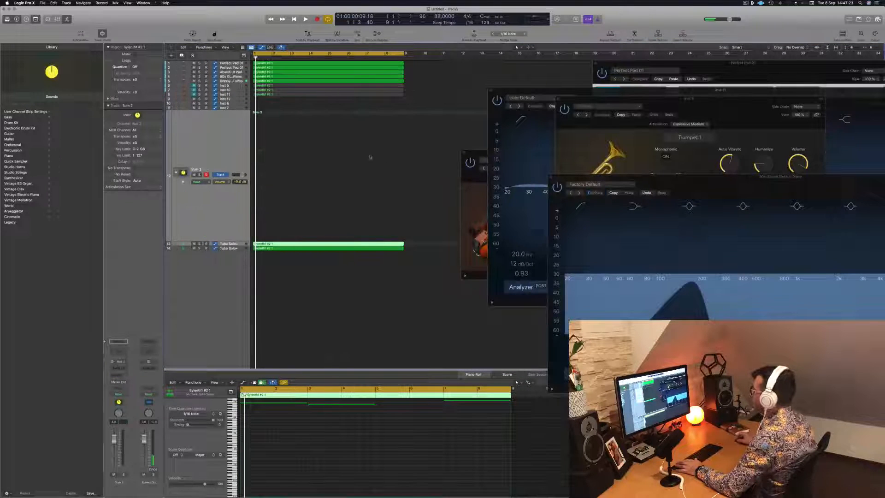
pyautogui.moveTo(240, 248); pyautogui.dragTo(237, 112)
pyautogui.press('space')
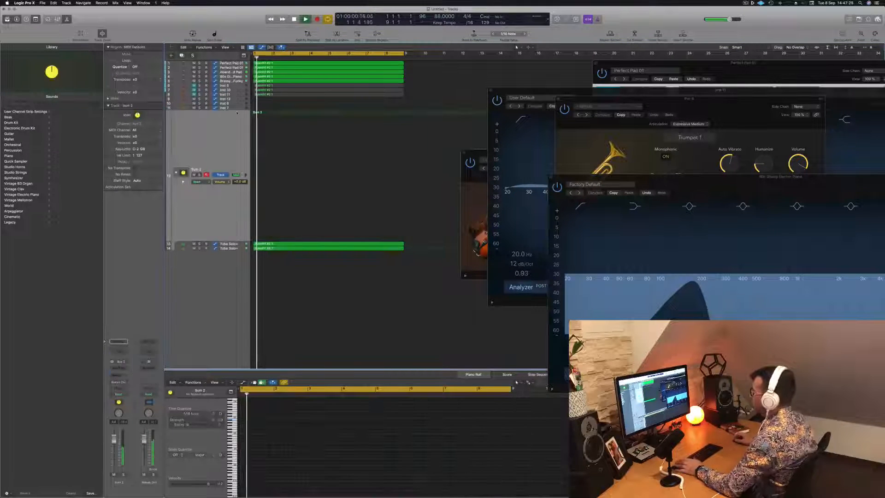
pyautogui.press('space')
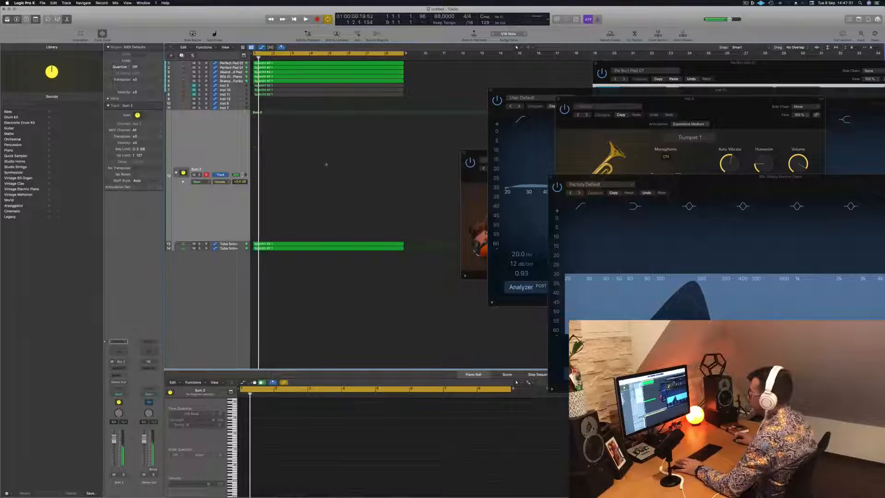
# Add a volume automation point at bar 5 of the Sum 2 stack, lower the bar 1 point to about -12.3 dB and audition the rise
pyautogui.click(325, 154)
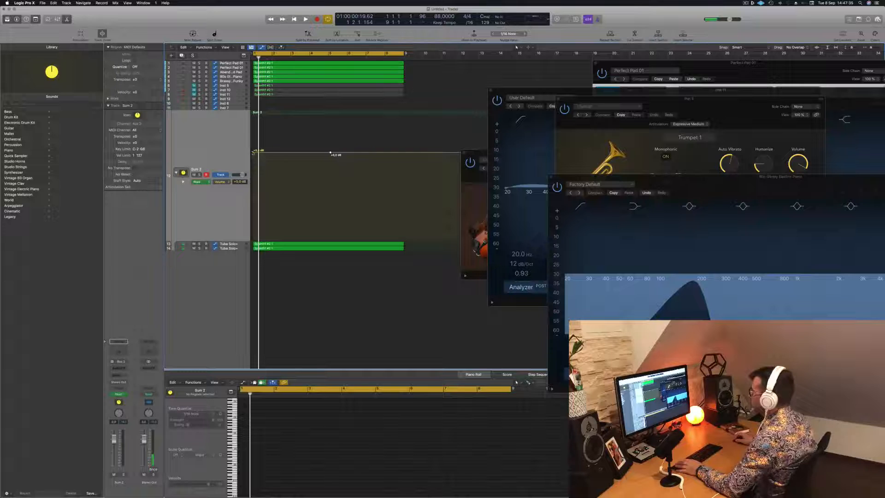
pyautogui.moveTo(253, 152); pyautogui.dragTo(252, 198)
pyautogui.press('space')
pyautogui.press('space')
pyautogui.press('super+Right')
pyautogui.press('super+Up')
pyautogui.press('super+Up')
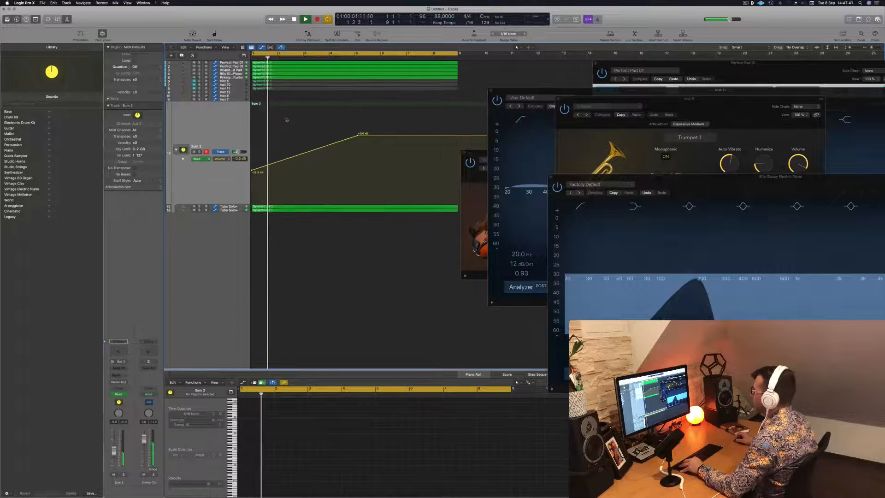
# Lower the stack's bar 5 volume point and add a steep drop to about -13.2 dB right after it
pyautogui.moveTo(358, 136); pyautogui.dragTo(354, 155)
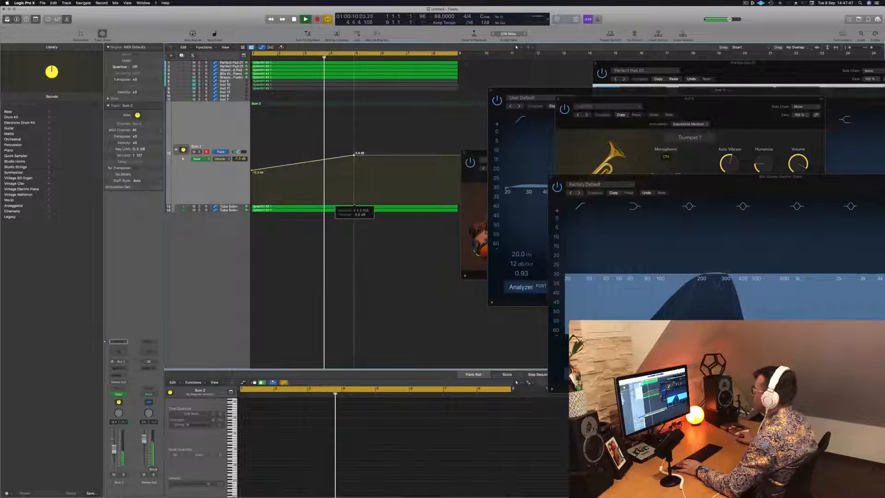
pyautogui.doubleClick(357, 173)
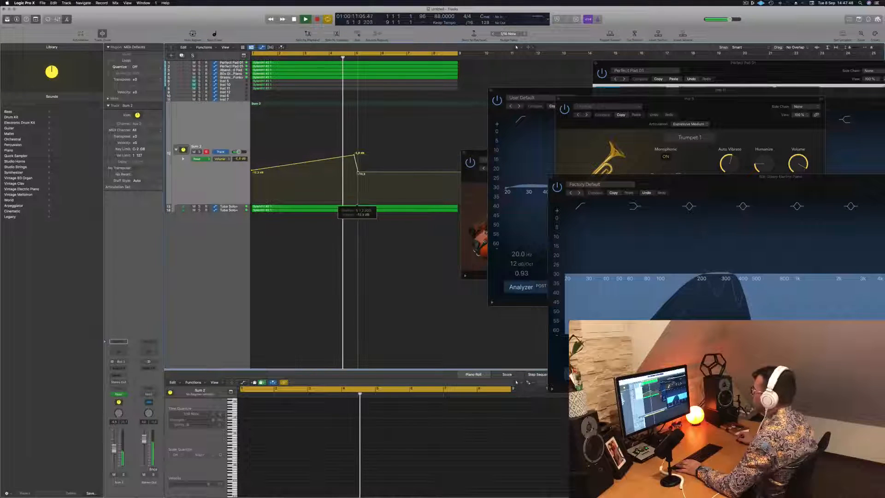
pyautogui.moveTo(358, 173); pyautogui.dragTo(355, 173)
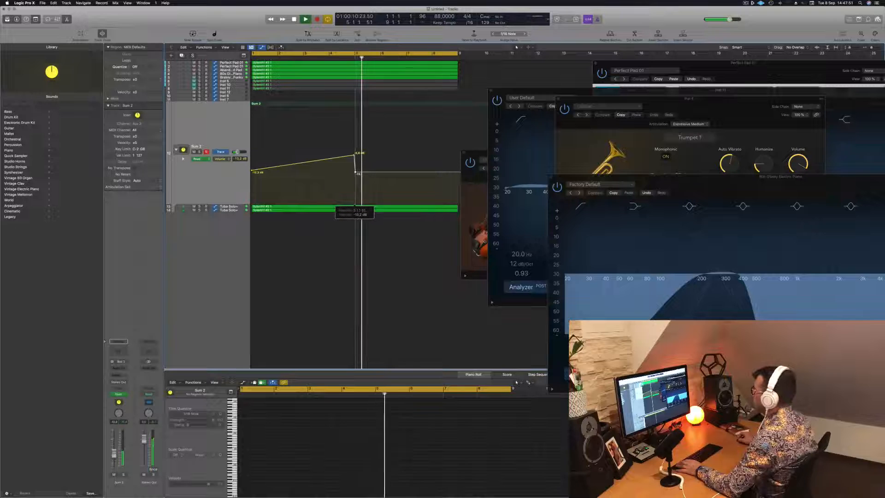
# Add a stack volume point at bar 9 raised to about -4.2 dB, moving the overlapping plug-in windows out of the way
pyautogui.moveTo(482, 152); pyautogui.dragTo(636, 154)
pyautogui.click(457, 172)
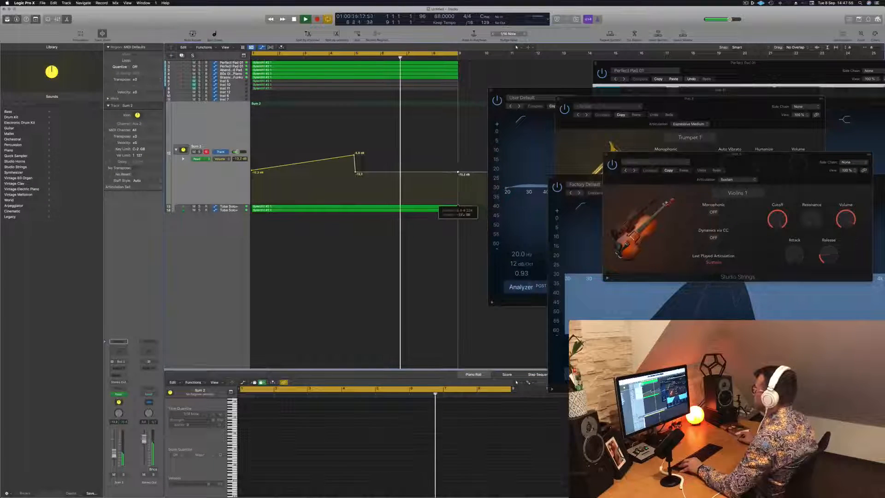
pyautogui.press('z')
pyautogui.press('space')
pyautogui.press('super+Left')
pyautogui.press('super+Left')
pyautogui.press('super+Left')
pyautogui.press('super+Left')
pyautogui.press('super+Left')
pyautogui.press('super+Left')
pyautogui.press('super+Left')
pyautogui.press('super+Left')
pyautogui.press('super+Left')
pyautogui.press('super+Left')
pyautogui.press('super+Left')
pyautogui.press('super+Left')
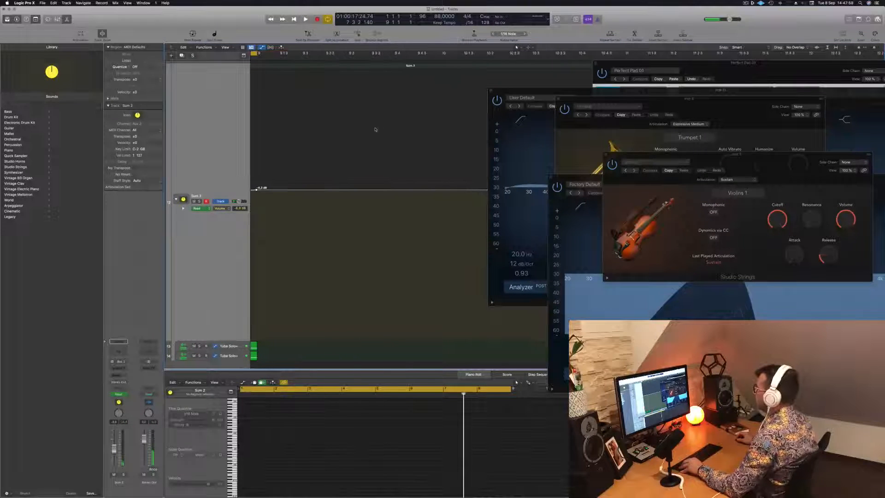
pyautogui.click(529, 109)
pyautogui.press('super+Left')
pyautogui.press('super+Left')
pyautogui.press('super+Left')
pyautogui.press('super+Left')
pyautogui.press('super+Left')
pyautogui.press('super+Left')
pyautogui.hscroll(-8, 340, 145)
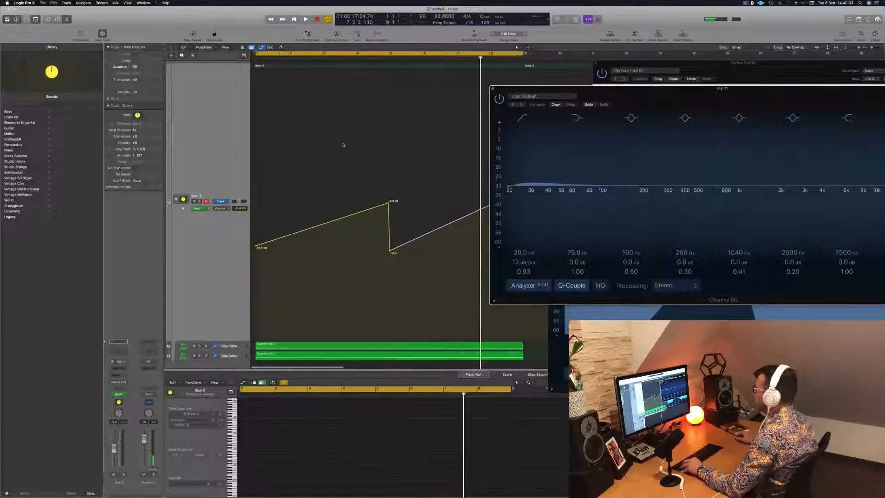
pyautogui.press('super+Left')
pyautogui.press('super+Left')
pyautogui.press('super+Left')
pyautogui.press('super+Left')
pyautogui.moveTo(539, 93); pyautogui.dragTo(809, 136)
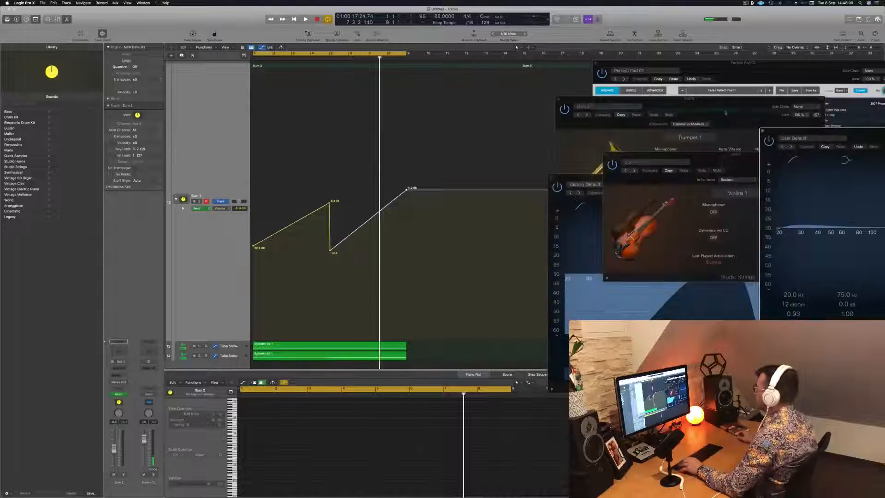
# Select all regions and repeat them with their automation three times, filling the arrangement up to bar 33
pyautogui.click(444, 56)
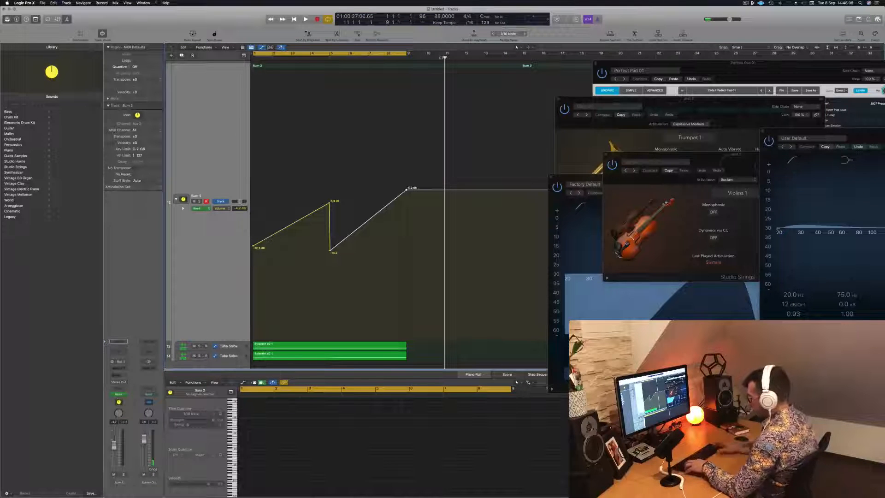
pyautogui.press('super+a')
pyautogui.press('super+r')
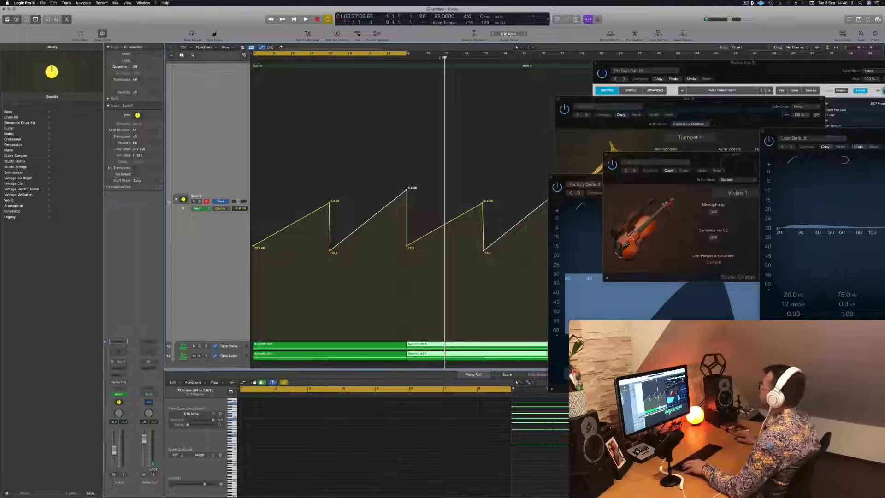
pyautogui.scroll(-5, 393, 63)
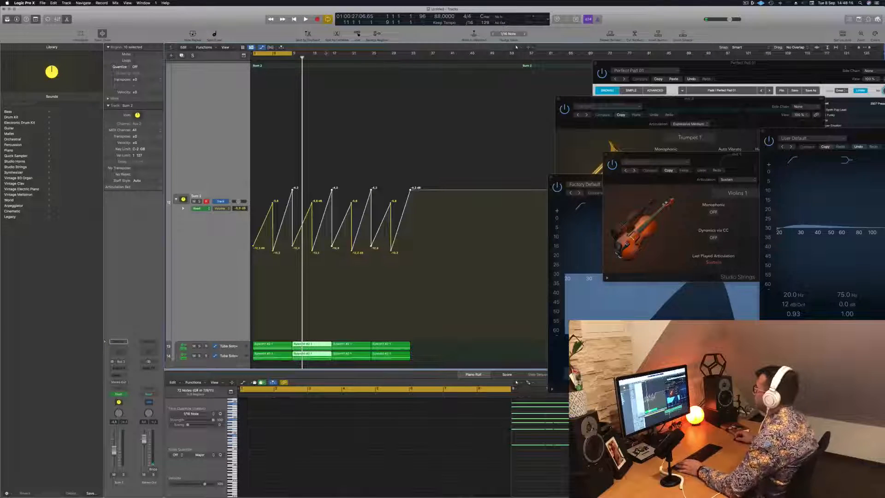
# Extend the cycle range from bar 1 to bar 33 and play the arrangement from the start
pyautogui.moveTo(293, 54); pyautogui.dragTo(411, 64)
pyautogui.press('space')
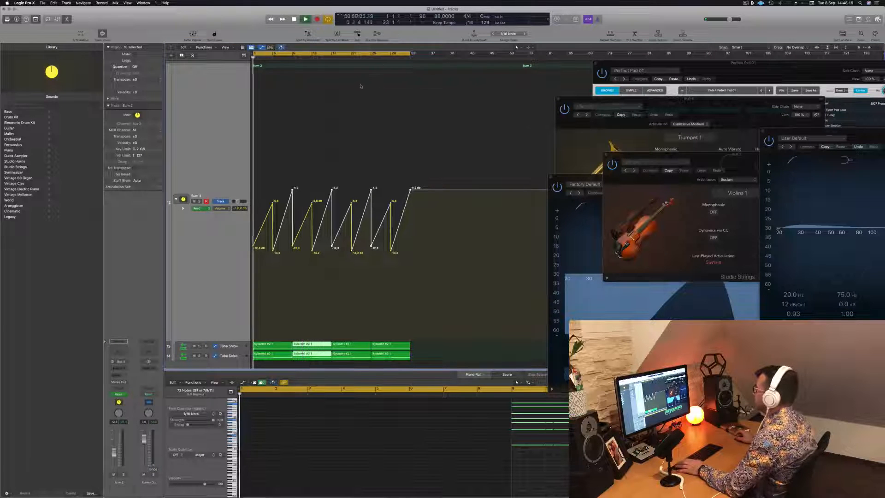
pyautogui.scroll(5, 357, 130)
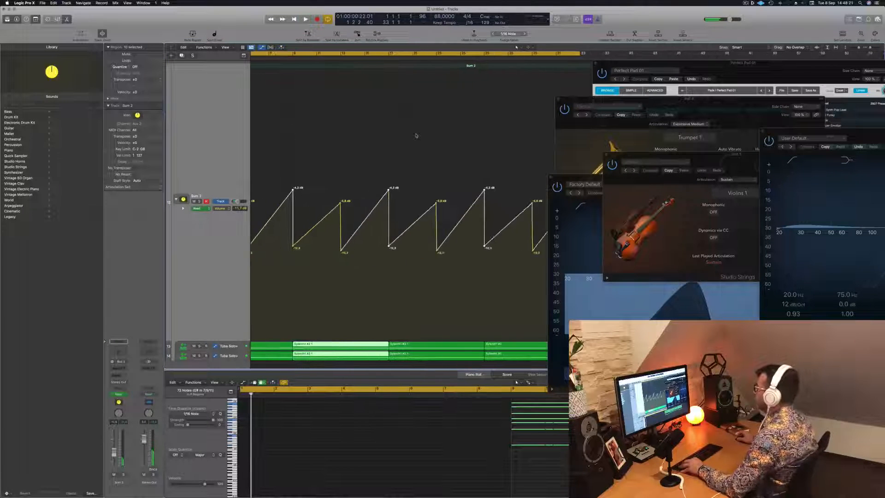
# Close the Trumpet 1 Studio Horns window and move the Perfect Pad 01 Alchemy window clear of the tracks
pyautogui.click(232, 110)
pyautogui.scroll(-5, 232, 110)
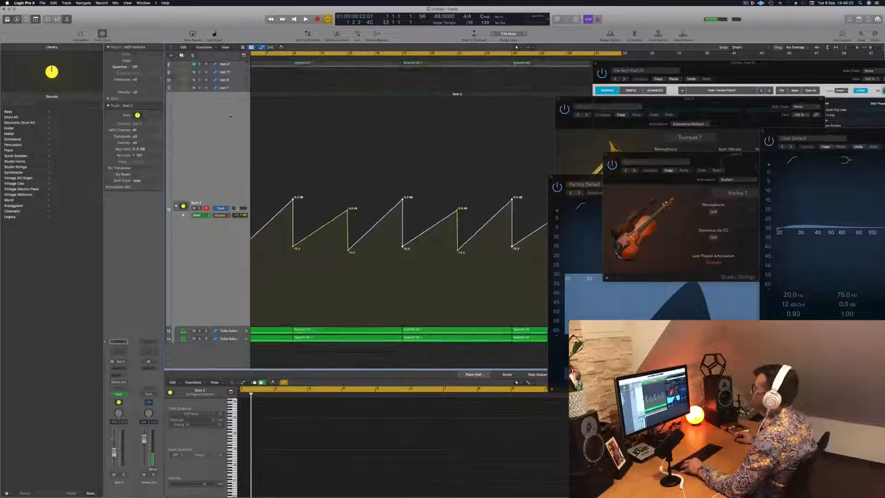
pyautogui.hscroll(-4, 338, 128)
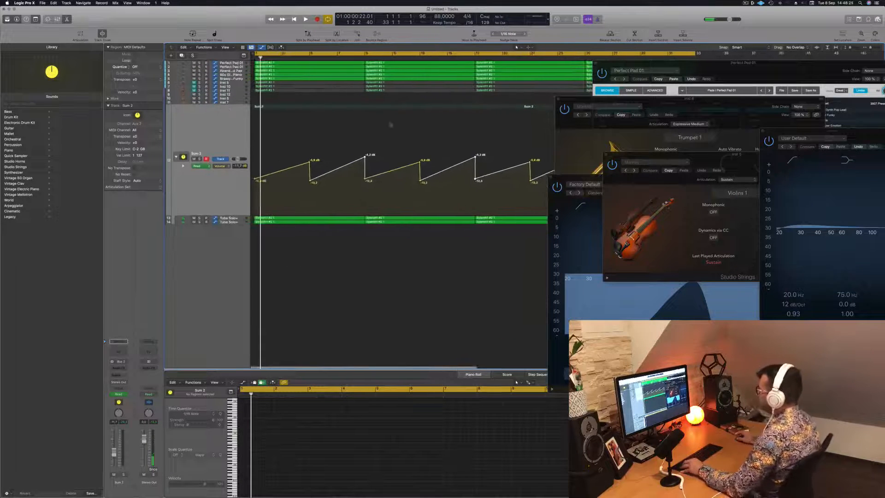
pyautogui.moveTo(665, 105); pyautogui.dragTo(679, 104)
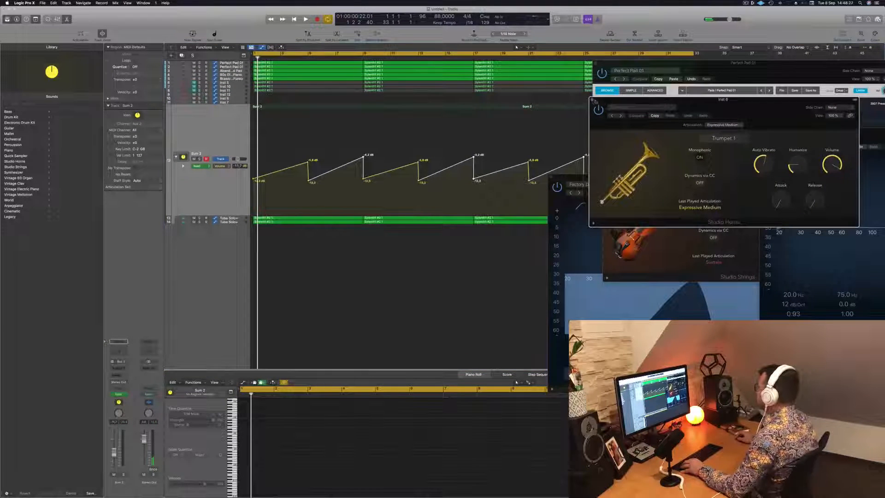
pyautogui.click(592, 100)
pyautogui.moveTo(622, 63); pyautogui.dragTo(605, 39)
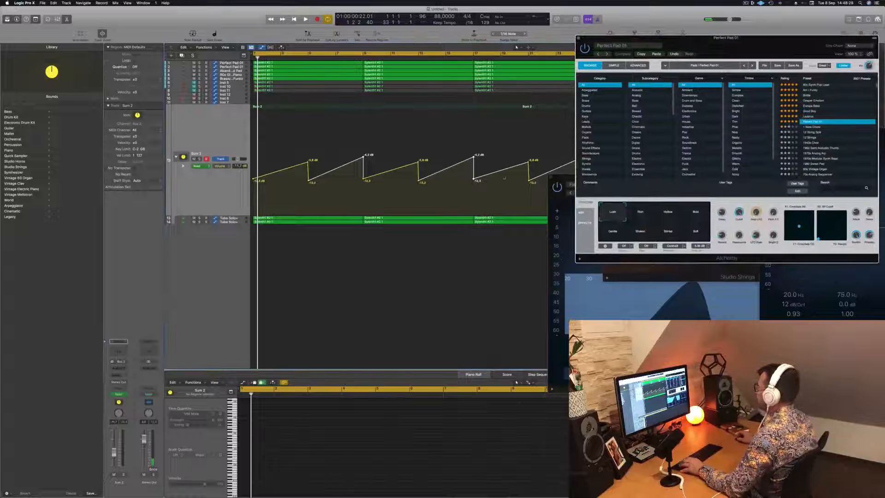
# Lower the stack's volume automation at bar 1 to the minimum and remove the bar 5 peak for one continuous rise to bar 9
pyautogui.click(225, 192)
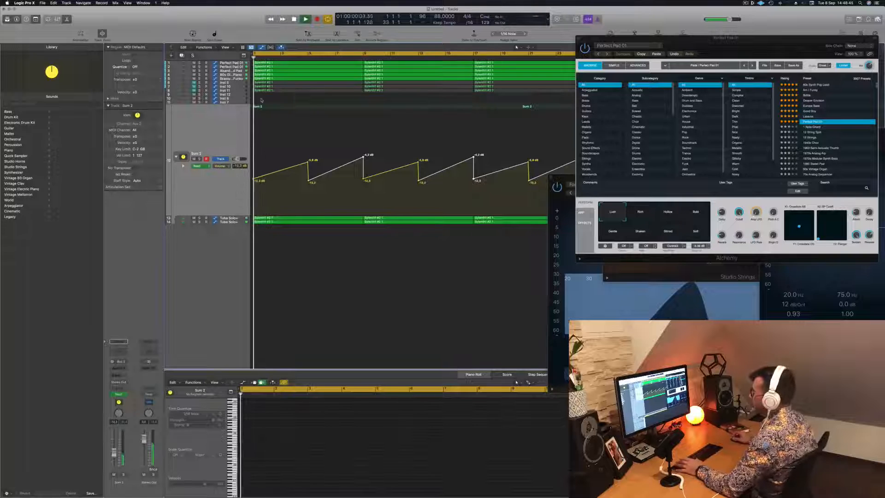
pyautogui.press('space')
pyautogui.moveTo(253, 179); pyautogui.dragTo(253, 198)
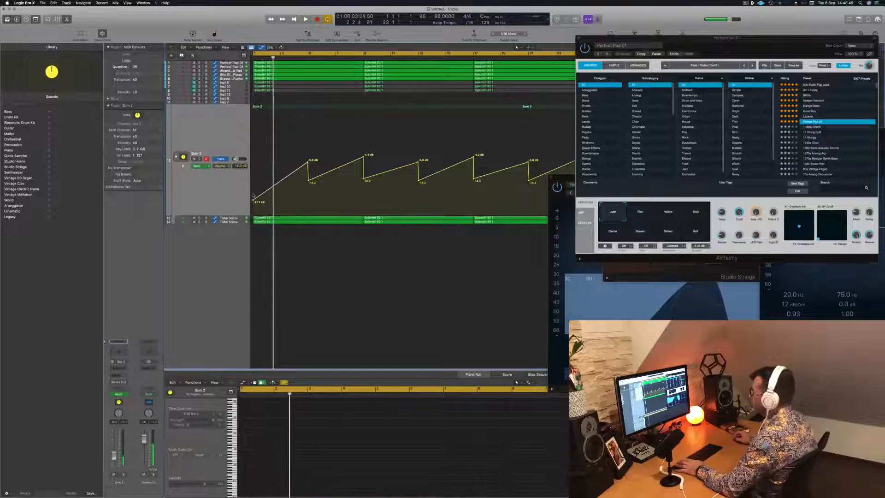
pyautogui.moveTo(308, 160); pyautogui.dragTo(308, 165)
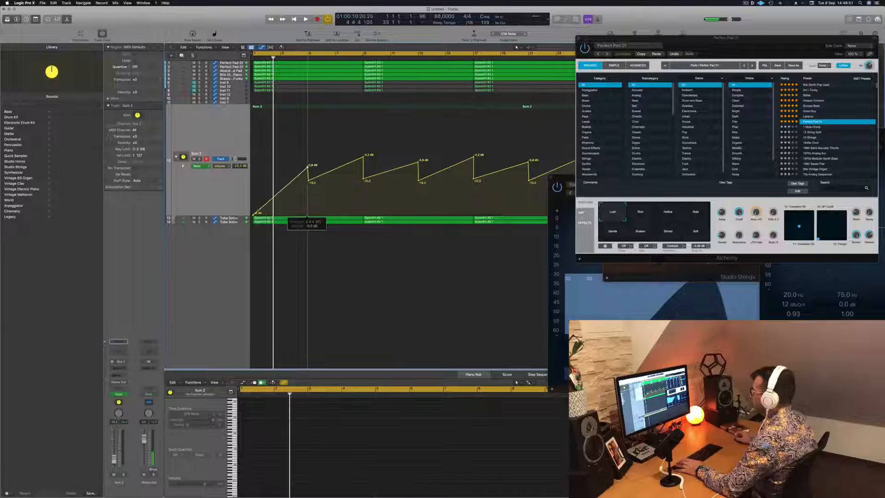
pyautogui.press('space')
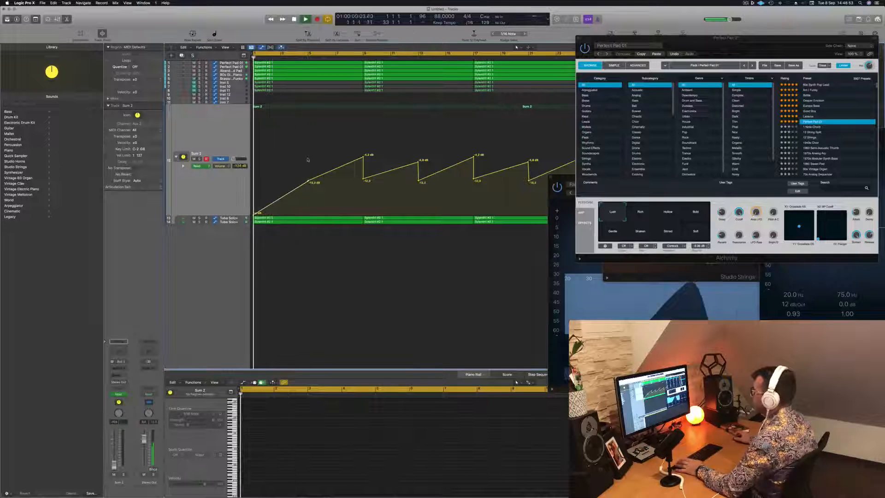
# Replay the opening while selecting the first Tube Solo track, the Sum 2 stack and the first Perfect Pad 01 track in turn
pyautogui.click(237, 218)
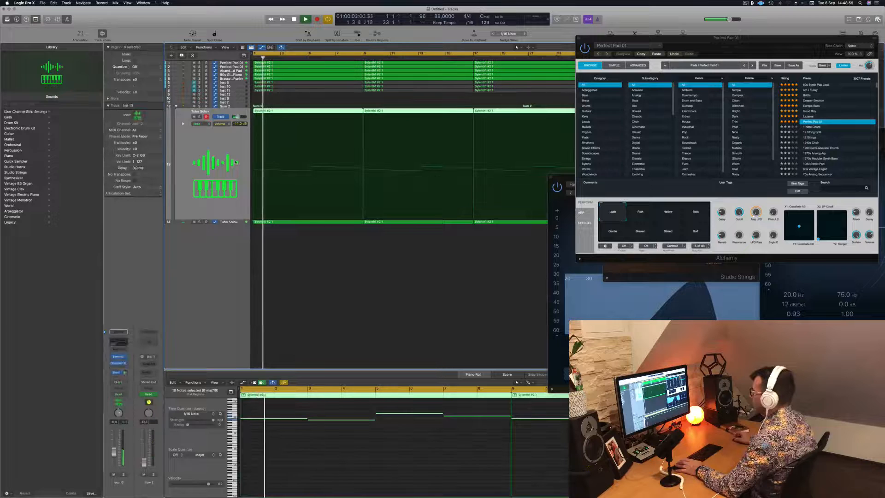
pyautogui.click(238, 107)
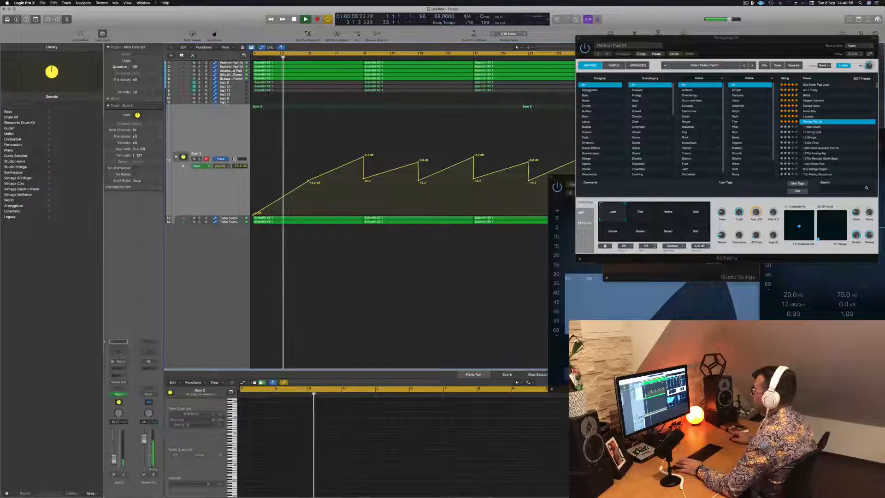
pyautogui.click(237, 63)
pyautogui.press('space')
pyautogui.press('space')
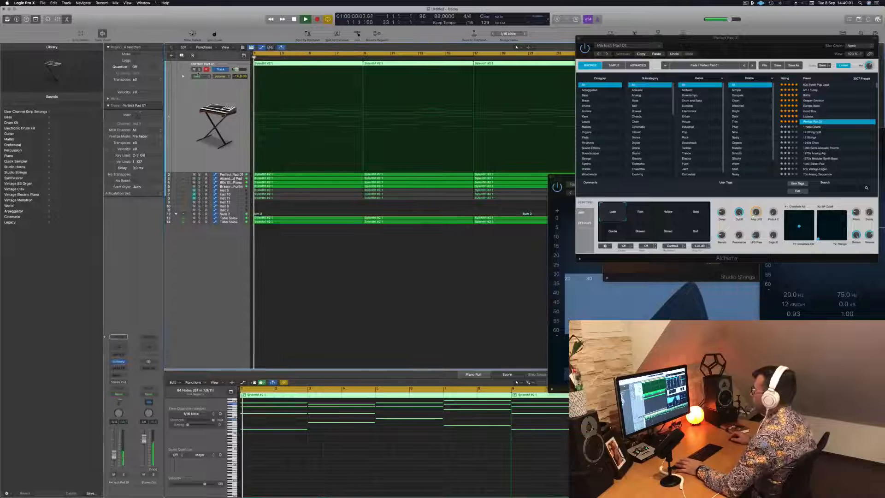
# Mute the first Perfect Pad 01 track, replay the opening without it and unmute the track
pyautogui.click(194, 70)
pyautogui.press('Return')
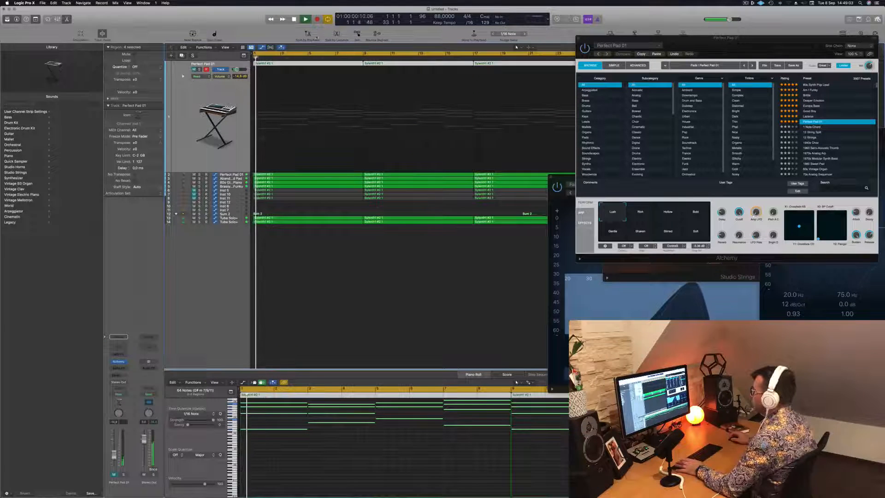
pyautogui.click(194, 70)
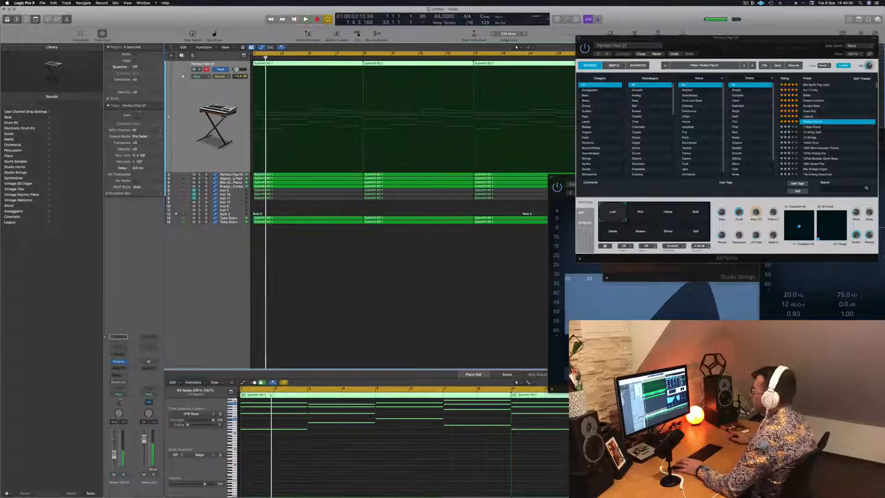
# Delete the opening region, bars 1 to 9, from the first Perfect Pad 01 track
pyautogui.click(336, 206)
pyautogui.click(324, 64)
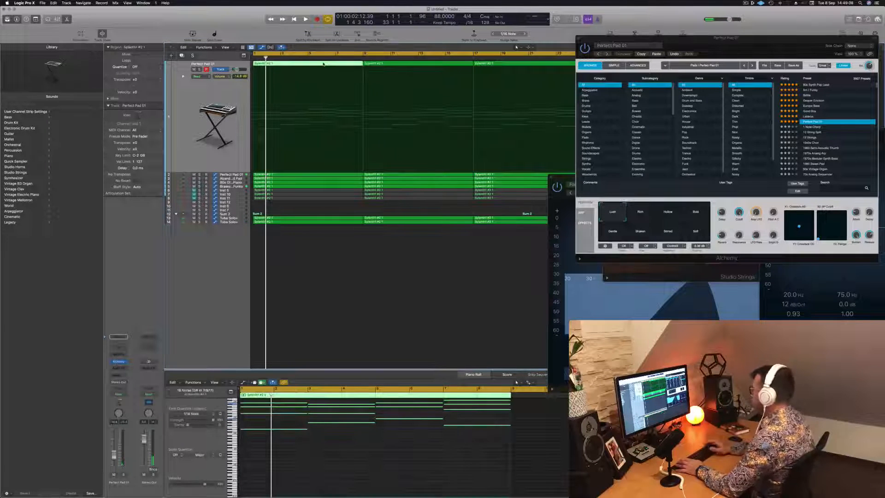
pyautogui.press('Delete')
pyautogui.scroll(10, 340, 204)
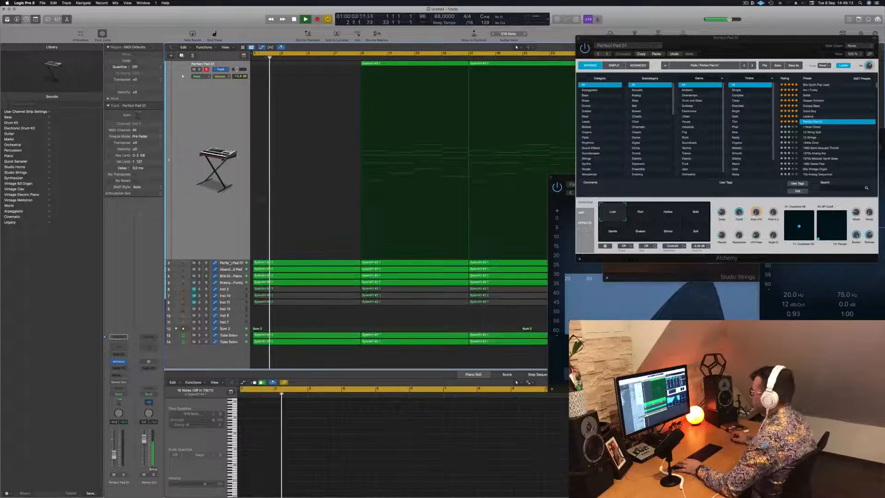
pyautogui.press('super+z')
# Replay the opening with the second Perfect Pad 01 track selected, viewing its Alchemy window and closing it again
pyautogui.press('space')
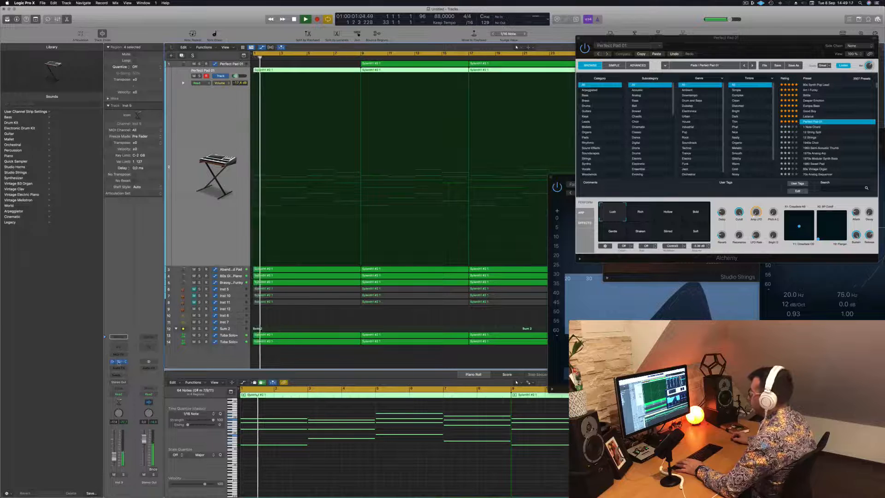
pyautogui.press('space')
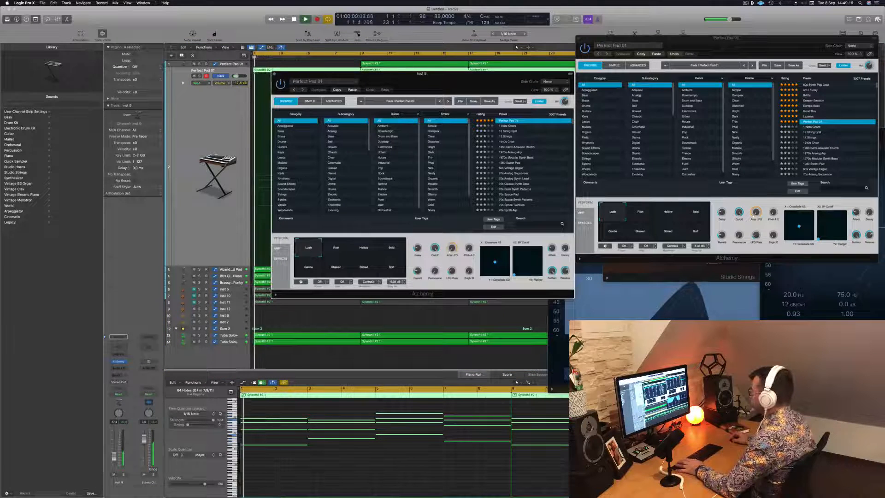
pyautogui.press('space')
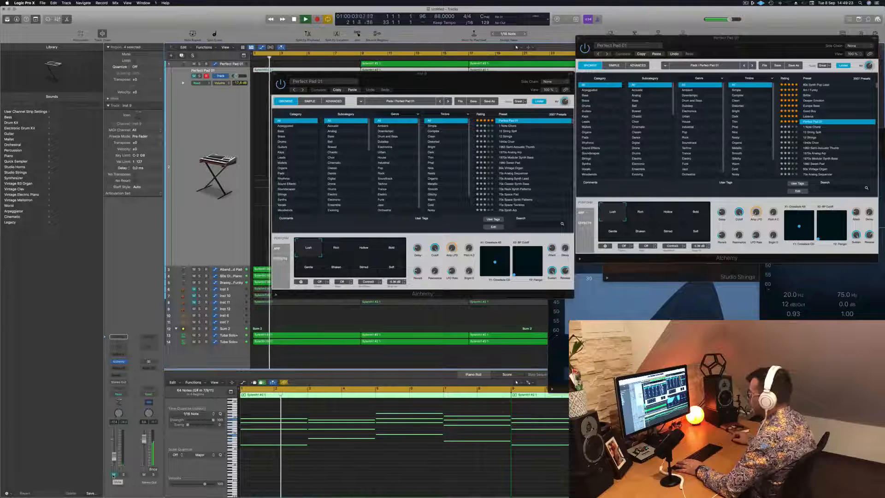
pyautogui.press('space')
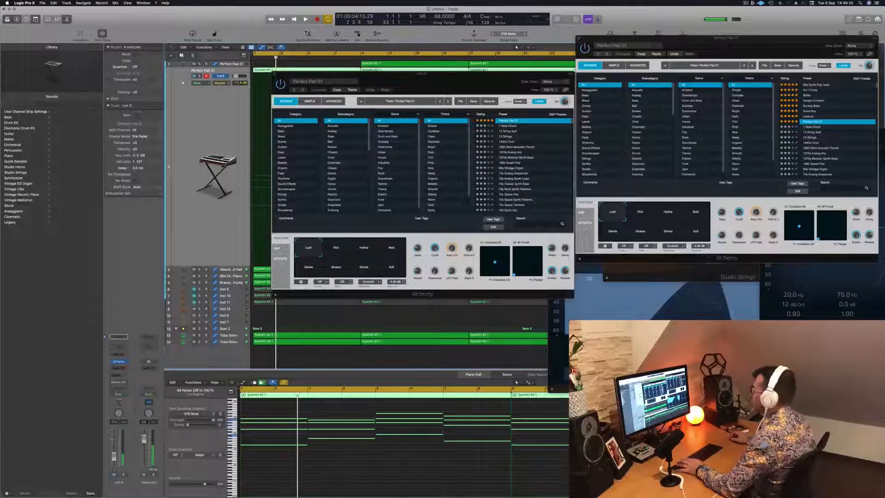
pyautogui.click(275, 75)
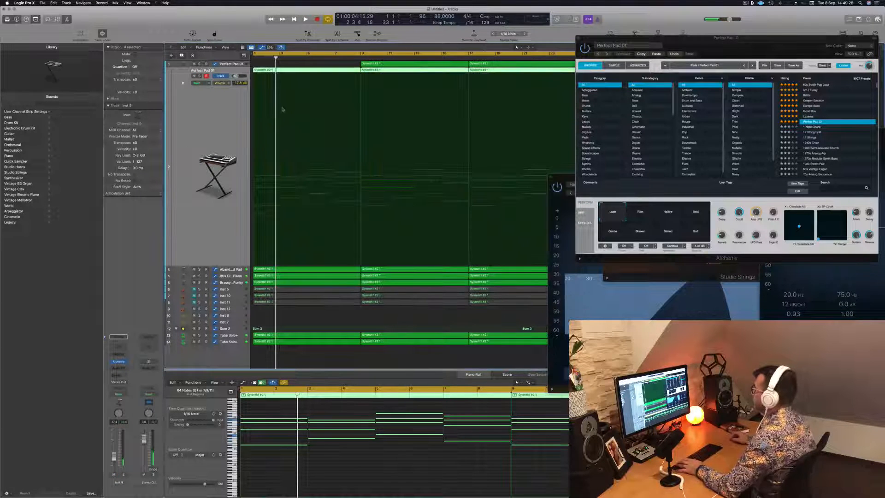
# Add a volume fade-in to the second Perfect Pad 01 track, from the minimum at bar 1 to -17.4 dB at bar 9
pyautogui.click(361, 217)
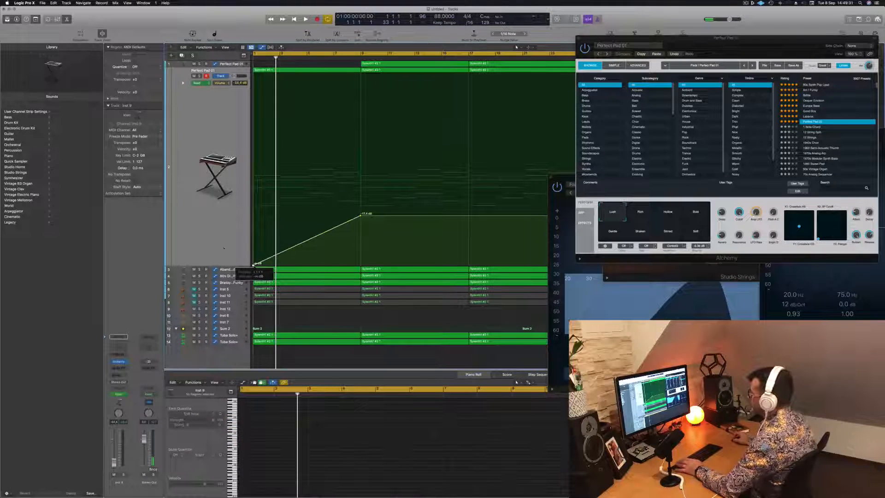
pyautogui.press('space')
pyautogui.press('super+Left')
pyautogui.press('super+Left')
pyautogui.press('super+Left')
pyautogui.press('super+Left')
pyautogui.scroll(5, 256, 202)
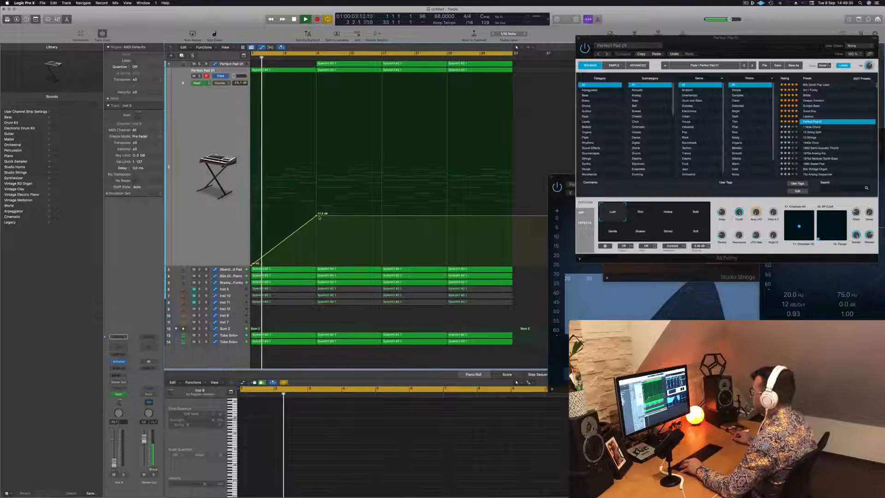
# Drop the second Perfect Pad 01 track's volume sharply at bar 9 and ramp it up again to a higher level at bar 17
pyautogui.moveTo(317, 217); pyautogui.dragTo(316, 240)
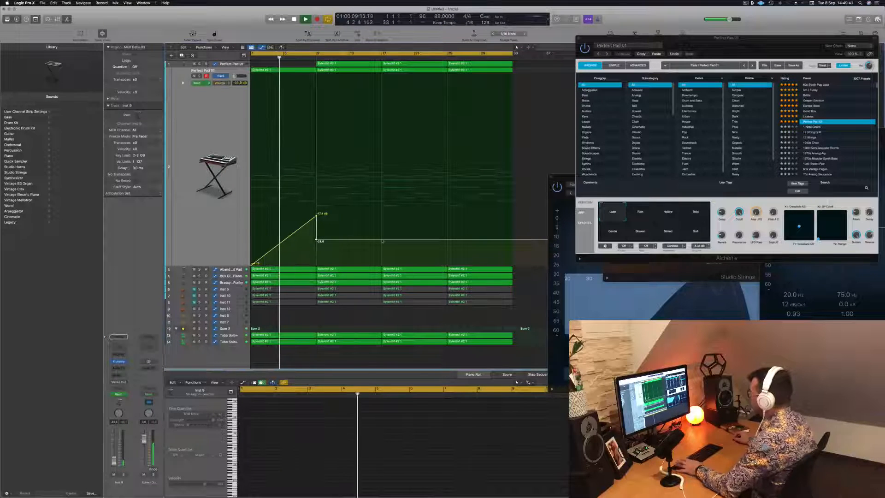
pyautogui.press('space')
pyautogui.press('space')
pyautogui.moveTo(382, 241); pyautogui.dragTo(382, 209)
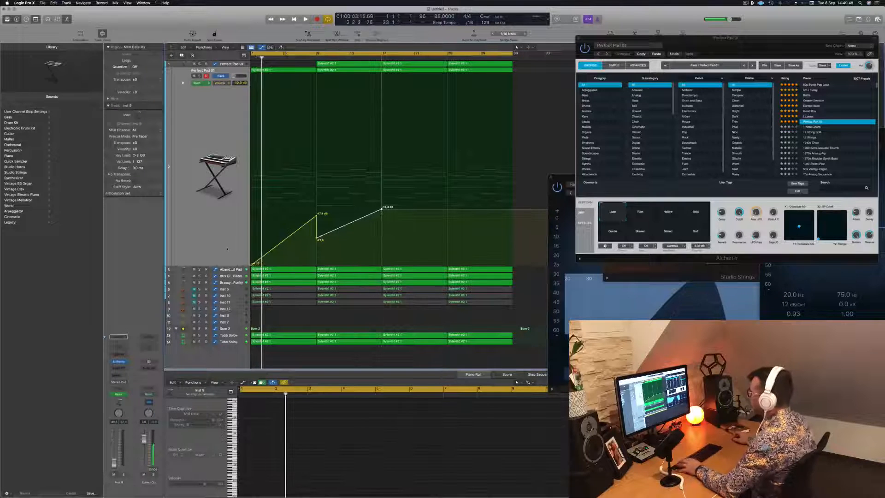
pyautogui.press('space')
pyautogui.press('space')
pyautogui.hscroll(5, 231, 258)
pyautogui.hscroll(-1, 231, 258)
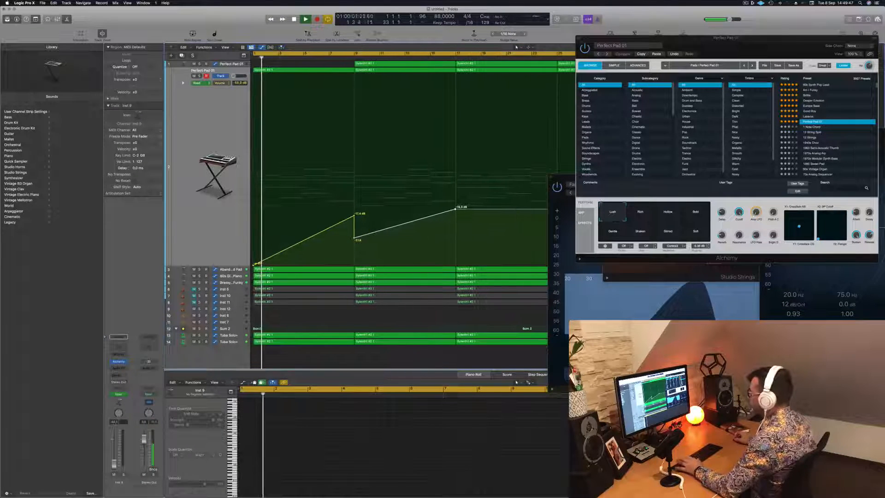
# On the Sum 2 stack, remove the bar 5 volume point, lower the bar 9 peak and drop the volume to the minimum there
pyautogui.click(231, 328)
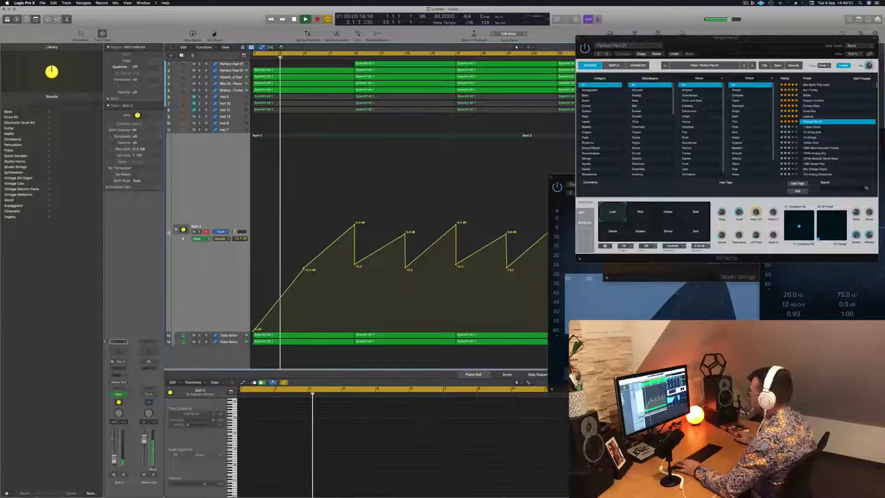
pyautogui.click(304, 270)
pyautogui.moveTo(354, 224); pyautogui.dragTo(355, 330)
pyautogui.click(355, 266)
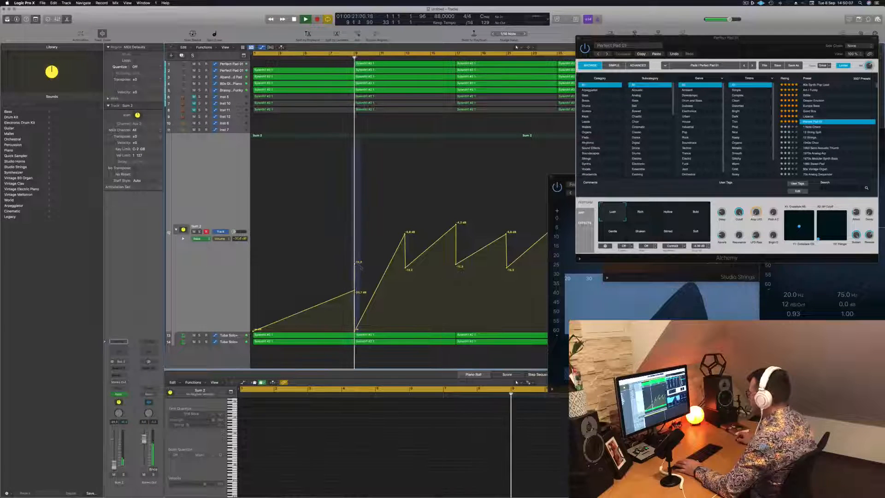
pyautogui.press('space')
pyautogui.moveTo(357, 330); pyautogui.dragTo(356, 265)
pyautogui.press('super+z')
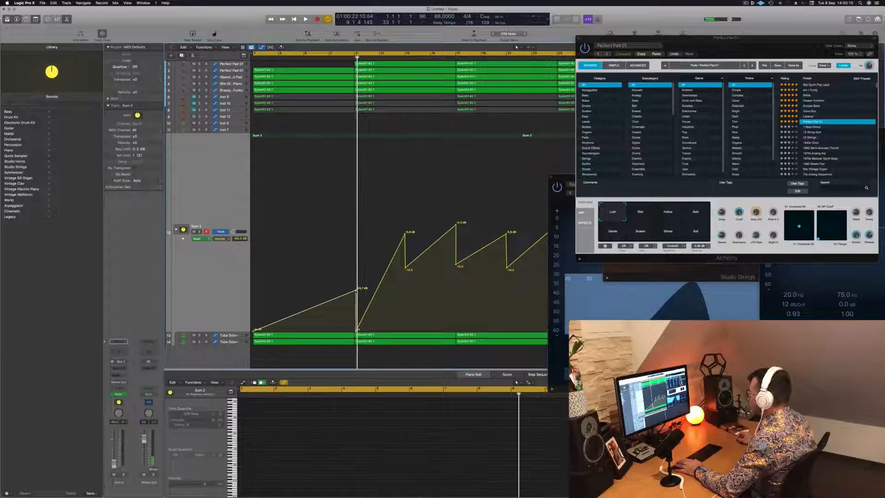
pyautogui.press('space')
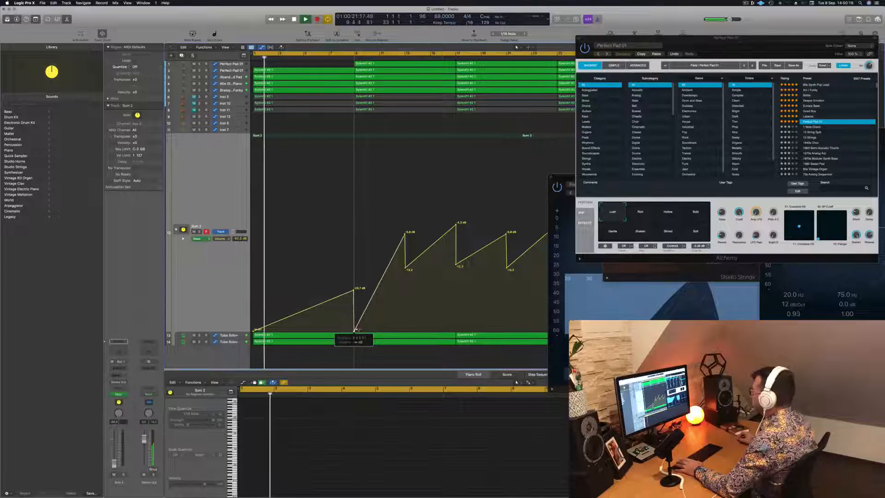
# Remove the stack's bar 13 volume points and lower the bar 17 level for a continuous rise from bar 9, then replay the opening
pyautogui.doubleClick(405, 234)
pyautogui.moveTo(405, 270); pyautogui.dragTo(457, 279)
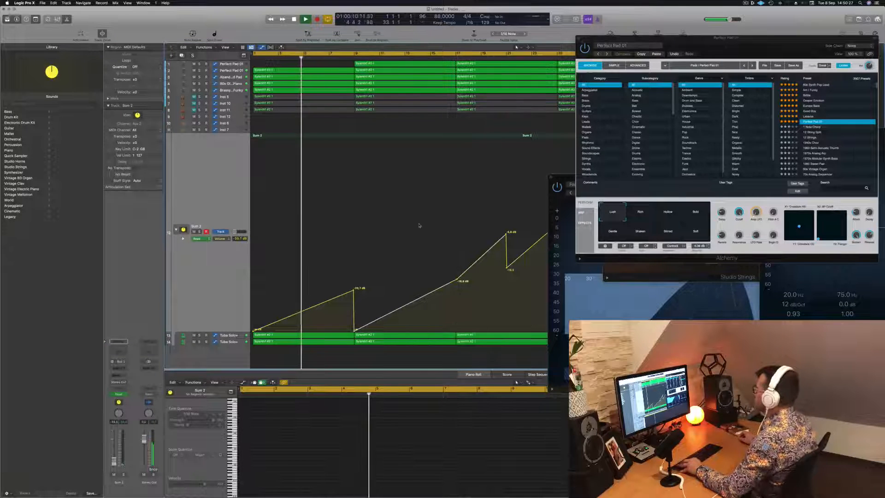
pyautogui.press('super+Left')
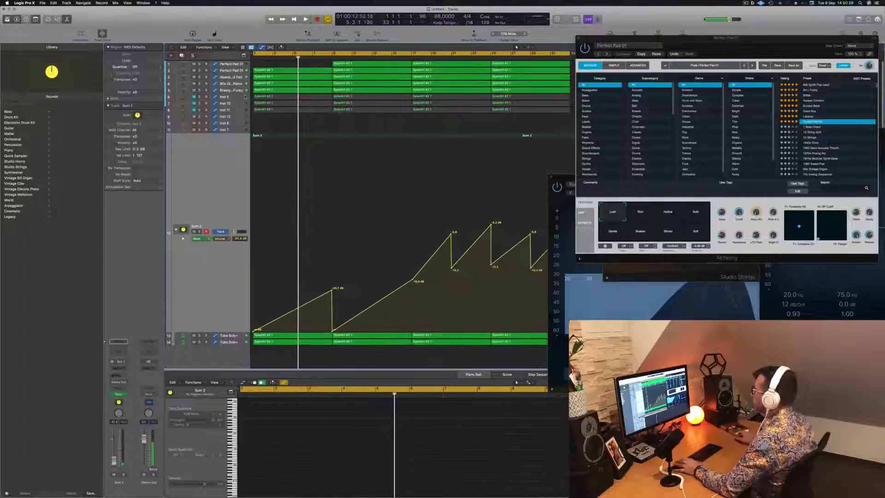
pyautogui.press('Return')
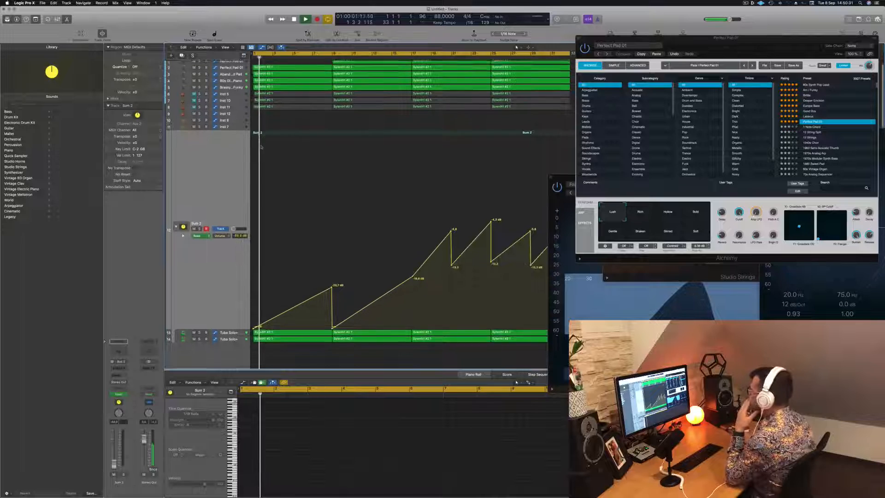
# Audition the Brassy and Funky track and the 80s Glassy Electric Piano track in solo, one after the other
pyautogui.click(237, 91)
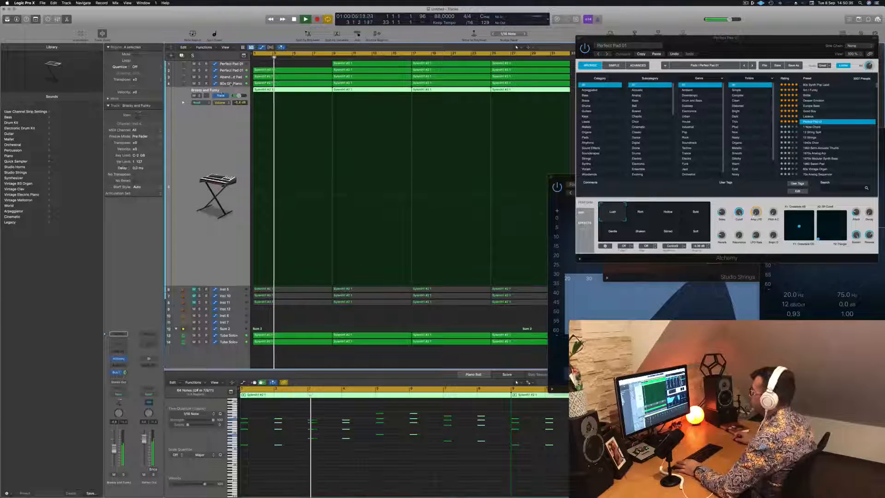
pyautogui.click(199, 95)
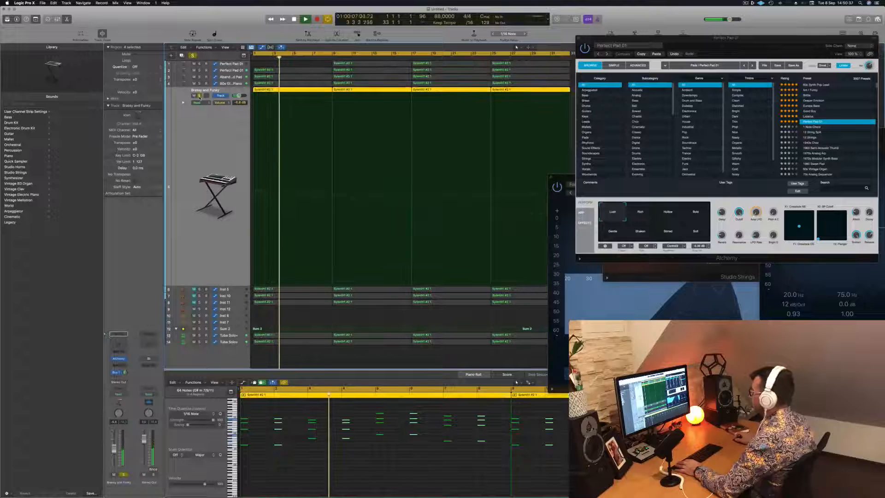
pyautogui.click(199, 95)
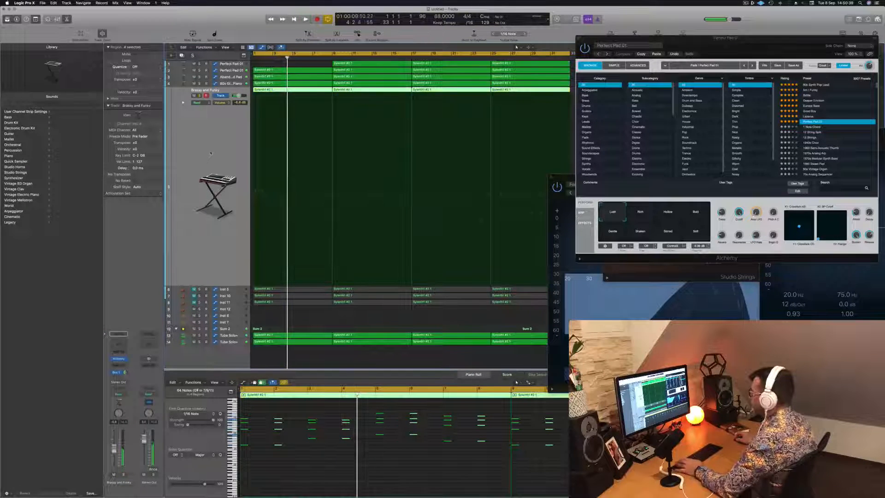
pyautogui.click(237, 84)
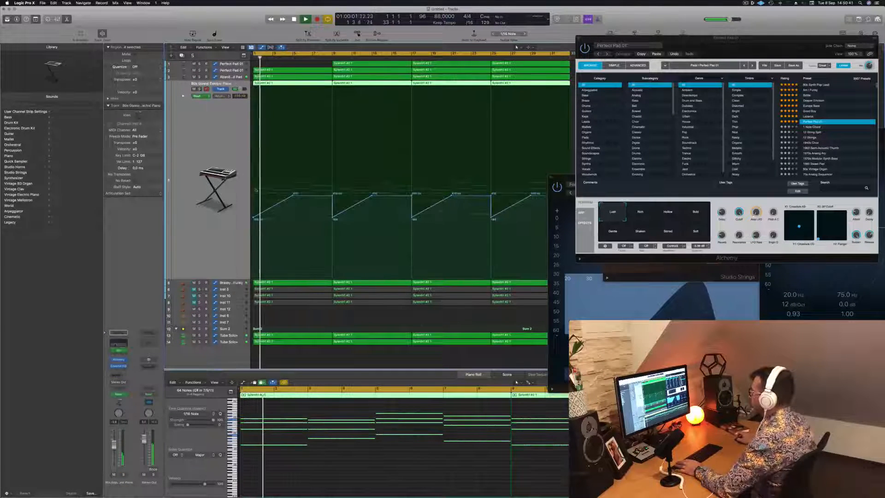
pyautogui.click(199, 88)
pyautogui.click(199, 89)
pyautogui.press('space')
pyautogui.press('space')
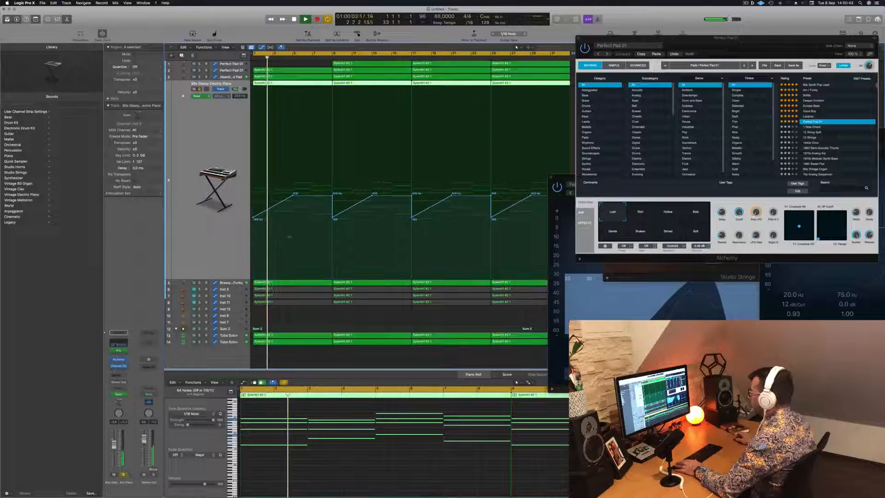
# Reshape the electric piano's high cut automation into a continuous rise from a lower bar 1 start through bar 9, removing the bar 5 and upper bar 9 points
pyautogui.click(292, 195)
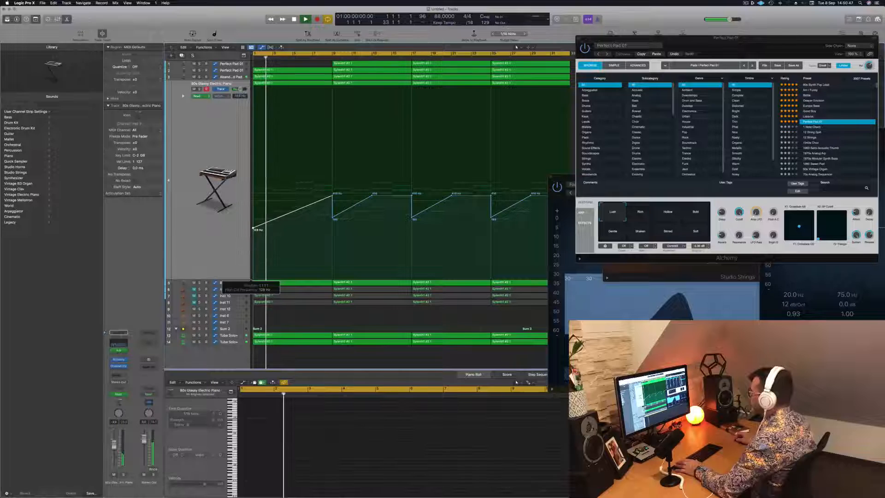
pyautogui.moveTo(252, 233); pyautogui.dragTo(251, 241)
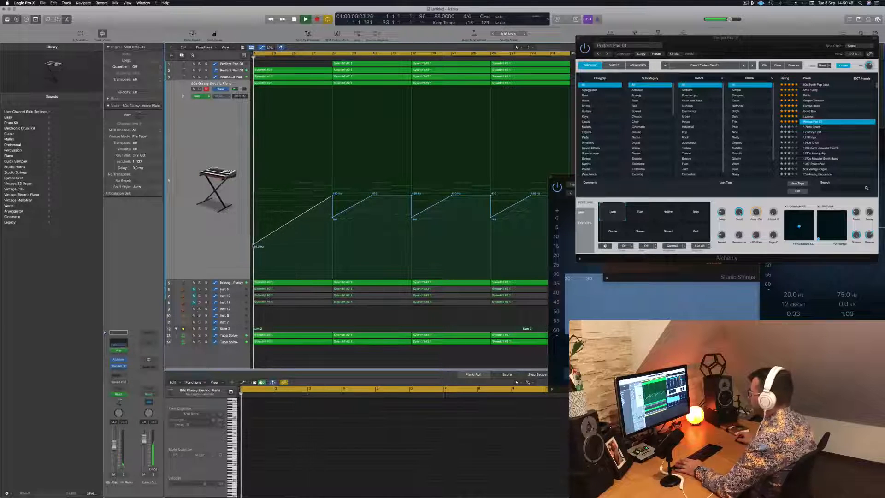
pyautogui.click(332, 196)
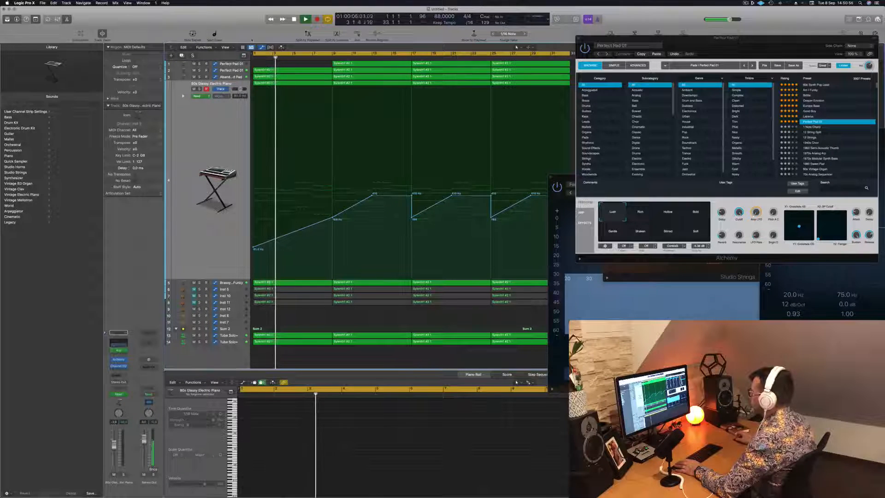
# Delete the regions in bars 1 to 17 on the three muted instrument tracks below Brassy and Funky
pyautogui.click(227, 70)
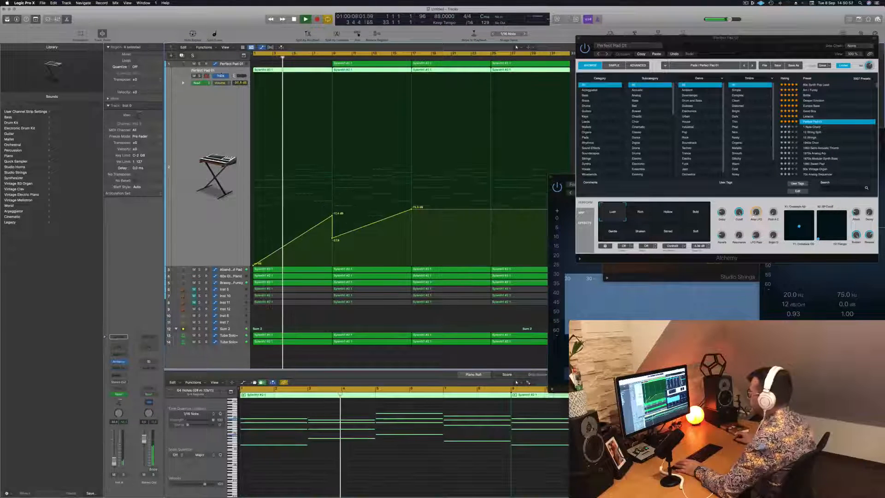
pyautogui.click(231, 269)
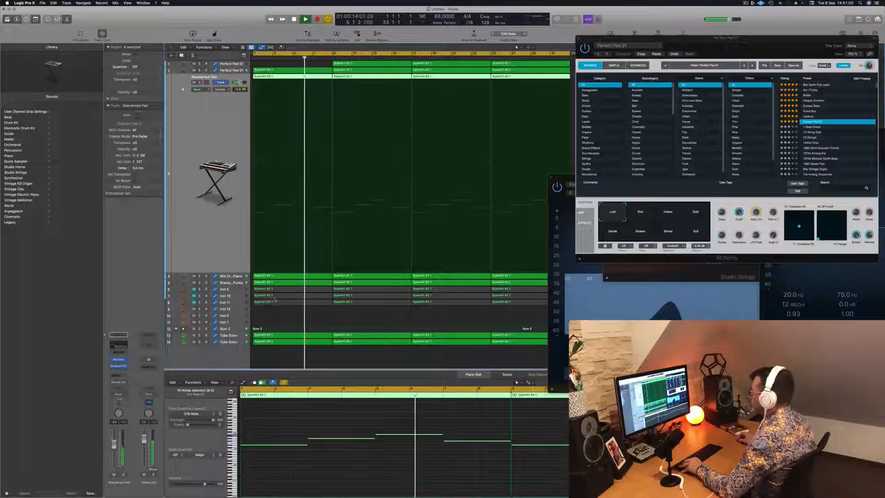
pyautogui.scroll(-5, 275, 301)
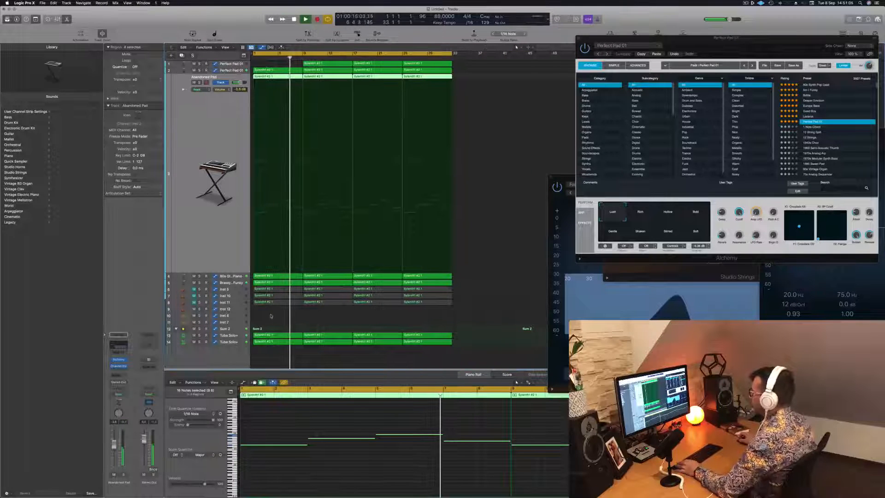
pyautogui.moveTo(271, 315); pyautogui.dragTo(285, 292)
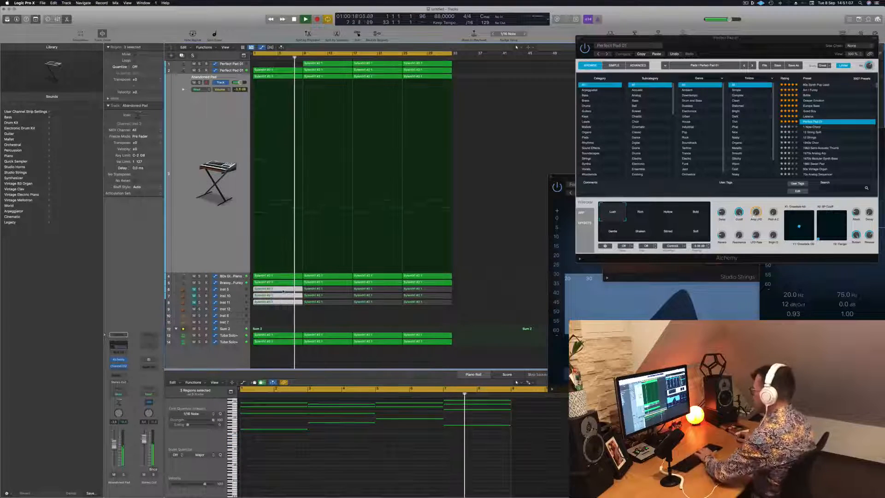
pyautogui.press('Delete')
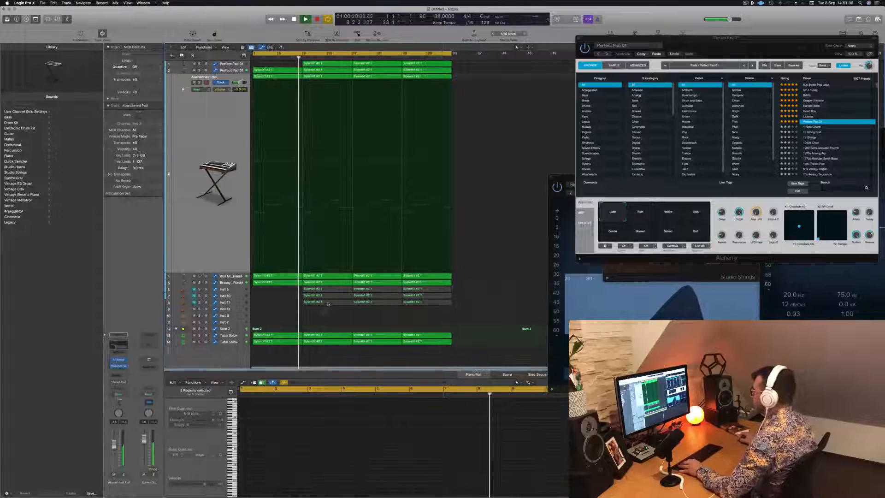
pyautogui.moveTo(321, 316); pyautogui.dragTo(331, 293)
pyautogui.press('Delete')
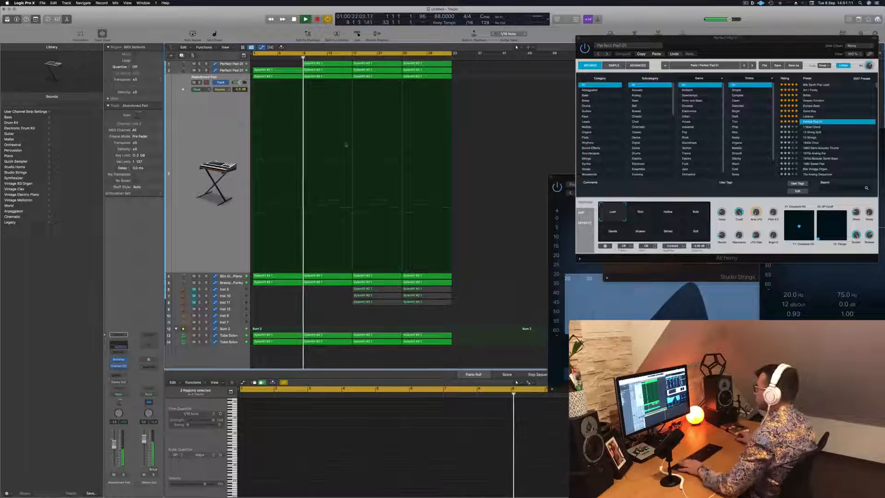
# Duplicate the first Perfect Pad 01 track as a new empty track with the same settings
pyautogui.click(202, 64)
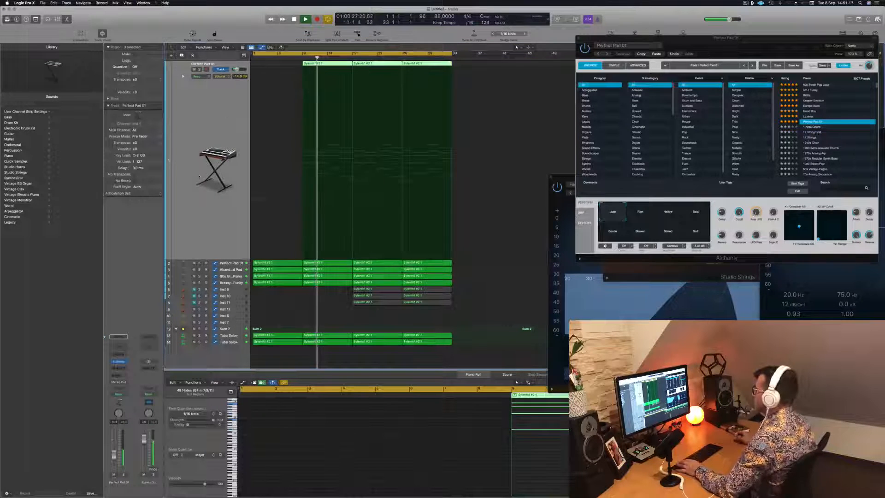
pyautogui.press('super+d')
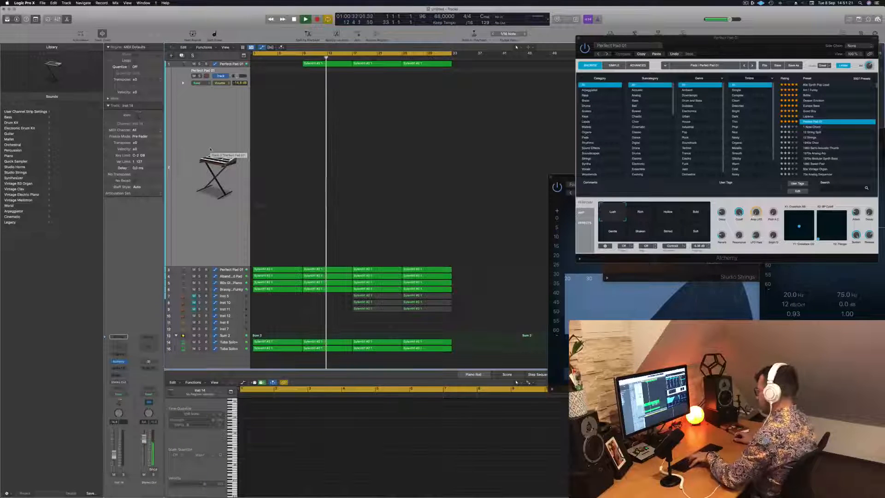
# Bring up the Musical Typing keyboard, move it aside, and try out notes on the duplicated Perfect Pad 01 track during playback
pyautogui.press('super+k')
pyautogui.moveTo(830, 166); pyautogui.dragTo(729, 173)
pyautogui.press('f')
pyautogui.press('g')
pyautogui.press('d')
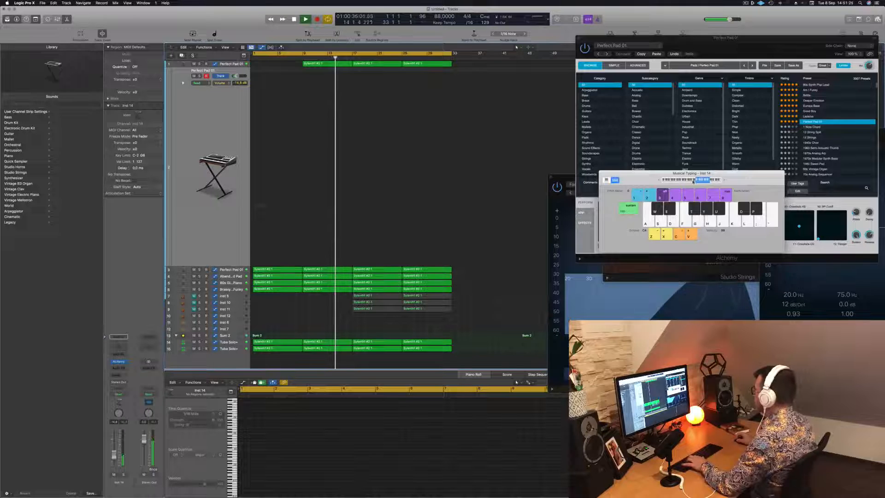
pyautogui.press('f')
pyautogui.press('g')
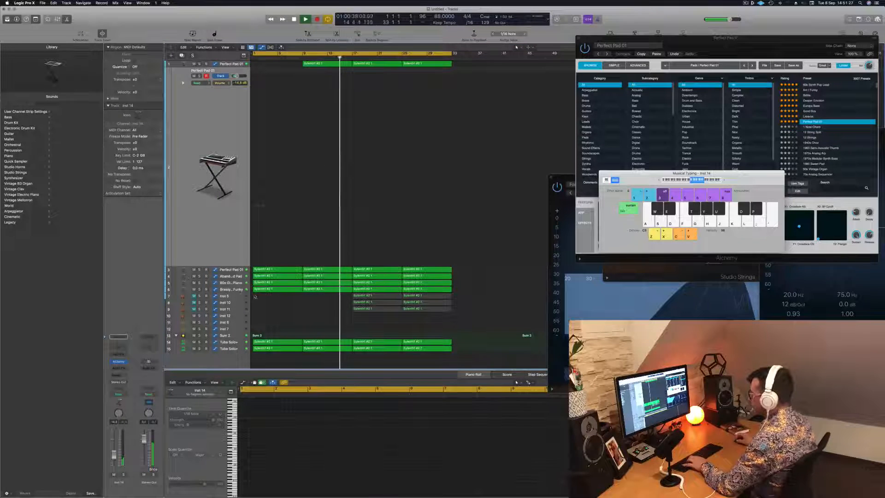
# Duplicate the Brassy and Funky track as a new empty track with the same settings
pyautogui.click(235, 290)
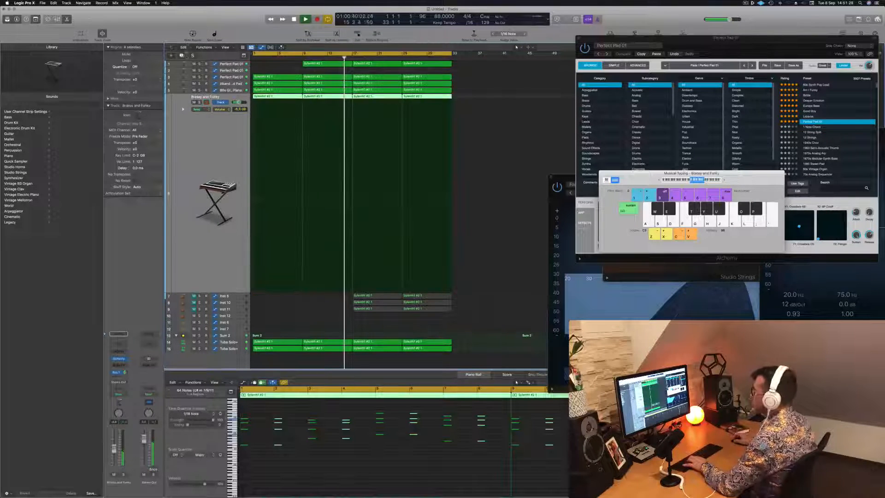
pyautogui.press('super+d')
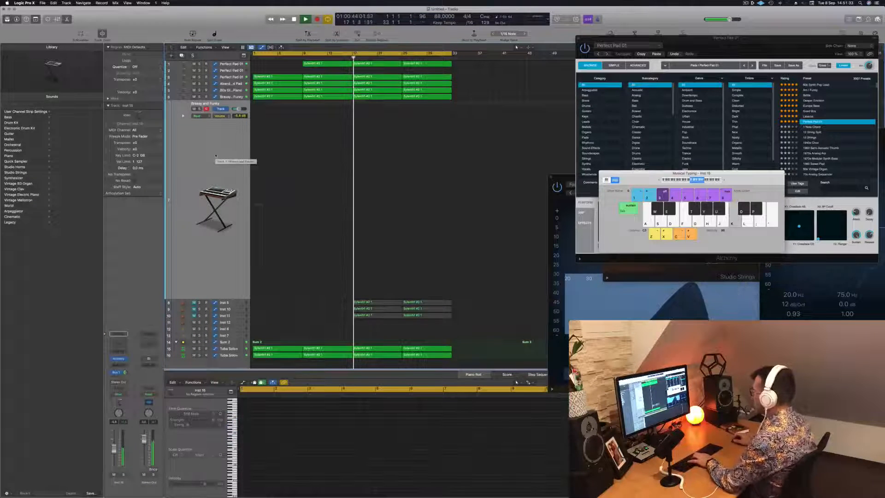
pyautogui.click(275, 97)
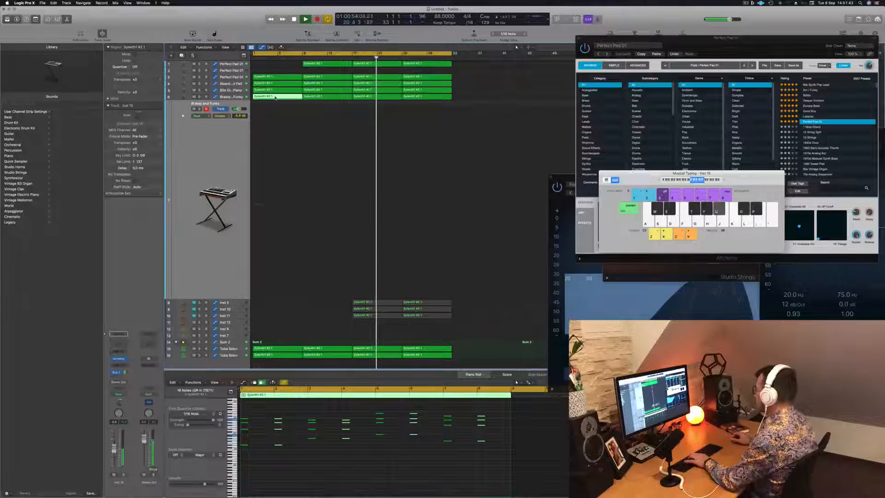
# Improvise melody ideas with the duplicated Brassy and Funky sound over the playing arrangement
pyautogui.press('i')
pyautogui.press('p')
pyautogui.press('o')
pyautogui.press('p')
pyautogui.press('o')
pyautogui.press('p')
pyautogui.press('o')
pyautogui.press('p')
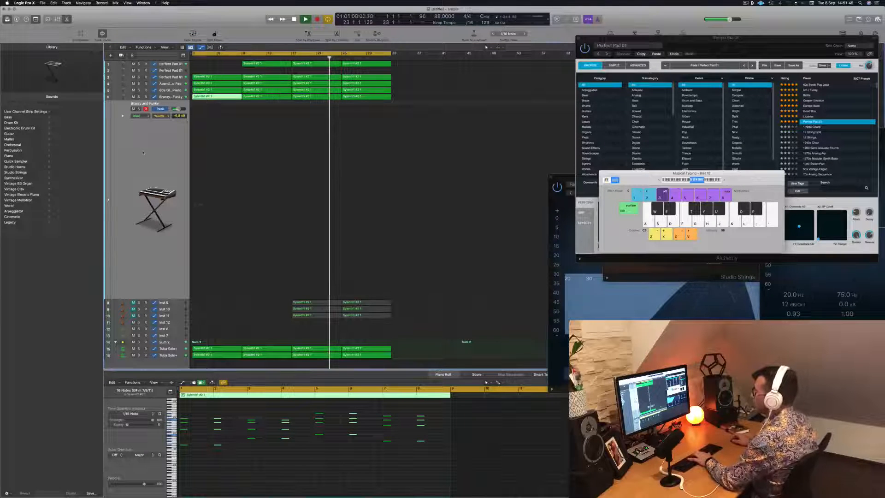
pyautogui.click(143, 153)
pyautogui.press('p')
pyautogui.press('o')
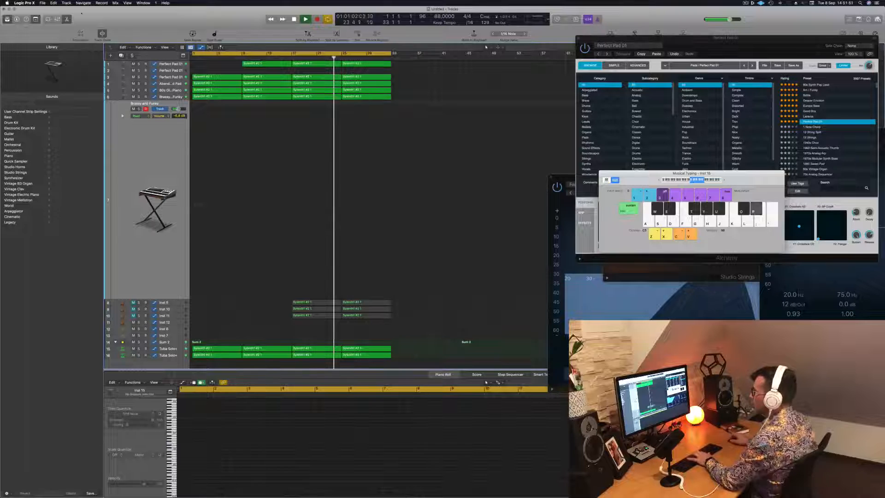
pyautogui.press('i')
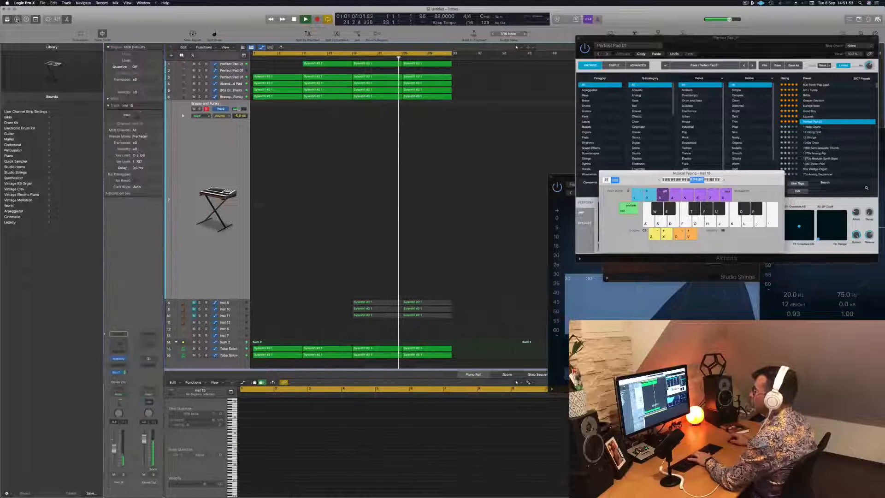
pyautogui.press('o')
pyautogui.press('o')
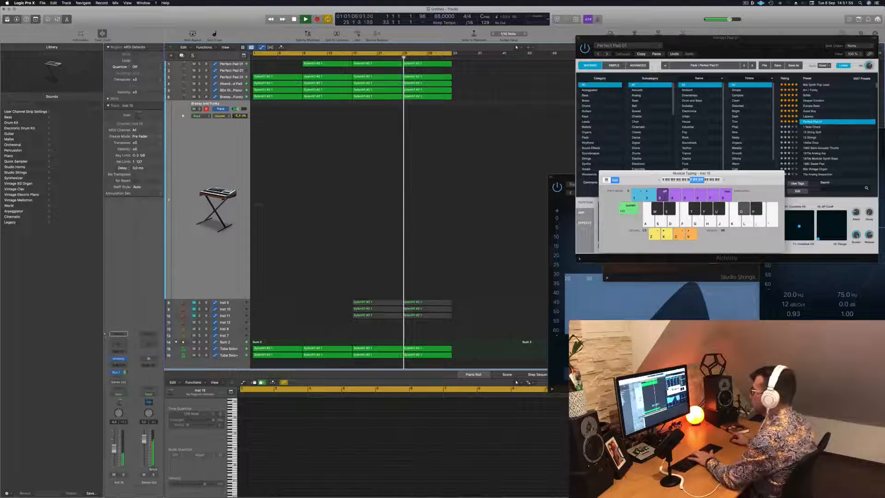
pyautogui.press('o')
pyautogui.press('p')
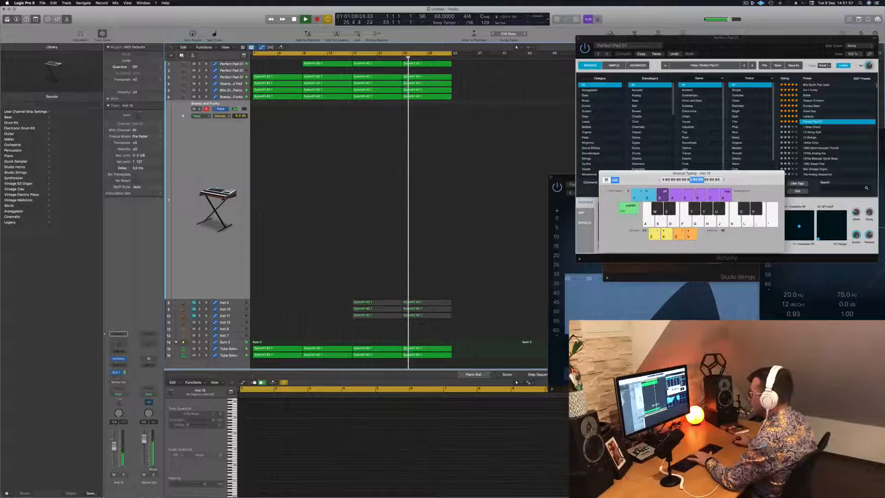
pyautogui.press('p')
pyautogui.press('o')
# Raise the duplicated Brassy and Funky track's volume slightly and try more melody notes against the chords
pyautogui.moveTo(113, 448); pyautogui.dragTo(114, 442)
pyautogui.press('p')
pyautogui.press('o')
pyautogui.press('i')
pyautogui.press('i')
pyautogui.press('o')
pyautogui.press('p')
pyautogui.press('y')
pyautogui.press('y')
# Record a short melody take on the duplicated Brassy and Funky track around bars 28 to 30
pyautogui.press('r')
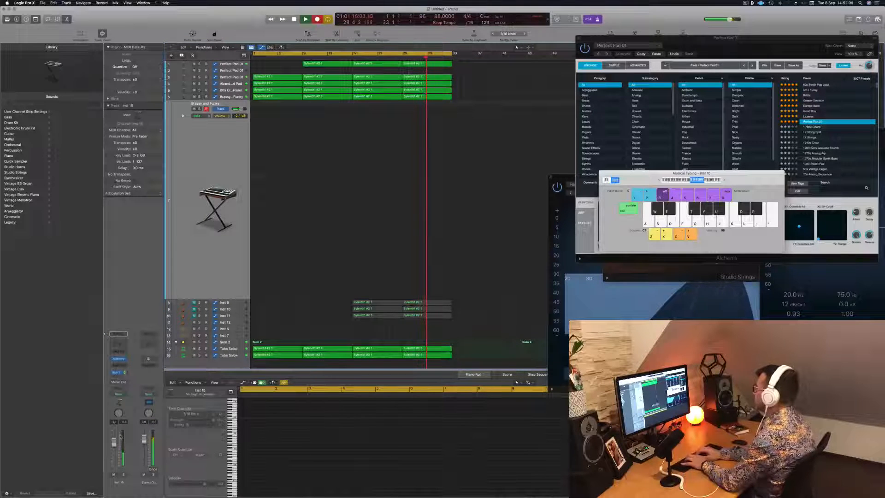
pyautogui.press('o')
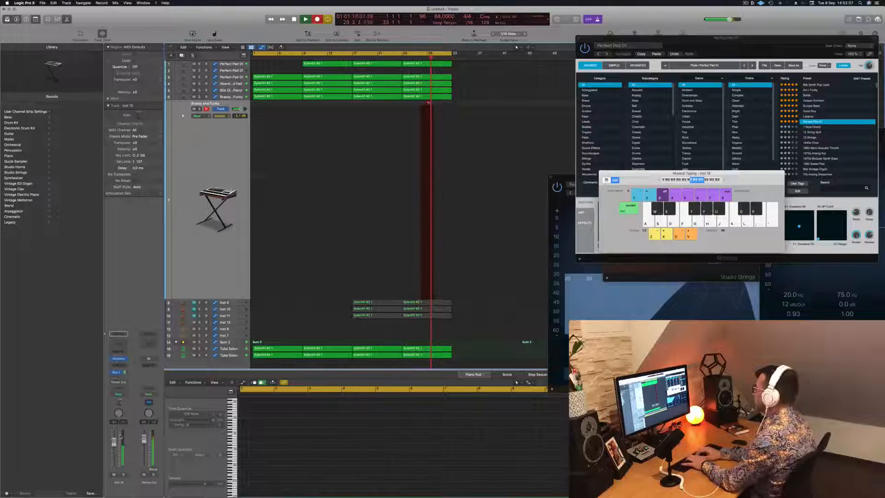
pyautogui.press('space')
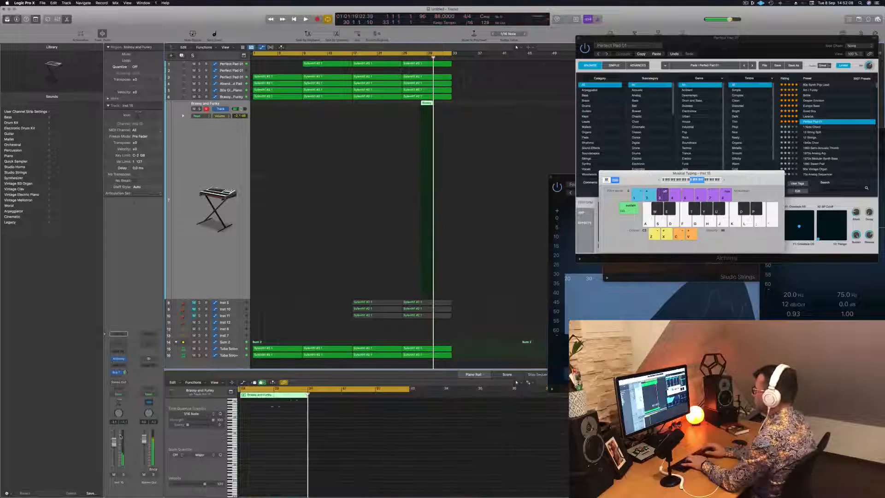
# Play the arrangement from the beginning to rehearse the melody, with the inspector shown beside the tracks
pyautogui.press('Return')
pyautogui.press('space')
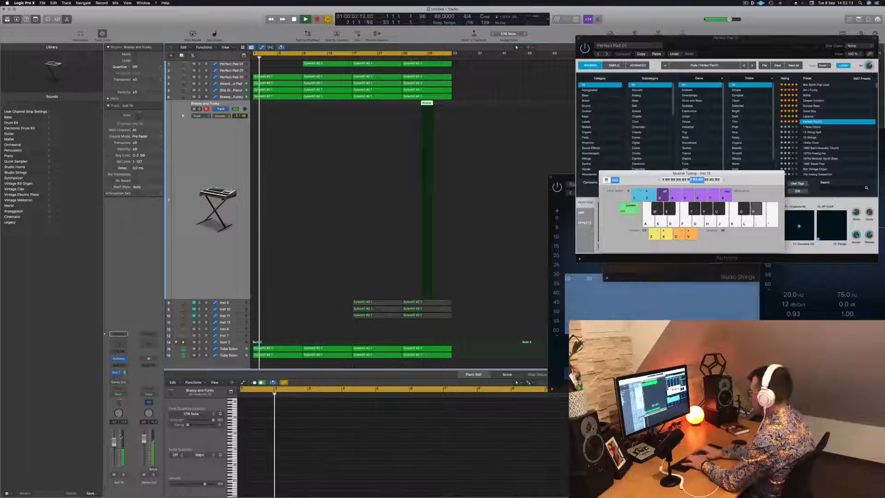
pyautogui.press('i')
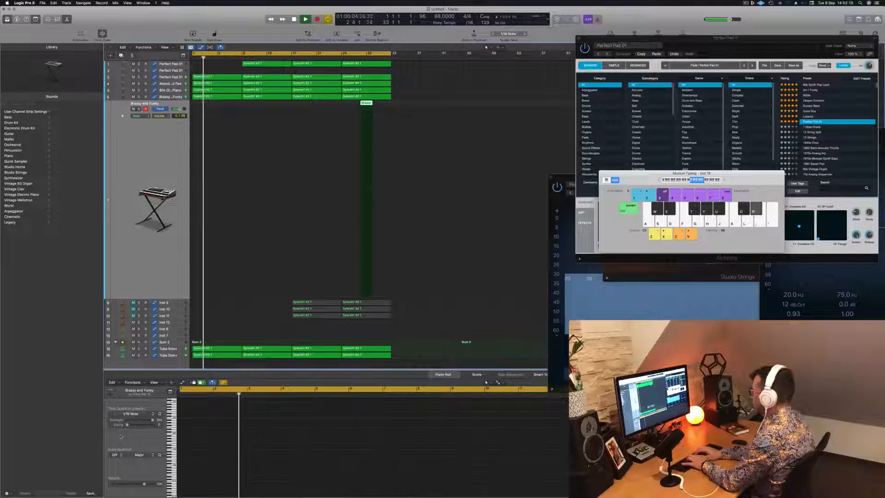
pyautogui.press('r')
pyautogui.press('space')
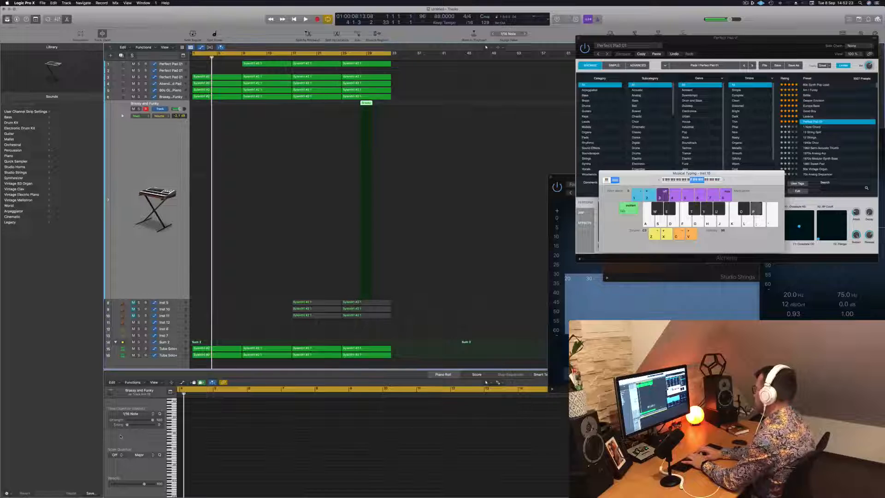
pyautogui.press('space')
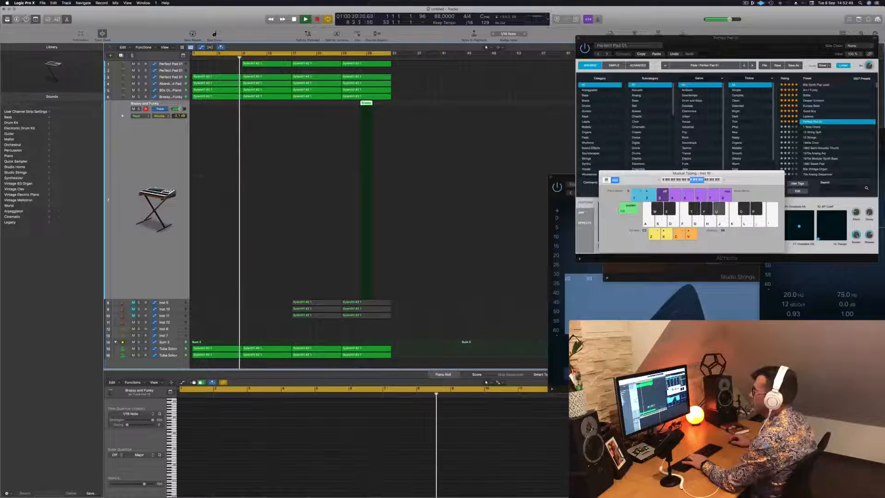
pyautogui.click(17, 20)
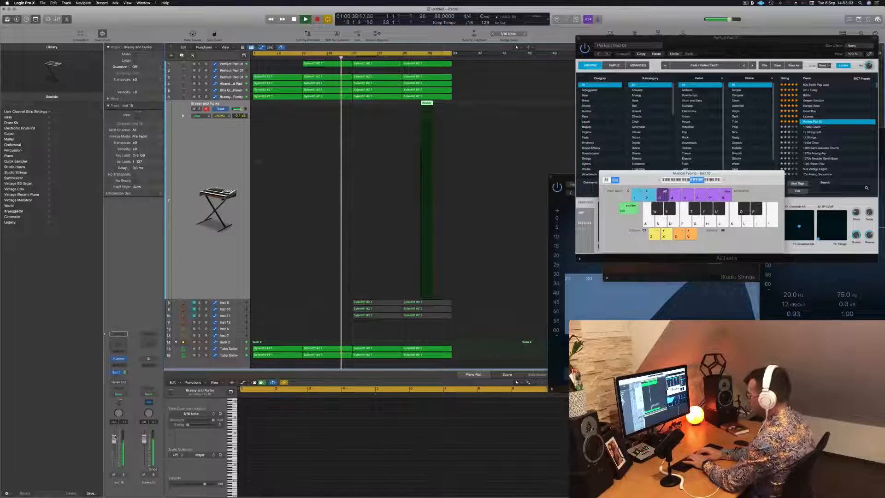
# Record a longer melody take on the duplicated Brassy and Funky track from about bar 17 to bar 25
pyautogui.press('r')
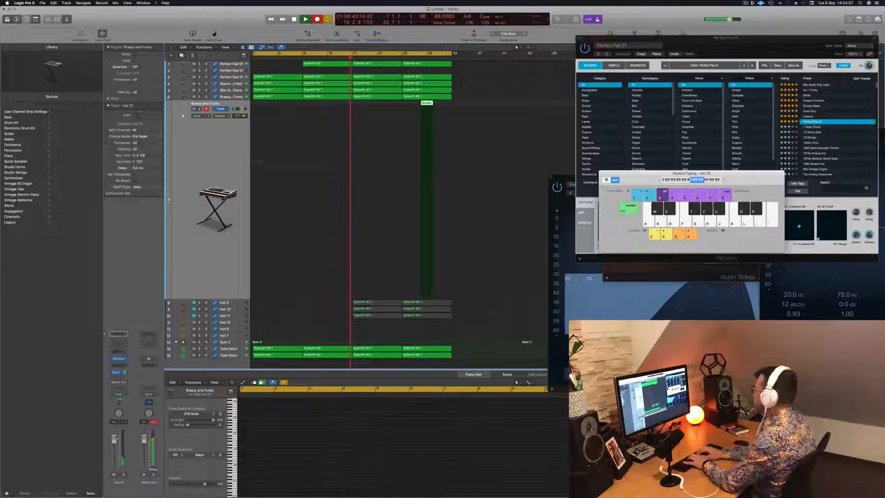
pyautogui.press('t')
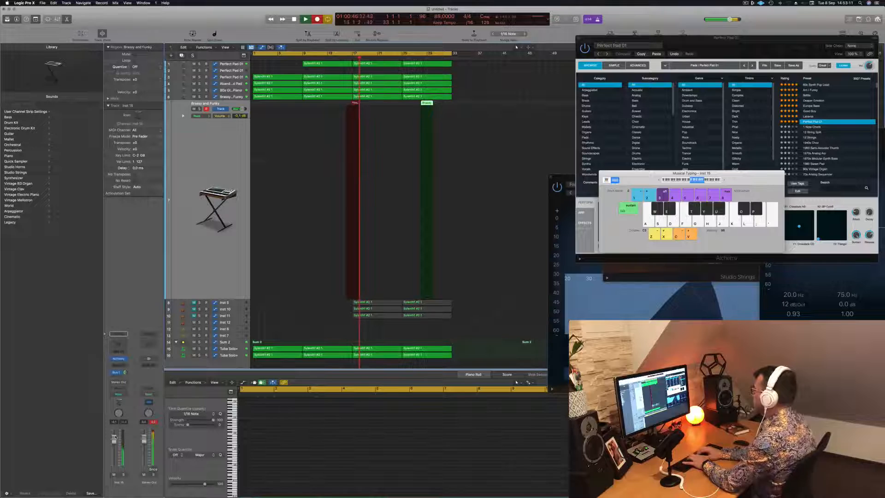
pyautogui.press('y')
pyautogui.press('u')
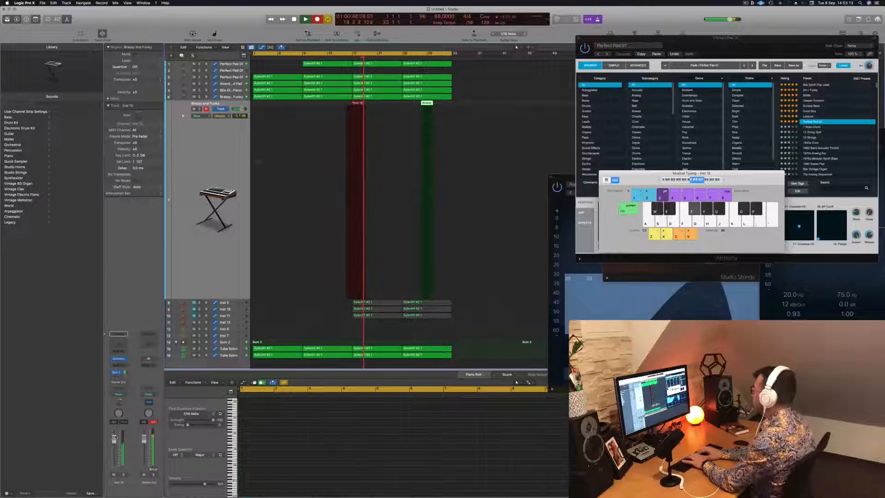
pyautogui.press('t')
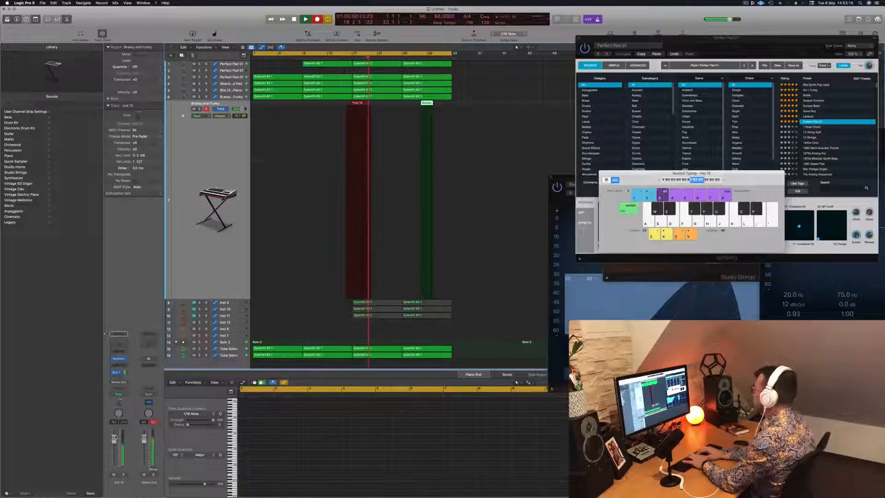
pyautogui.press('t')
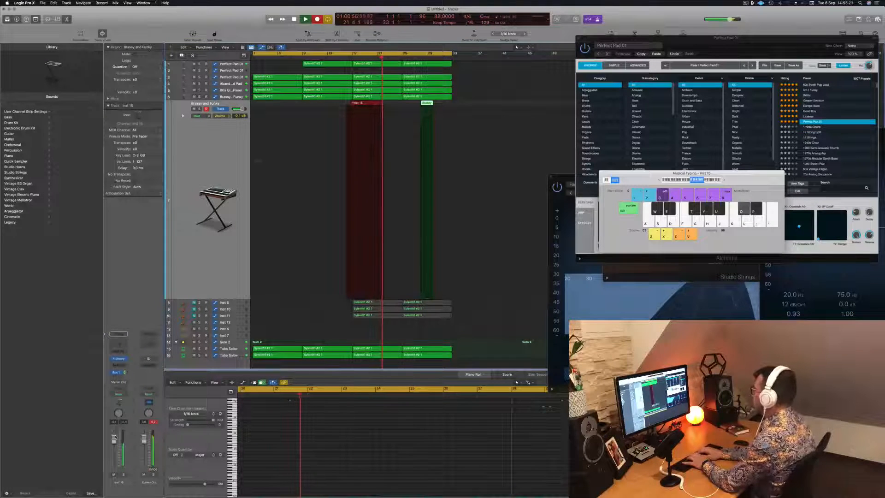
pyautogui.press('u')
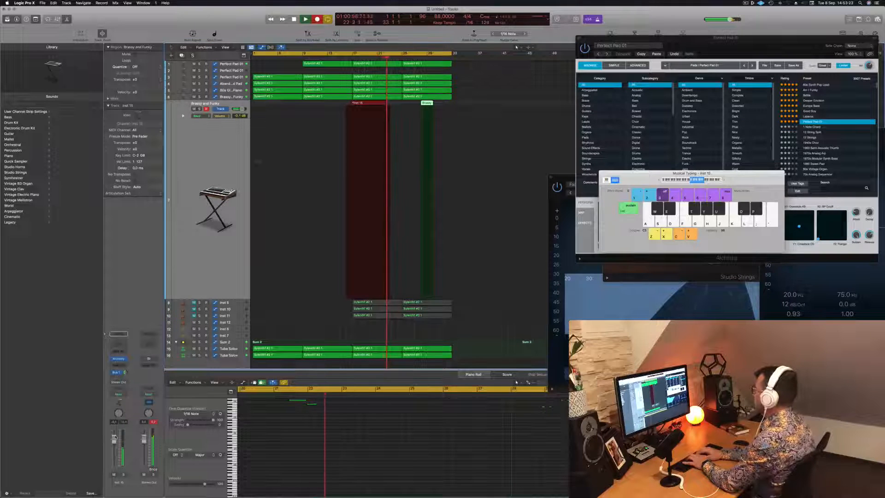
pyautogui.press('p')
pyautogui.press('o')
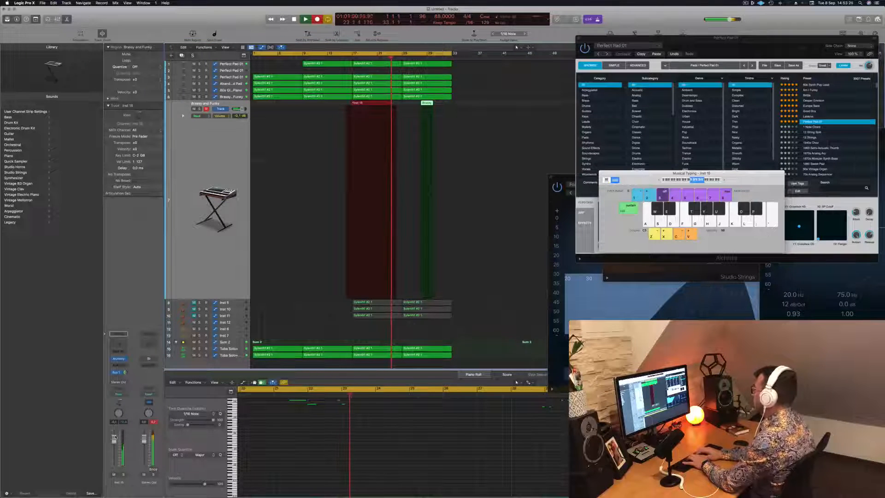
pyautogui.press('p')
pyautogui.press('o')
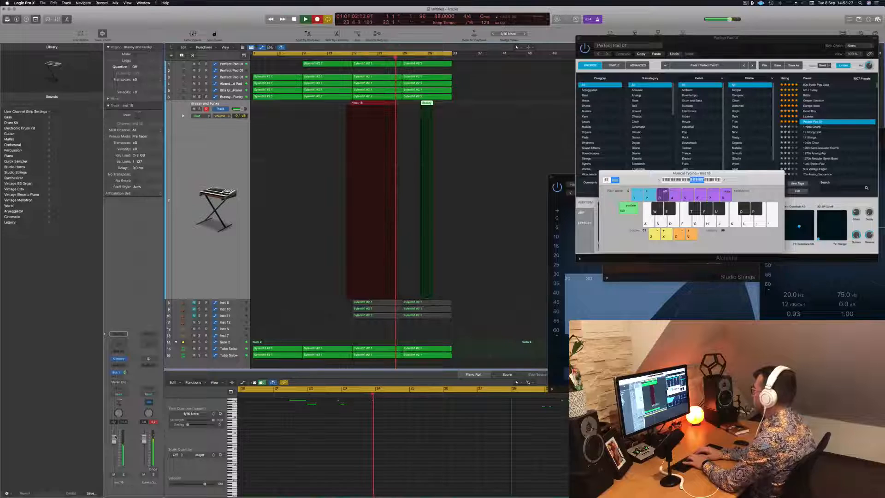
pyautogui.press('y')
pyautogui.press('u')
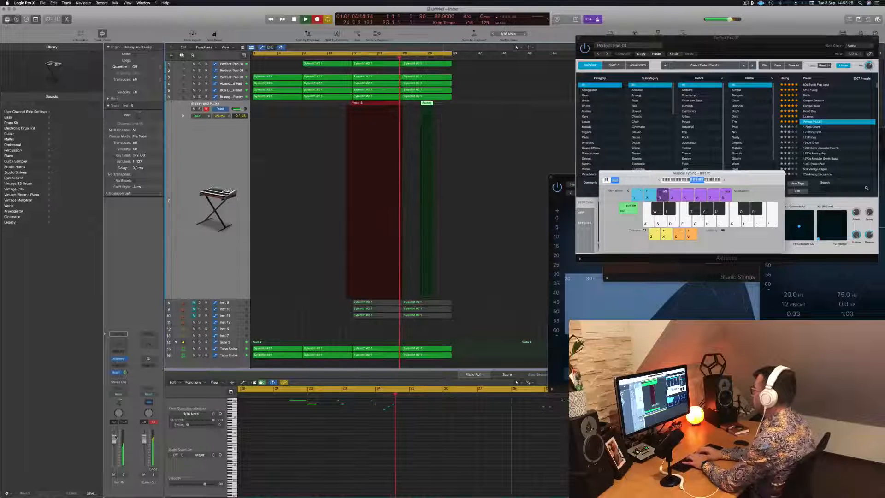
pyautogui.press('space')
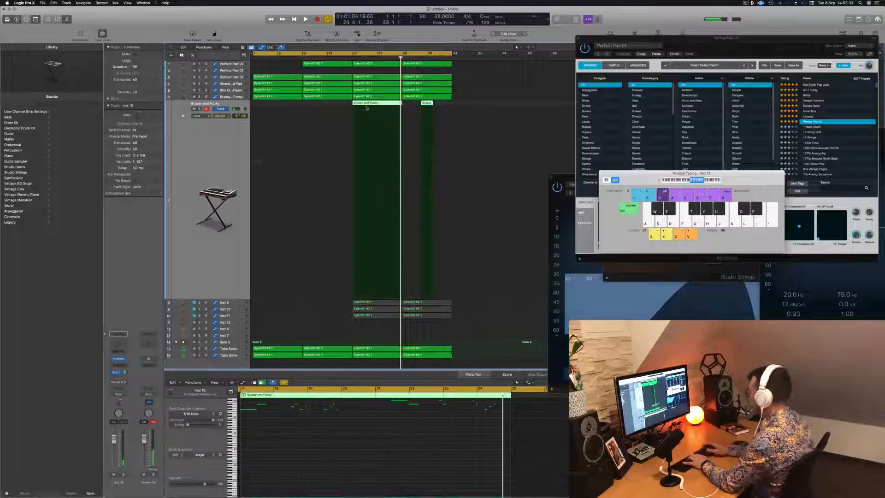
# Delete both recorded melody takes from the duplicated Brassy and Funky track and restart playback from the beginning
pyautogui.press('Delete')
pyautogui.press('Return')
pyautogui.press('space')
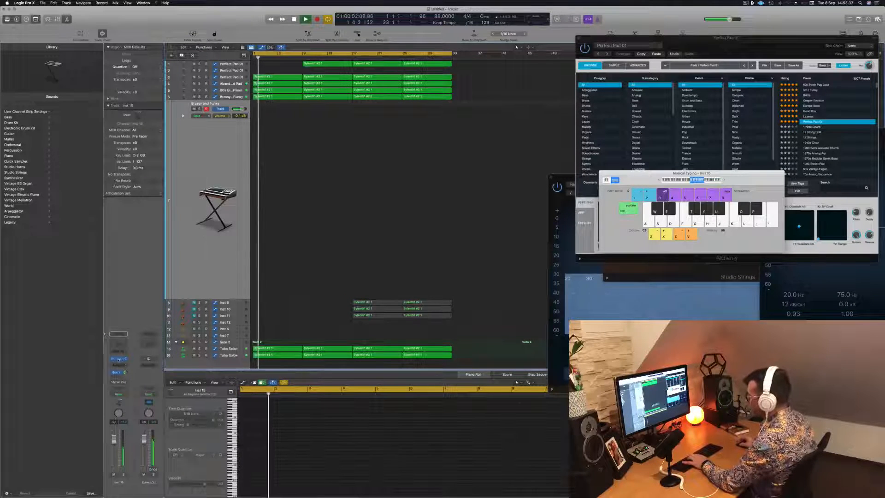
# Open the Alchemy synth of the duplicated Brassy and Funky track and reposition the Musical Typing keyboard to test notes
pyautogui.click(118, 358)
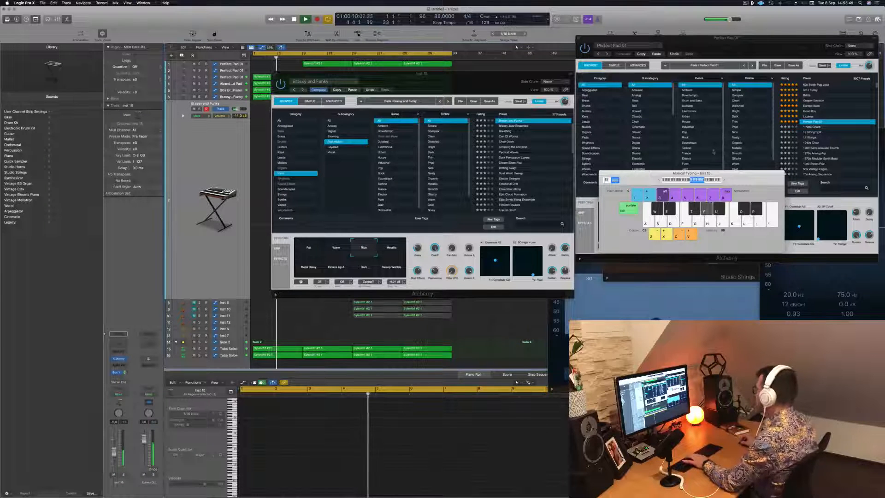
pyautogui.click(658, 181)
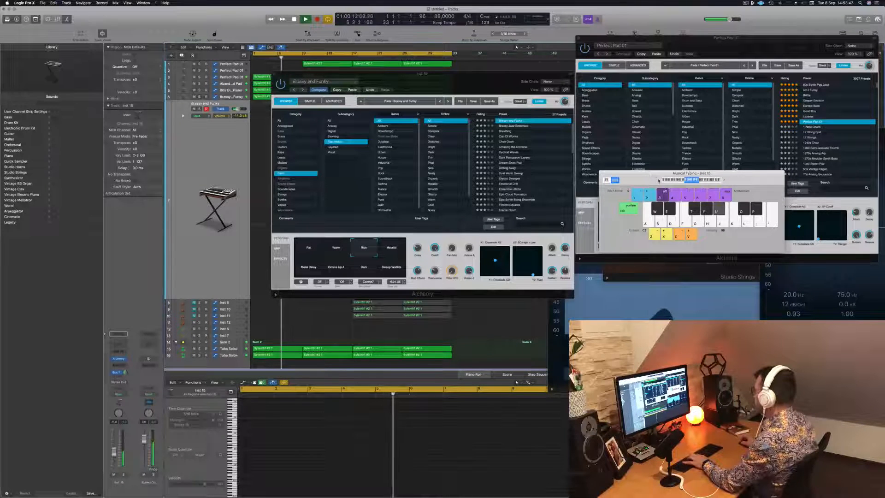
pyautogui.moveTo(659, 182); pyautogui.dragTo(651, 162)
pyautogui.click(717, 161)
pyautogui.press('y')
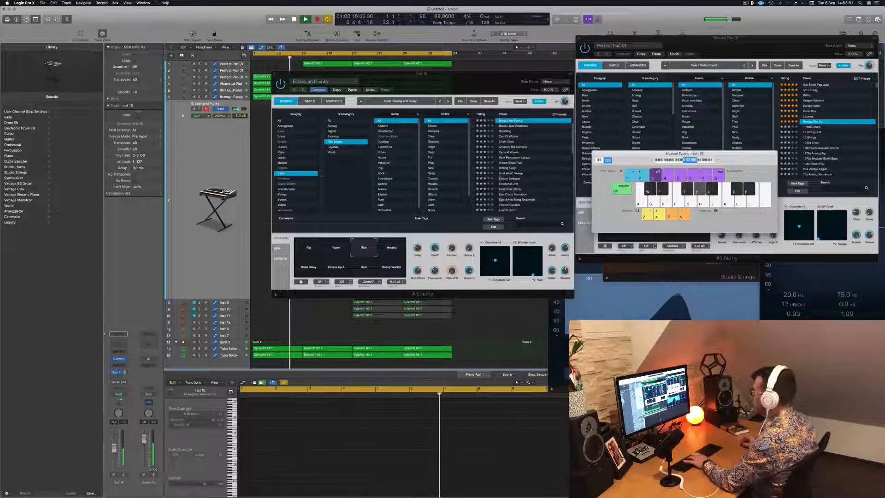
# Audition the Brassy and Funky transform snapshots, including Metal Delay, Octave Up A, Dark, Sweep Motion and Metallic, ending on Rich
pyautogui.click(395, 251)
pyautogui.click(308, 249)
pyautogui.click(308, 267)
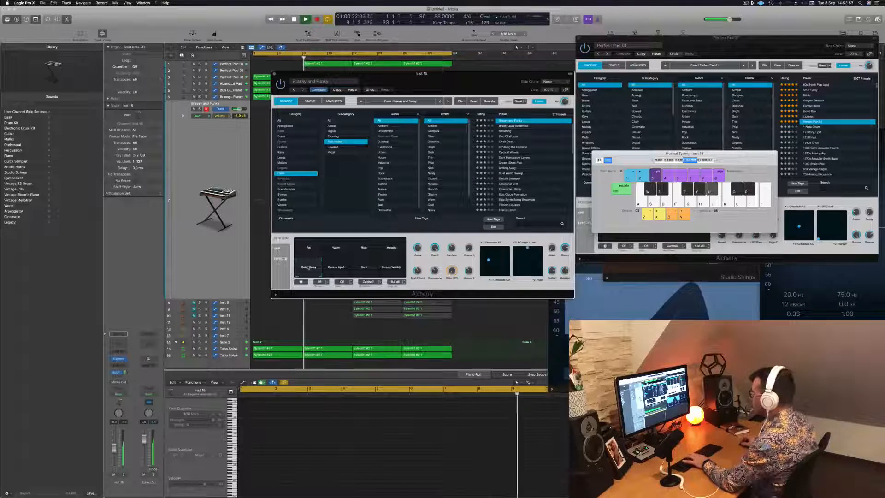
pyautogui.click(336, 267)
pyautogui.click(373, 273)
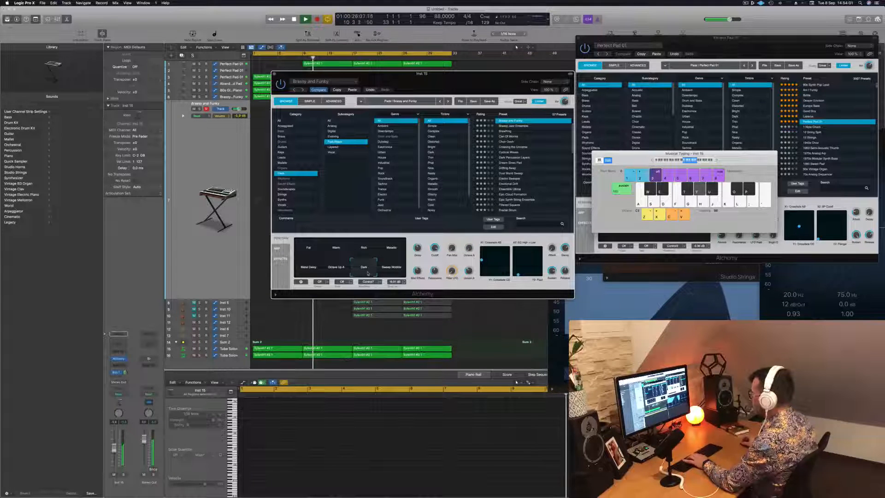
pyautogui.click(390, 272)
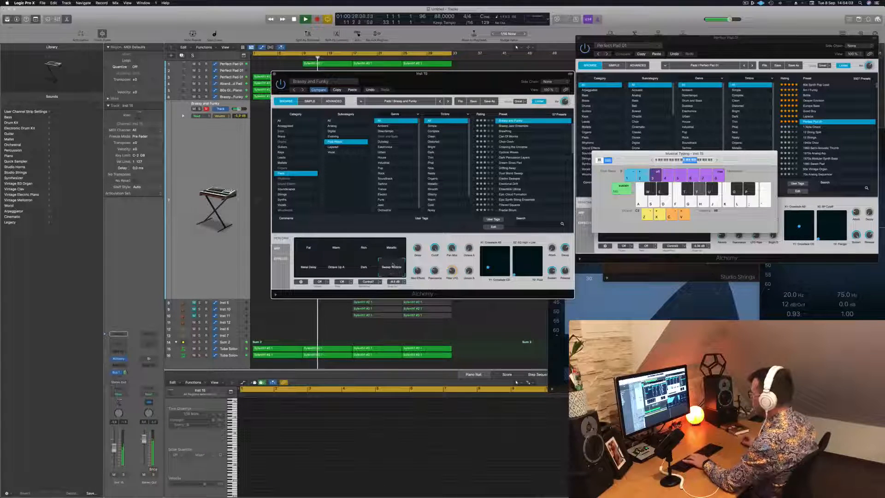
pyautogui.click(391, 252)
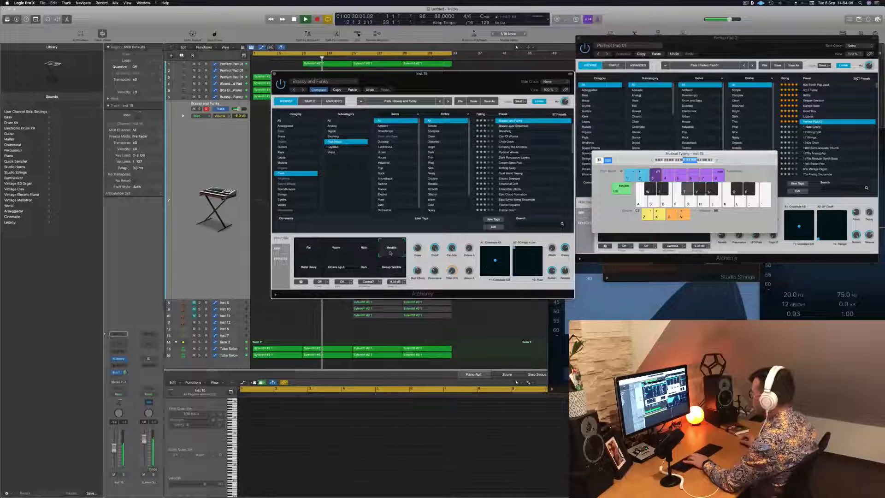
pyautogui.click(364, 253)
pyautogui.click(337, 248)
pyautogui.click(313, 250)
pyautogui.click(394, 252)
pyautogui.click(364, 248)
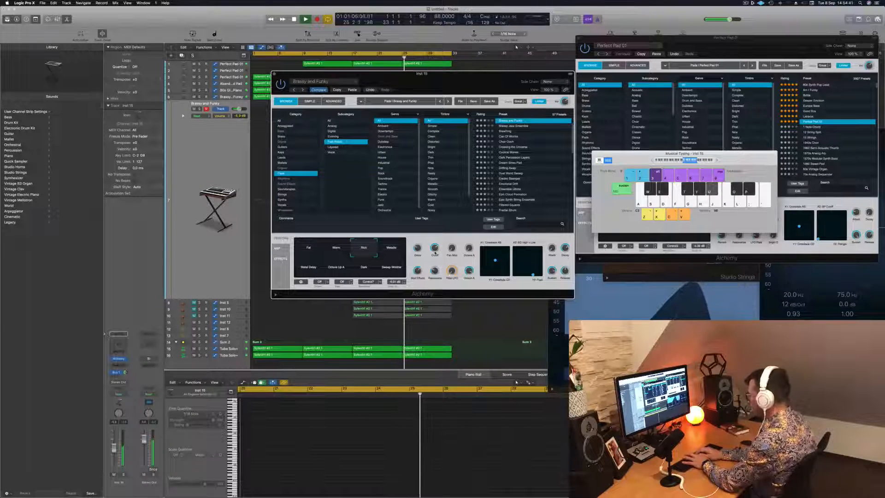
# Record a new melody take on the duplicated Brassy and Funky track from bar 2 to about bar 12
pyautogui.press('r')
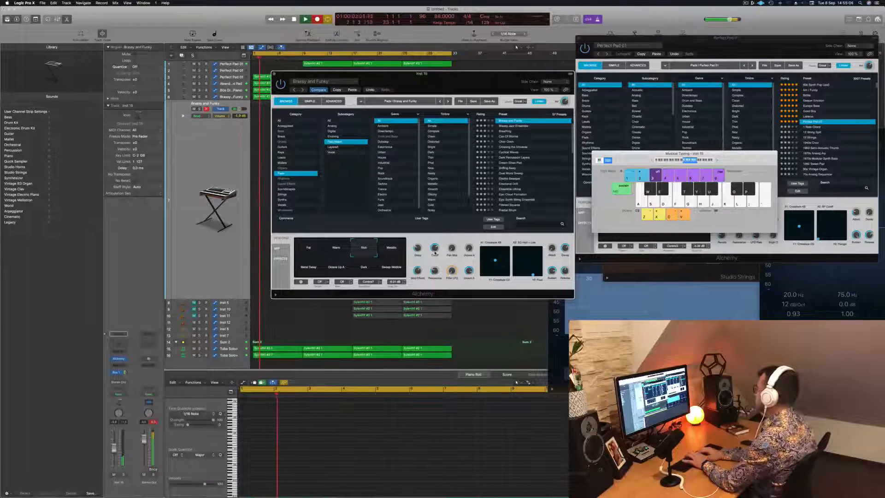
pyautogui.press('y')
pyautogui.press('o')
pyautogui.press('u')
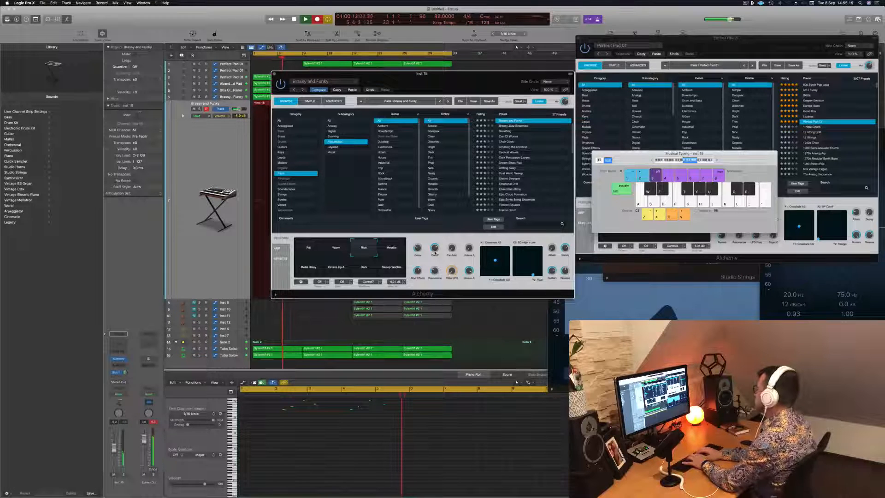
pyautogui.press('p')
pyautogui.press('o')
pyautogui.press('u')
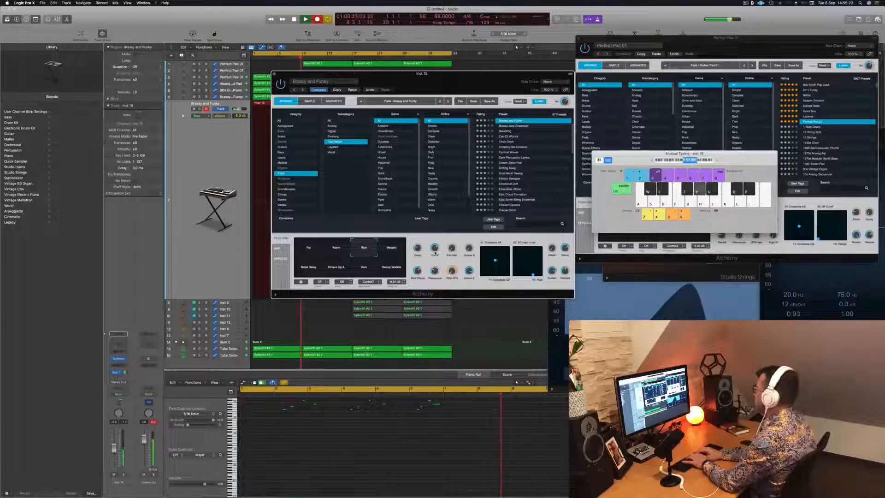
pyautogui.press('p')
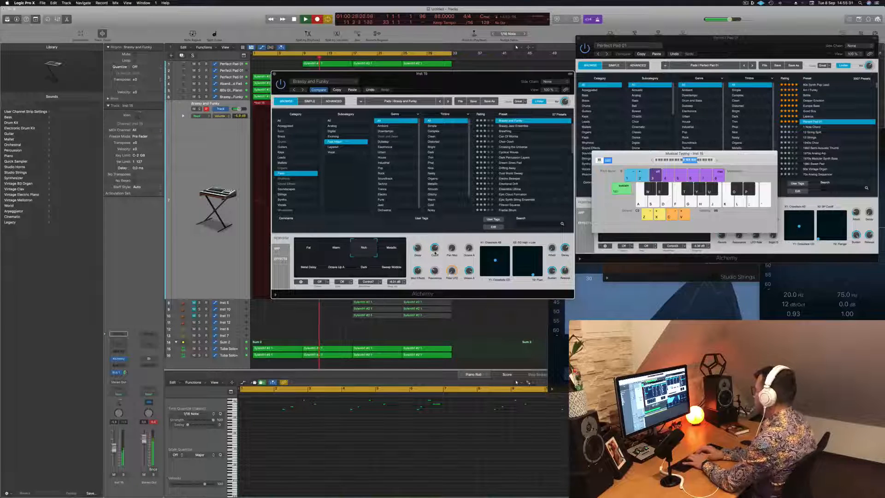
pyautogui.press('space')
# Move the Alchemy window off the tracks and split the new melody region at bars 8 and 10
pyautogui.moveTo(330, 79); pyautogui.dragTo(542, 85)
pyautogui.click(291, 57)
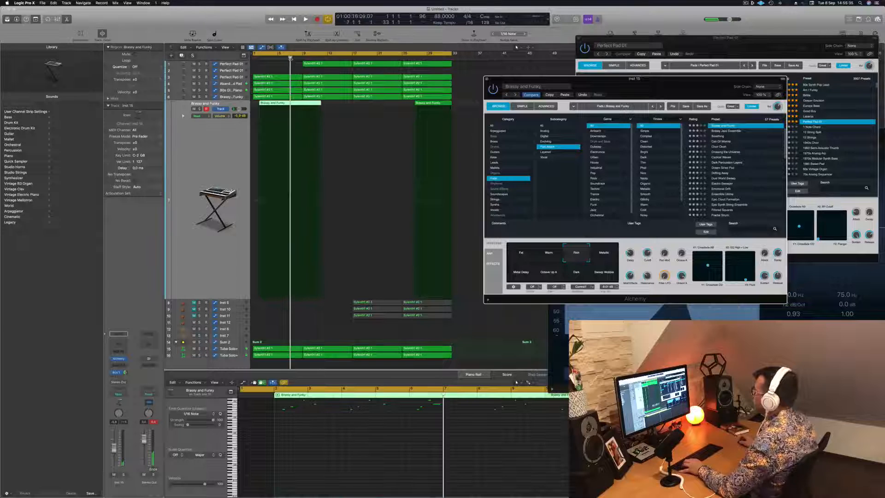
pyautogui.hscroll(8, 273, 144)
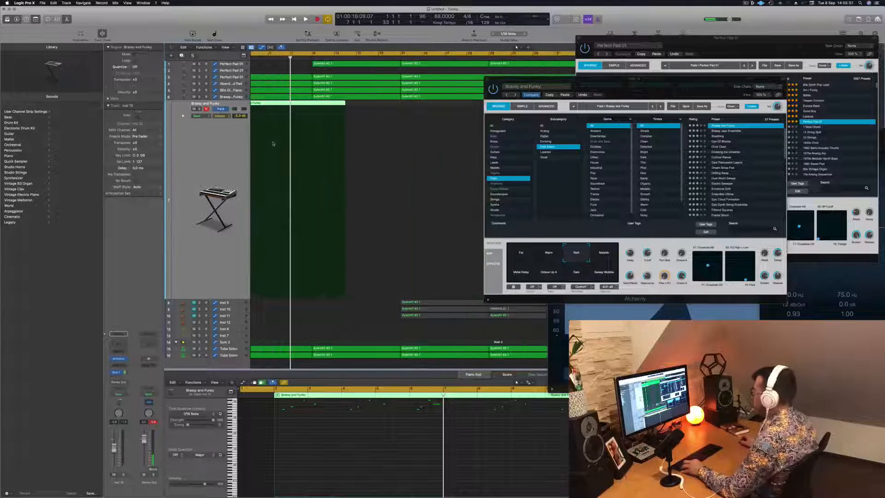
pyautogui.hscroll(-1, 273, 144)
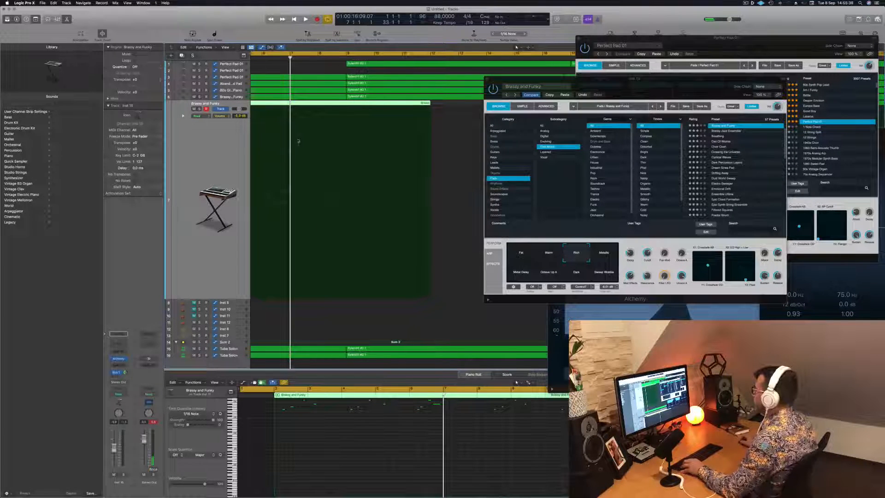
pyautogui.keyDown('super'); pyautogui.doubleClick(317, 103); pyautogui.keyUp('super')
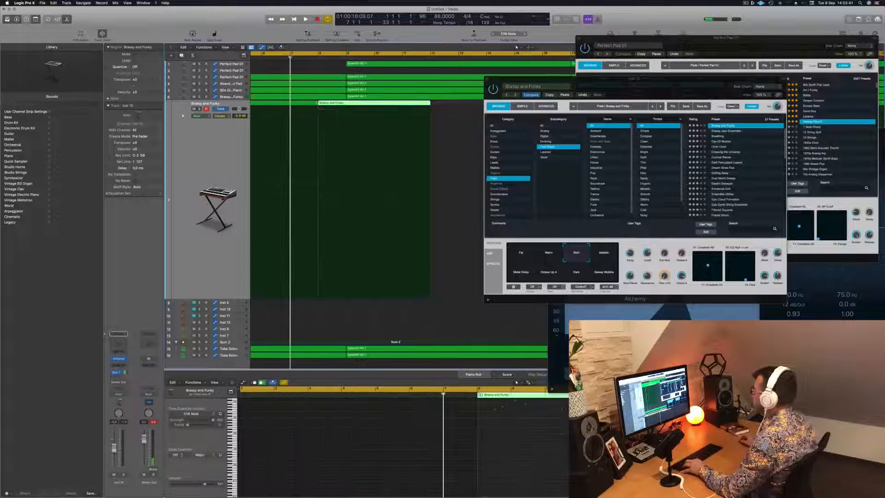
pyautogui.keyDown('super'); pyautogui.click(374, 103); pyautogui.keyUp('super')
pyautogui.click(505, 441)
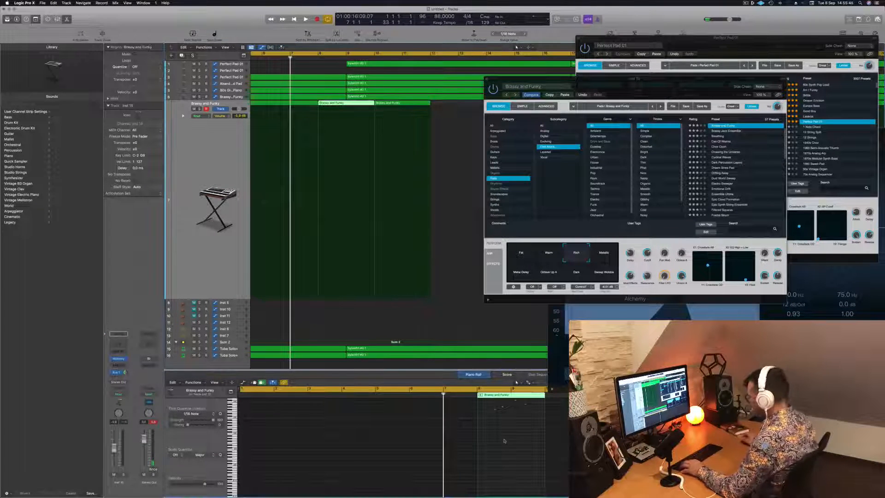
pyautogui.keyDown('ctrl'); pyautogui.keyDown('alt'); pyautogui.click(505, 440); pyautogui.keyUp('alt'); pyautogui.keyUp('ctrl')
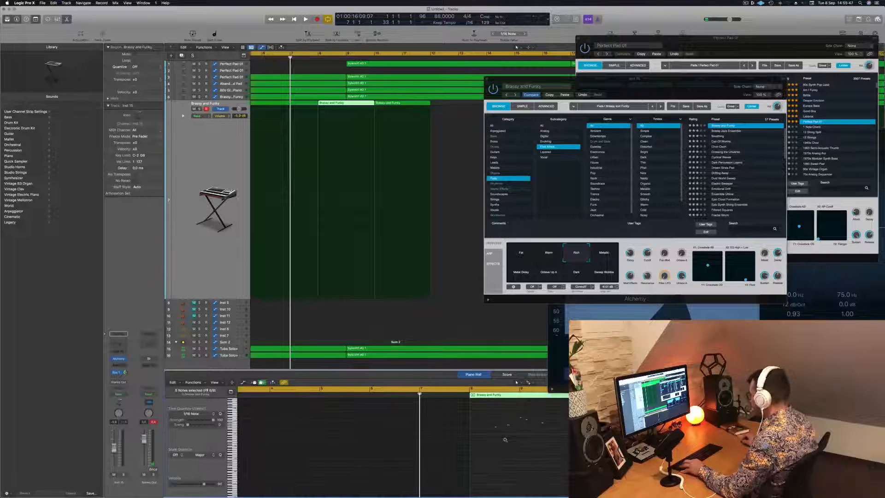
# Delete the melody part before bar 8 and move the two-bar phrase from bar 8 to bar 2
pyautogui.press('space')
pyautogui.hscroll(-5, 286, 180)
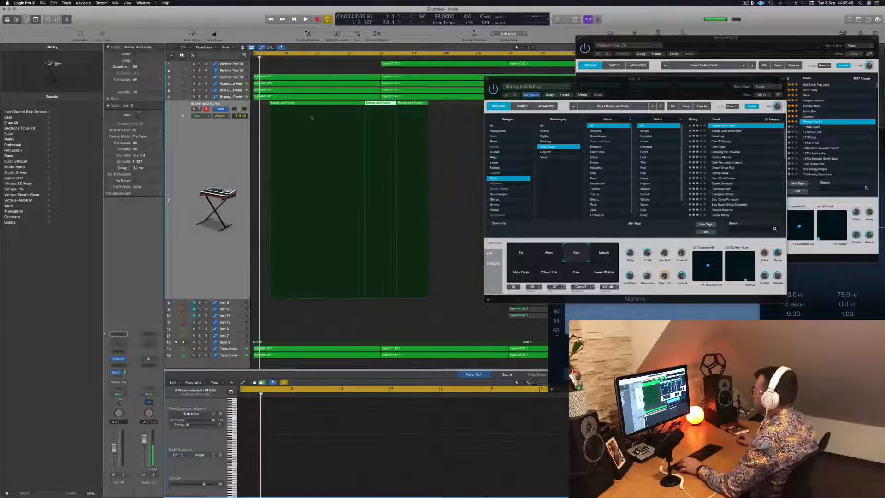
pyautogui.click(316, 102)
pyautogui.press('Delete')
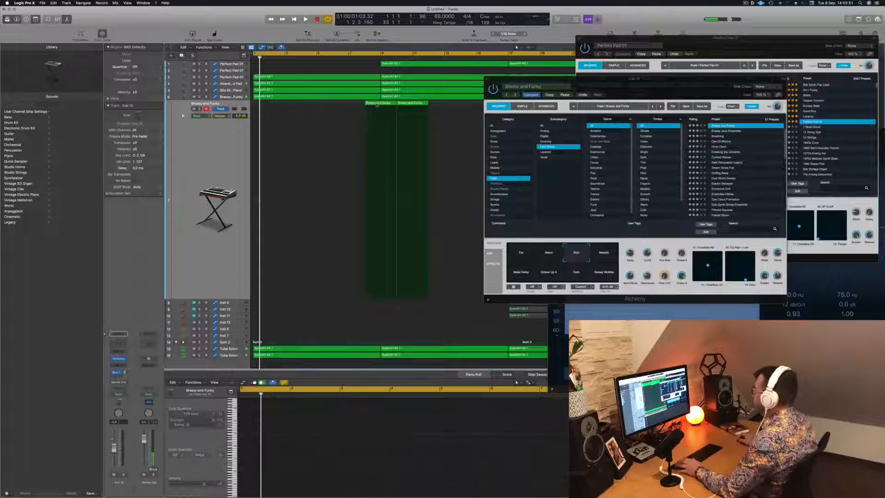
pyautogui.moveTo(377, 104); pyautogui.dragTo(288, 108)
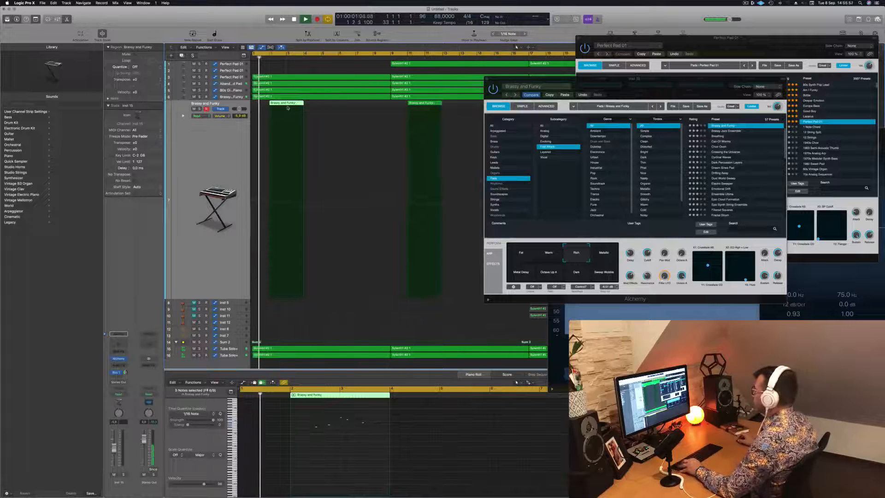
# Play the moved melody phrase from the beginning, check its notes in the Piano Roll and lower the track's volume to about -12 dB
pyautogui.press('super+Left')
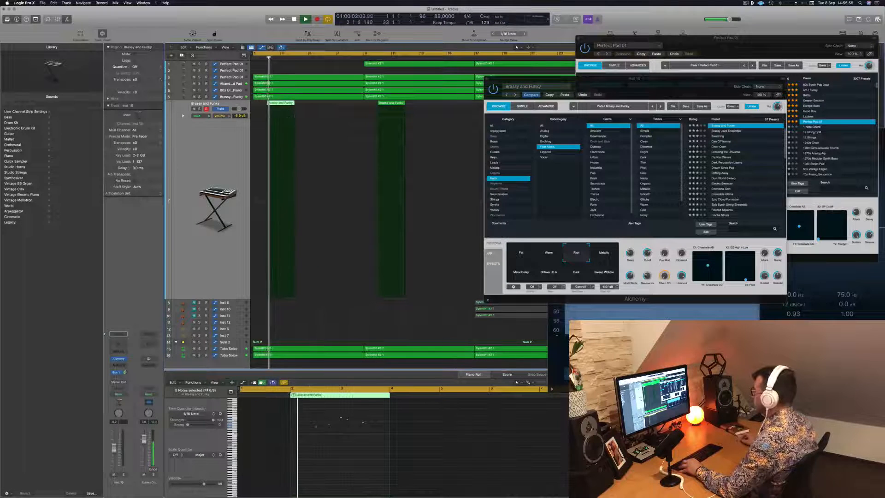
pyautogui.scroll(2, 326, 461)
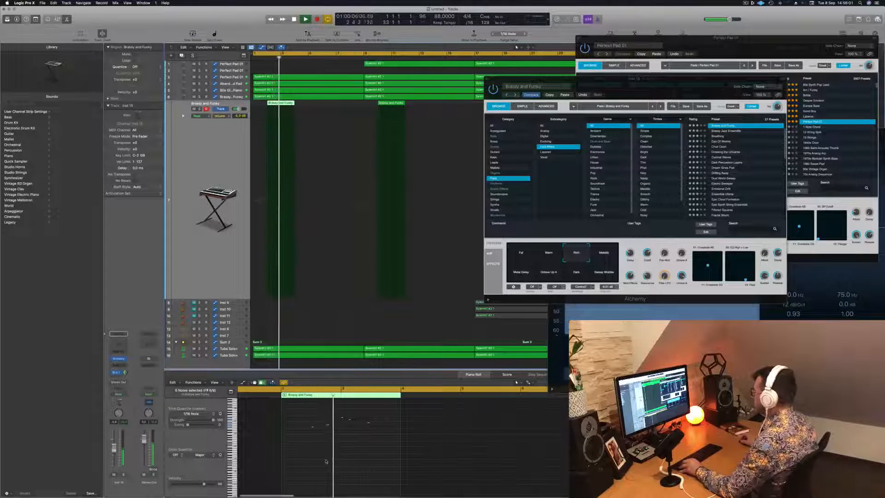
pyautogui.scroll(1, 336, 460)
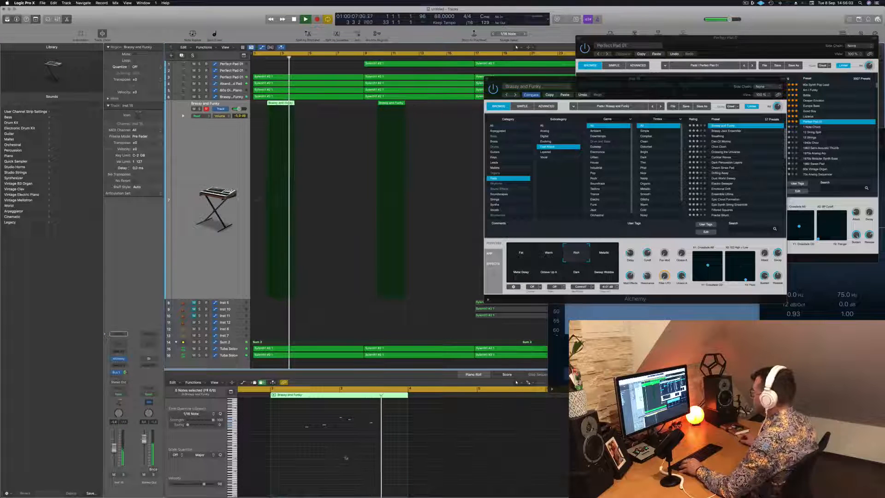
pyautogui.scroll(1, 350, 450)
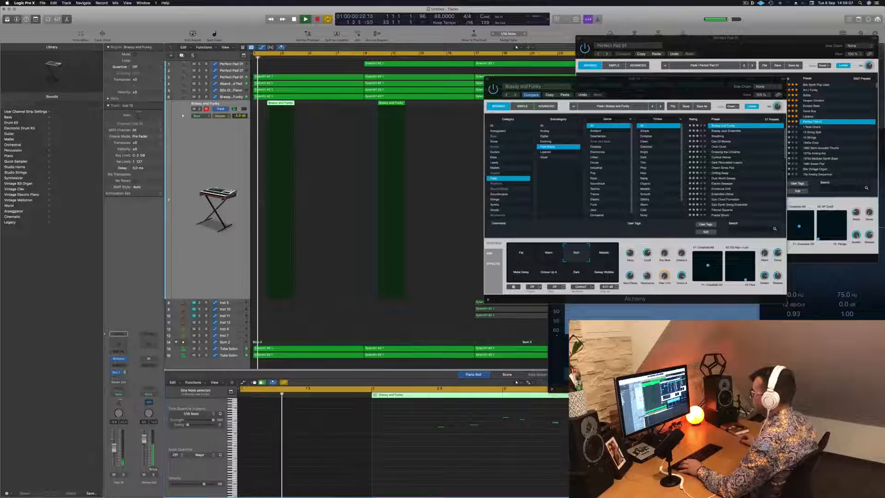
pyautogui.moveTo(115, 449); pyautogui.dragTo(115, 455)
# Delete the leftover melody regions at bar 10 and near the arrangement's end, restarting playback from the beginning
pyautogui.scroll(-5, 304, 173)
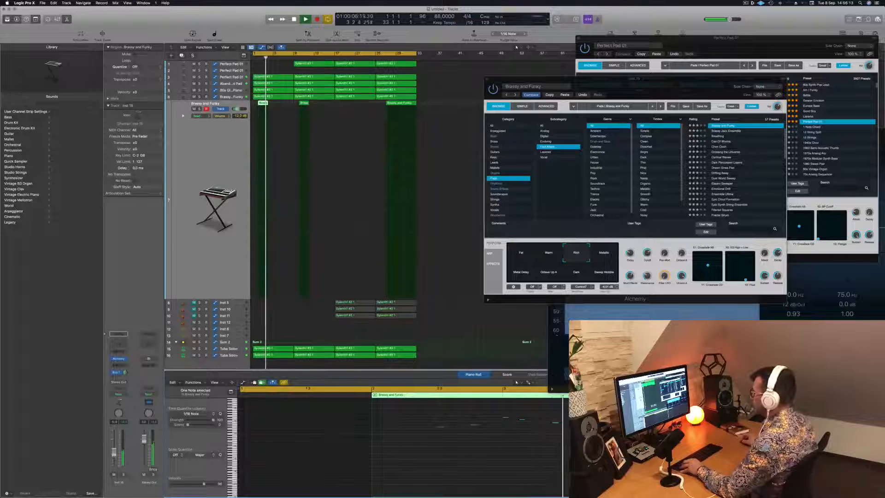
pyautogui.click(304, 103)
pyautogui.press('Delete')
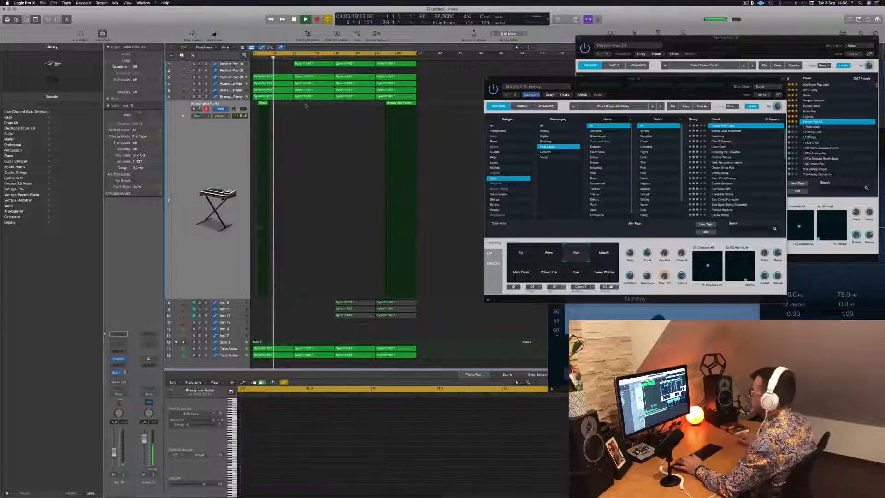
pyautogui.press('space')
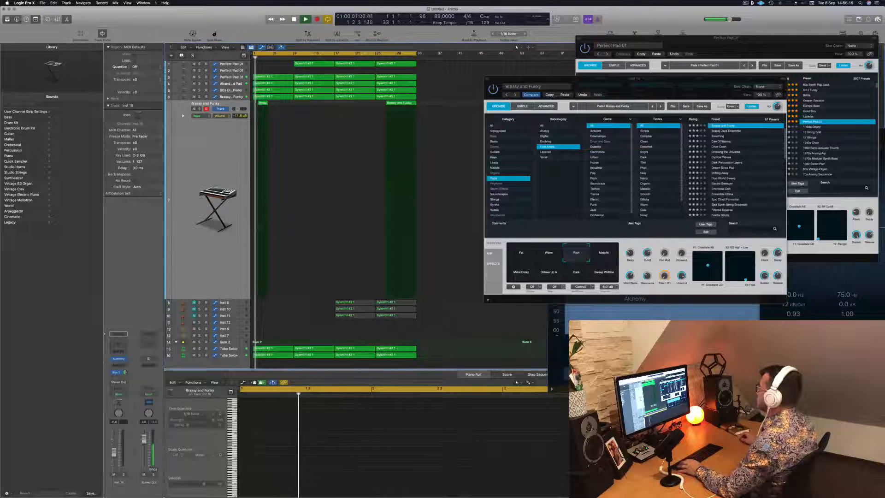
pyautogui.click(399, 103)
pyautogui.press('Delete')
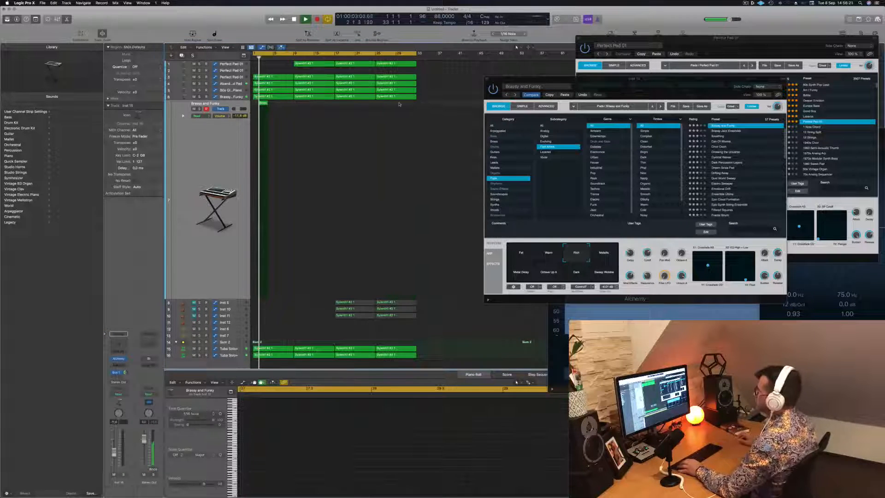
# Move the Alchemy window further clear of the tracks area while listening to the remaining melody phrase
pyautogui.press('super+Right')
pyautogui.press('super+Right')
pyautogui.press('super+Right')
pyautogui.press('super+Right')
pyautogui.press('super+Right')
pyautogui.press('super+Right')
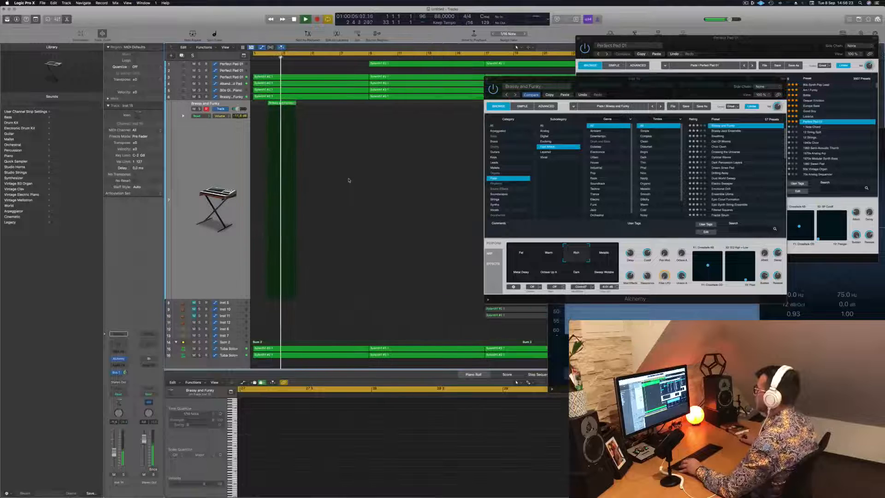
pyautogui.moveTo(535, 79); pyautogui.dragTo(666, 84)
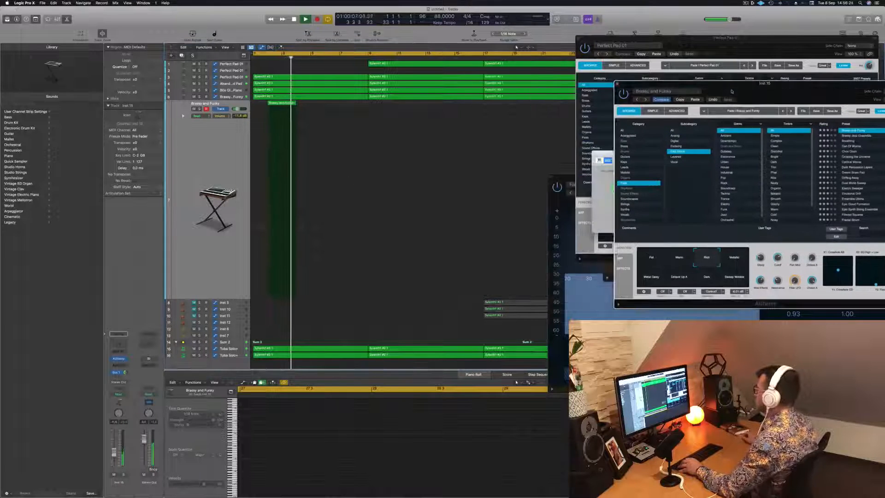
pyautogui.press('super+Left')
pyautogui.press('super+Left')
pyautogui.press('super+Left')
pyautogui.press('super+Left')
pyautogui.press('super+Left')
pyautogui.press('super+Left')
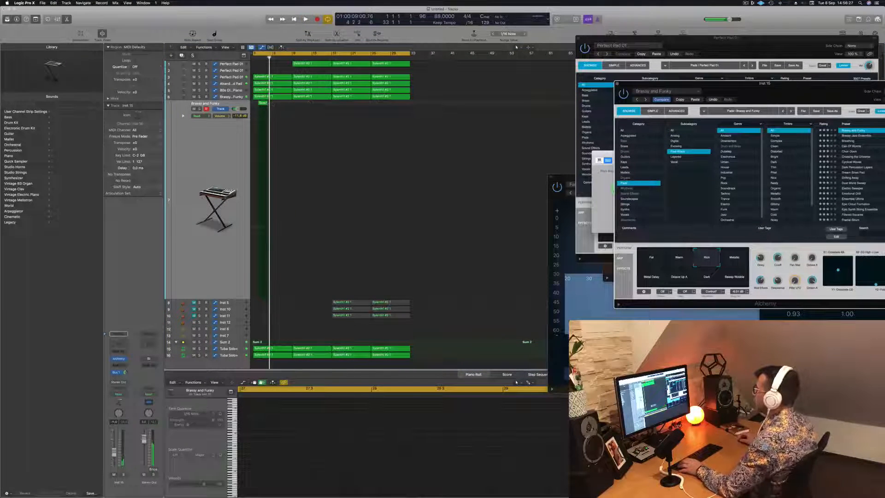
# Copy the two-bar melody region from bar 2 to bar 6 on the duplicated Brassy and Funky track
pyautogui.moveTo(265, 104)
pyautogui.mouseDown()
pyautogui.moveTo(294, 104)
pyautogui.moveTo(265, 104)
pyautogui.mouseUp()
pyautogui.press('space')
pyautogui.press('super+Right')
pyautogui.press('super+Right')
pyautogui.press('super+Right')
pyautogui.press('super+Right')
pyautogui.press('super+Right')
pyautogui.press('super+Right')
pyautogui.press('super+Right')
pyautogui.press('super+Right')
pyautogui.press('super+Right')
pyautogui.hscroll(-3, 312, 101)
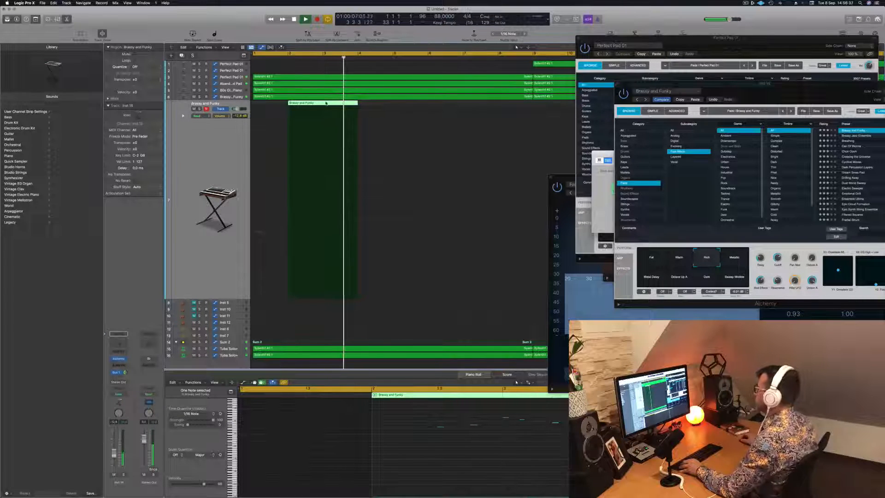
pyautogui.moveTo(326, 102); pyautogui.dragTo(463, 106)
pyautogui.hscroll(-5, 447, 105)
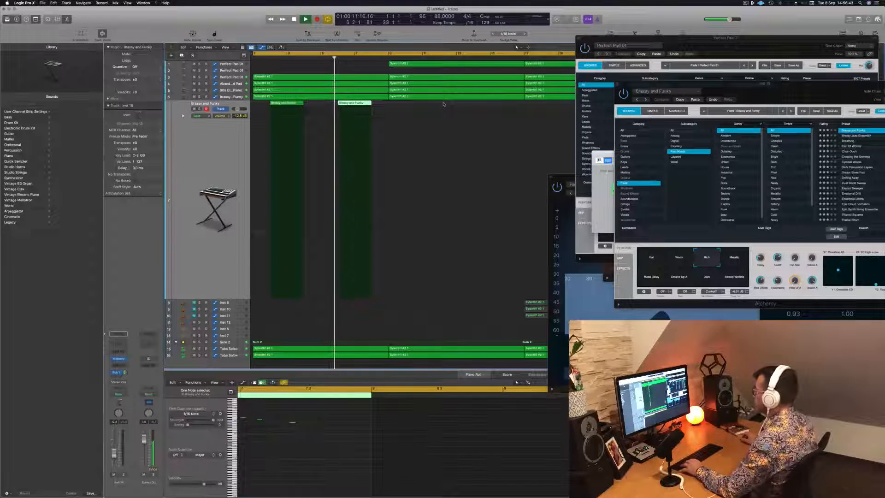
# Save the project as "EPISODE 134 guys" in the Logic folder and play the arrangement with both melody regions selected
pyautogui.press('super+s')
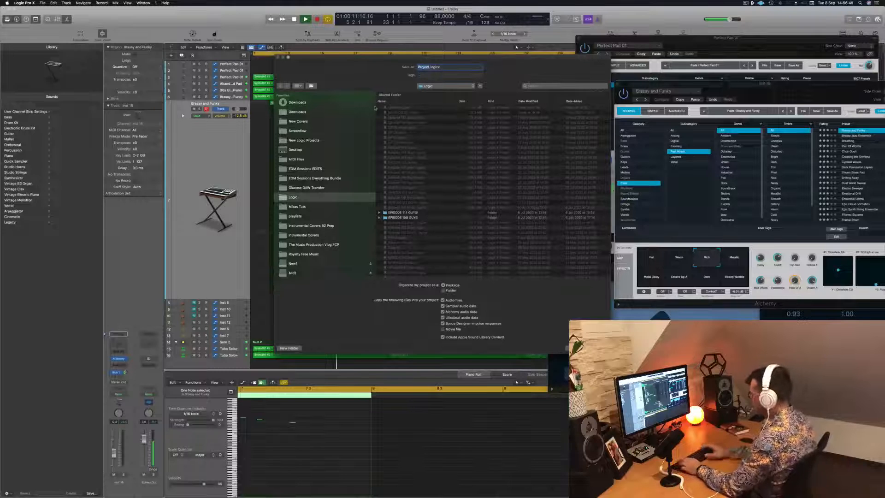
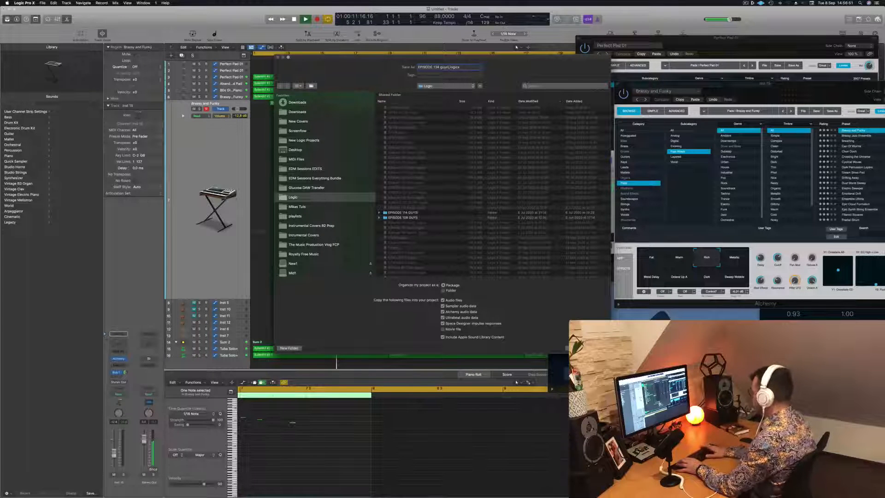
pyautogui.press('Return')
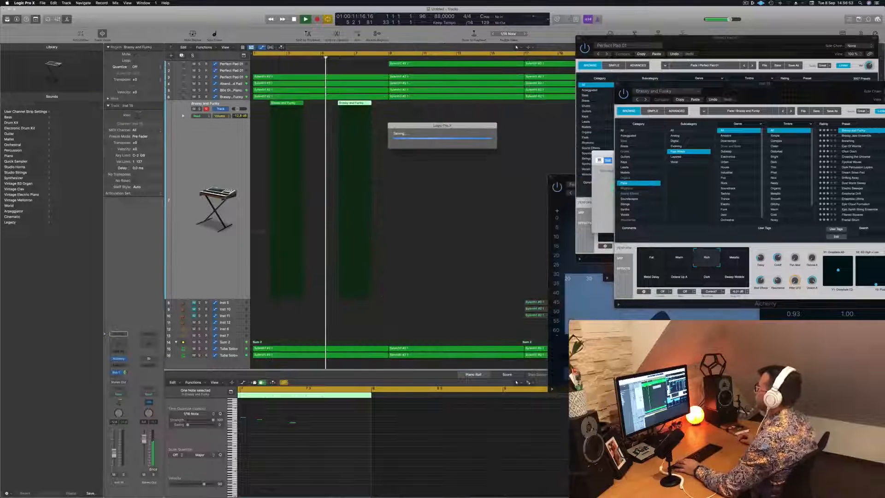
pyautogui.click(201, 141)
pyautogui.press('space')
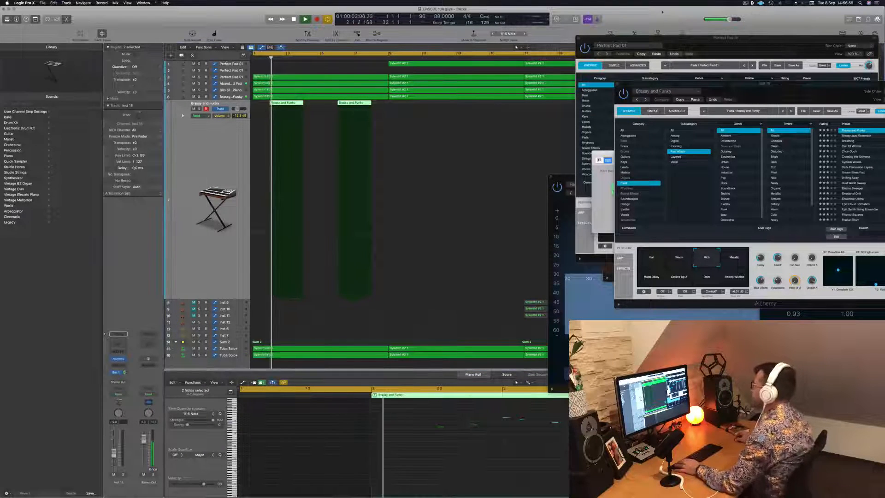
# Name all regions in the arrangement after their tracks and clear the selection
pyautogui.hscroll(-5, 412, 172)
pyautogui.scroll(-5, 412, 172)
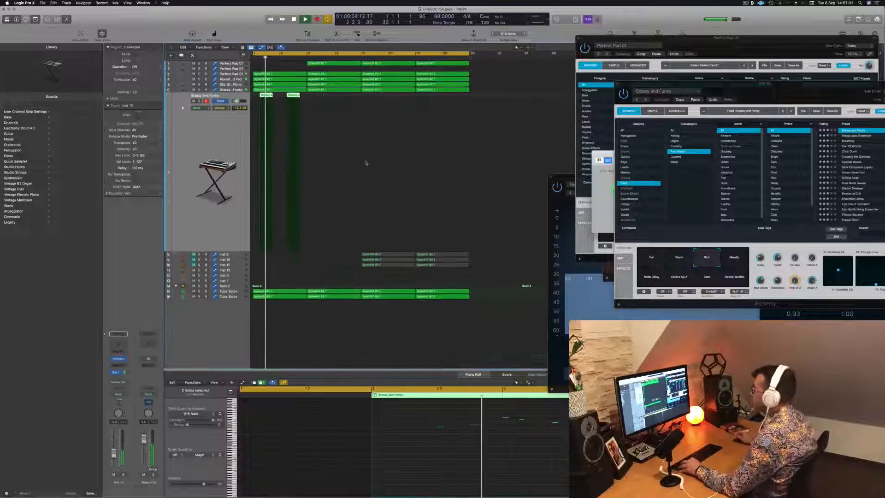
pyautogui.scroll(-2, 366, 162)
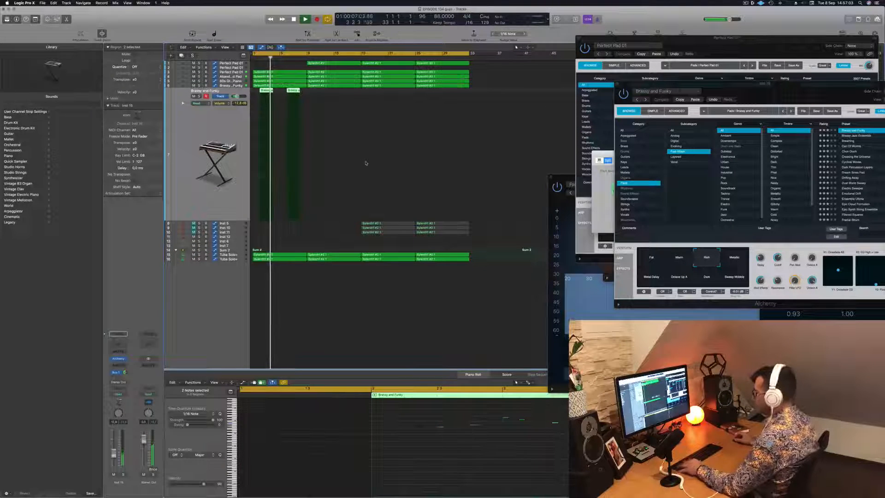
pyautogui.press('super+a')
pyautogui.rightClick(340, 73)
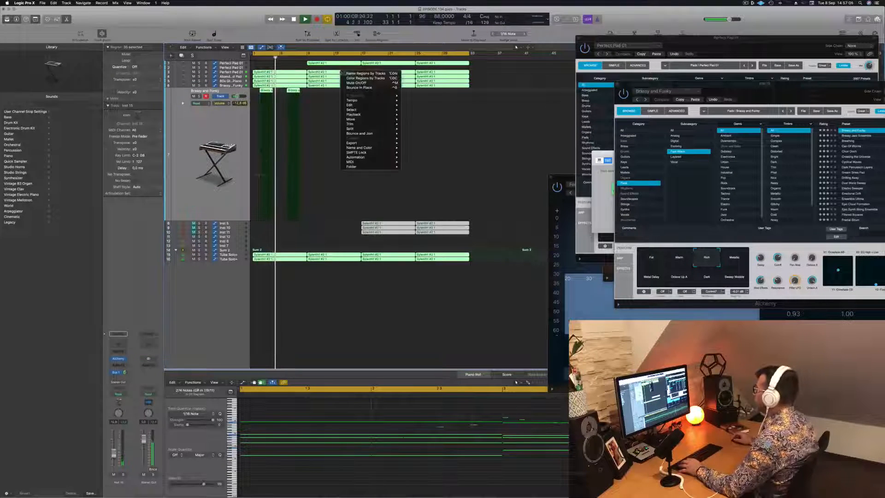
pyautogui.click(345, 73)
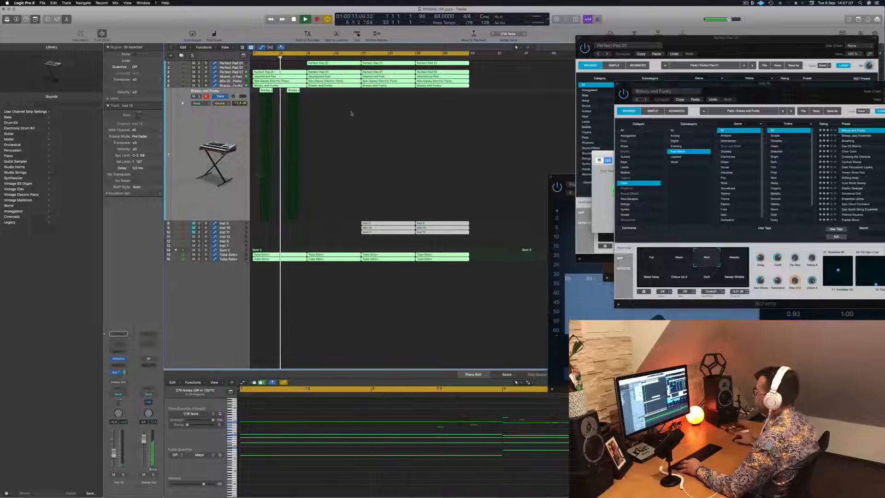
pyautogui.hscroll(3, 368, 113)
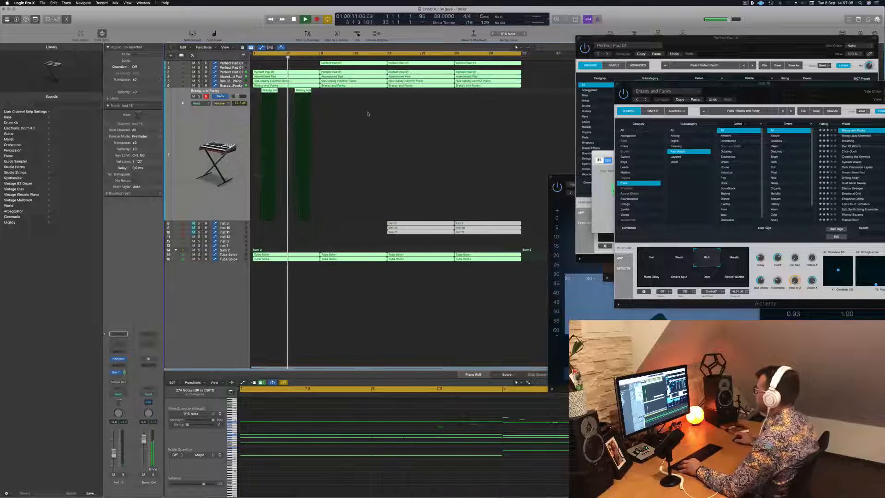
pyautogui.click(339, 226)
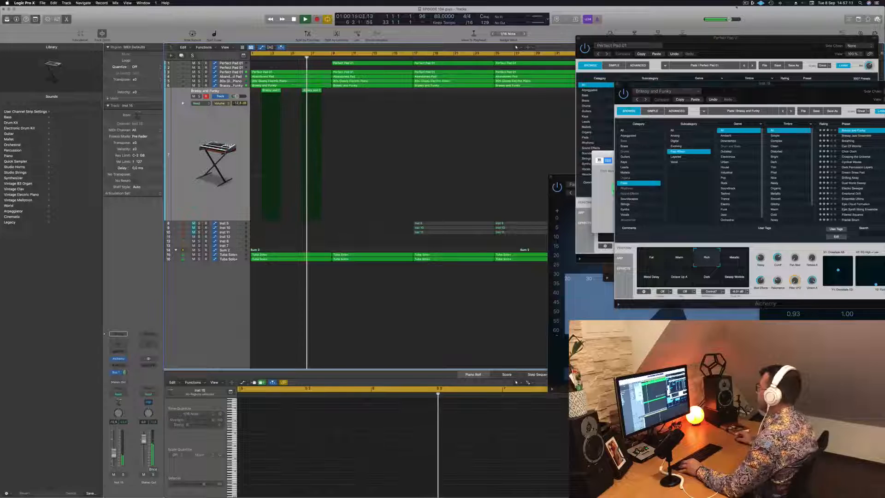
# Rearrange the Alchemy windows and copy both melody regions to bars 10 and 14 on the duplicated Brassy and Funky track
pyautogui.moveTo(738, 38); pyautogui.dragTo(750, 136)
pyautogui.moveTo(755, 84); pyautogui.dragTo(711, 61)
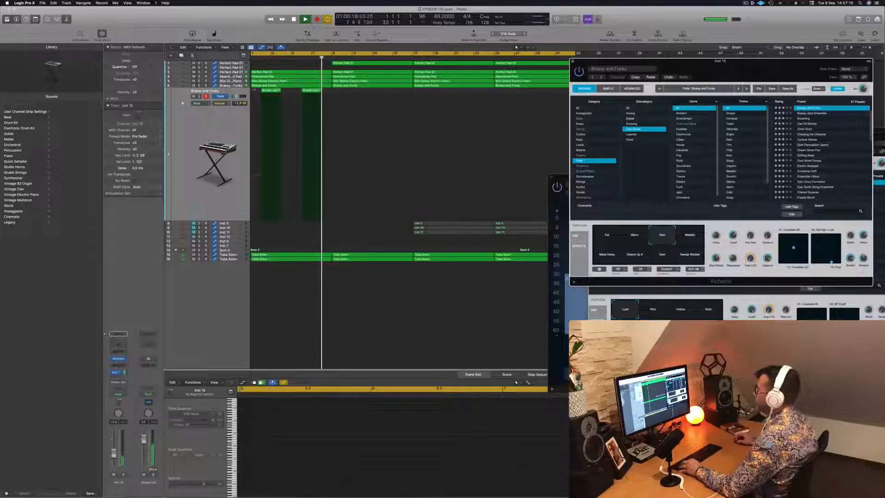
pyautogui.click(218, 128)
pyautogui.press('super+Left')
pyautogui.press('super+Left')
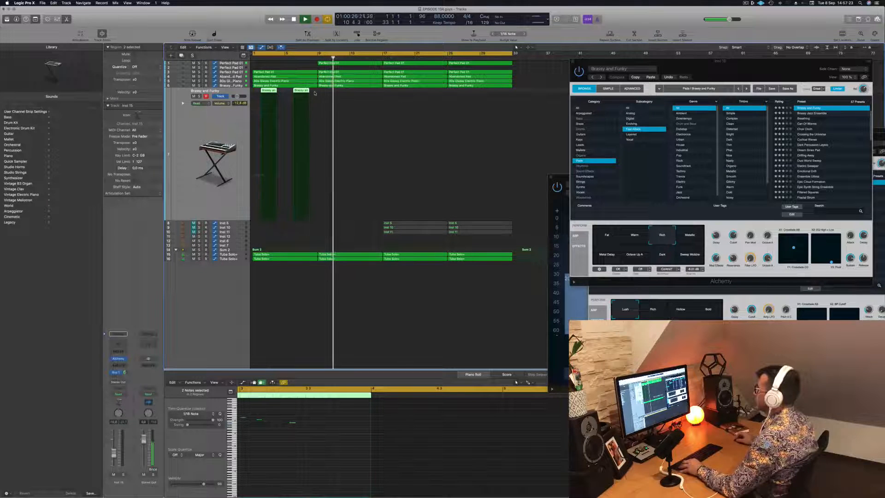
pyautogui.moveTo(273, 92); pyautogui.dragTo(333, 96)
# Restart playback from the beginning and review the whole arrangement with the four melody regions
pyautogui.press('space')
pyautogui.press('space')
pyautogui.click(213, 134)
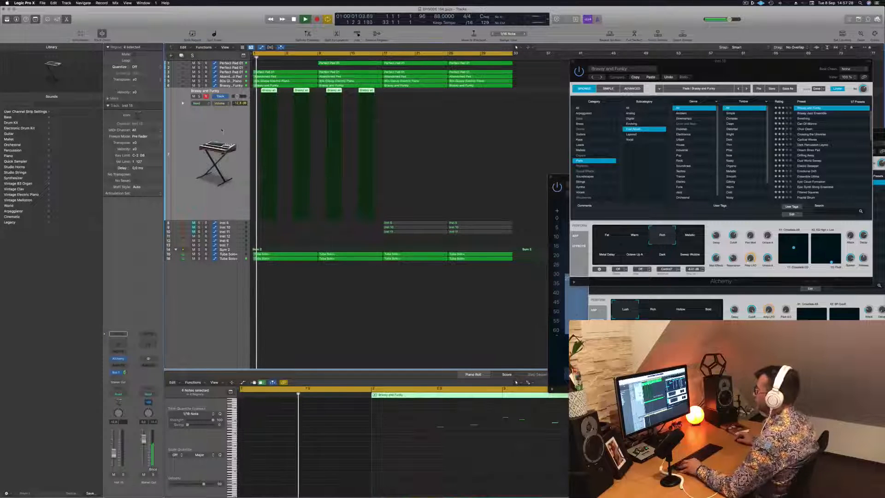
pyautogui.press('super+Up')
pyautogui.press('super+Up')
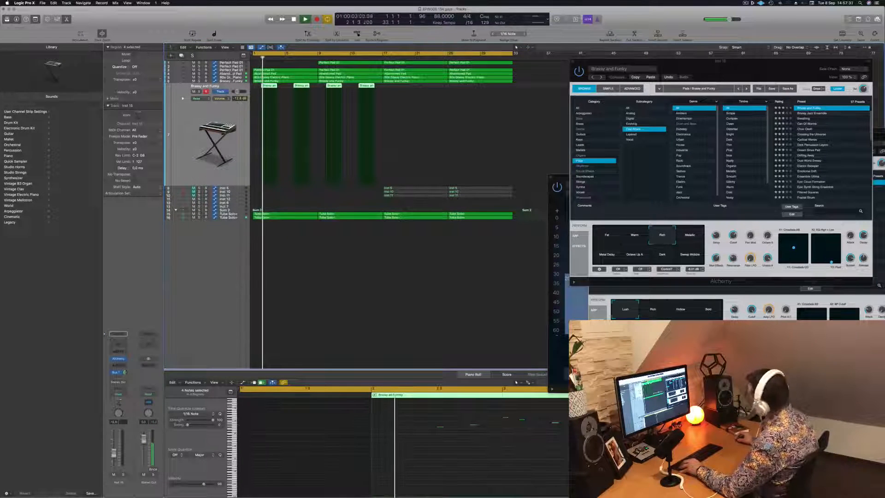
pyautogui.press('super+Left')
pyautogui.press('super+Left')
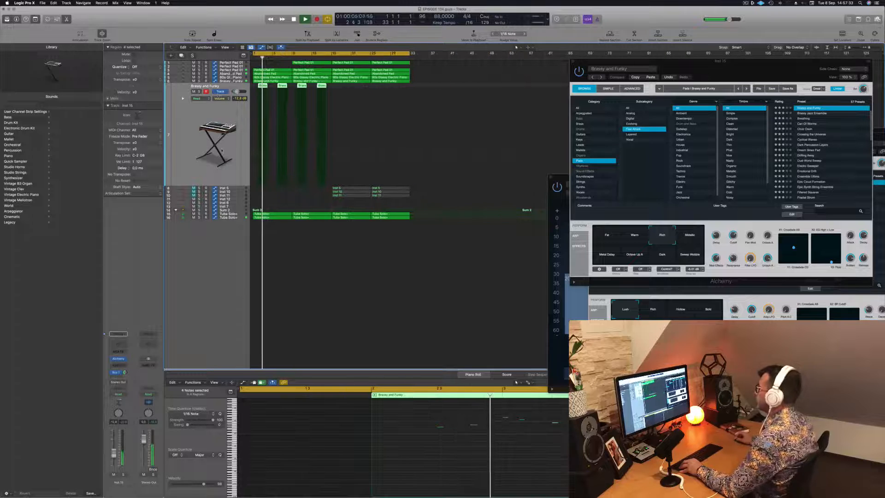
pyautogui.press('super+Right')
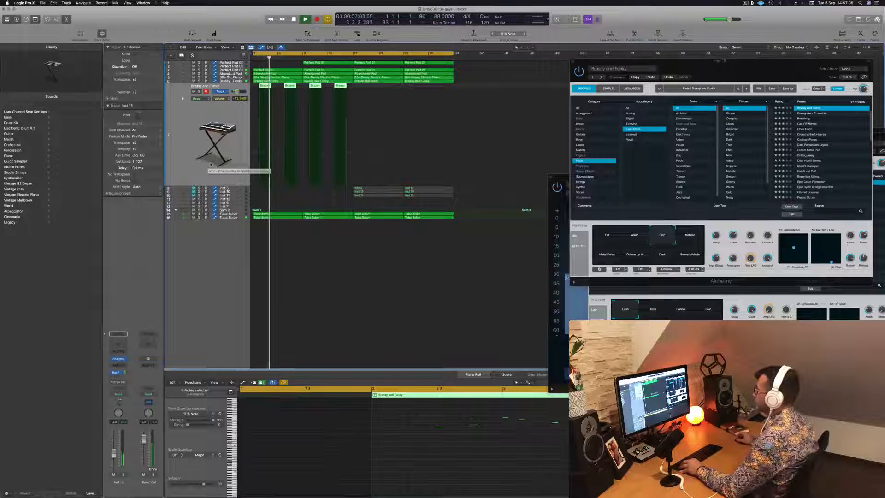
pyautogui.press('super+Right')
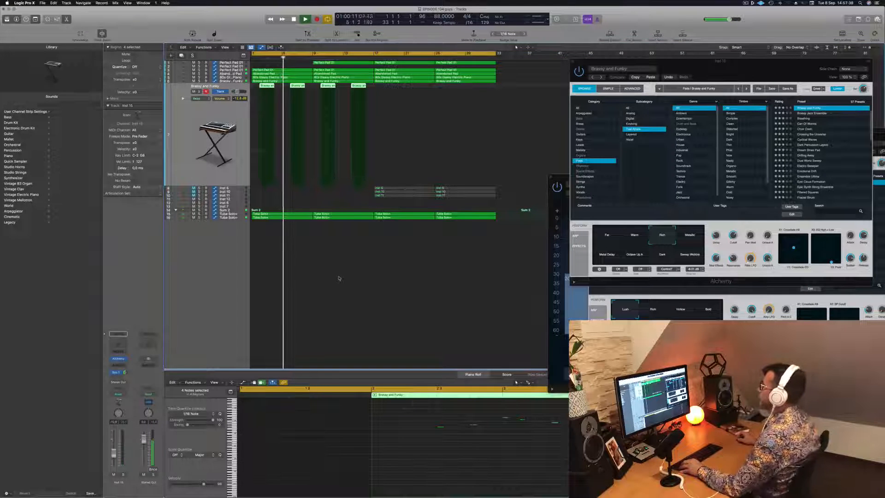
pyautogui.scroll(2, 312, 204)
pyautogui.scroll(-4, 314, 185)
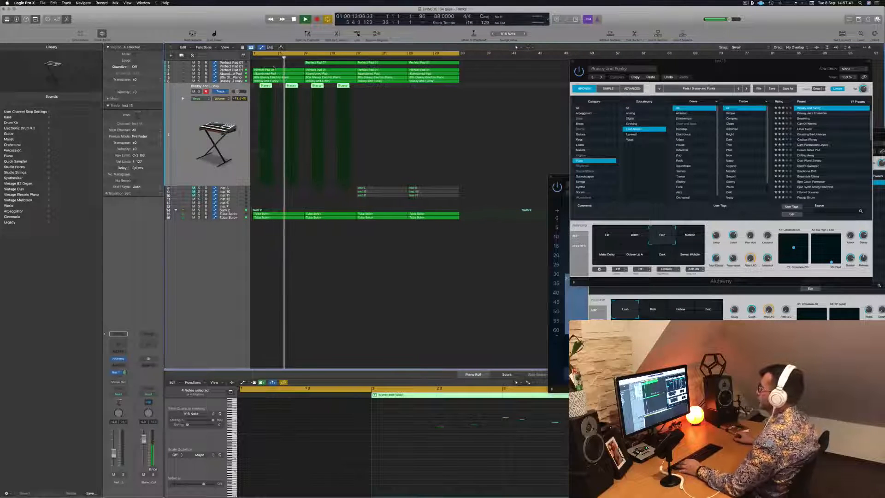
# Raise Sum 2's volume automation points to about -11 and -22 dB at bar 9 and about -7.7 dB at bar 17, and save
pyautogui.click(230, 207)
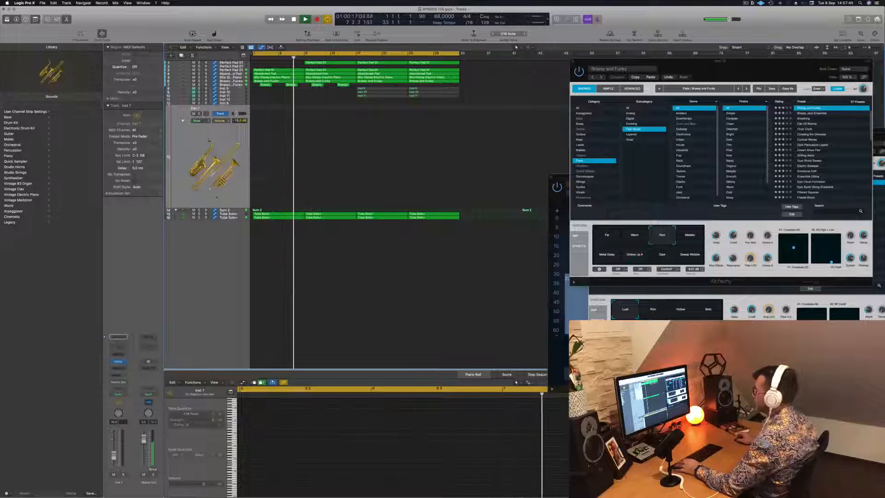
pyautogui.click(230, 209)
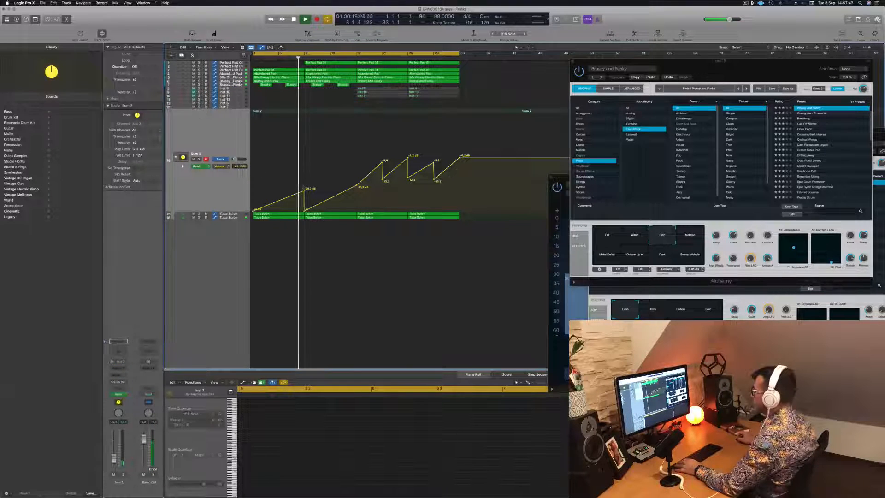
pyautogui.moveTo(304, 188); pyautogui.dragTo(305, 175)
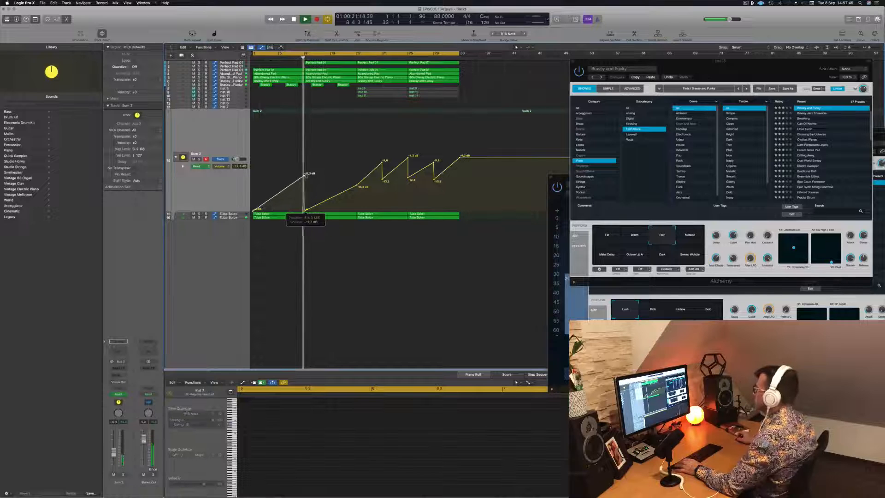
pyautogui.moveTo(306, 210); pyautogui.dragTo(304, 193)
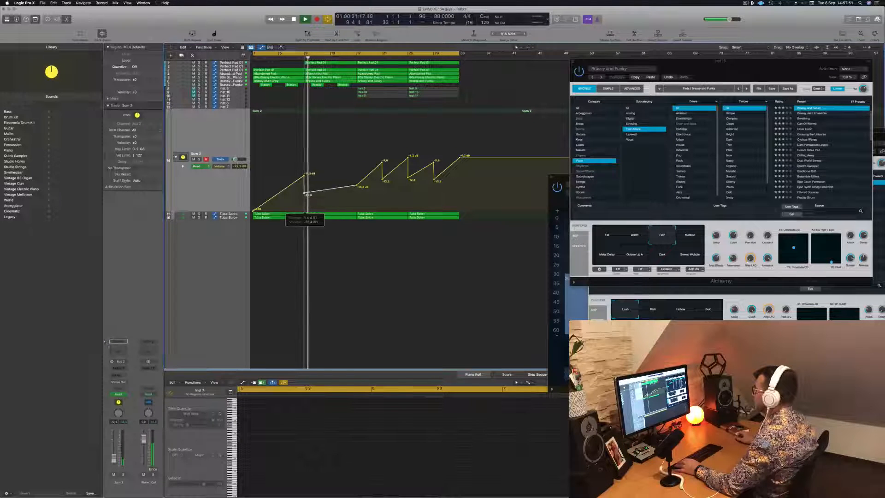
pyautogui.moveTo(357, 185); pyautogui.dragTo(357, 167)
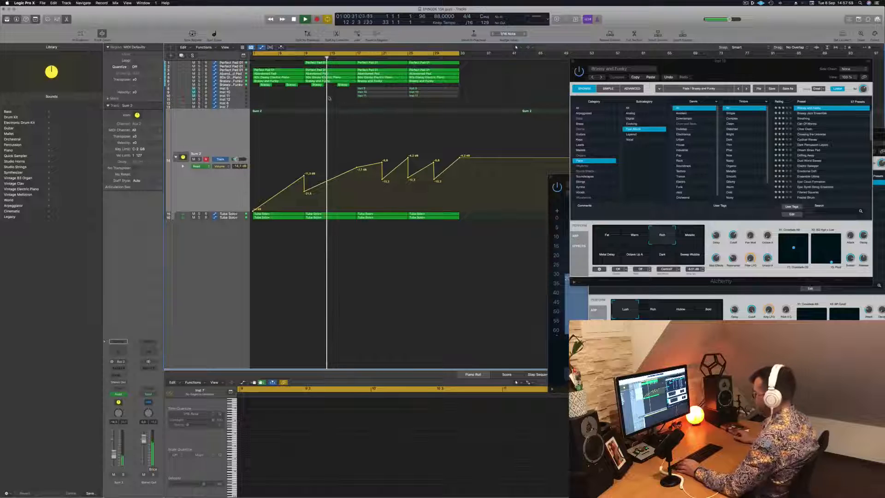
pyautogui.press('super+s')
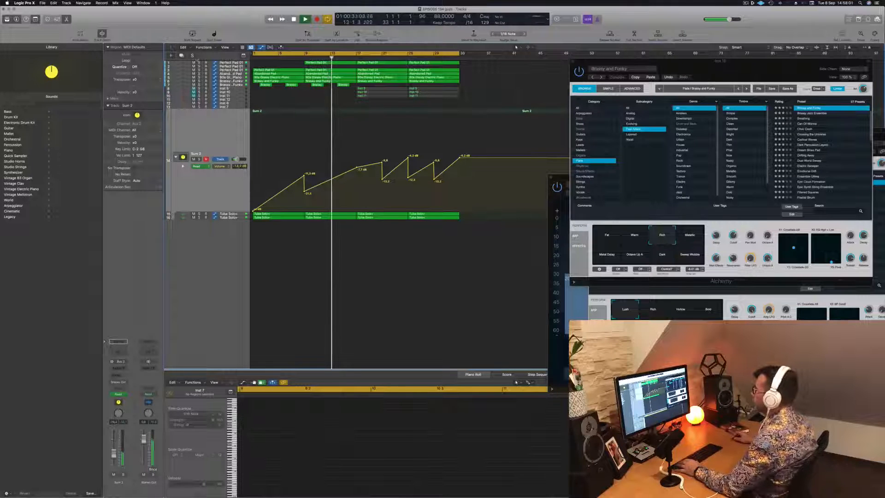
# Show the secondary ruler above the tracks area and move the Alchemy window clear of the timeline
pyautogui.click(225, 47)
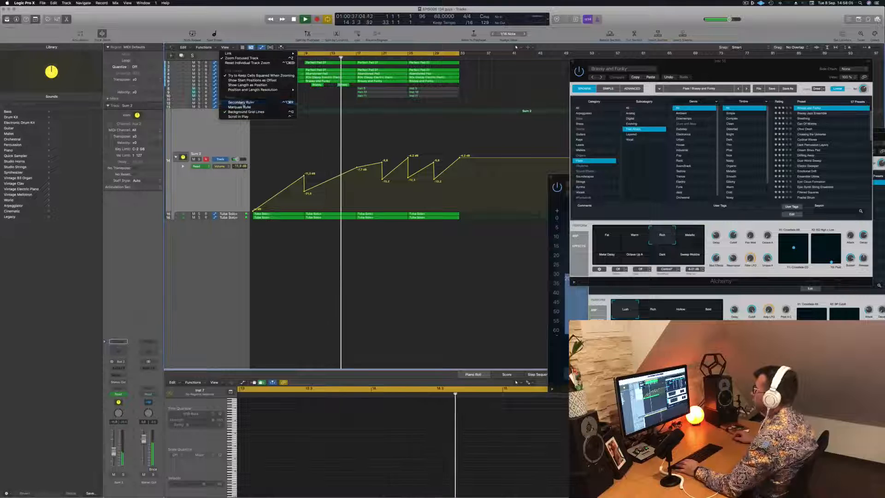
pyautogui.click(242, 102)
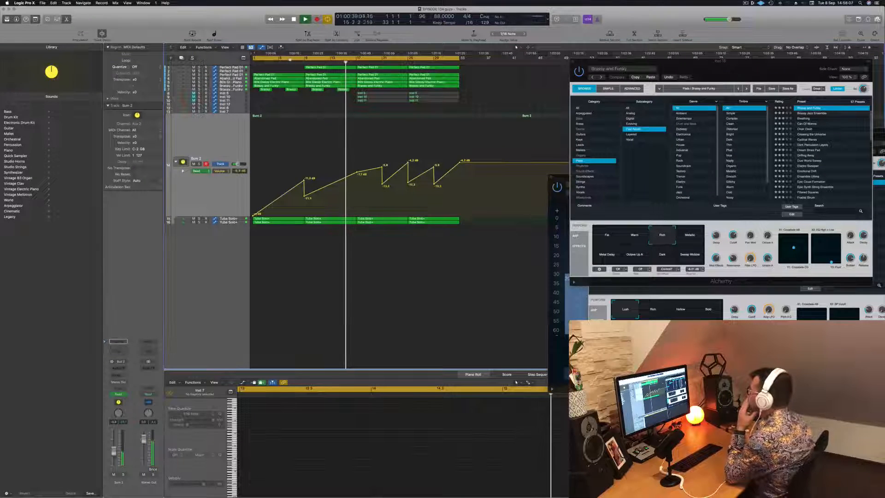
pyautogui.moveTo(681, 65); pyautogui.dragTo(718, 84)
pyautogui.scroll(-3, 420, 84)
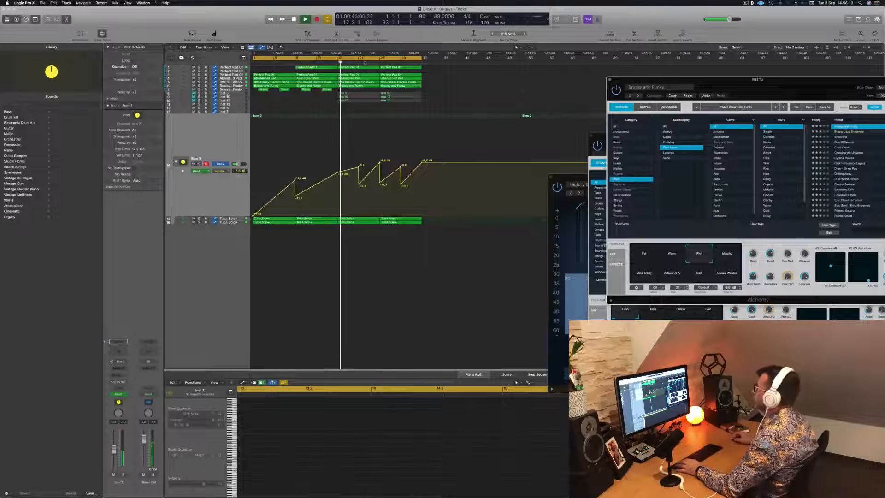
# Repeat the section from bar 17 to 33 with its automation across bars 33 to 49, and stop playback
pyautogui.press('c')
pyautogui.press('c')
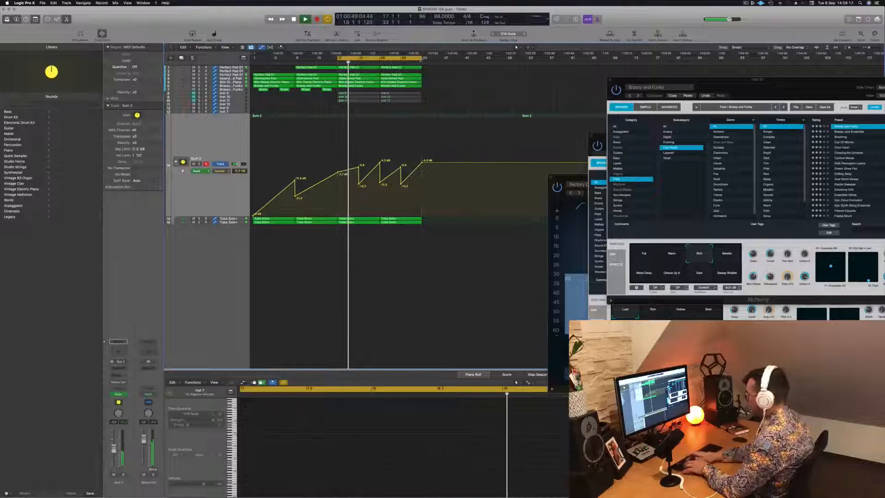
pyautogui.press('super+r')
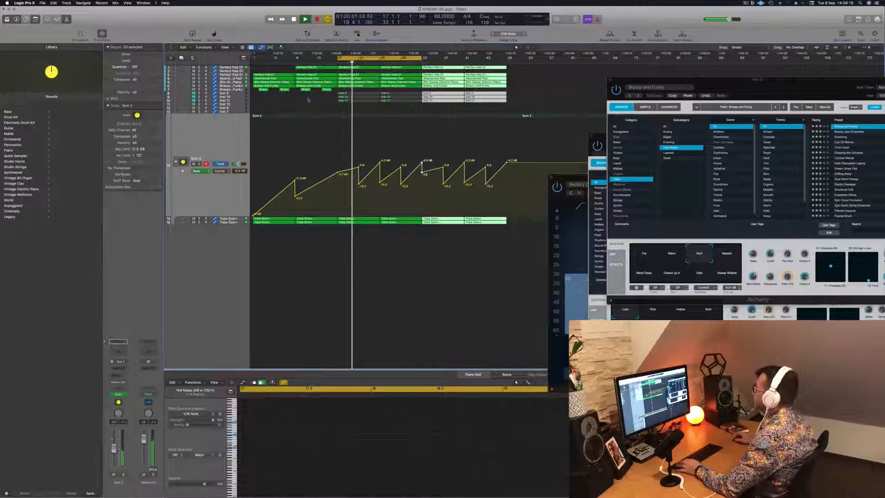
pyautogui.click(305, 101)
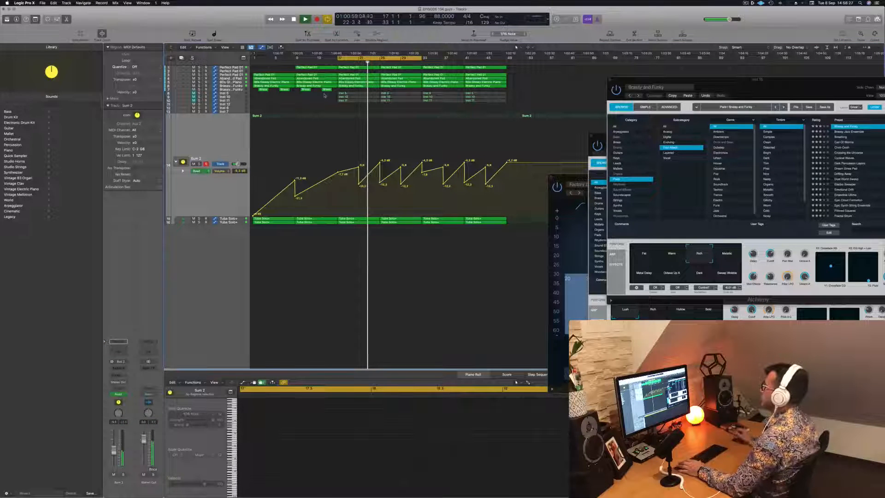
pyautogui.press('space')
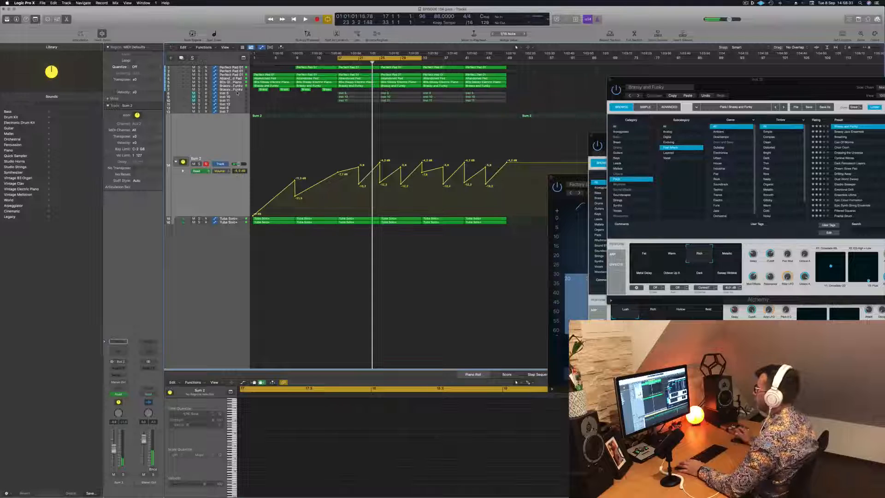
# Create a summing track stack from the Inst 9 strings track
pyautogui.click(237, 94)
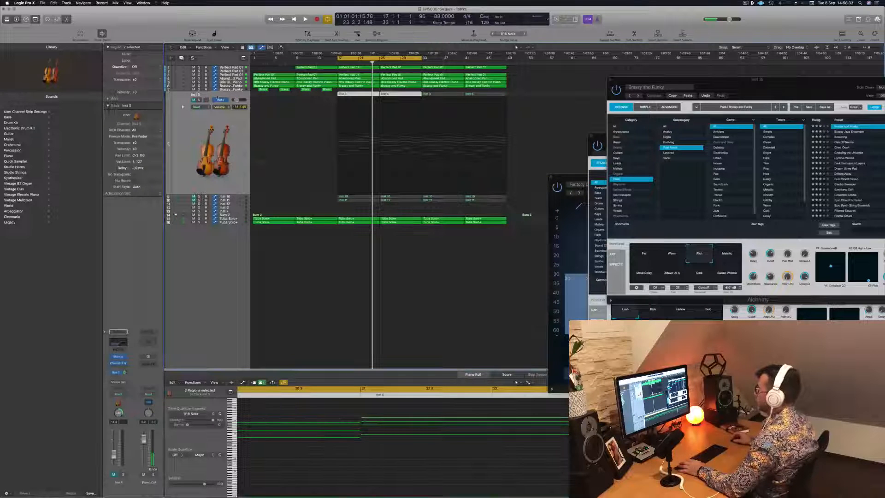
pyautogui.rightClick(232, 95)
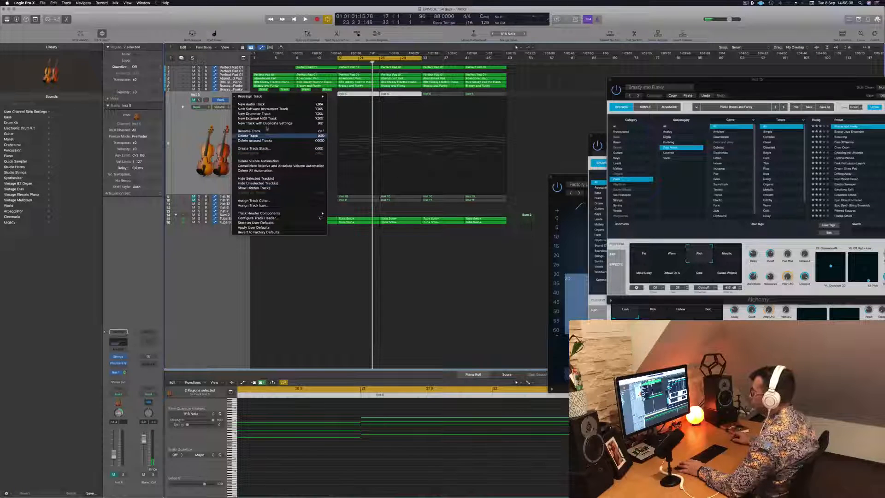
pyautogui.click(254, 148)
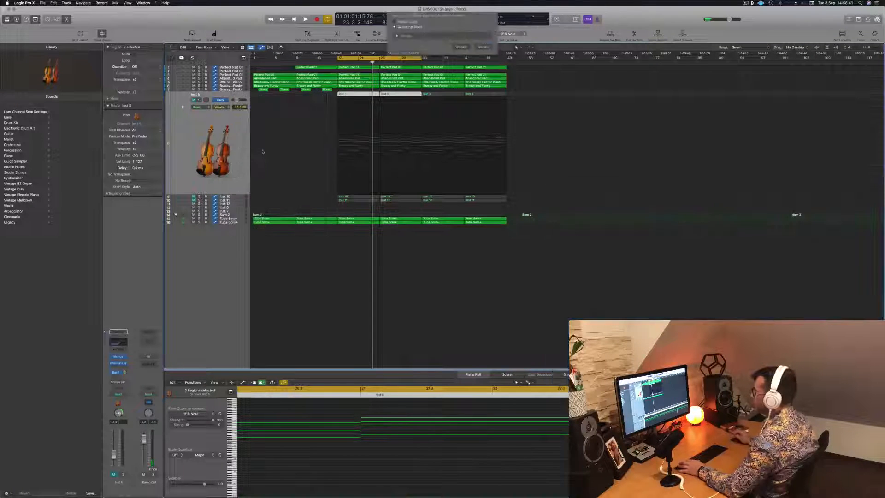
pyautogui.click(482, 51)
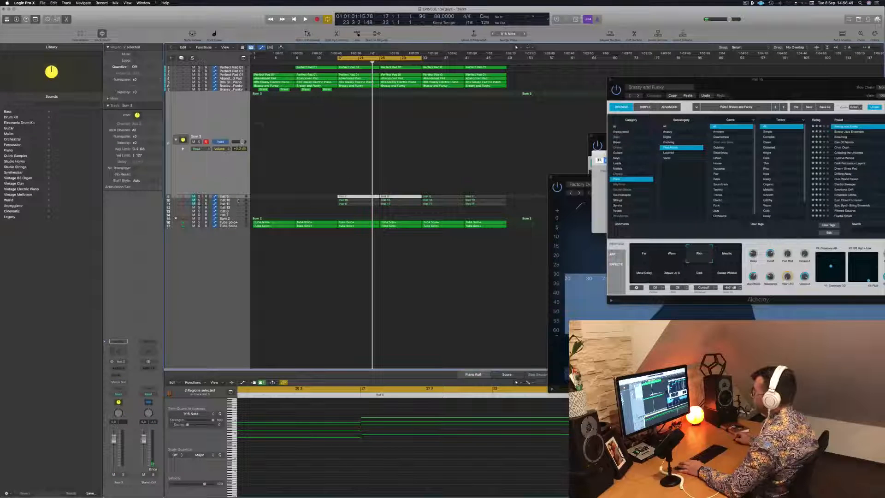
# Move the Inst 10 and Inst 11 tracks into the new summing stack
pyautogui.moveTo(238, 201); pyautogui.dragTo(239, 97)
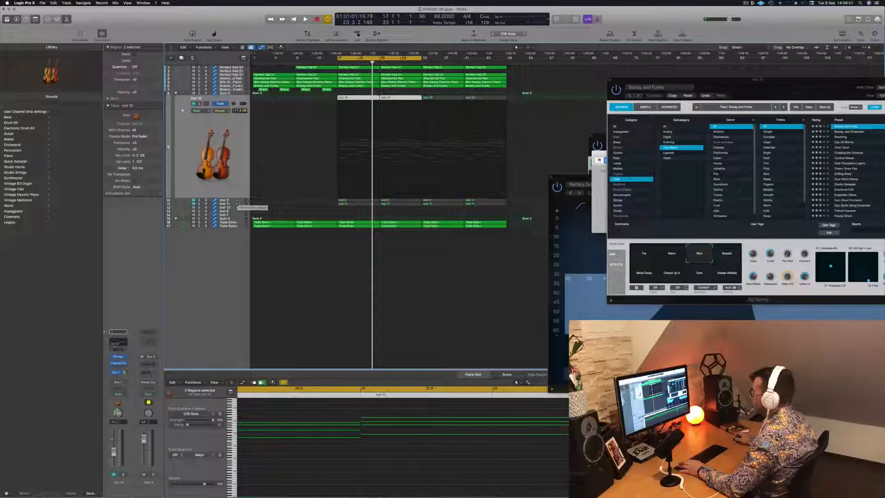
pyautogui.click(238, 204)
pyautogui.moveTo(200, 142); pyautogui.dragTo(227, 98)
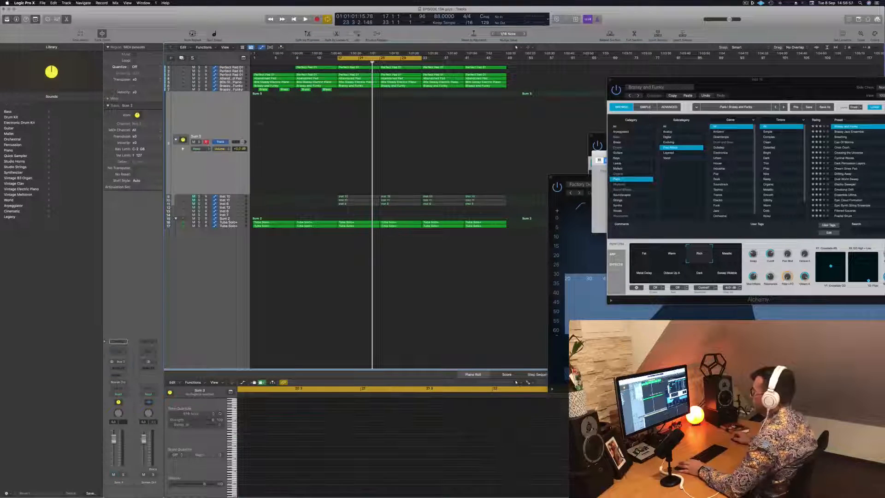
# Rename the new summing stack as Strings and select the Inst 10 track inside it
pyautogui.doubleClick(196, 137)
pyautogui.write('Brrings')
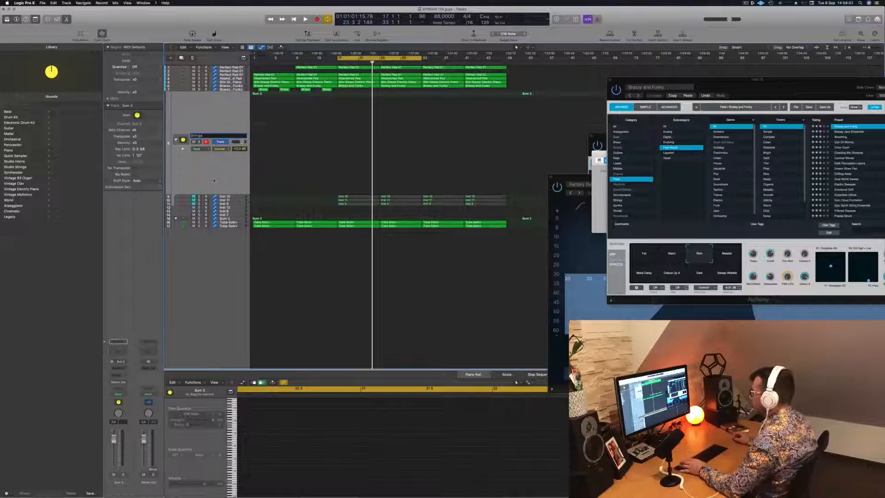
pyautogui.click(230, 196)
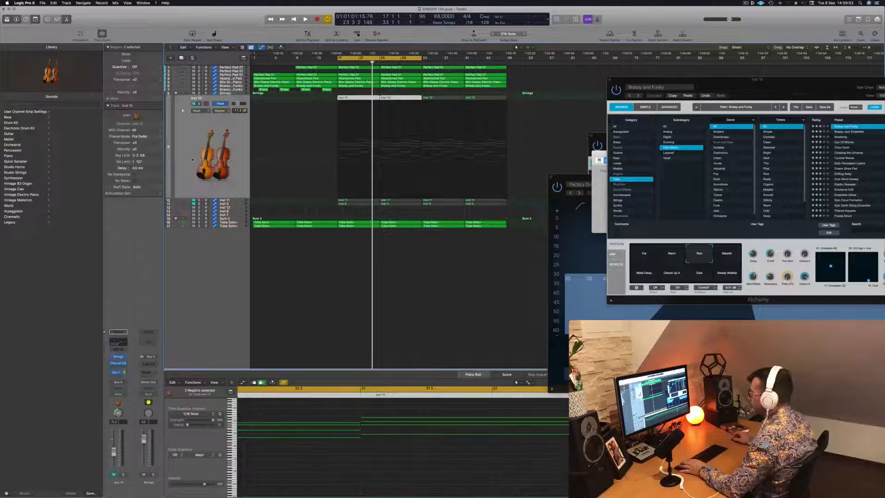
# Rename the Inst 10 track inside the Strings stack as Left Strings
pyautogui.press('space')
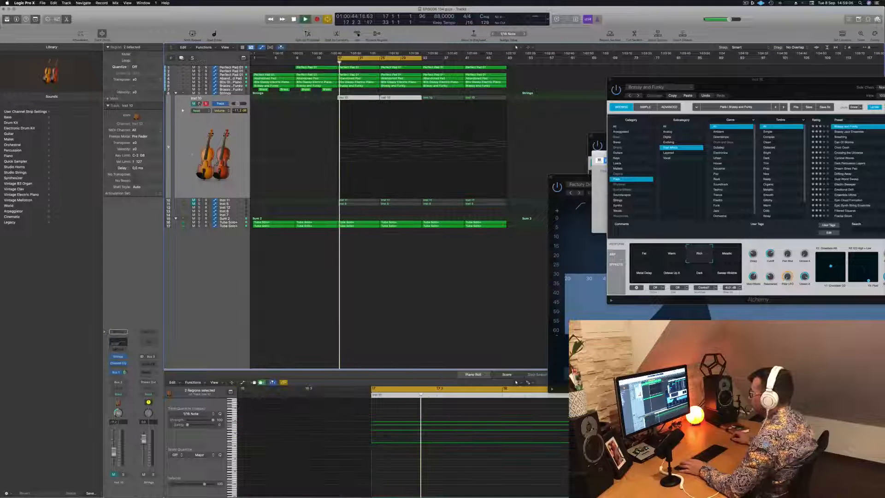
pyautogui.click(199, 103)
pyautogui.click(199, 104)
pyautogui.doubleClick(198, 99)
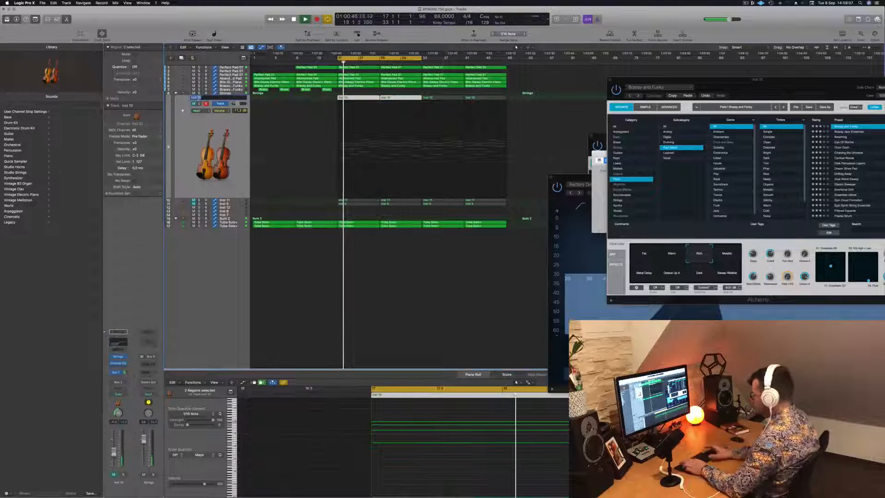
pyautogui.write('Left D')
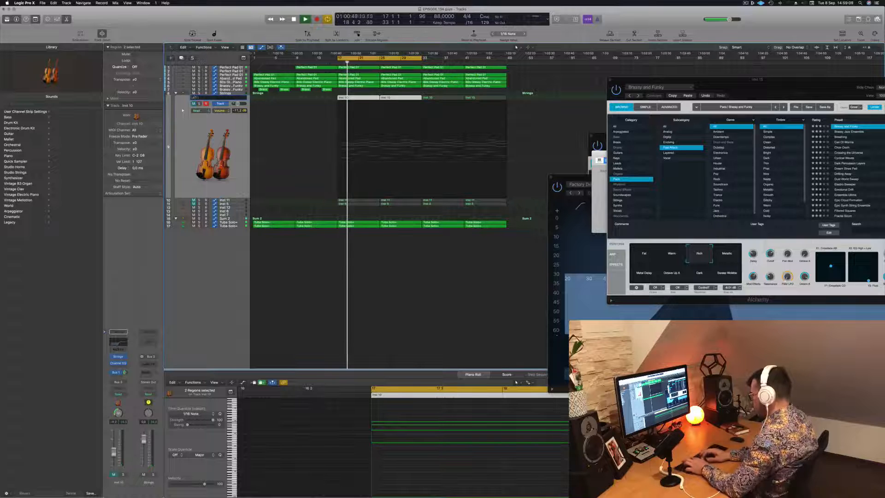
pyautogui.write('trings')
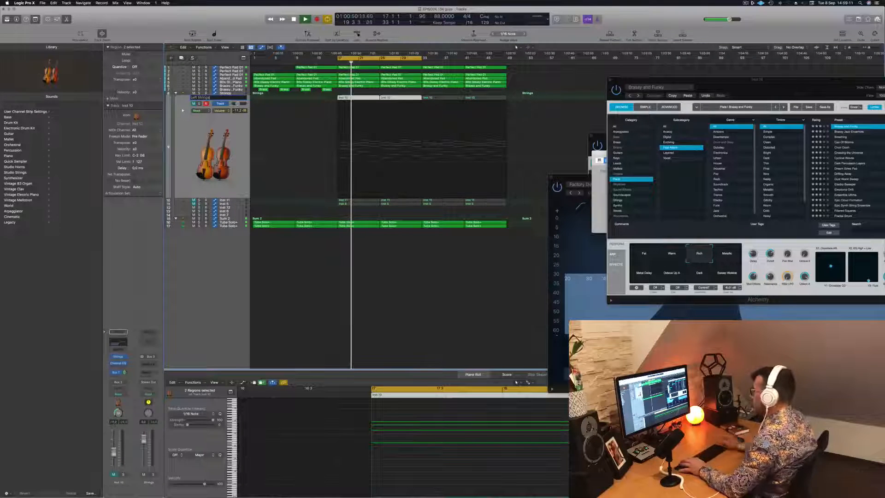
pyautogui.press('Tab')
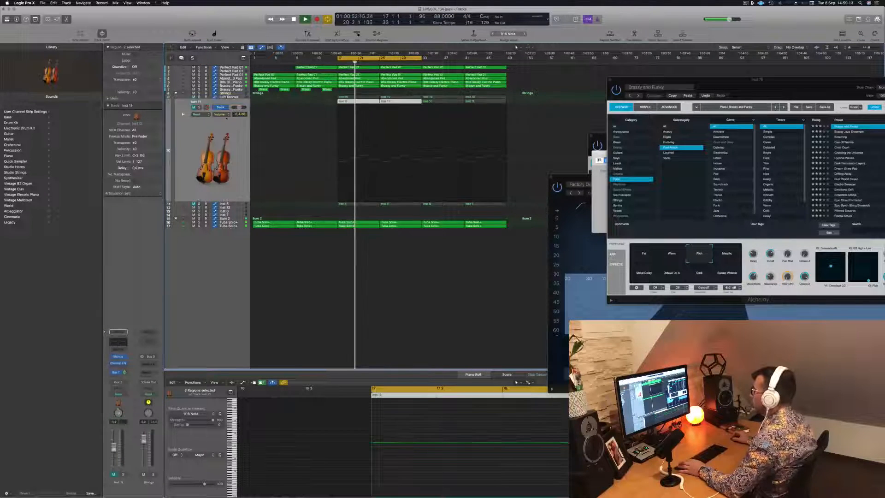
# Move the Inst 9 track above Inst 11 and rename the two tracks as Right Strings and Cello respectively
pyautogui.press('Tab')
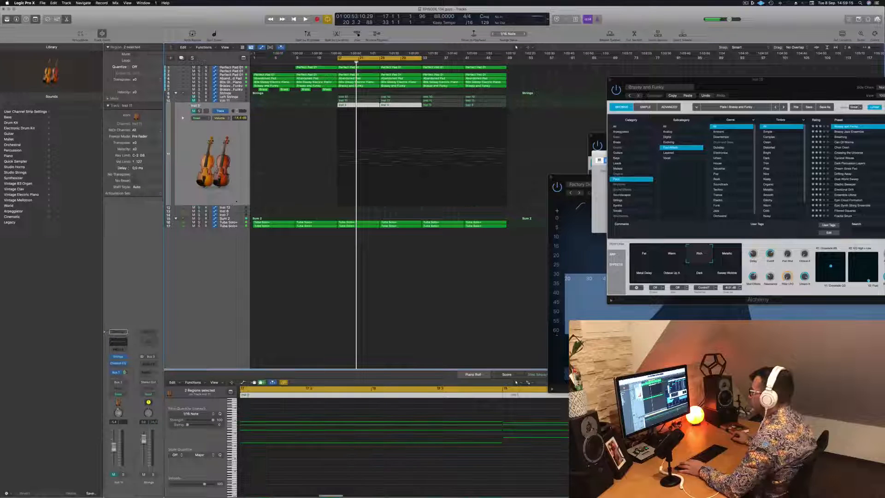
pyautogui.moveTo(236, 153); pyautogui.dragTo(236, 98)
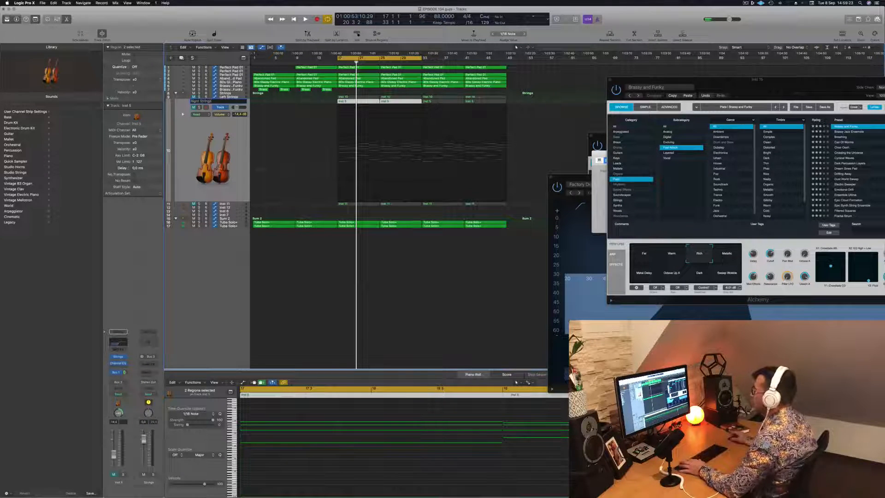
pyautogui.click(228, 204)
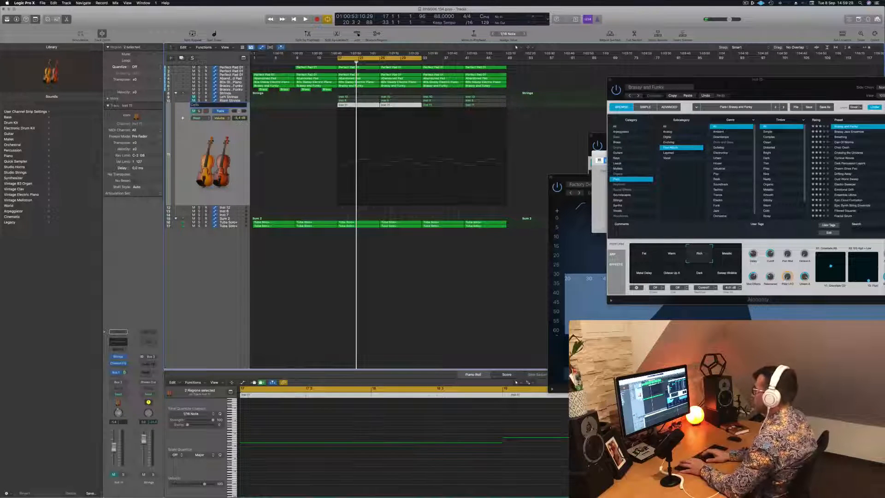
# Unmute the Left Strings, Right Strings and Cello tracks and play them with the Strings stack selected
pyautogui.press('space')
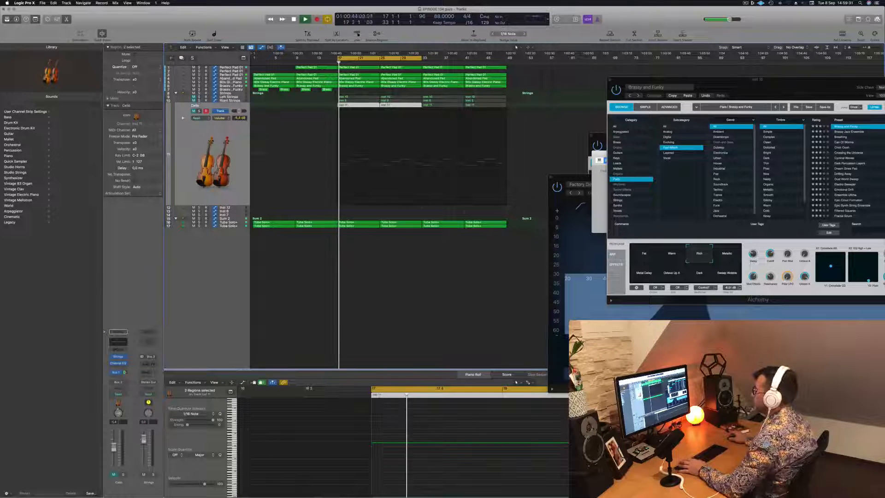
pyautogui.click(236, 93)
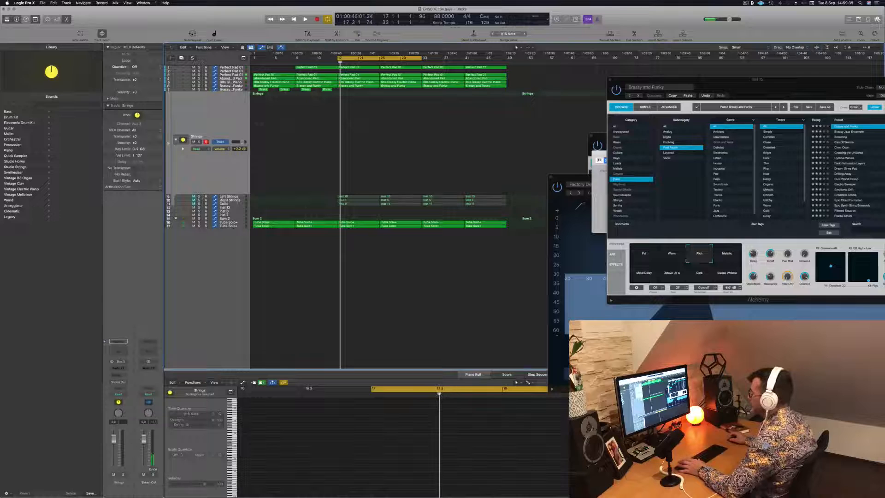
pyautogui.click(194, 197)
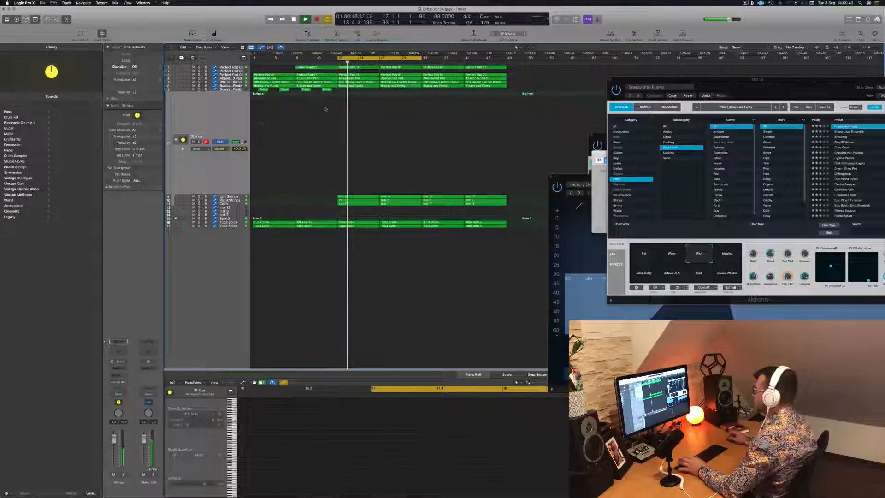
pyautogui.press('space')
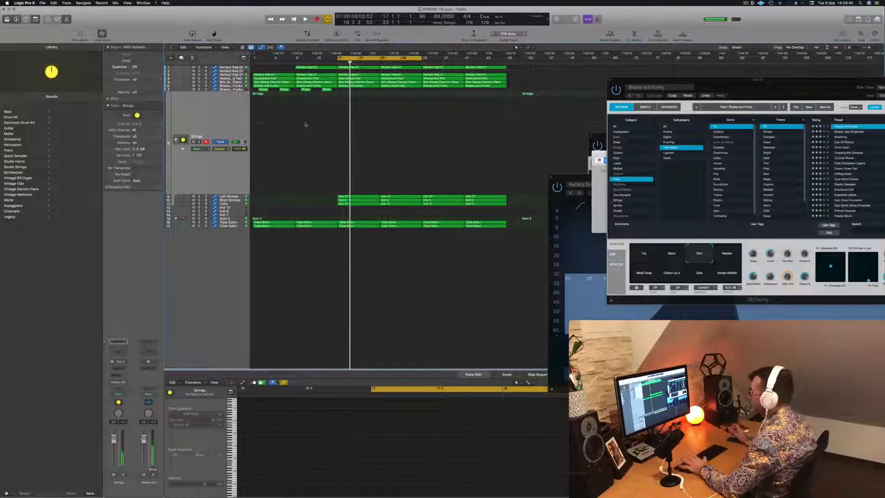
# Add volume automation to the Strings stack that fades in from silence at bar 17 to full level at bar 25
pyautogui.hscroll(1, 344, 126)
pyautogui.click(337, 127)
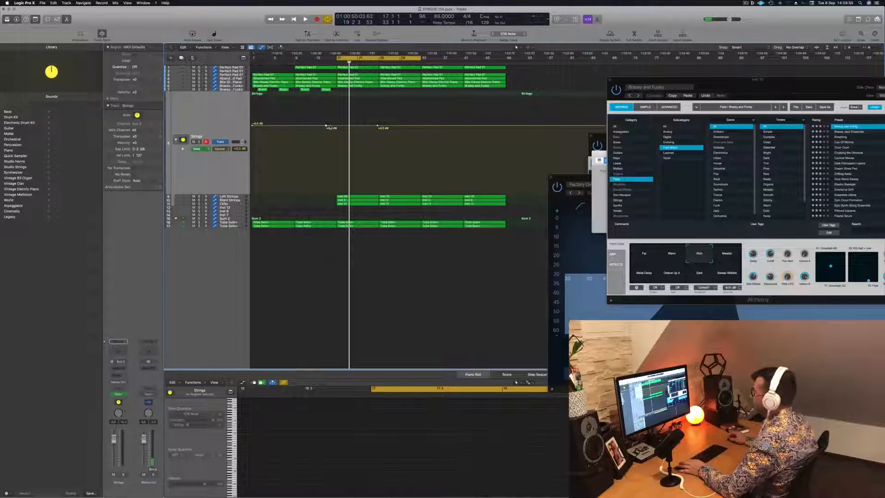
pyautogui.moveTo(336, 126); pyautogui.dragTo(336, 192)
pyautogui.press('space')
pyautogui.click(327, 123)
pyautogui.click(253, 126)
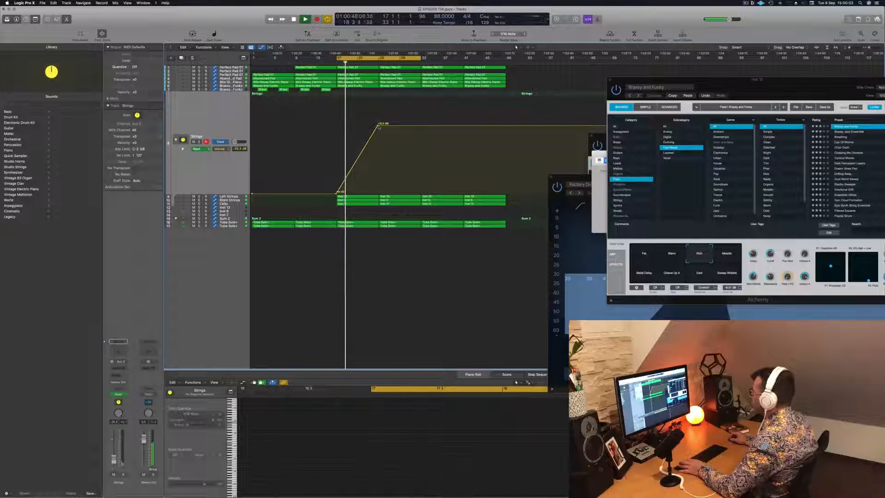
pyautogui.moveTo(377, 124); pyautogui.dragTo(379, 124)
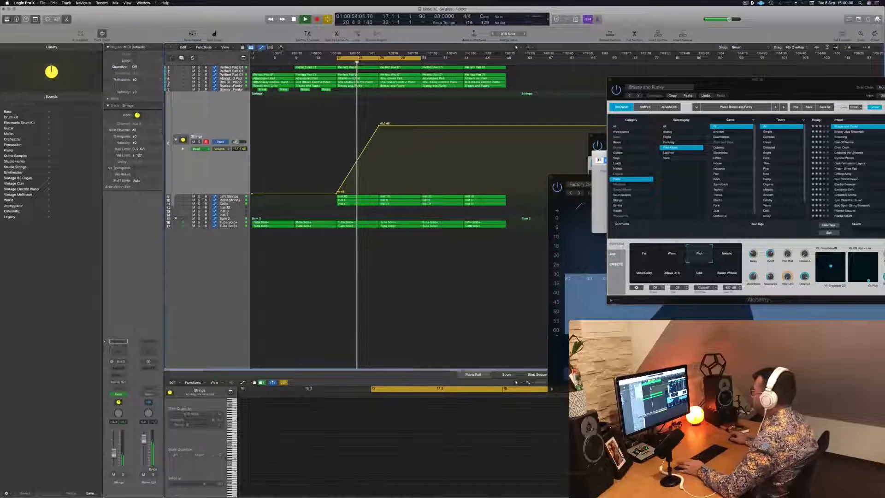
# Lower the Strings volume peak at bar 25 and add a sharp drop right after it, holding that lower level onwards
pyautogui.moveTo(379, 125); pyautogui.dragTo(379, 178)
pyautogui.press('space')
pyautogui.press('space')
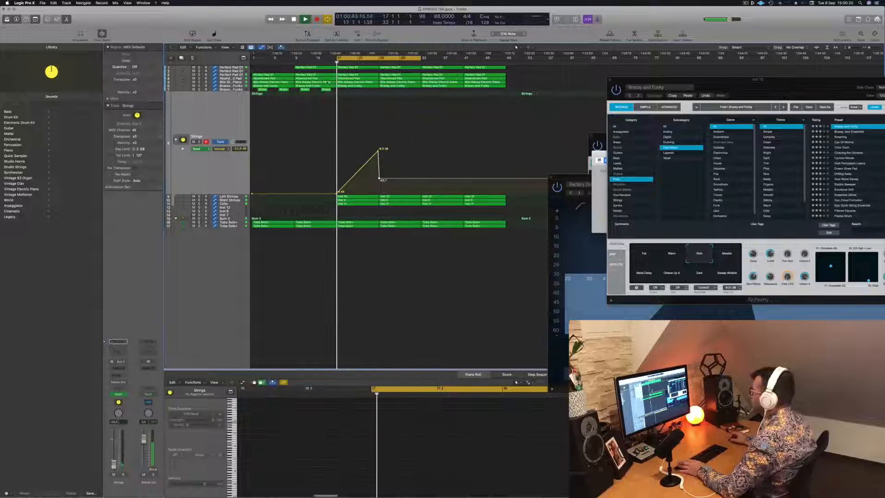
# Extend the cycle range back to bar 1 and play the arrangement from the start
pyautogui.moveTo(338, 58); pyautogui.dragTo(253, 58)
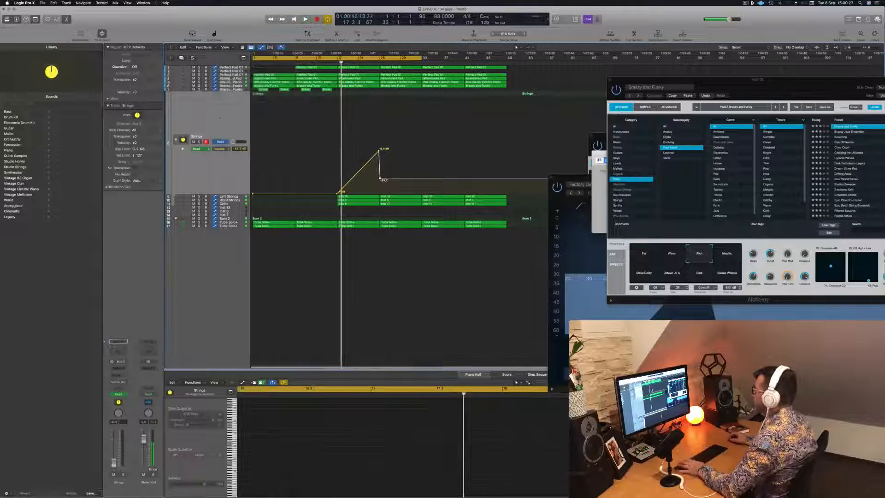
pyautogui.press('space')
pyautogui.press('space')
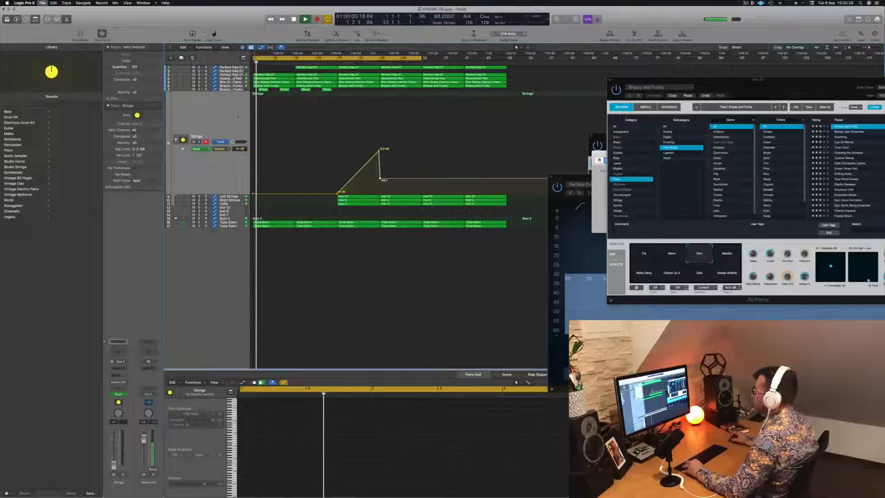
pyautogui.press('super+Right')
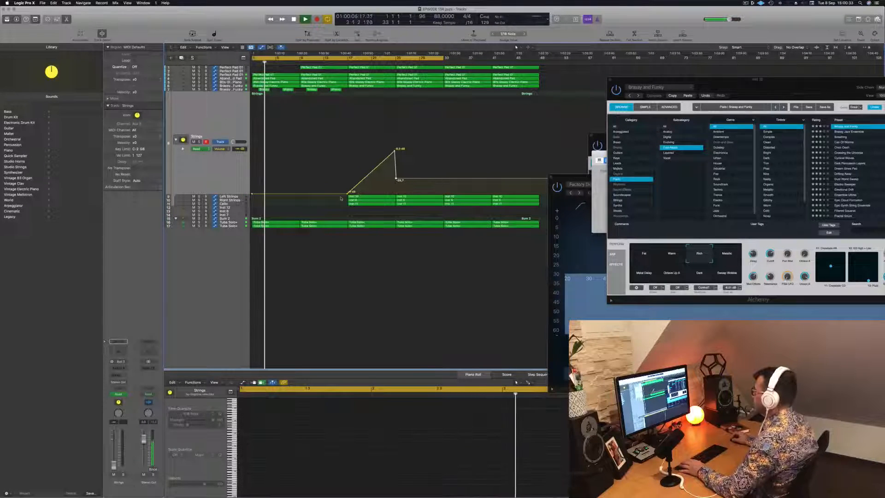
# Name all regions in the arrangement after their tracks
pyautogui.press('super+a')
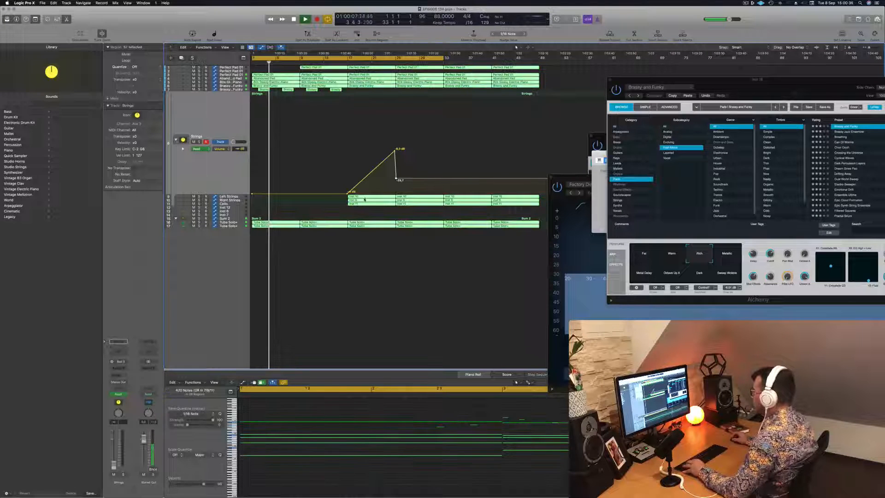
pyautogui.rightClick(364, 196)
pyautogui.click(366, 208)
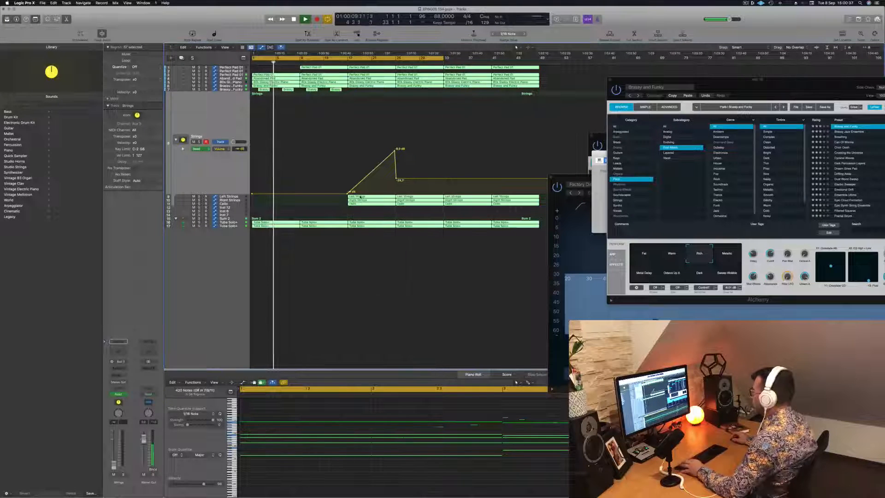
# Copy the Left Strings, Right Strings and Cello regions from bar 17 to bar 1, and stop playback
pyautogui.click(362, 209)
pyautogui.moveTo(363, 209); pyautogui.dragTo(264, 199)
pyautogui.press('space')
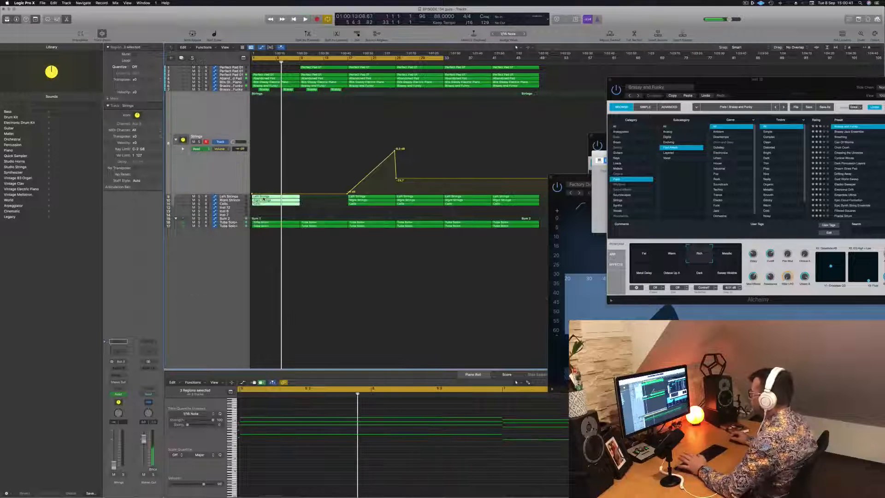
# Add a gentle Strings volume rise from bar 1 to bar 9 that drops back to silence at bar 9
pyautogui.click(299, 194)
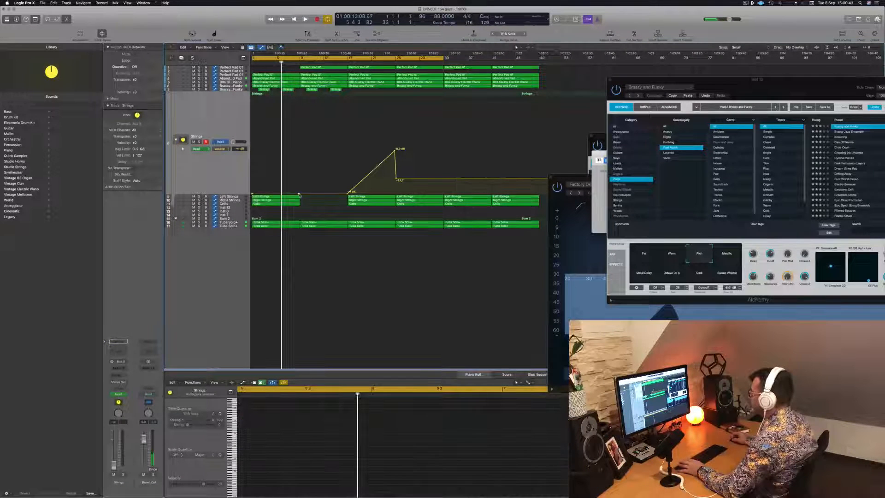
pyautogui.press('space')
pyautogui.moveTo(299, 179); pyautogui.dragTo(300, 193)
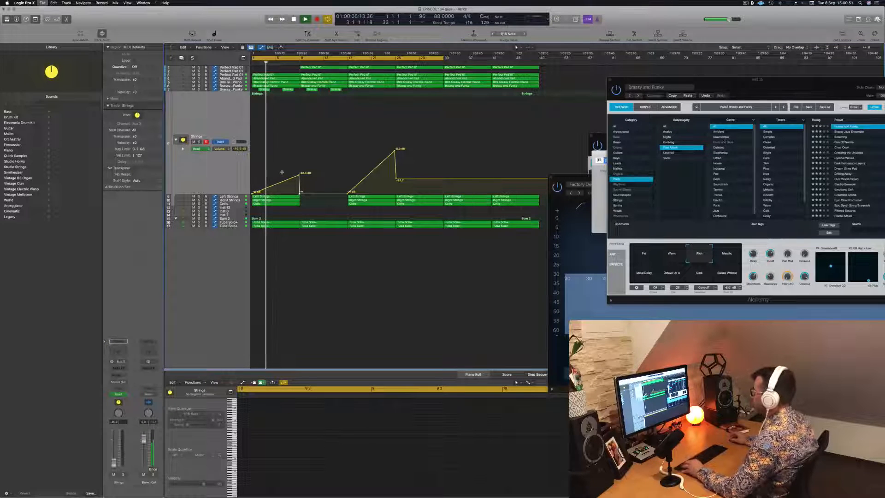
# Fill bars 9 to 17 with copies of the string regions and a matching Strings volume rise, and save the project
pyautogui.moveTo(304, 199); pyautogui.dragTo(327, 199)
pyautogui.hscroll(-2, 312, 208)
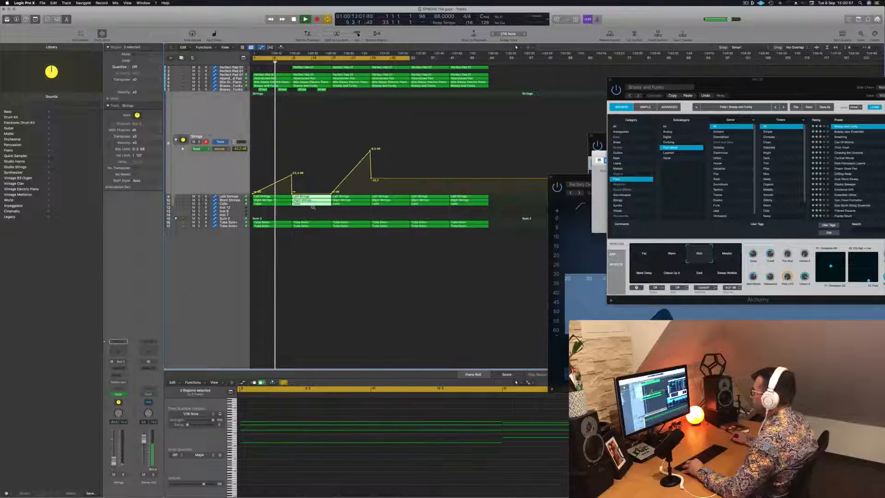
pyautogui.click(326, 194)
pyautogui.moveTo(327, 194); pyautogui.dragTo(331, 172)
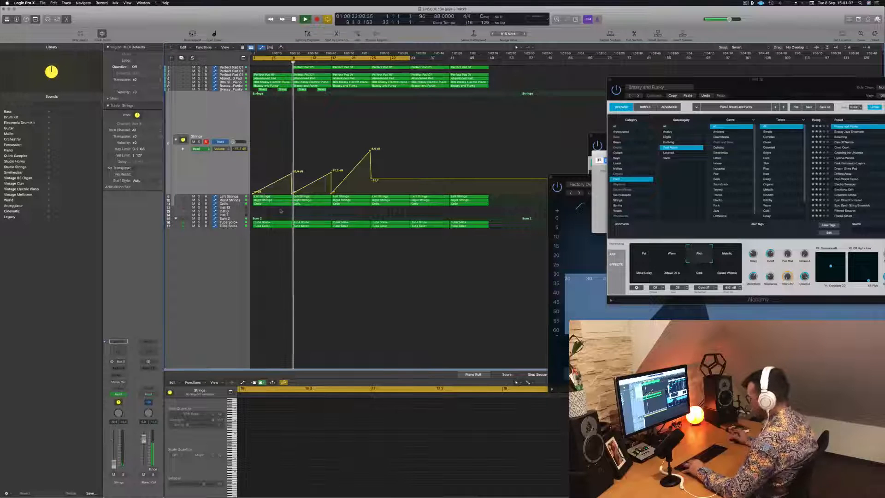
pyautogui.press('super+s')
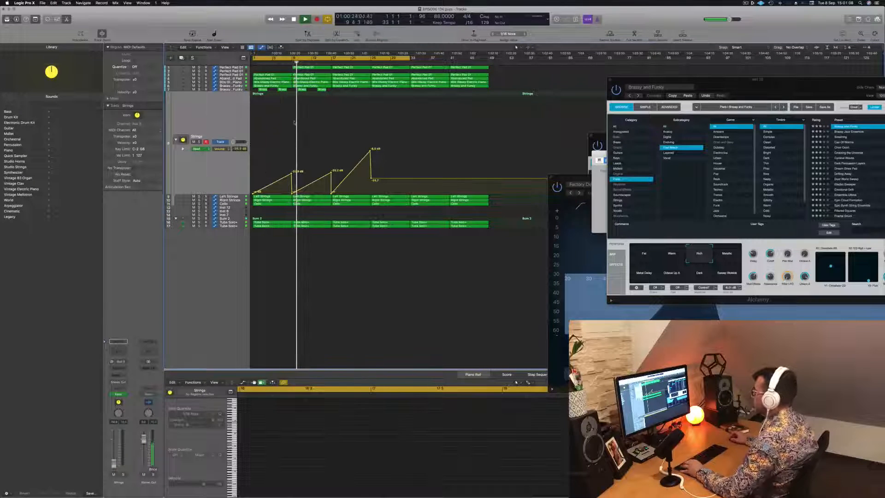
# Reshape the 80s Glassy Electric Piano automation to keep rising until bar 17, with a deeper drop there
pyautogui.click(234, 86)
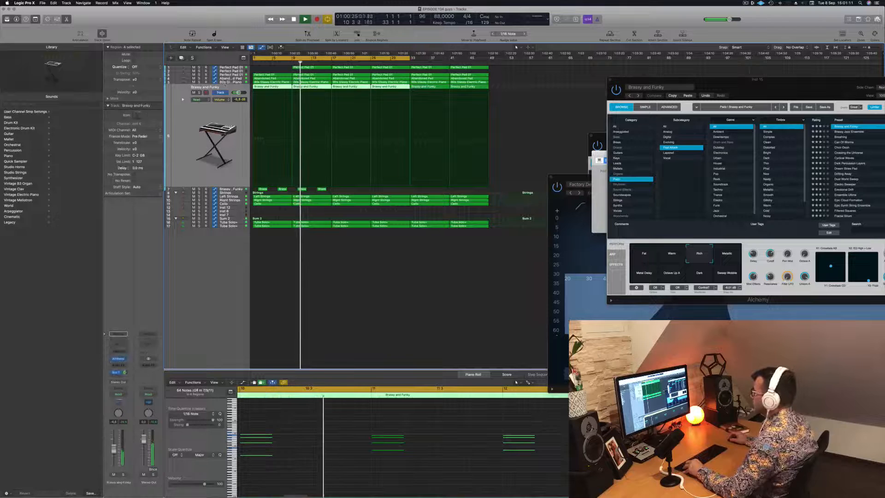
pyautogui.press('Up')
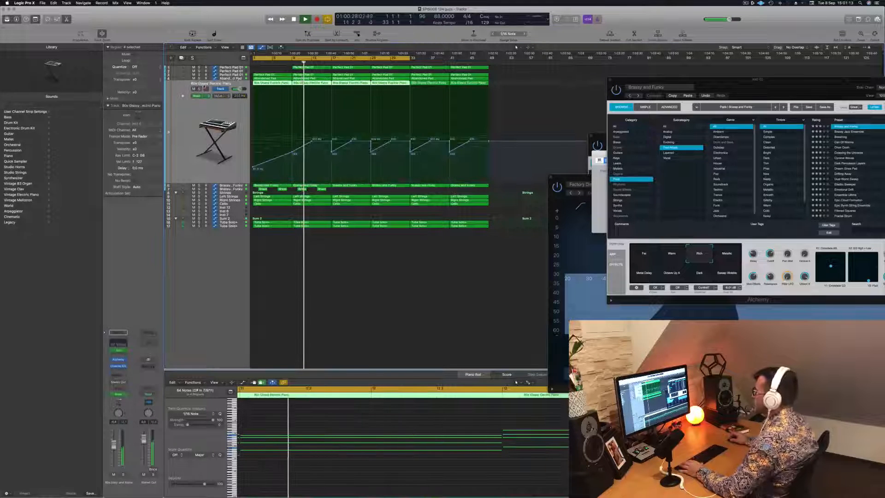
pyautogui.press('s')
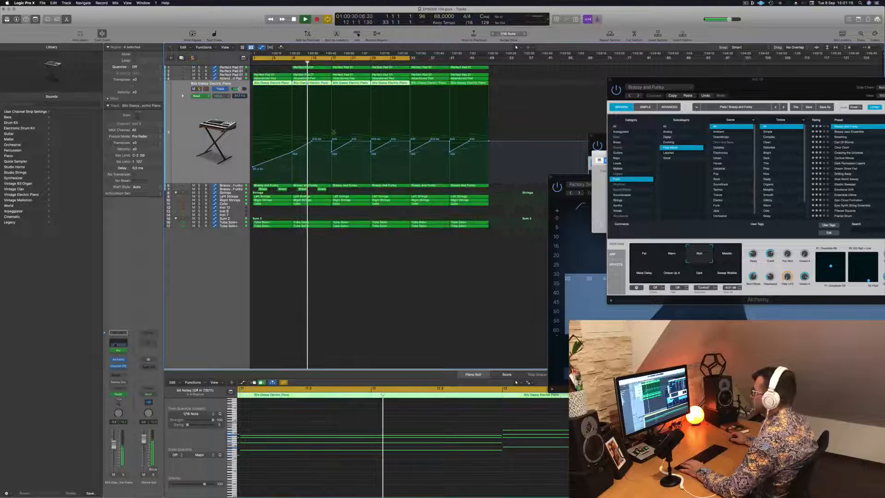
pyautogui.moveTo(331, 142); pyautogui.dragTo(331, 141)
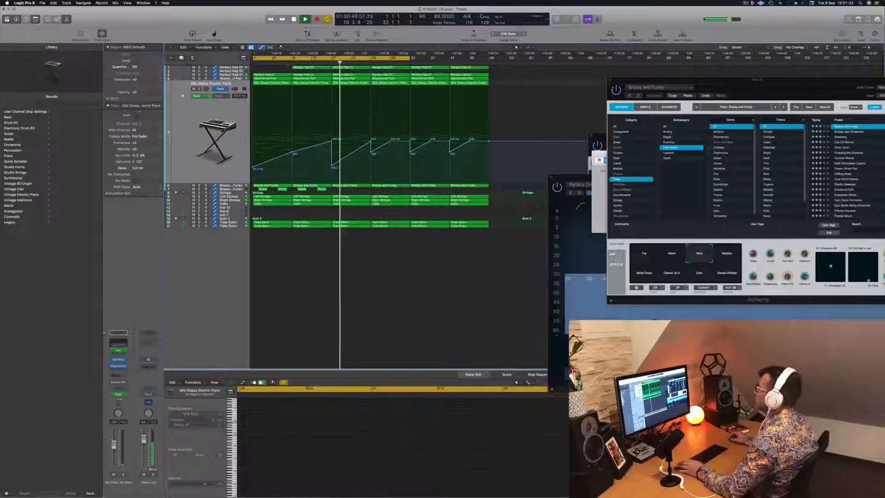
# Undo the deeper drop, hold the piano automation flat from bar 17 to 25, and play from just before bar 17
pyautogui.press('super+z')
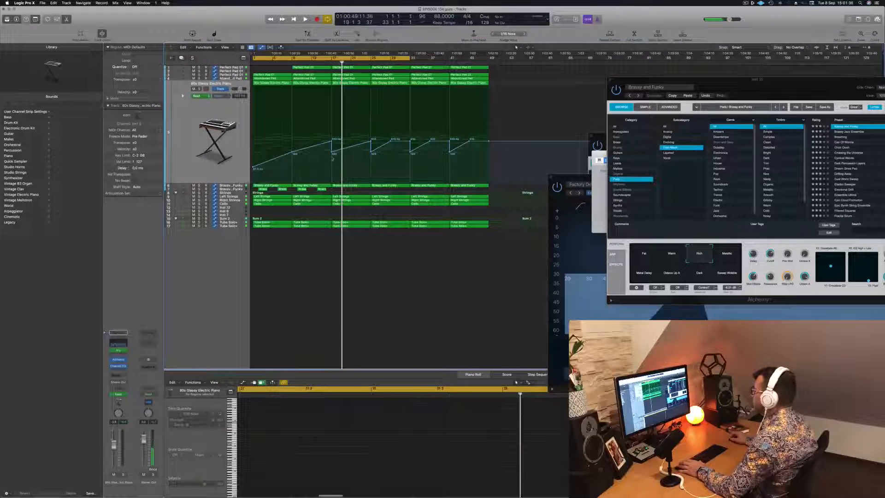
pyautogui.press('Return')
pyautogui.press('space')
pyautogui.click(327, 62)
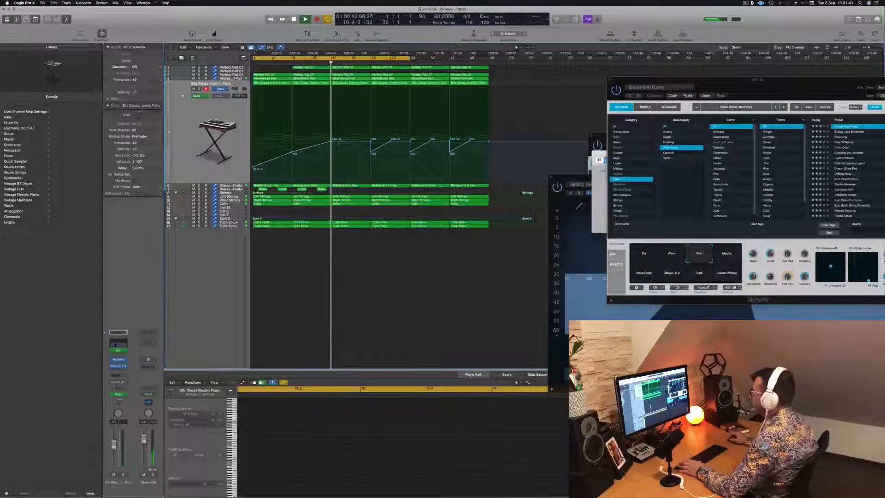
# Raise the Sum 2 stack's volume automation peak at bar 25 slightly
pyautogui.click(230, 219)
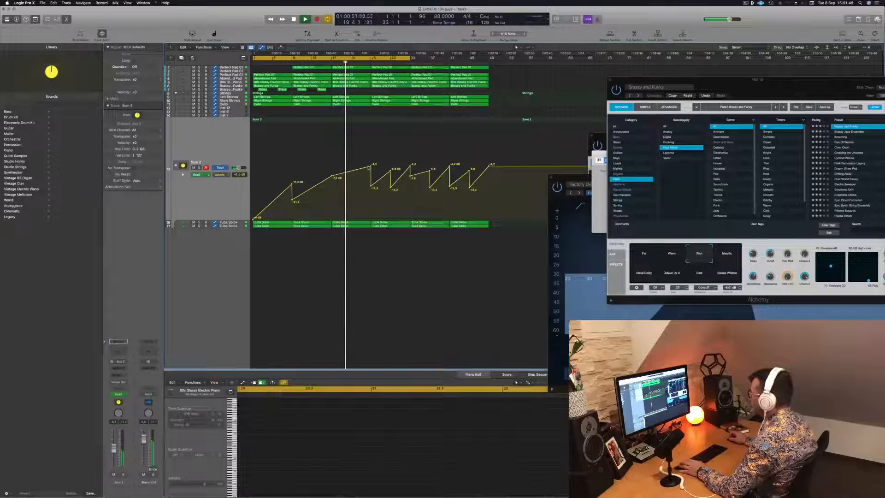
pyautogui.moveTo(371, 166); pyautogui.dragTo(371, 166)
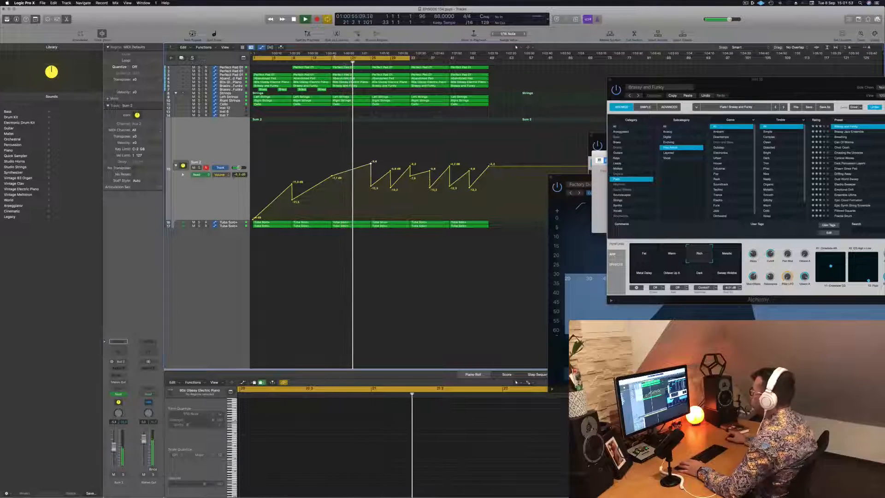
# Play from about bar 15 and delete the Brassy and Funky region spanning bars 17 to 25
pyautogui.click(323, 61)
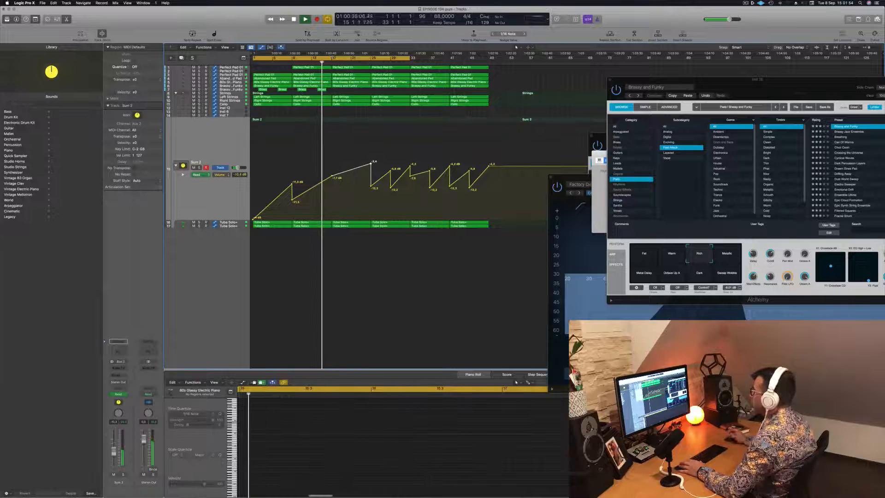
pyautogui.click(230, 85)
pyautogui.click(525, 77)
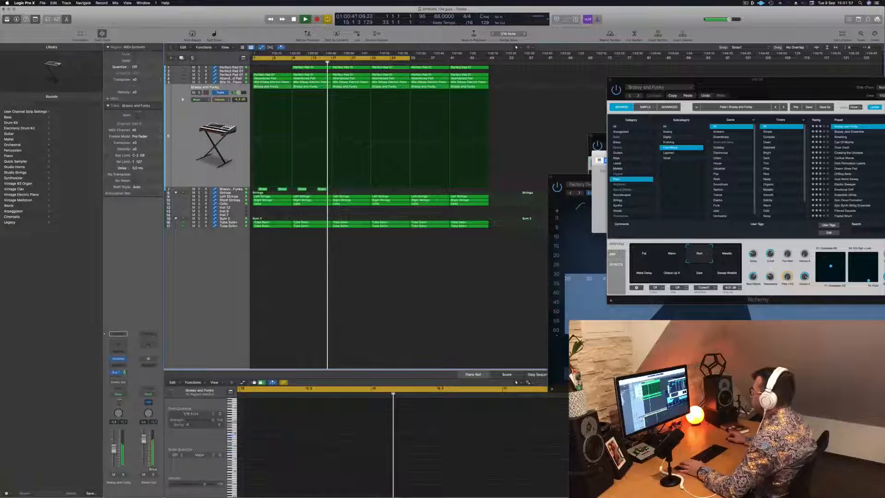
pyautogui.click(344, 88)
pyautogui.press('Delete')
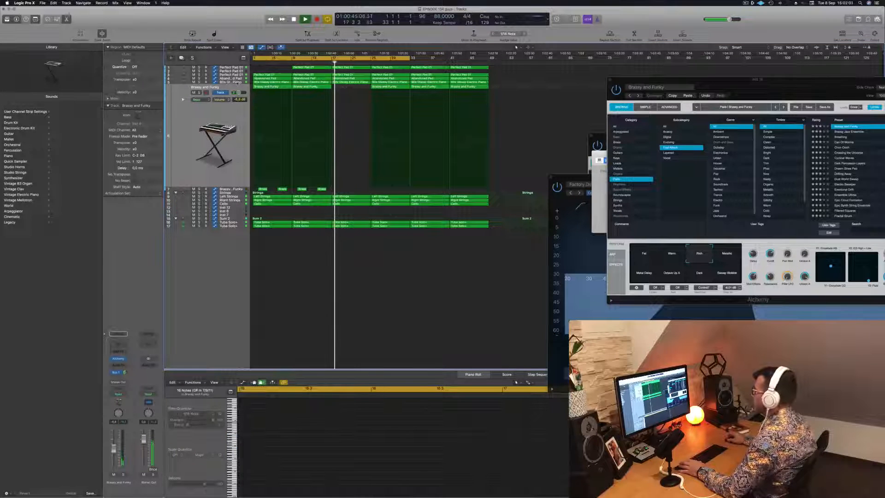
# Delete the Abandoned Pad region between bars 17 and 25
pyautogui.click(238, 82)
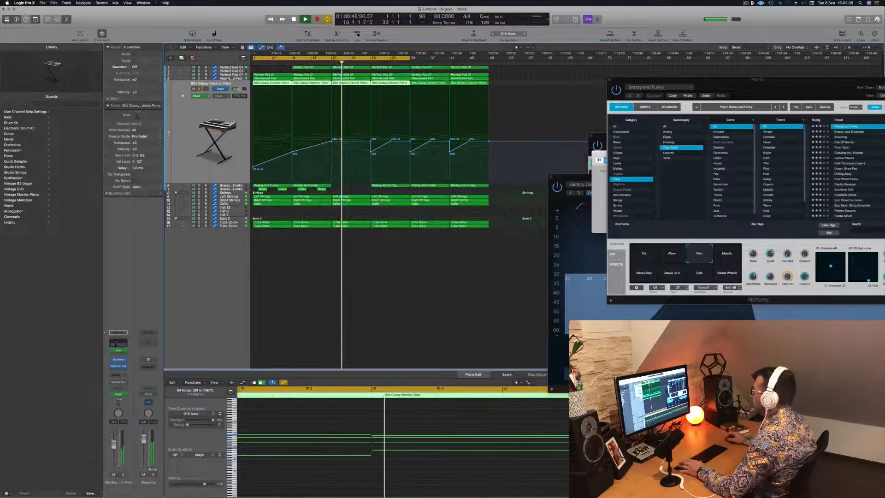
pyautogui.press('Up')
pyautogui.click(518, 73)
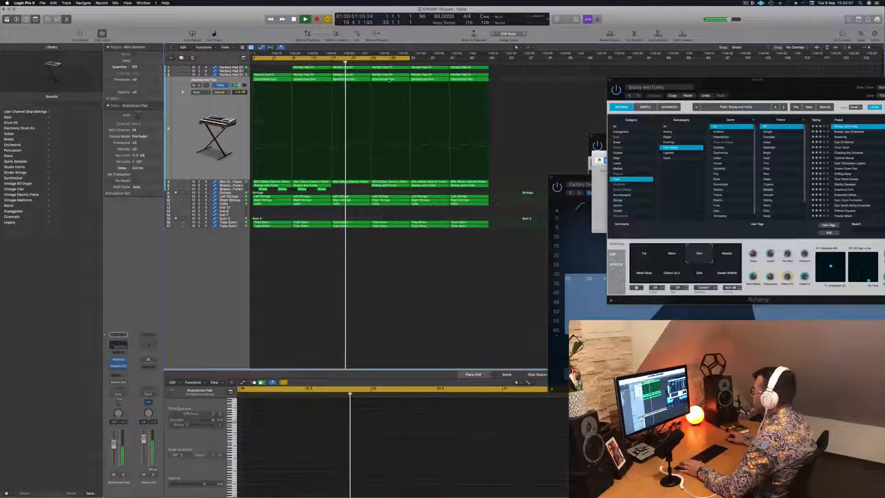
pyautogui.click(350, 79)
pyautogui.press('Delete')
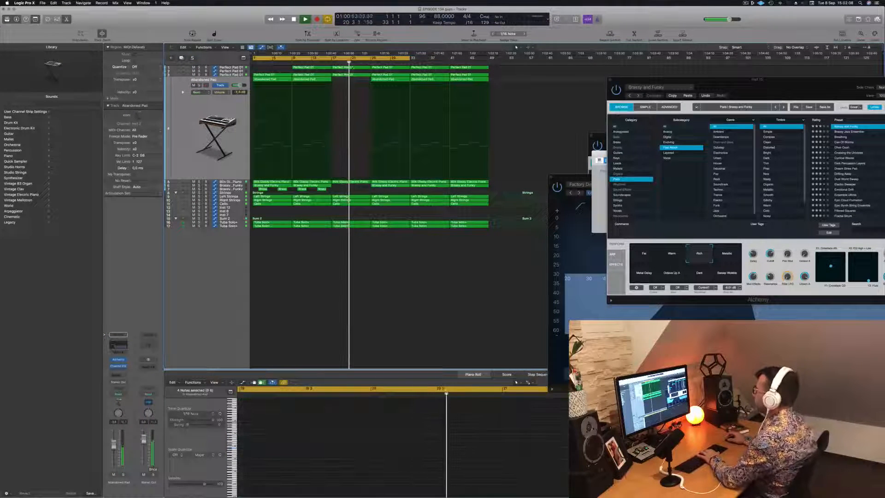
# Replay from about bar 15 and delete both Perfect Pad 01 regions between bars 17 and 25
pyautogui.click(325, 62)
pyautogui.moveTo(345, 79); pyautogui.dragTo(353, 67)
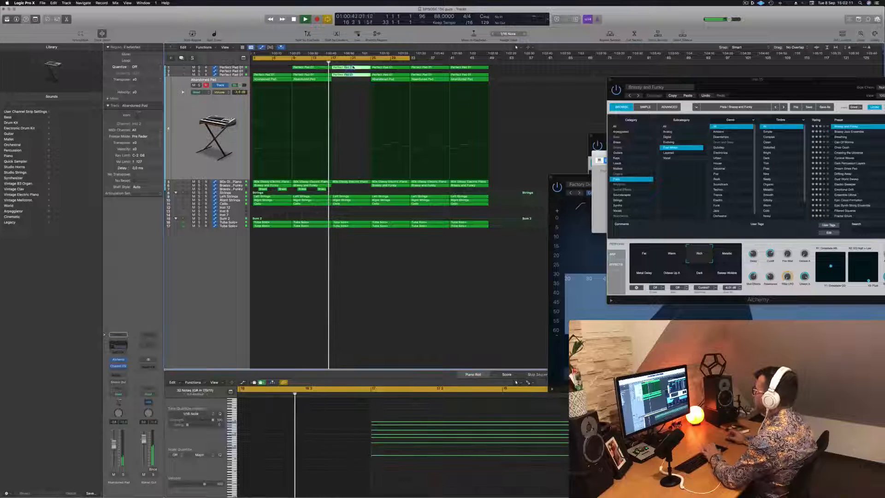
pyautogui.press('Delete')
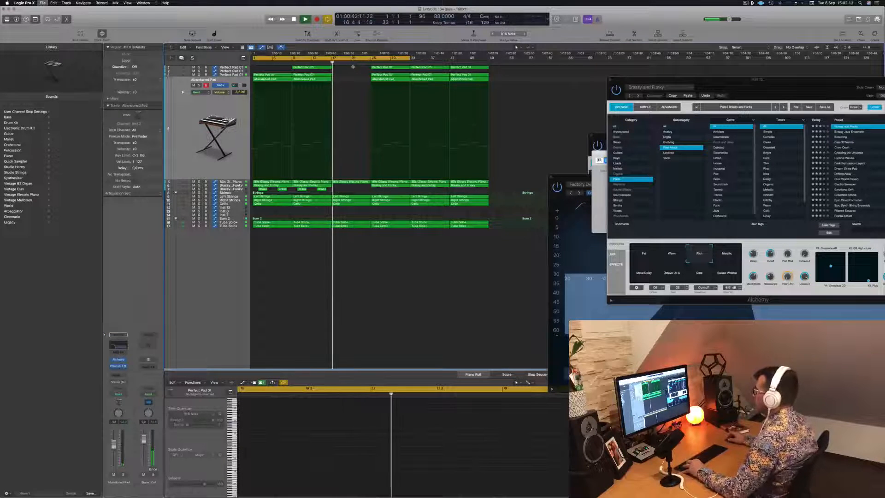
pyautogui.scroll(4, 354, 68)
pyautogui.scroll(-4, 356, 68)
pyautogui.scroll(3, 368, 87)
pyautogui.scroll(-3, 386, 92)
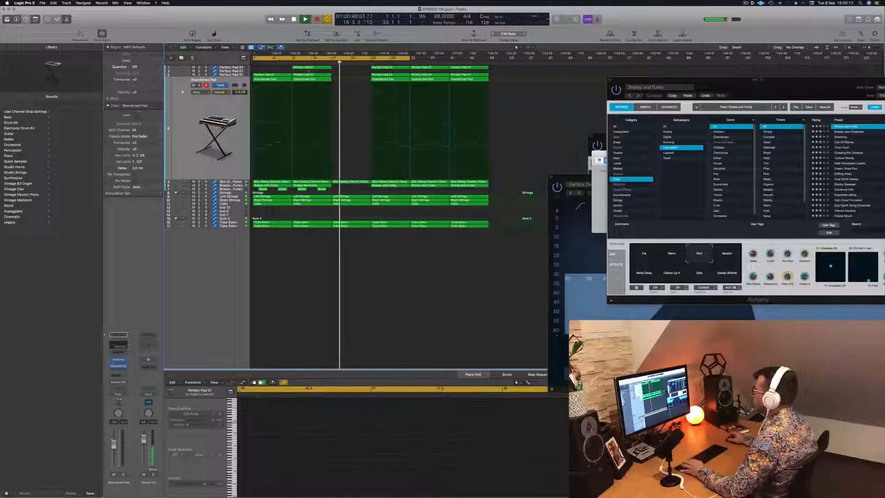
# Play from bar 9 and close the open plug-in windows and the Musical Typing keyboard
pyautogui.click(293, 61)
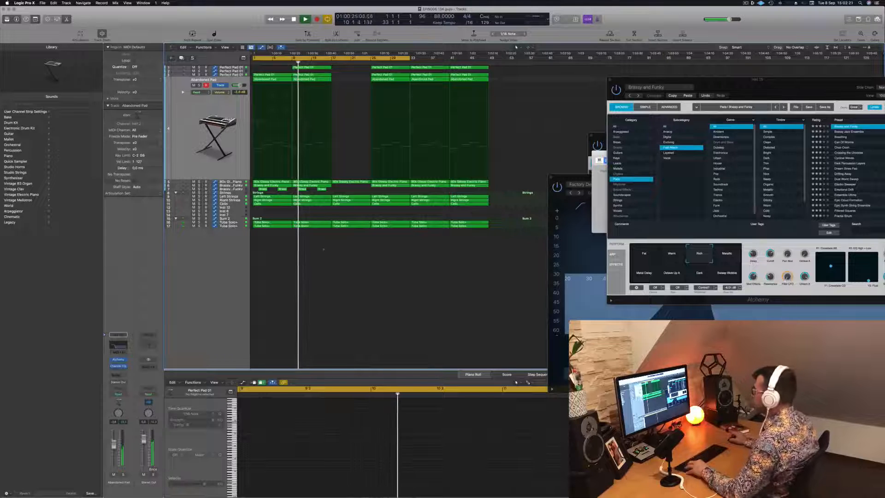
pyautogui.scroll(2, 323, 250)
pyautogui.scroll(4, 324, 251)
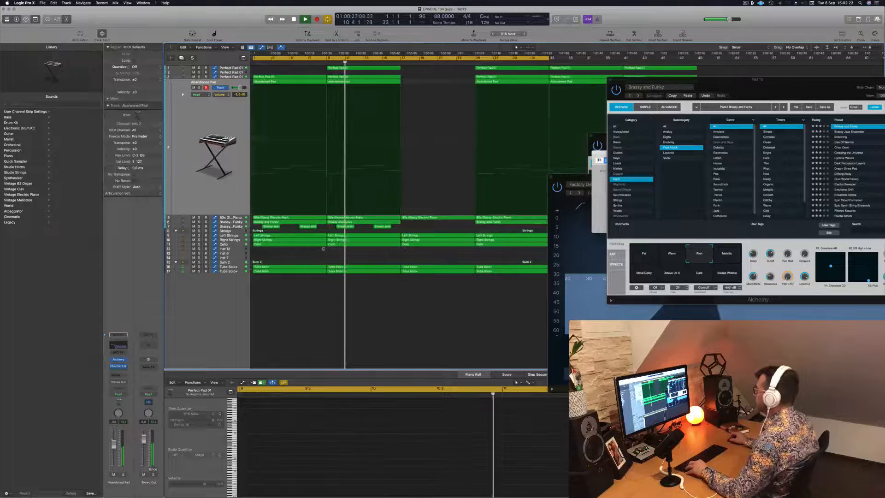
pyautogui.click(609, 79)
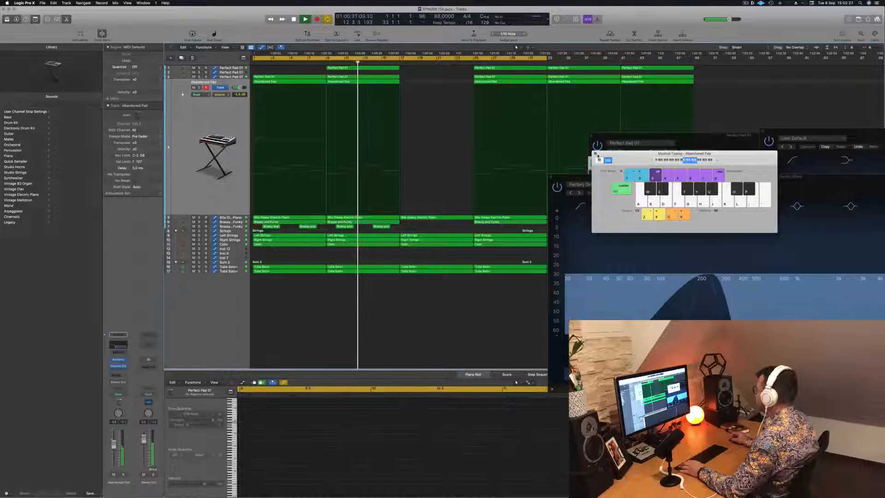
pyautogui.click(595, 154)
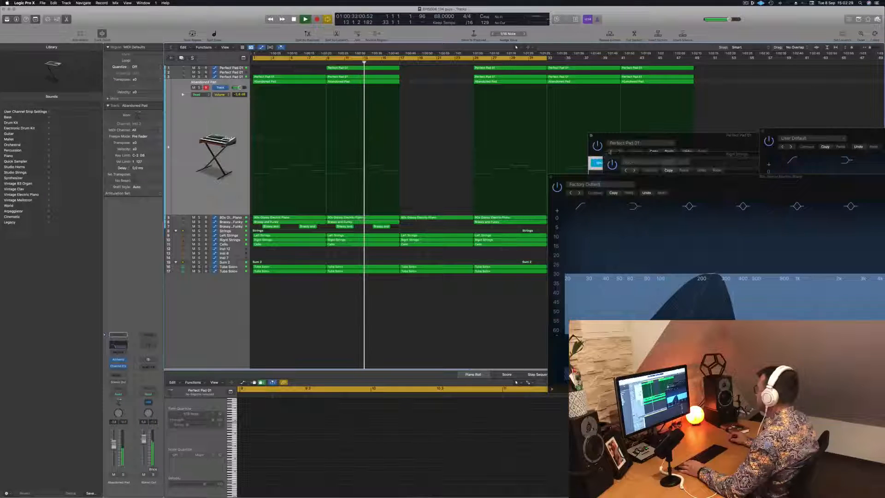
pyautogui.click(606, 155)
pyautogui.click(763, 132)
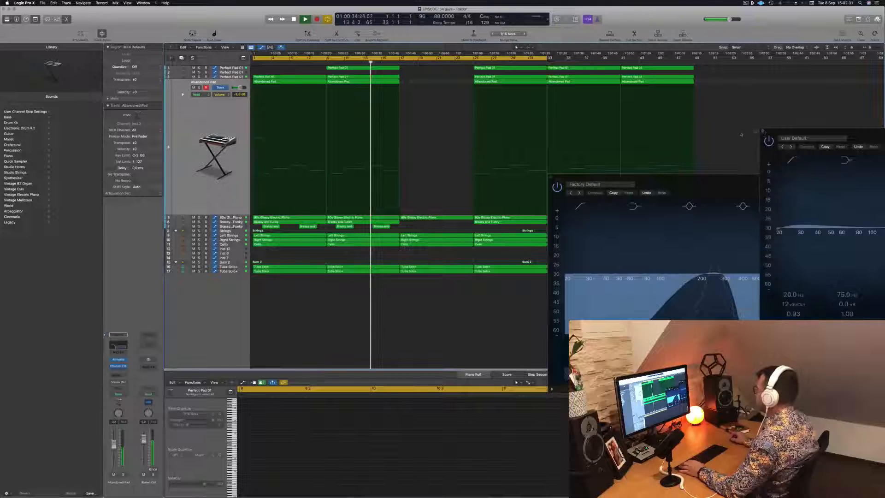
pyautogui.click(552, 177)
# Drop the 80s Glassy Electric Piano automation sharply at bar 17 and lower its bar 25 peak for a gentle rise
pyautogui.scroll(2, 460, 172)
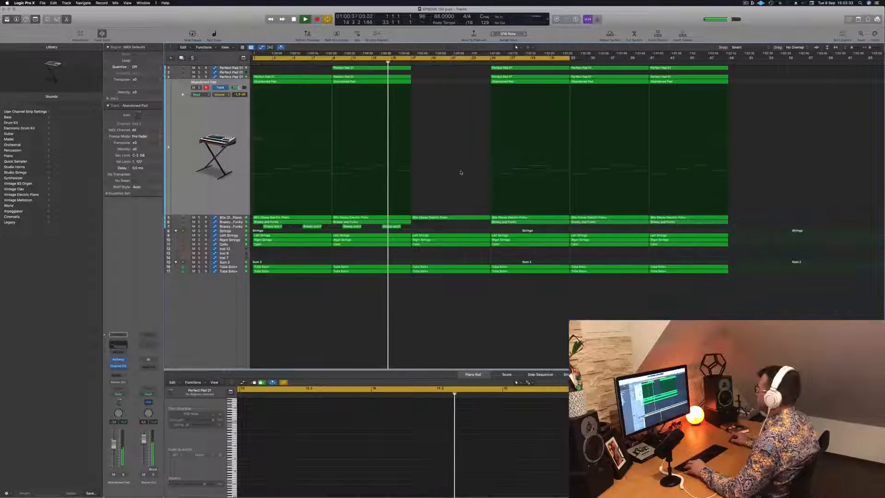
pyautogui.scroll(2, 461, 172)
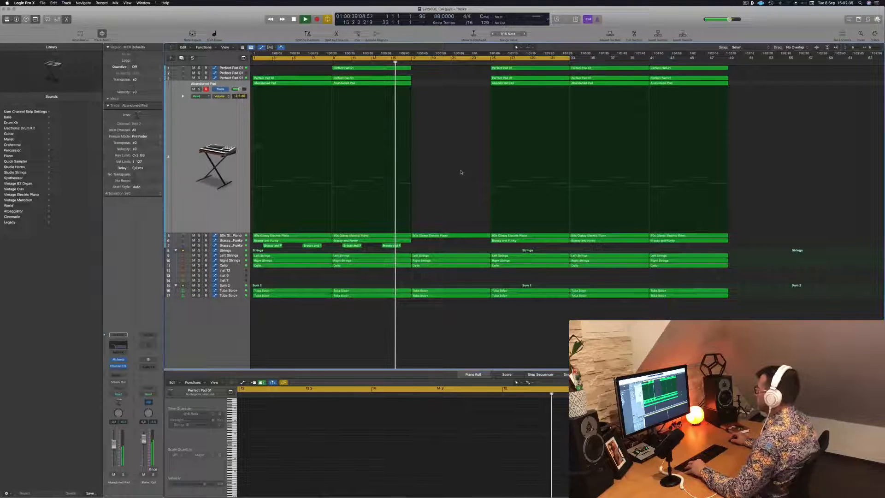
pyautogui.scroll(2, 461, 172)
pyautogui.scroll(-2, 460, 172)
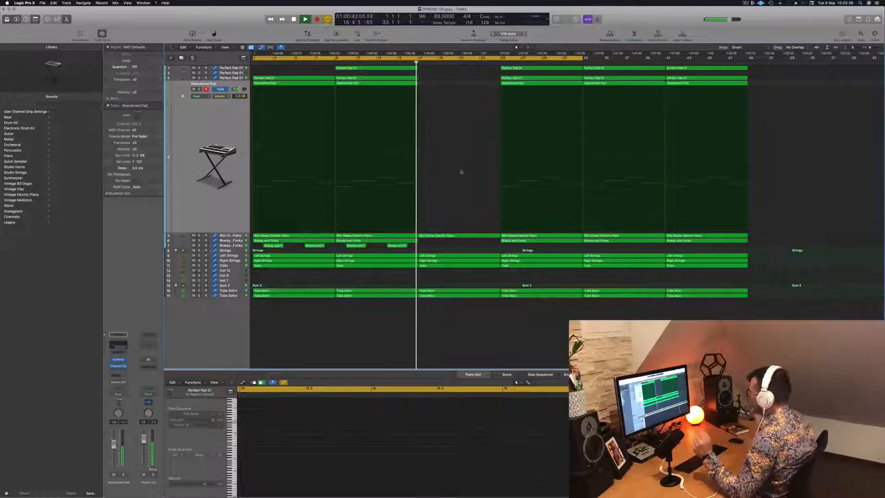
pyautogui.scroll(-1, 463, 221)
pyautogui.scroll(-1, 463, 221)
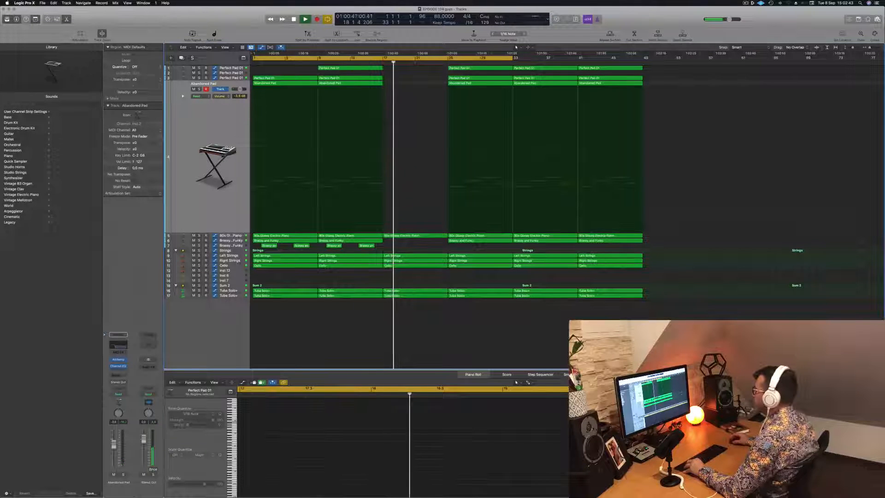
pyautogui.press('Down')
pyautogui.click(385, 174)
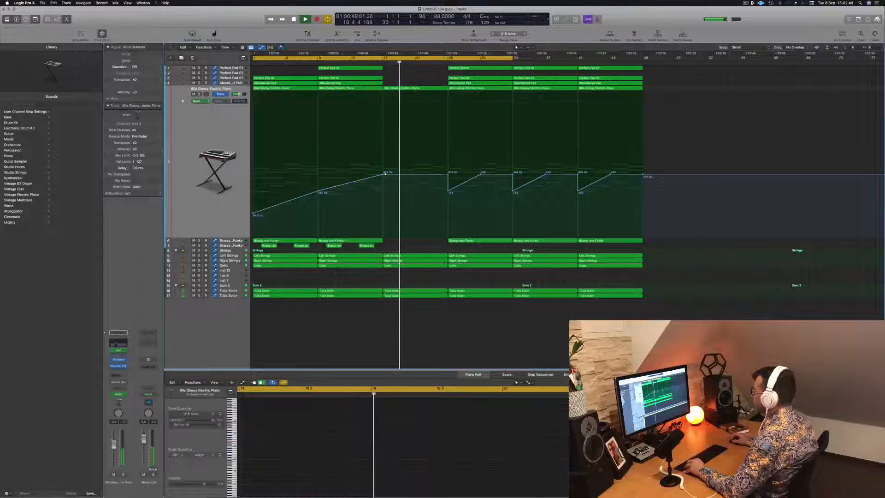
pyautogui.moveTo(385, 175); pyautogui.dragTo(386, 195)
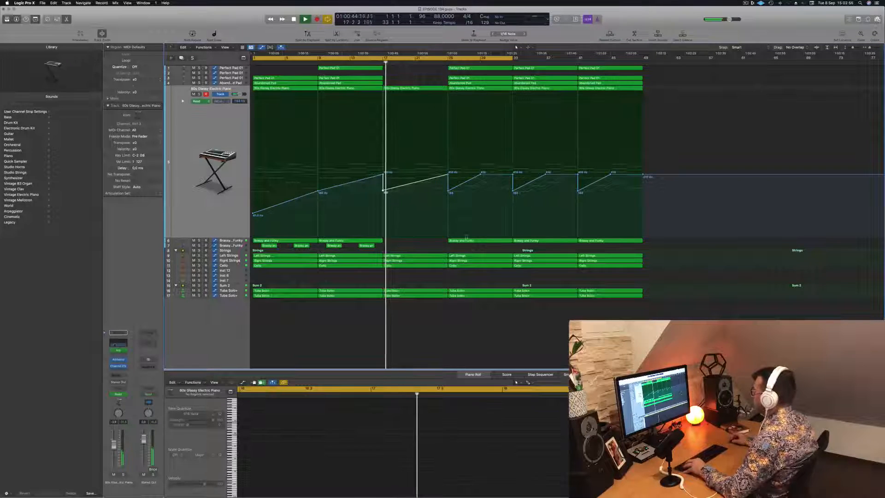
pyautogui.moveTo(385, 192); pyautogui.dragTo(385, 197)
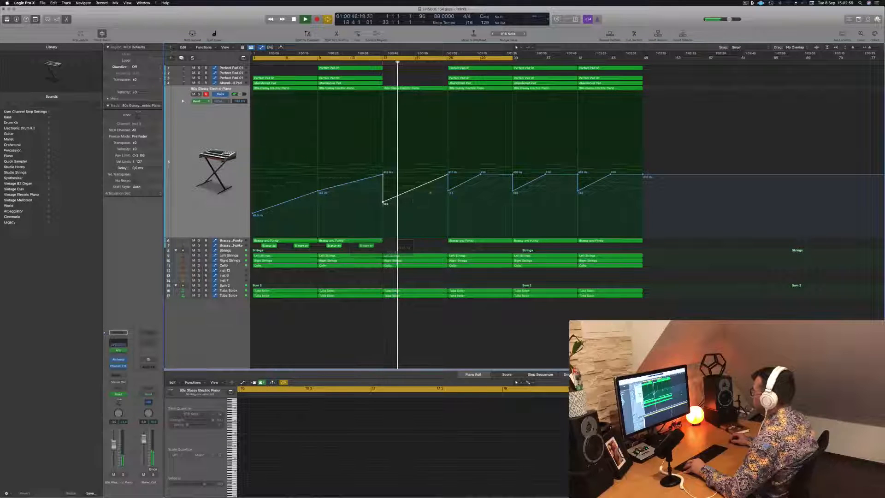
pyautogui.moveTo(448, 176); pyautogui.dragTo(448, 180)
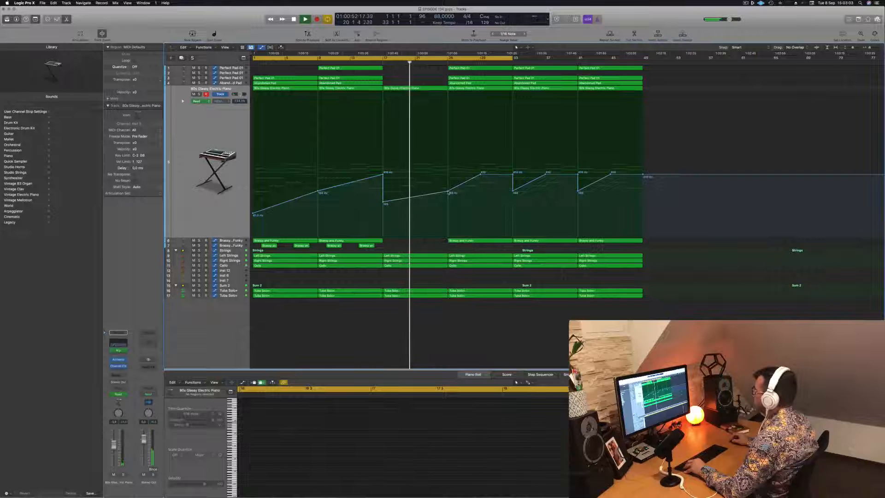
pyautogui.moveTo(448, 192); pyautogui.dragTo(448, 191)
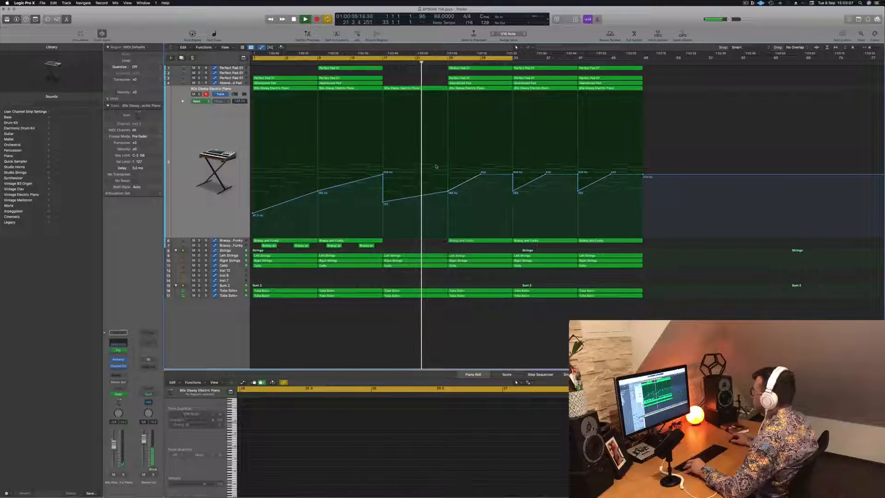
# Delete both Perfect Pad 01 regions between bars 25 and 33
pyautogui.press('super+Left')
pyautogui.click(413, 70)
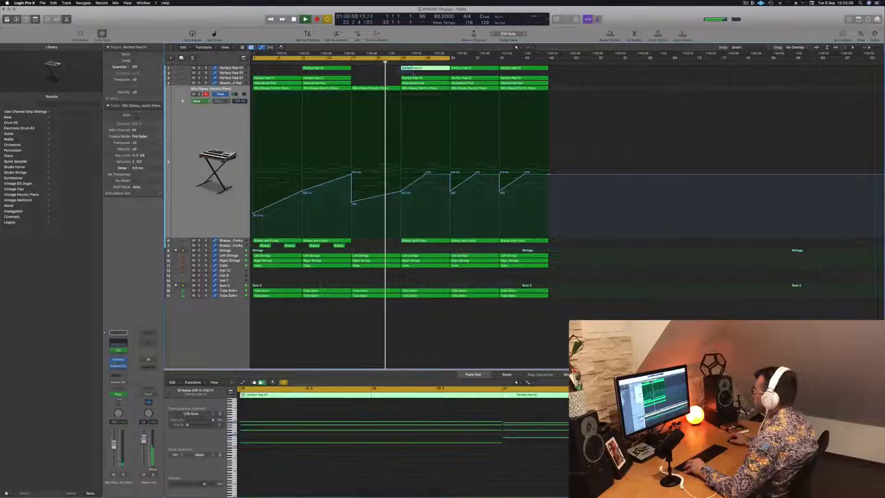
pyautogui.keyDown('shift'); pyautogui.click(415, 78); pyautogui.keyUp('shift')
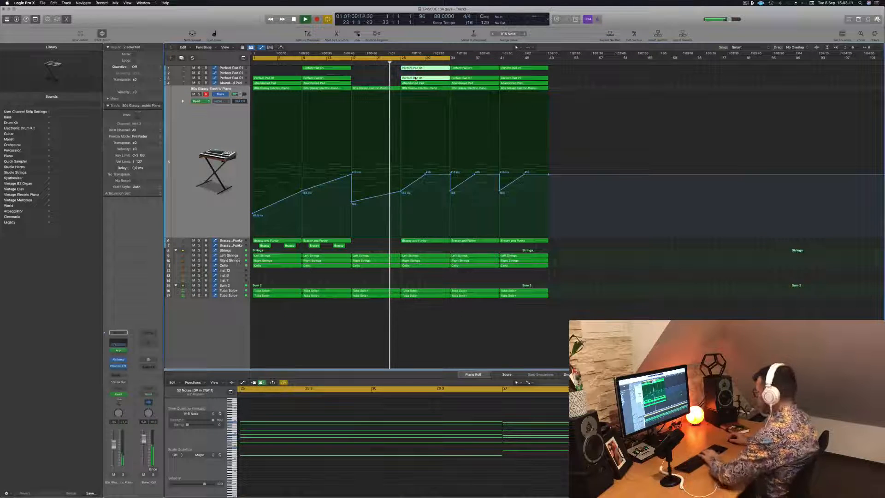
pyautogui.press('Delete')
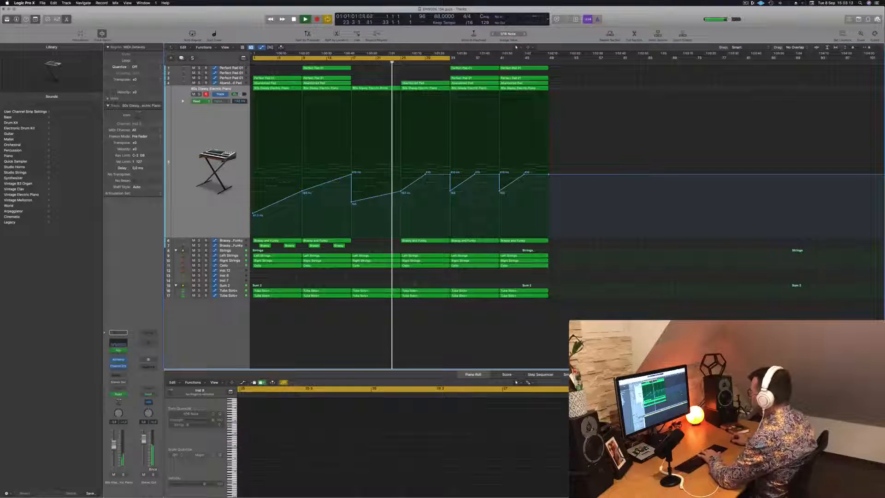
# Delete the Brassy and Funky region from bar 25 to 33 and hold the electric piano automation flat across those bars
pyautogui.click(429, 242)
pyautogui.press('Delete')
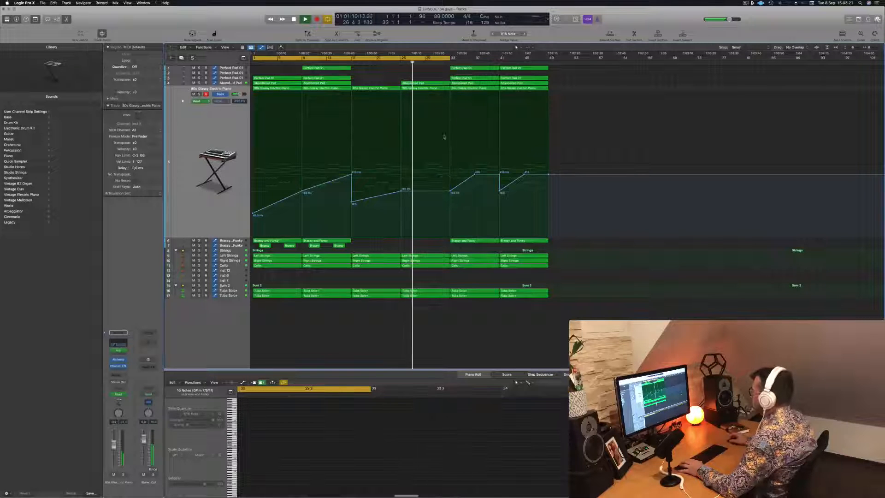
# Replay from just before bar 17 and remove the dip in the Sum 2 stack's volume automation at bar 25
pyautogui.click(346, 62)
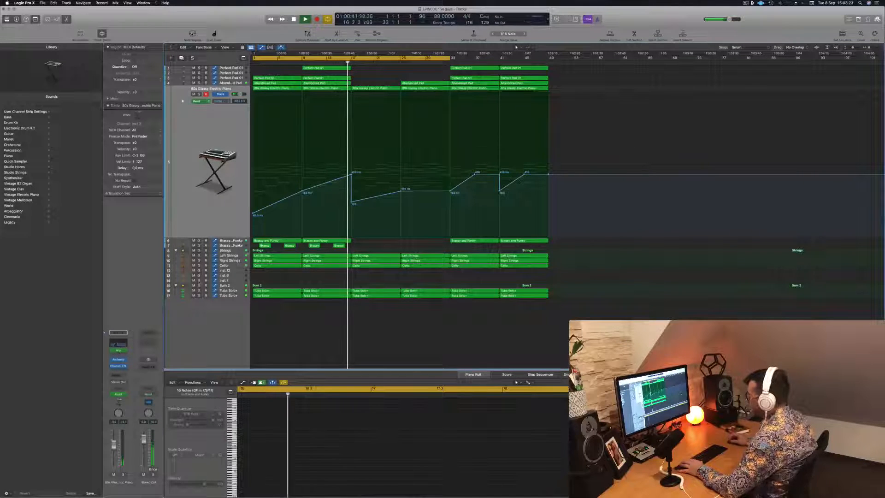
pyautogui.click(235, 281)
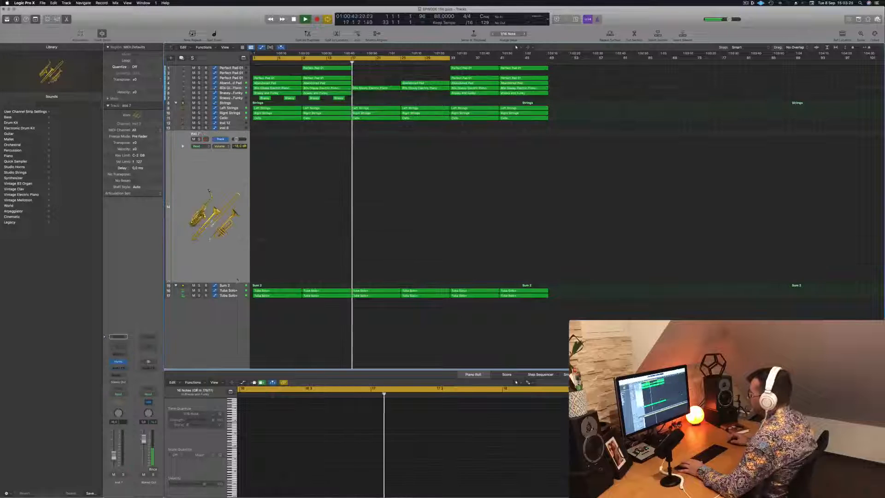
pyautogui.click(235, 285)
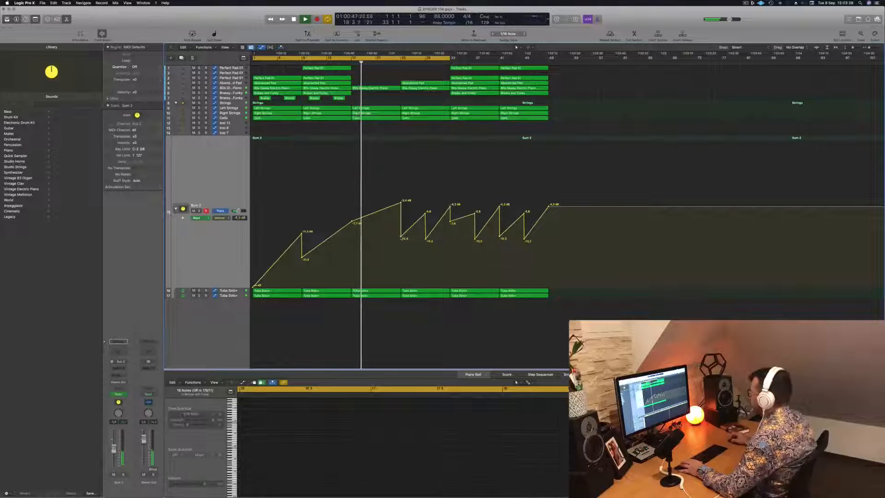
pyautogui.click(401, 237)
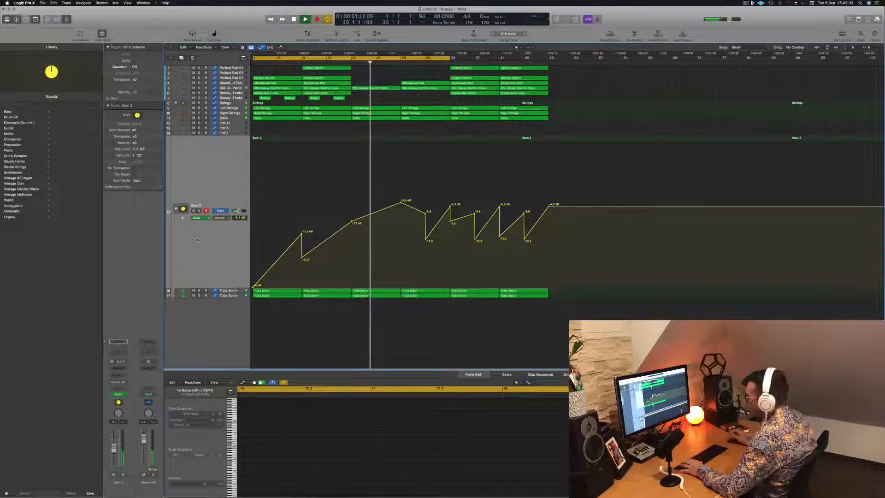
# Inspect the two Tuba Solo tracks inside the Sum 2 stack while the arrangement plays
pyautogui.click(229, 291)
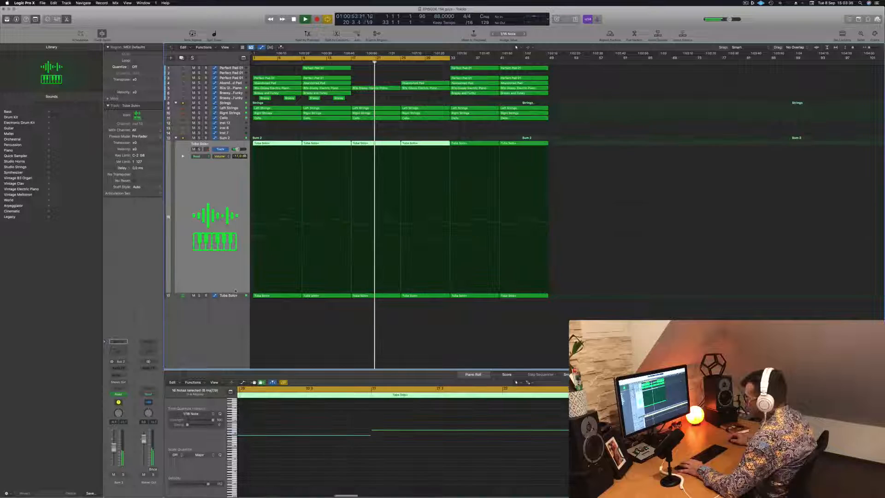
pyautogui.click(235, 295)
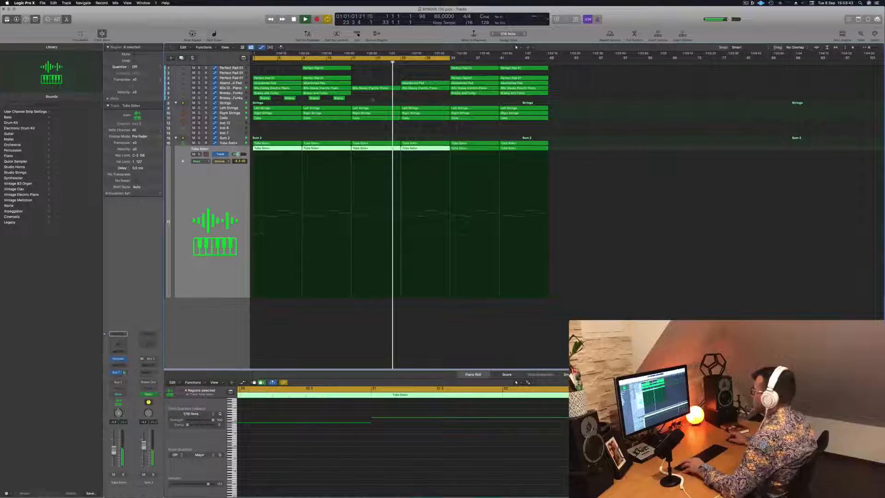
pyautogui.hscroll(-4, 380, 104)
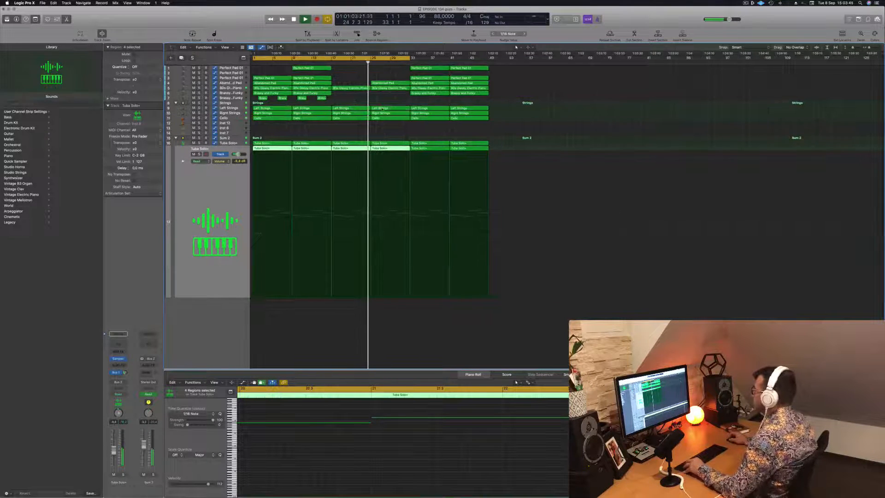
pyautogui.scroll(-1, 382, 96)
pyautogui.scroll(1, 380, 94)
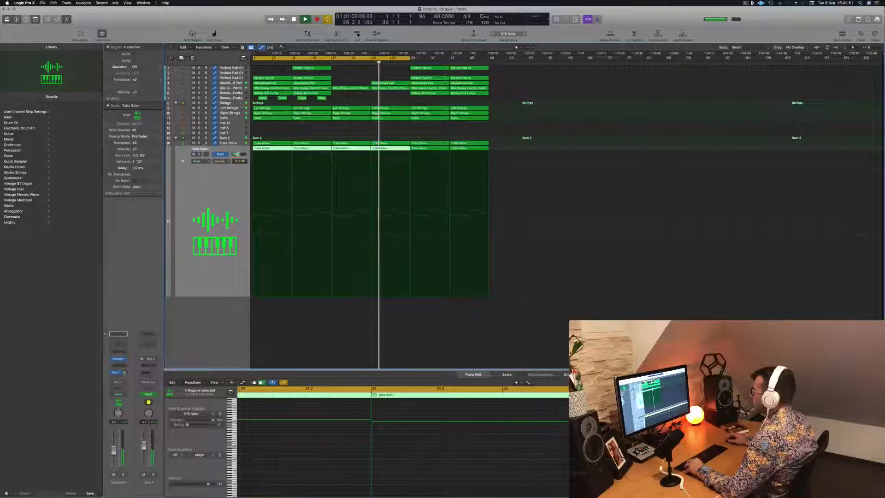
# Raise the Strings stack's volume automation at bar 25 to about -13 dB and ramp it upward to bar 33
pyautogui.click(241, 104)
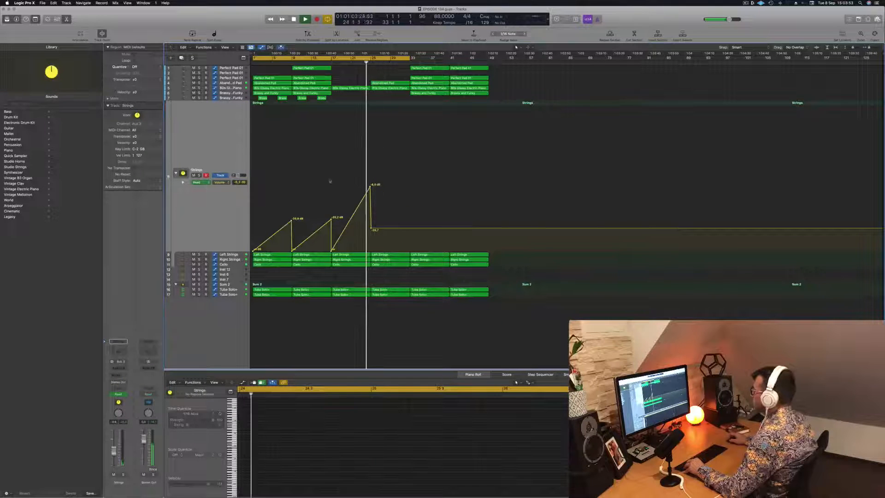
pyautogui.moveTo(371, 229); pyautogui.dragTo(372, 206)
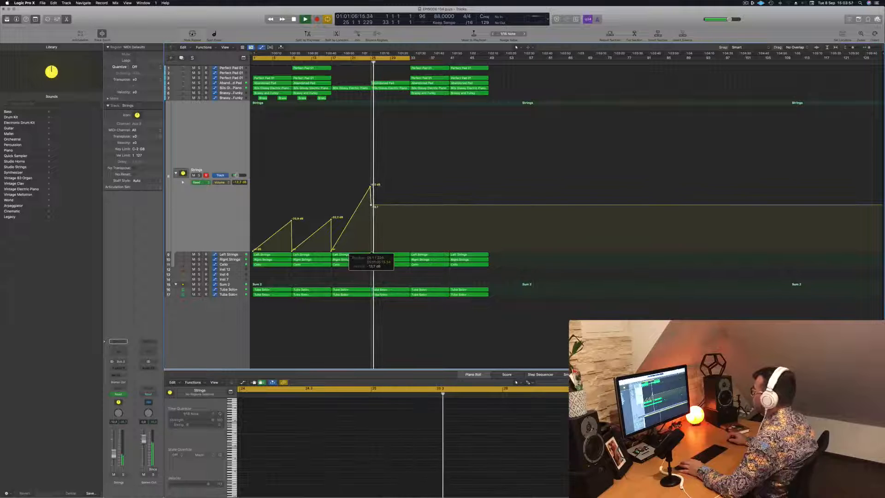
pyautogui.moveTo(405, 206); pyautogui.dragTo(408, 177)
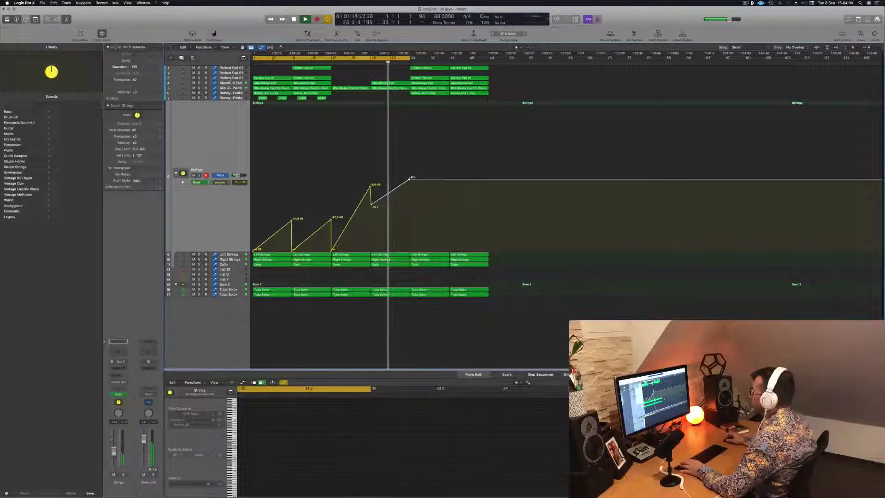
# Copy a Perfect Pad 01 region on the third track into bars 25–33 and fade its volume automation in from silence up to bar 33
pyautogui.click(230, 79)
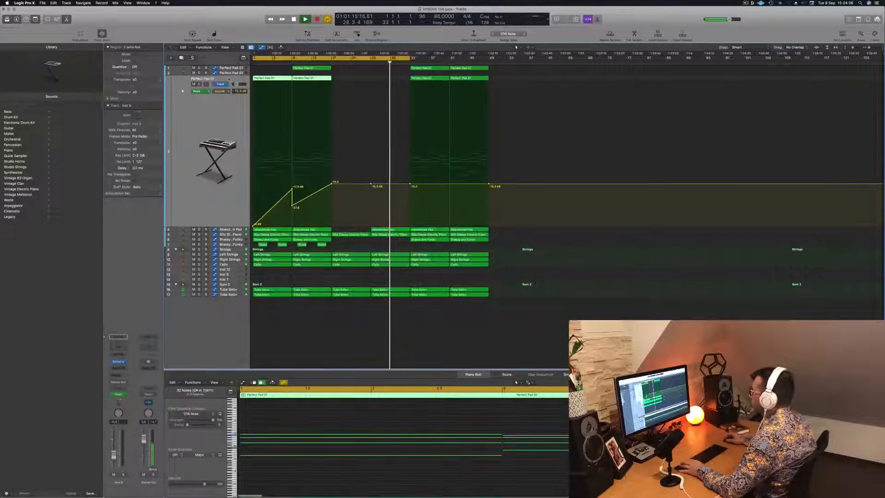
pyautogui.click(429, 79)
pyautogui.moveTo(424, 79); pyautogui.dragTo(394, 80)
pyautogui.click(364, 184)
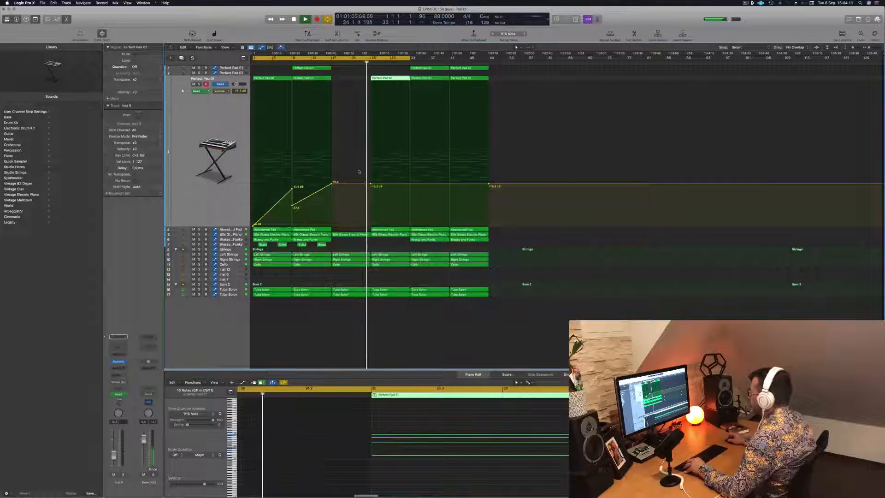
pyautogui.click(410, 184)
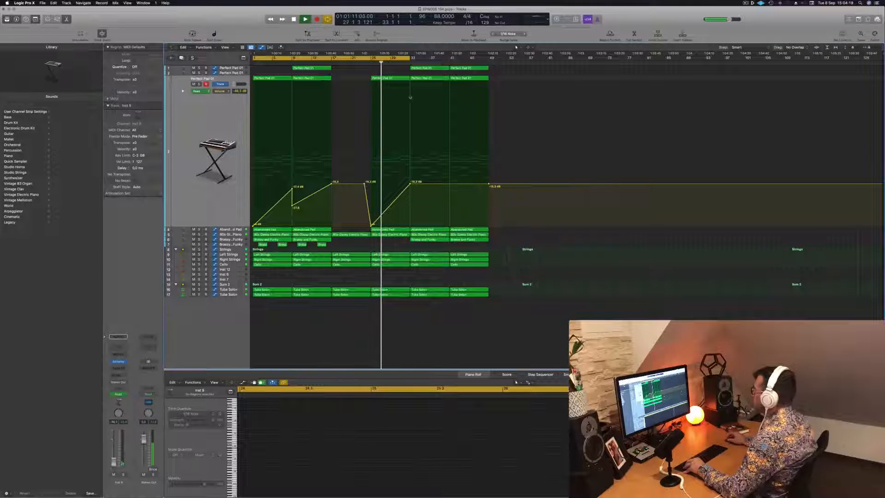
# Fit bars 1 to 49 in the arrangement view and replay from just before bar 25
pyautogui.scroll(4, 406, 94)
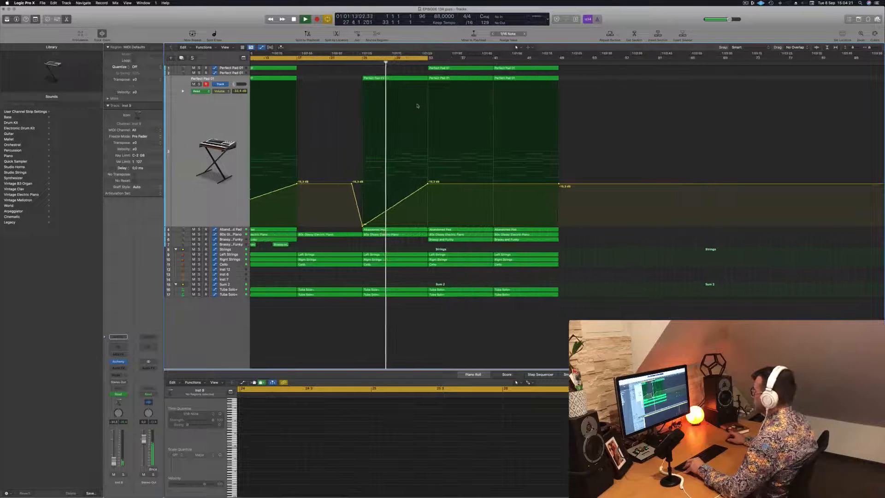
pyautogui.scroll(-2, 417, 106)
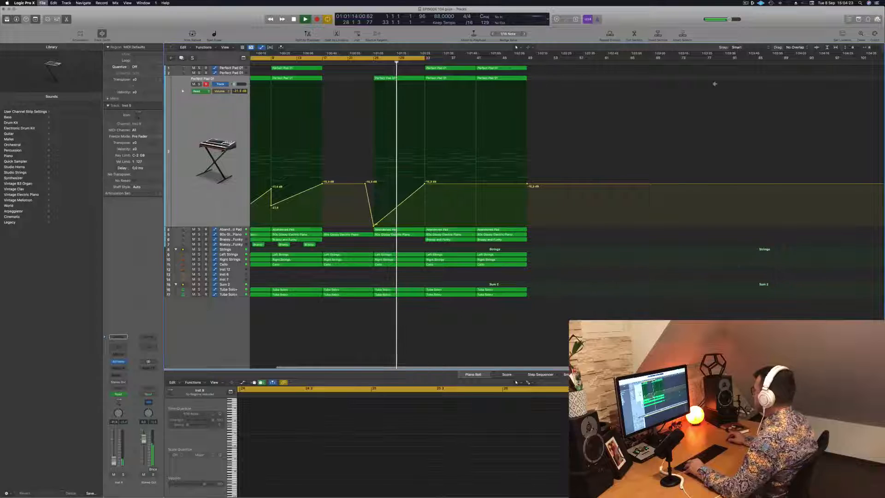
pyautogui.press('super+Left')
pyautogui.moveTo(881, 58); pyautogui.dragTo(503, 73)
pyautogui.press('z')
pyautogui.hscroll(-1, 516, 89)
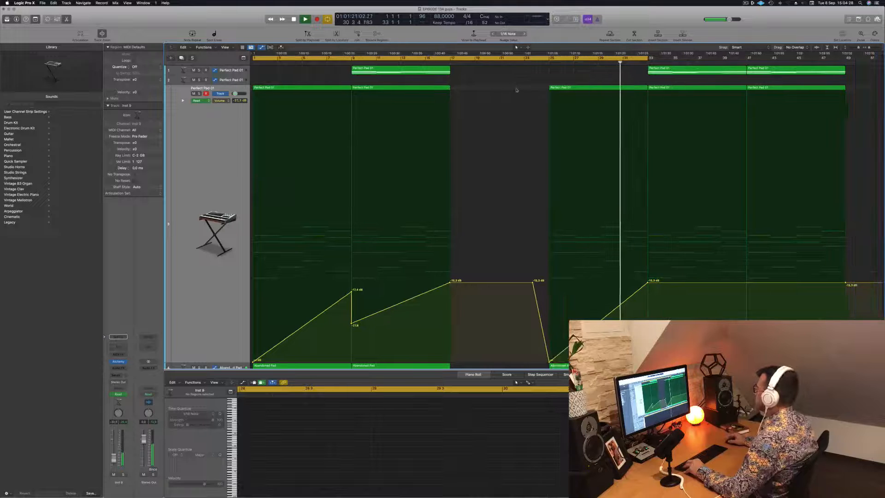
pyautogui.scroll(-5, 517, 90)
pyautogui.scroll(-4, 516, 90)
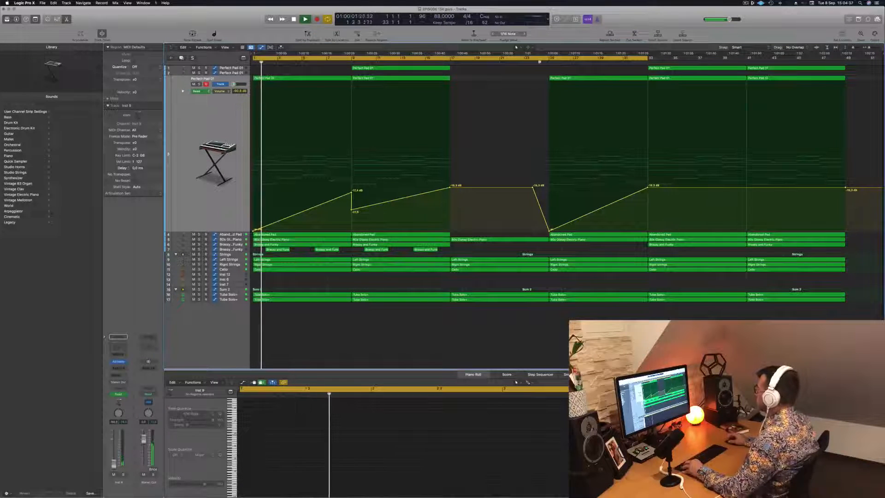
pyautogui.click(537, 55)
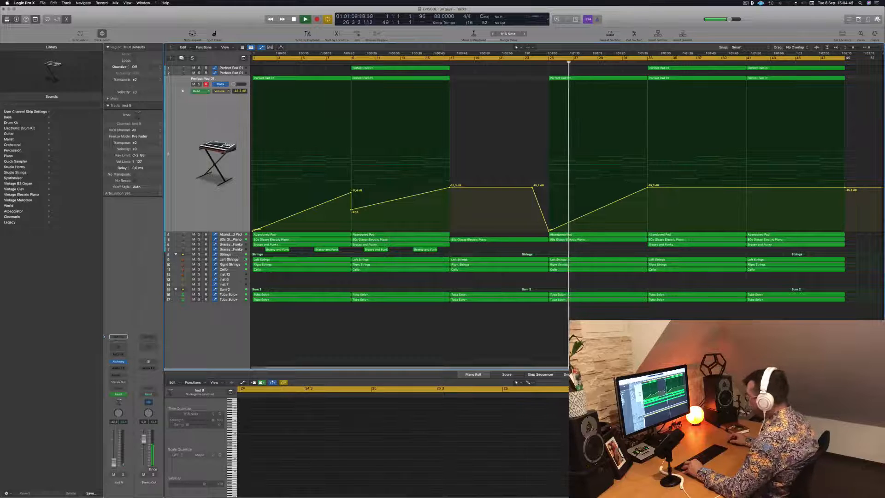
# Try to pull the Strings stack's volume automation down to the minimum at bar 33
pyautogui.click(226, 254)
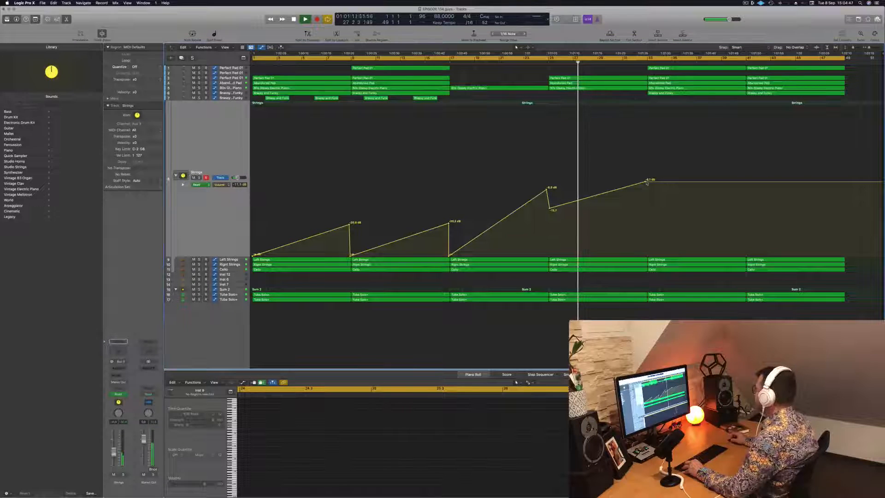
pyautogui.moveTo(646, 182); pyautogui.dragTo(639, 254)
pyautogui.press('super+z')
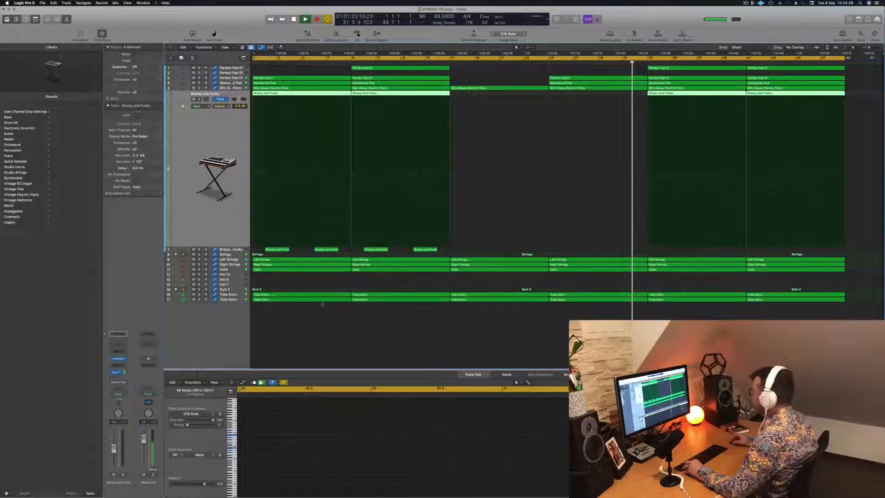
# Replay from just before bar 33 and delete the first track's Perfect Pad 01 region between bars 33 and 41
pyautogui.click(228, 289)
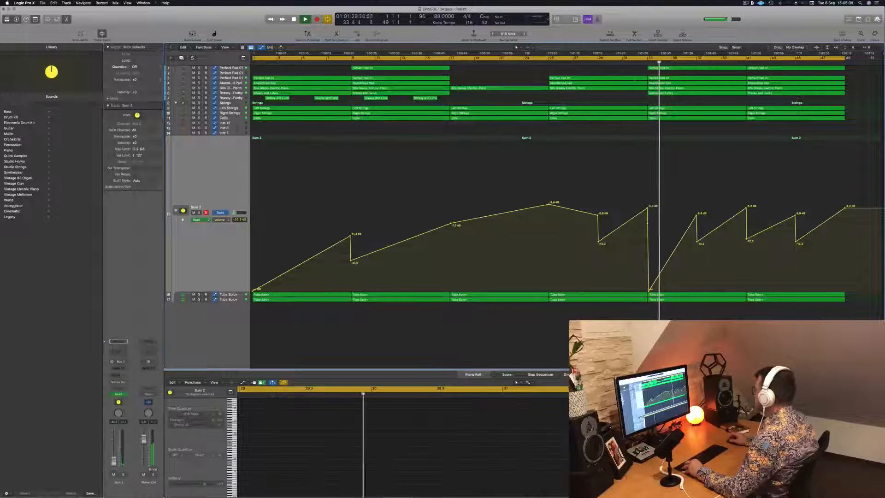
pyautogui.click(643, 62)
pyautogui.click(669, 68)
pyautogui.press('Delete')
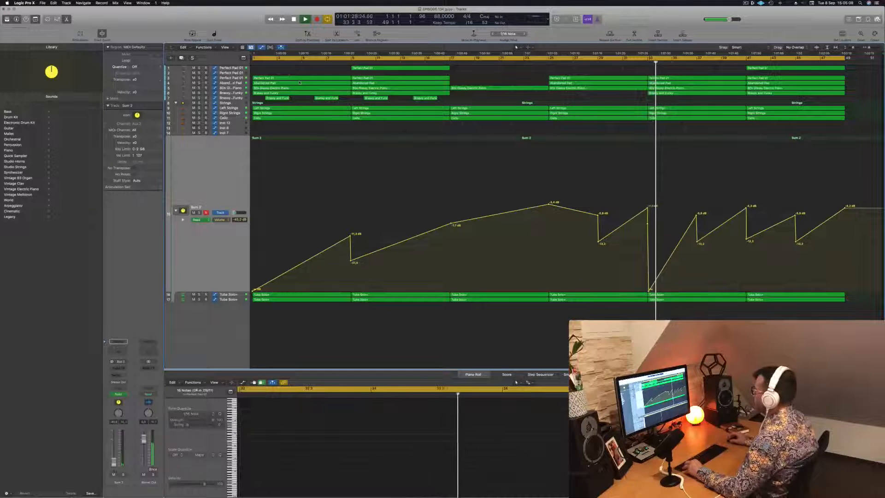
# Drop the third track's Perfect Pad 01 volume automation to silence at bar 33 and ramp it up to about -15 dB at bar 41
pyautogui.click(232, 78)
pyautogui.click(635, 62)
pyautogui.moveTo(649, 190); pyautogui.dragTo(650, 230)
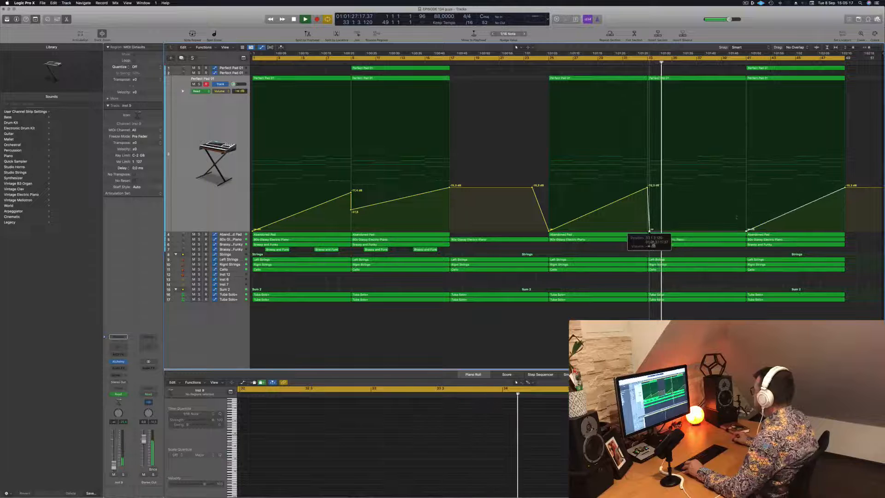
pyautogui.moveTo(746, 229); pyautogui.dragTo(746, 187)
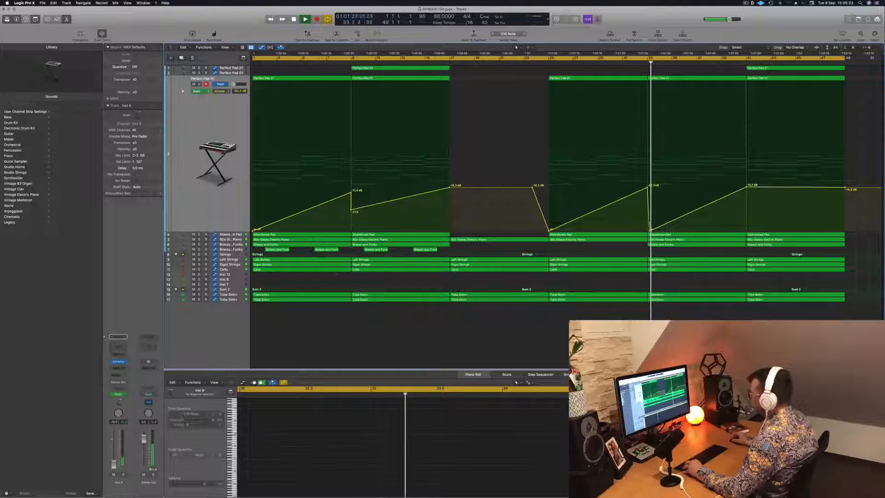
# Pull the Sum 2 stack's volume automation down to silence from bar 33 through bar 49
pyautogui.click(719, 289)
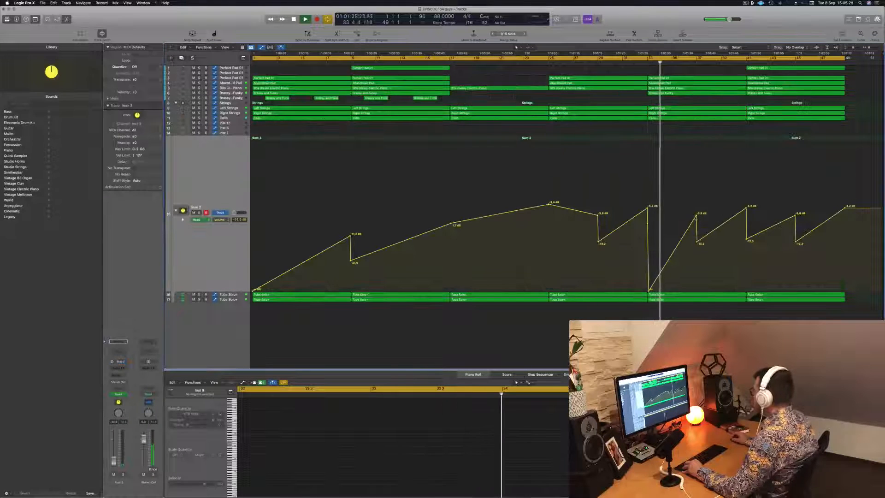
pyautogui.moveTo(696, 214); pyautogui.dragTo(696, 289)
pyautogui.moveTo(697, 242); pyautogui.dragTo(842, 291)
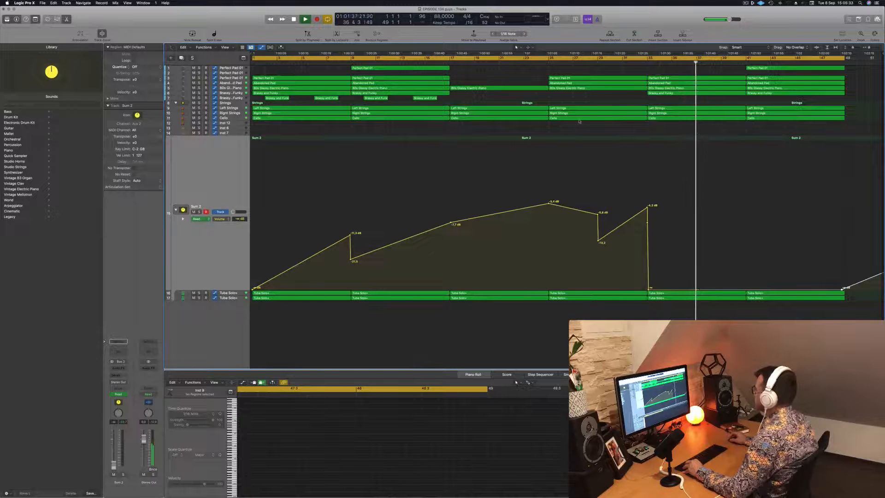
pyautogui.scroll(5, 500, 133)
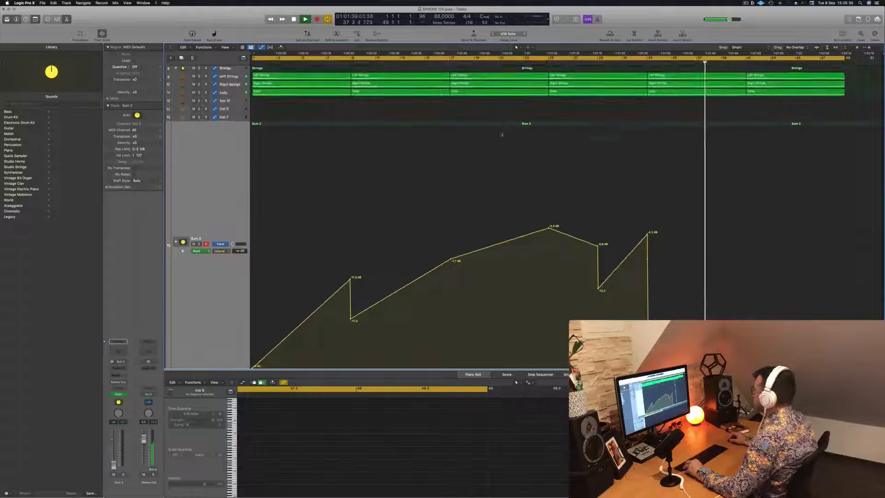
pyautogui.scroll(5, 501, 134)
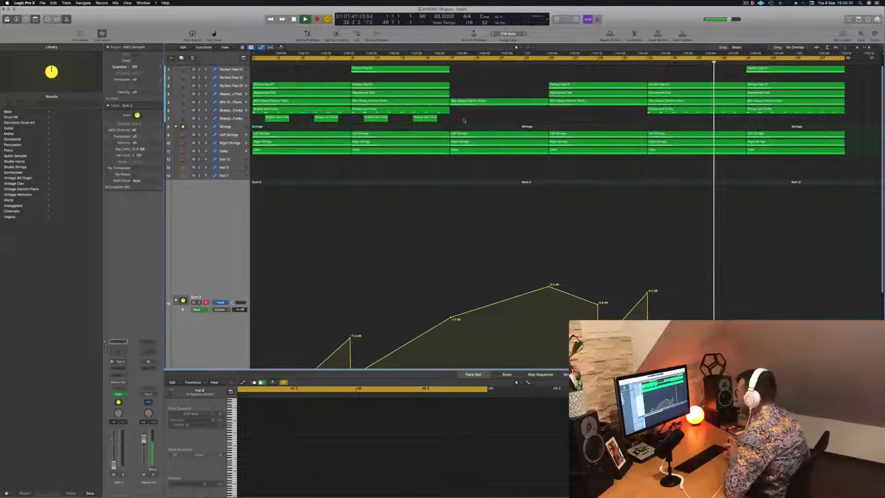